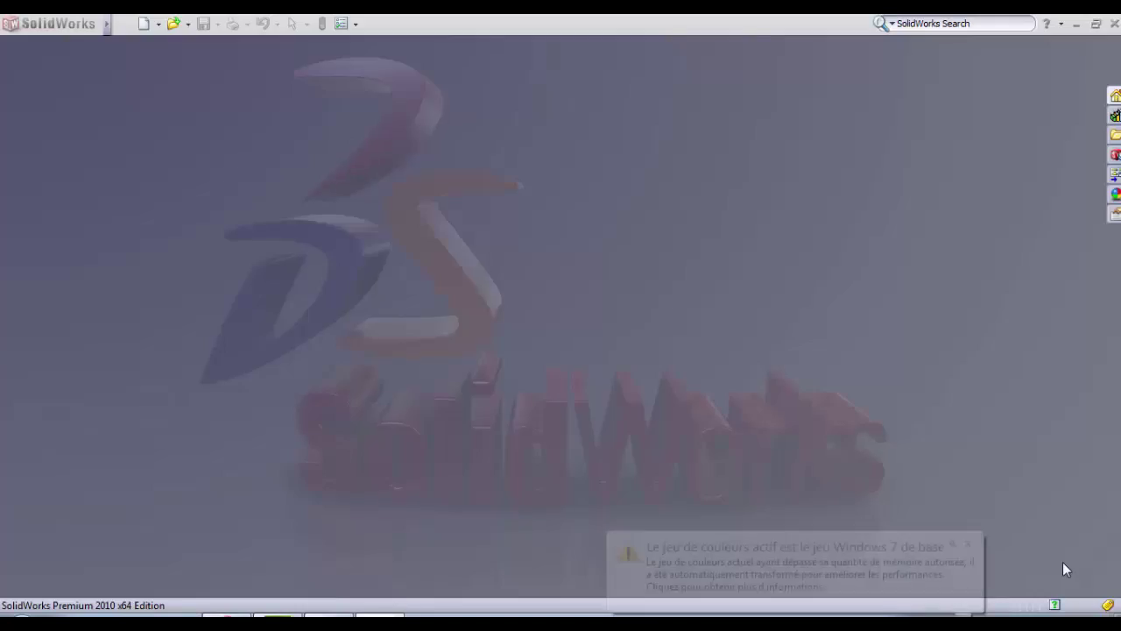
- Close the Windows colour-scheme notification balloon over the SolidWorks start screen
click(967, 545)
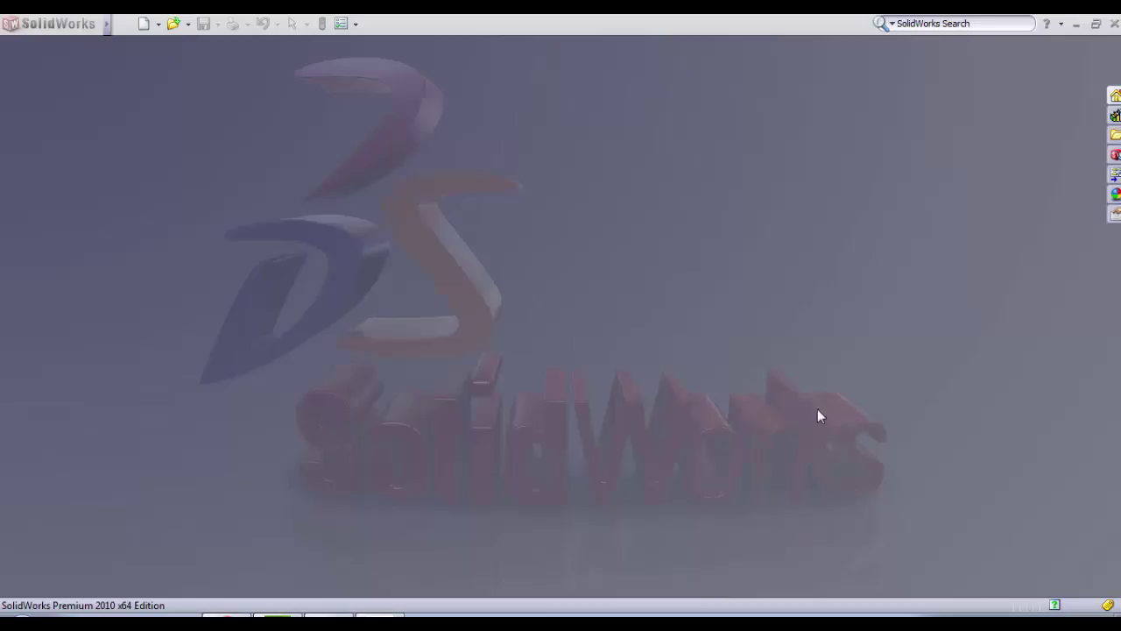
- Create a new part and start a sketch on the Plan de face plane
click(145, 23)
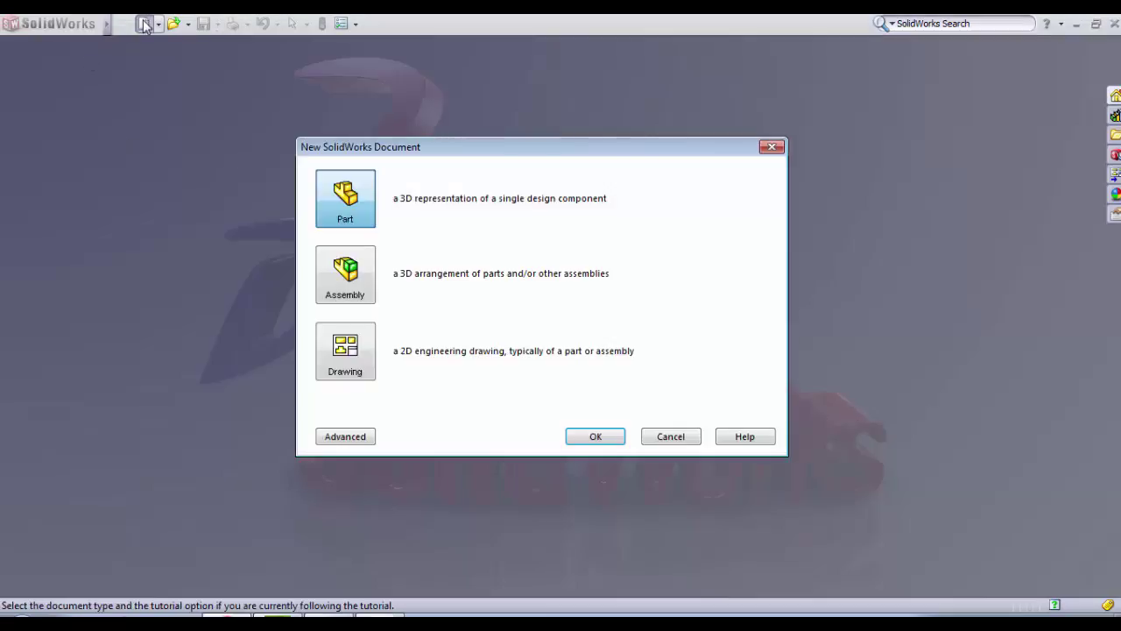
click(589, 437)
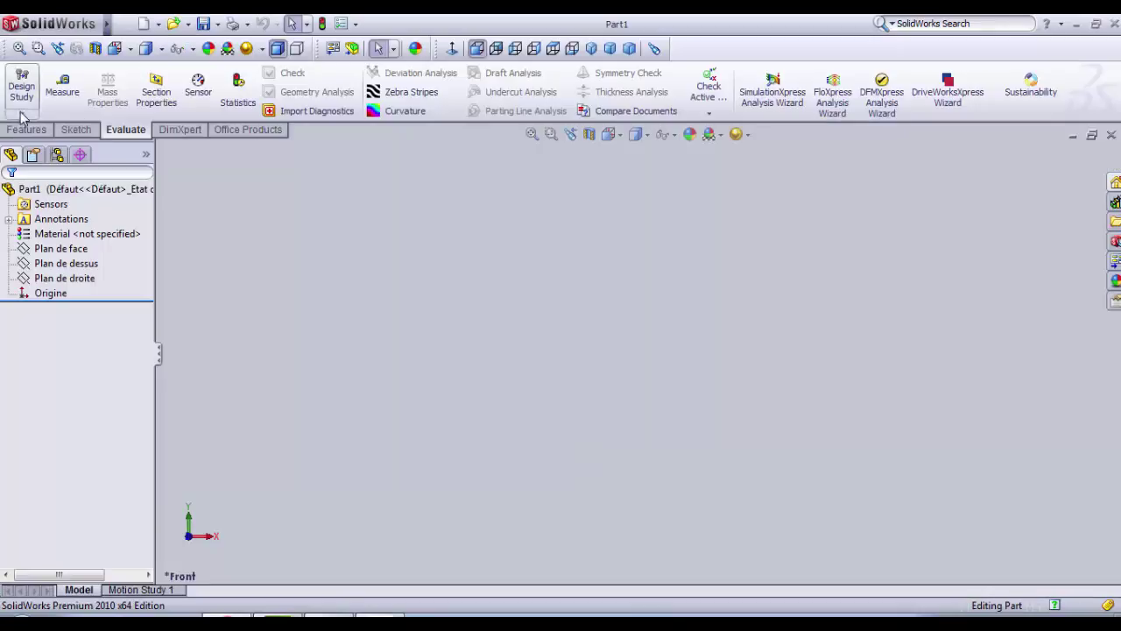
click(72, 130)
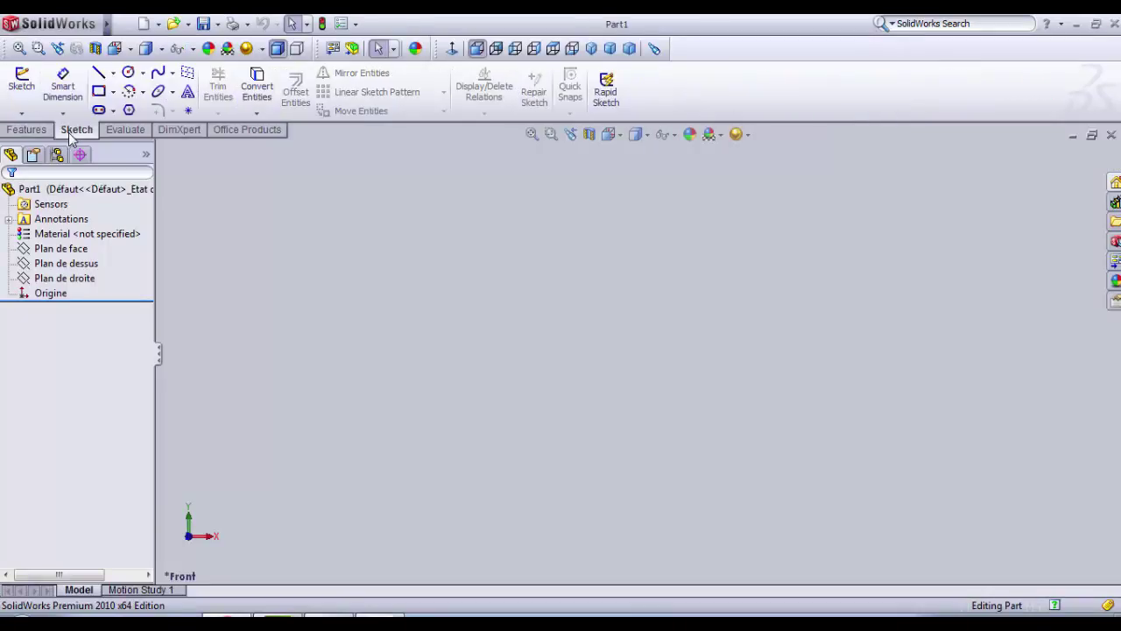
click(21, 81)
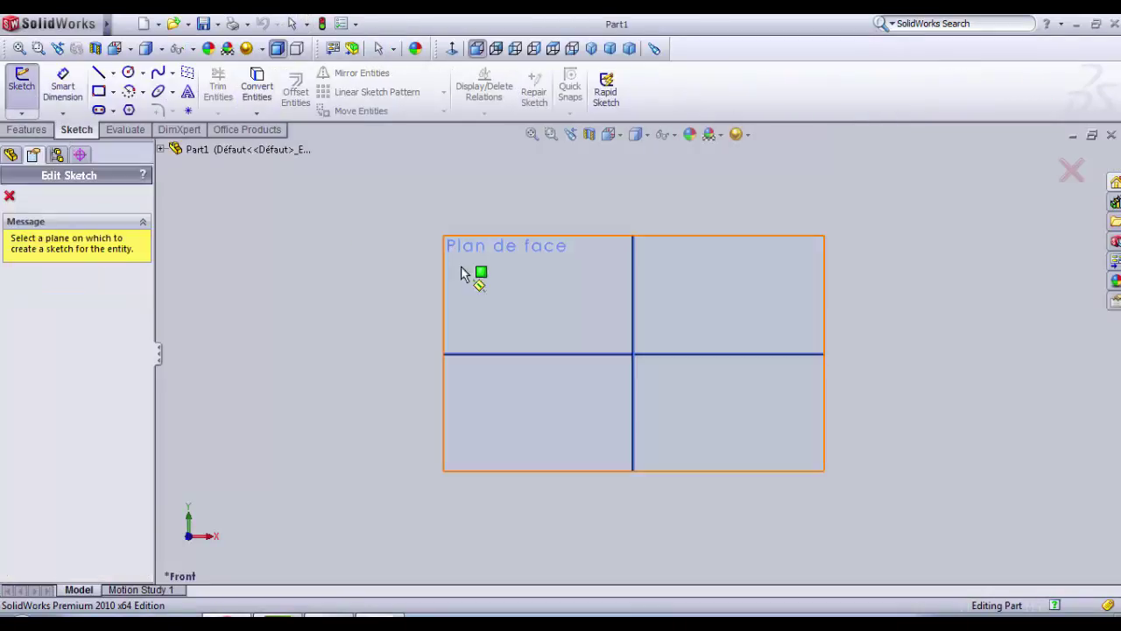
click(495, 291)
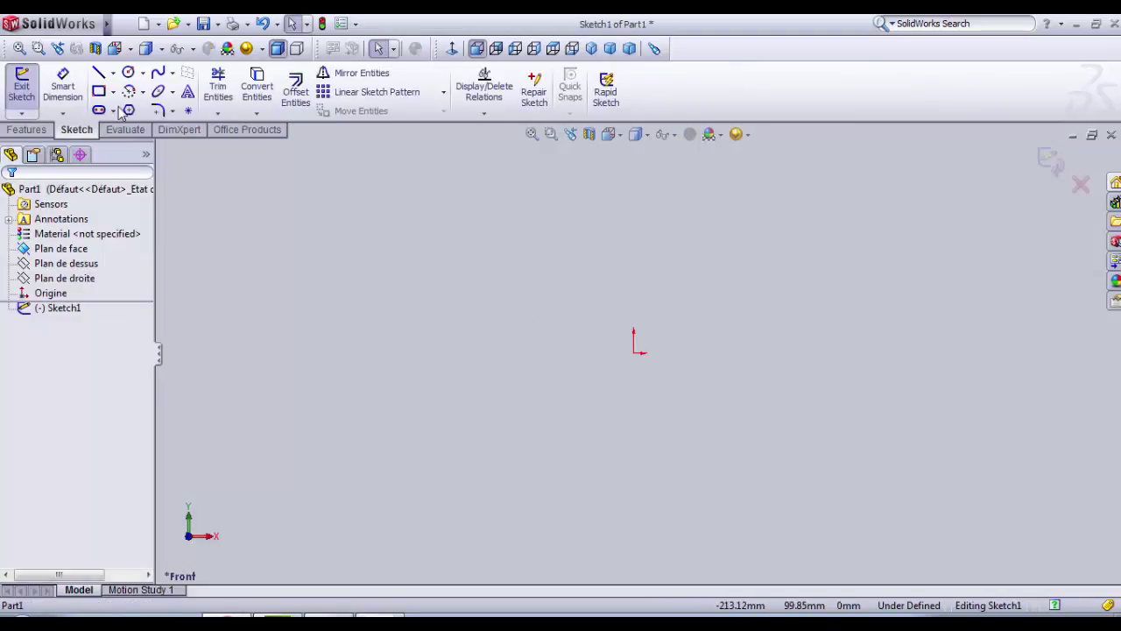
- Draw a corner rectangle starting at the sketch origin
click(99, 73)
click(98, 92)
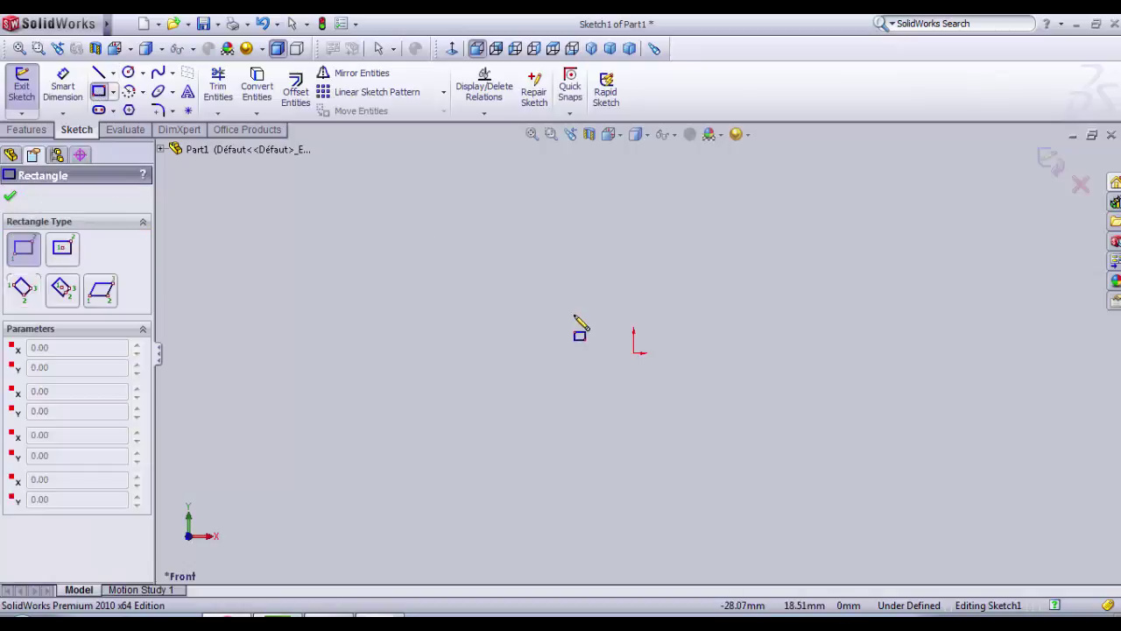
mouse_move(633, 352)
mouse_down()
mouse_move(932, 233)
mouse_move(931, 206)
mouse_up()
- Dimension the rectangle 200 mm high and 300 mm wide
click(77, 98)
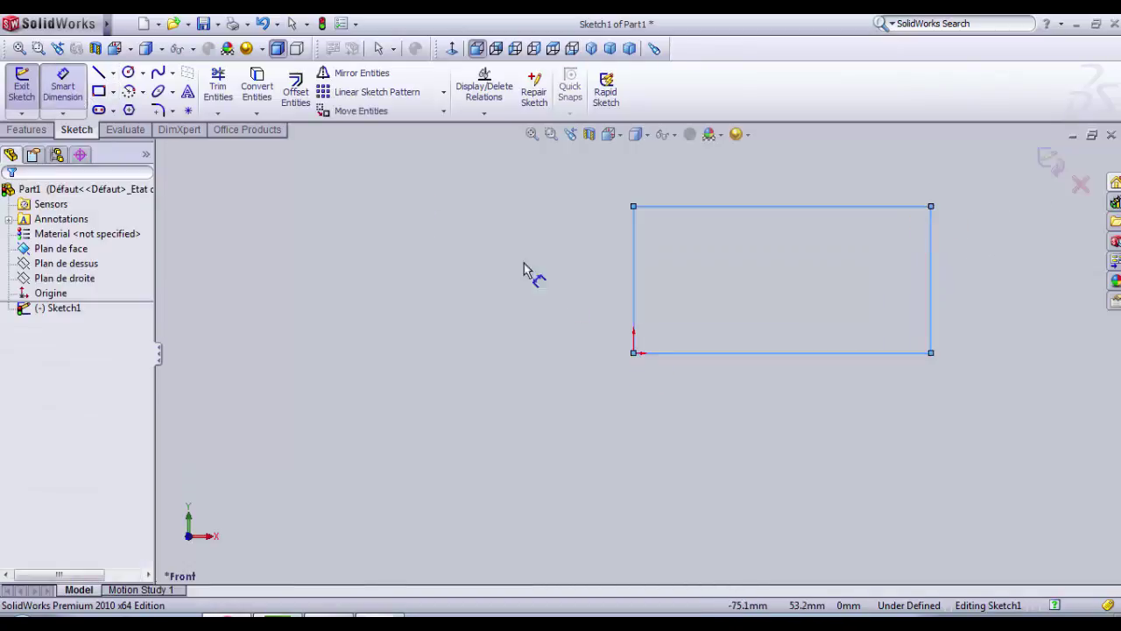
click(633, 302)
click(569, 300)
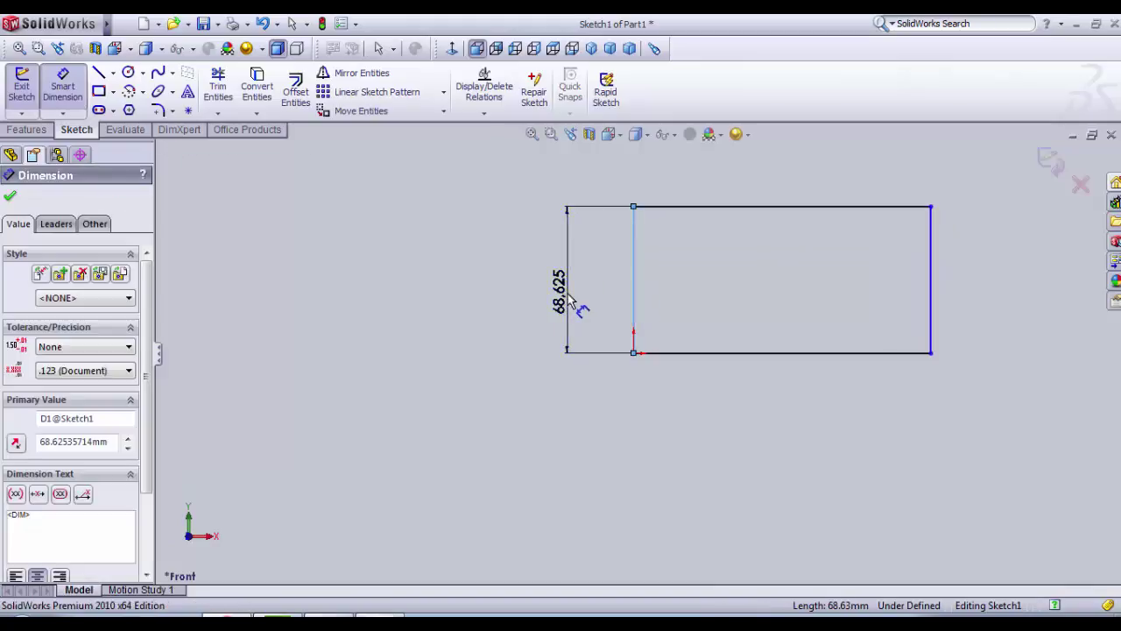
text(200)
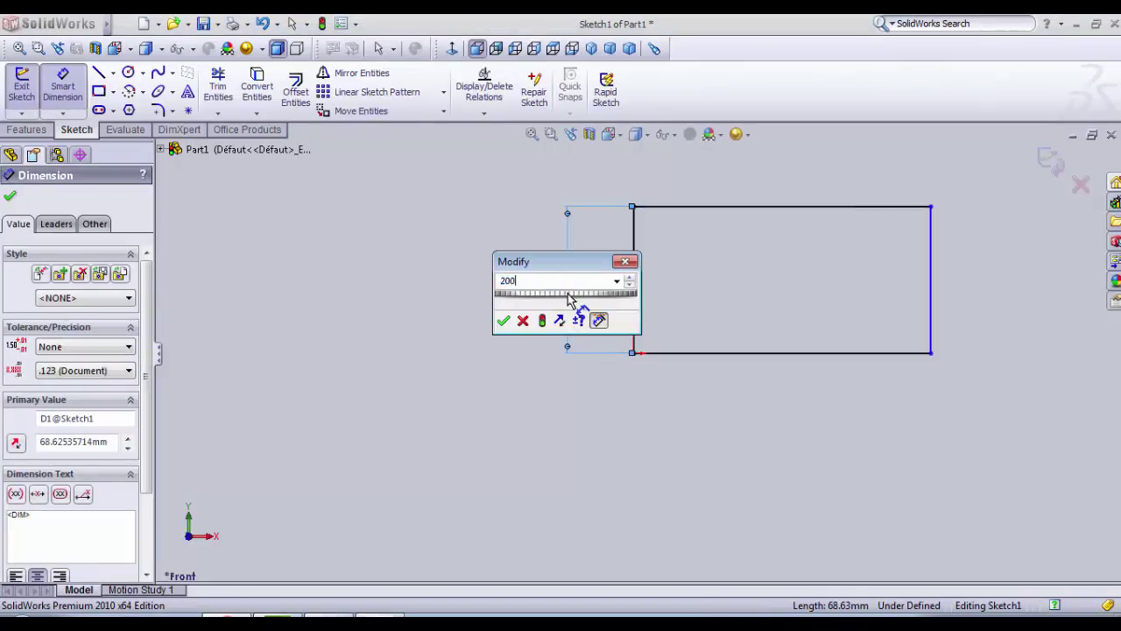
click(503, 323)
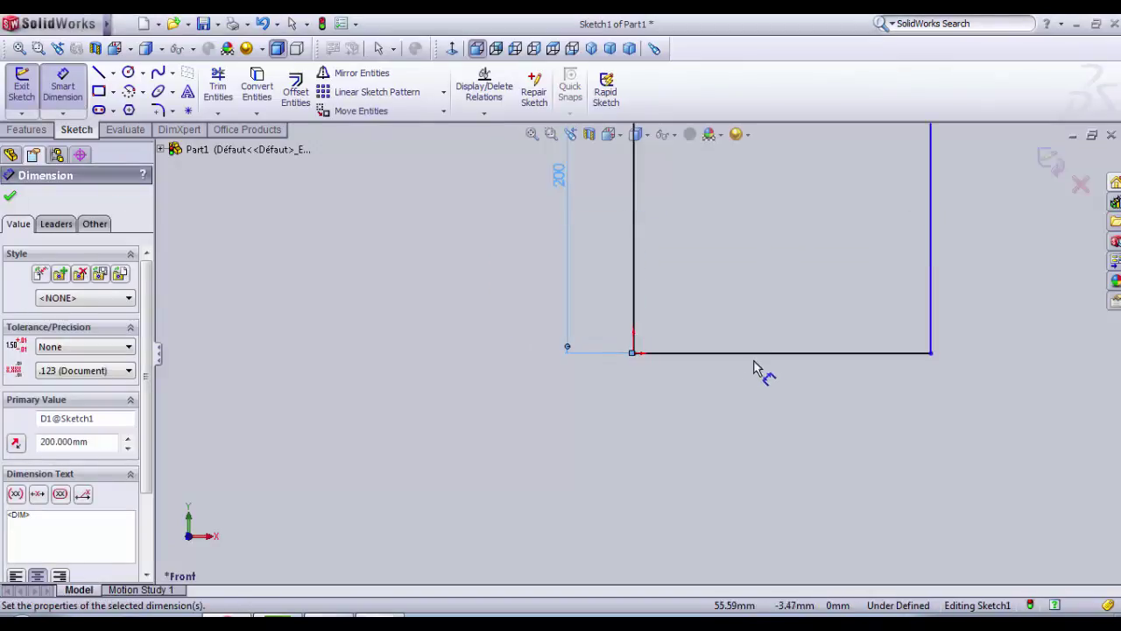
click(759, 354)
click(759, 405)
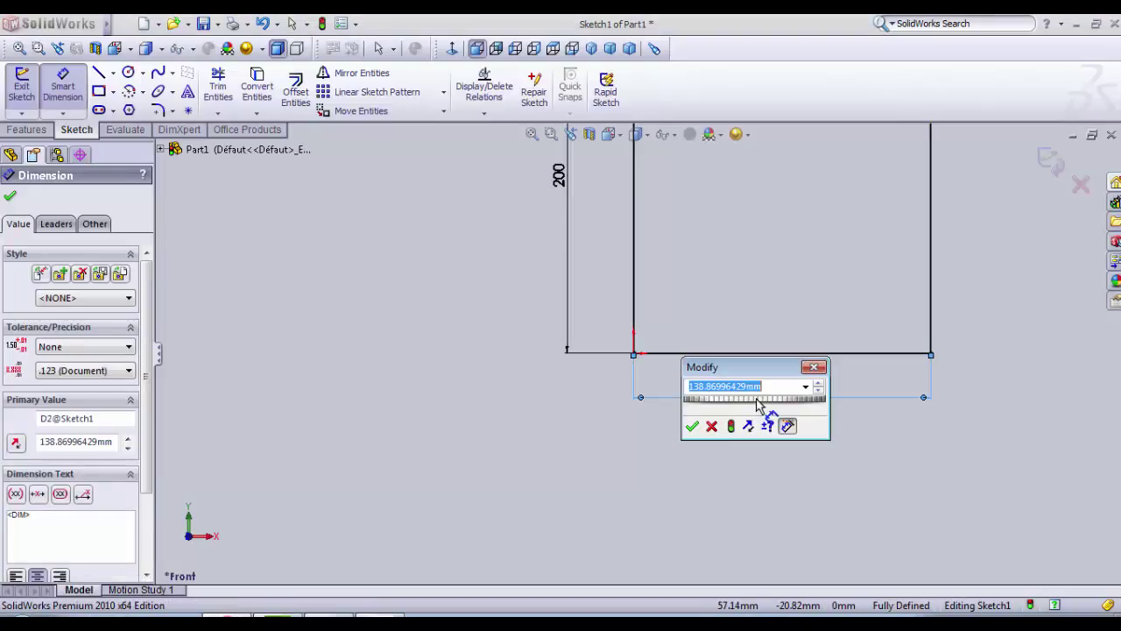
text(300)
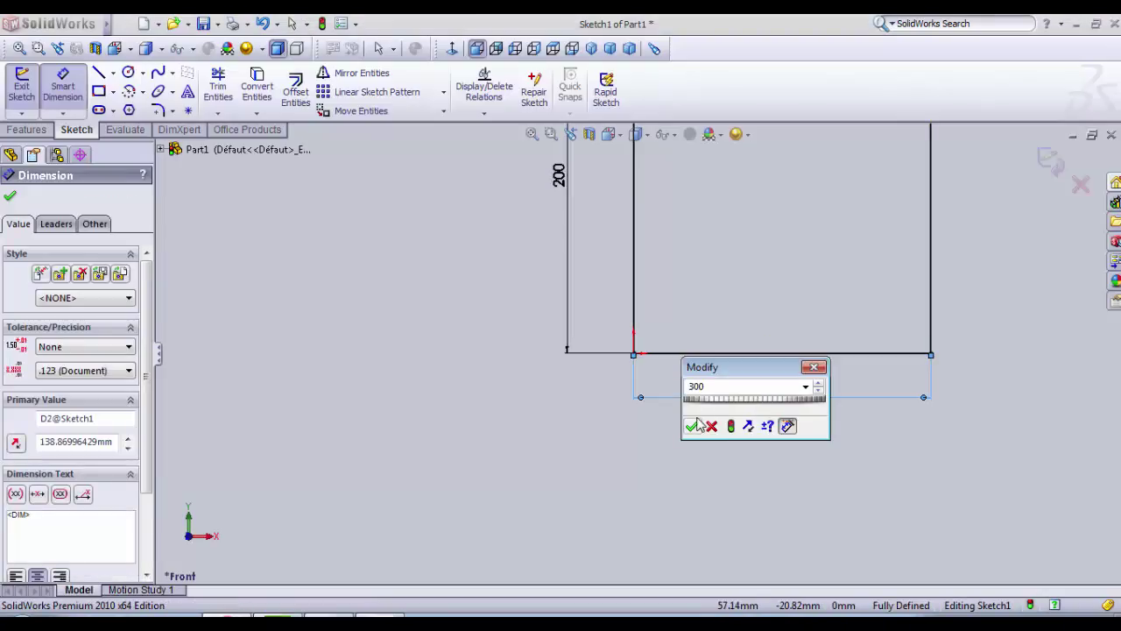
click(694, 426)
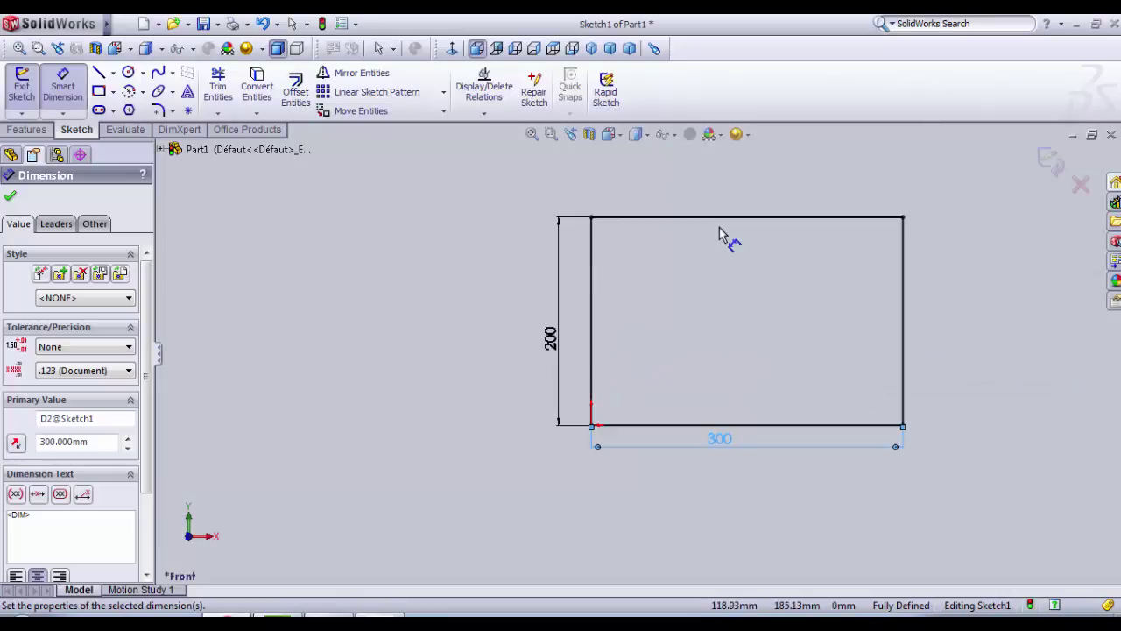
click(114, 76)
- Draw a horizontal centerline from the left edge midpoint to the right edge
click(141, 109)
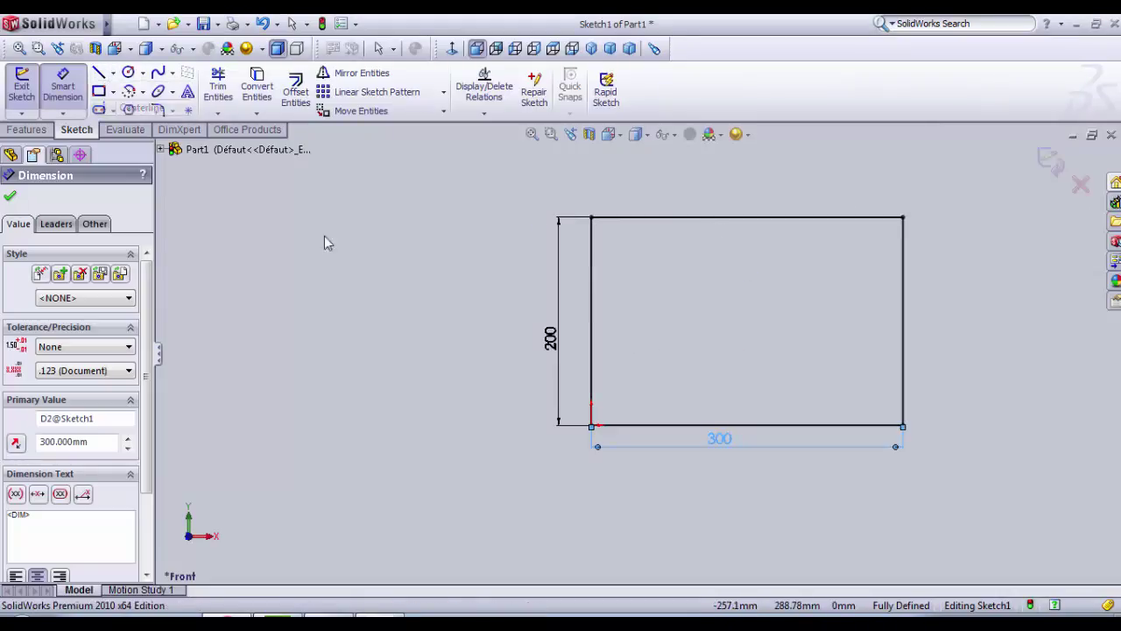
click(591, 321)
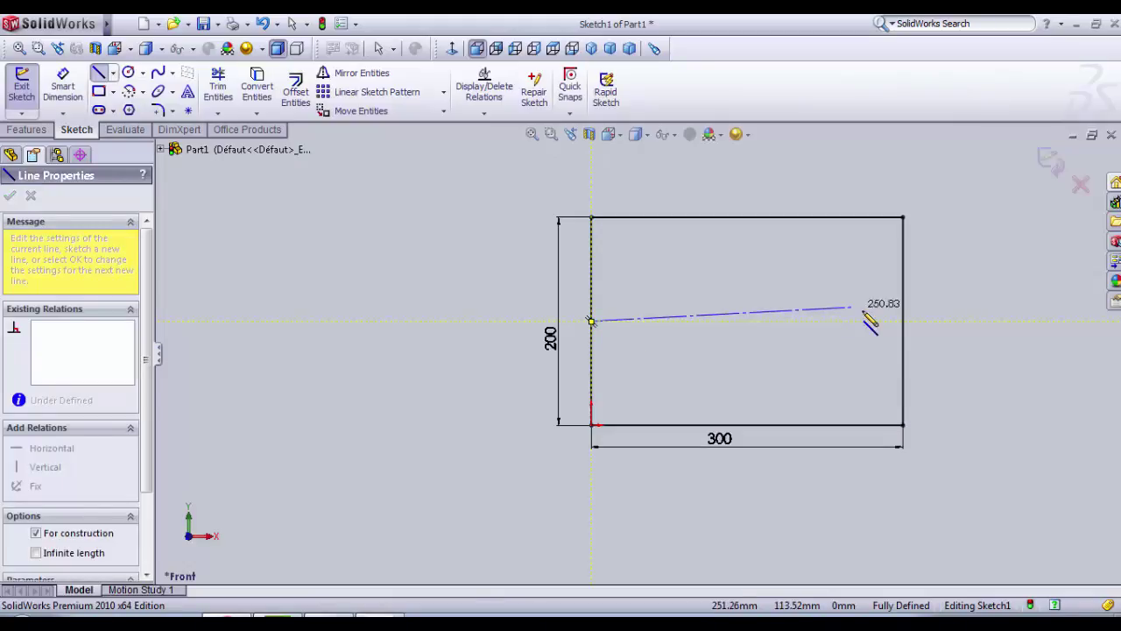
click(904, 321)
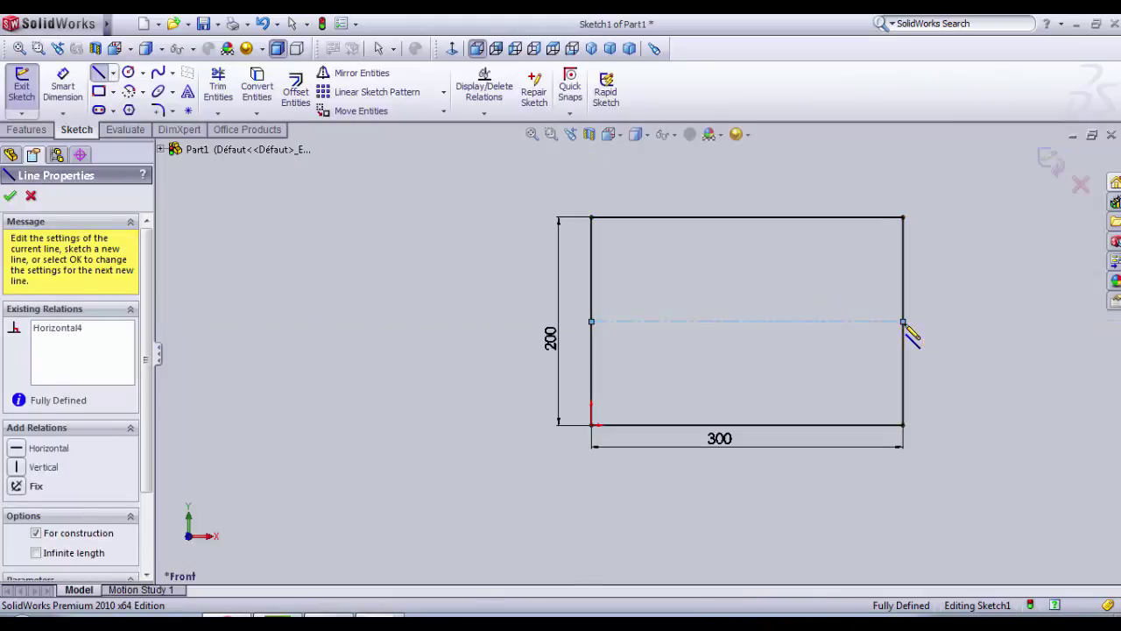
key(Escape)
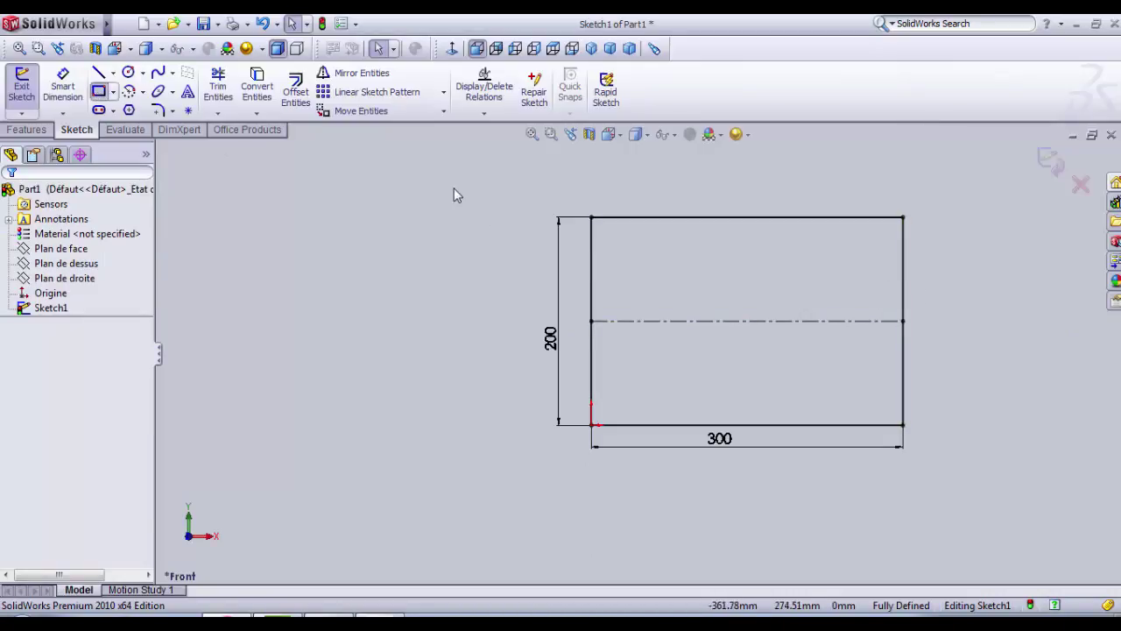
- Draw the top inner slot rectangle just below the frame's top edge
click(599, 227)
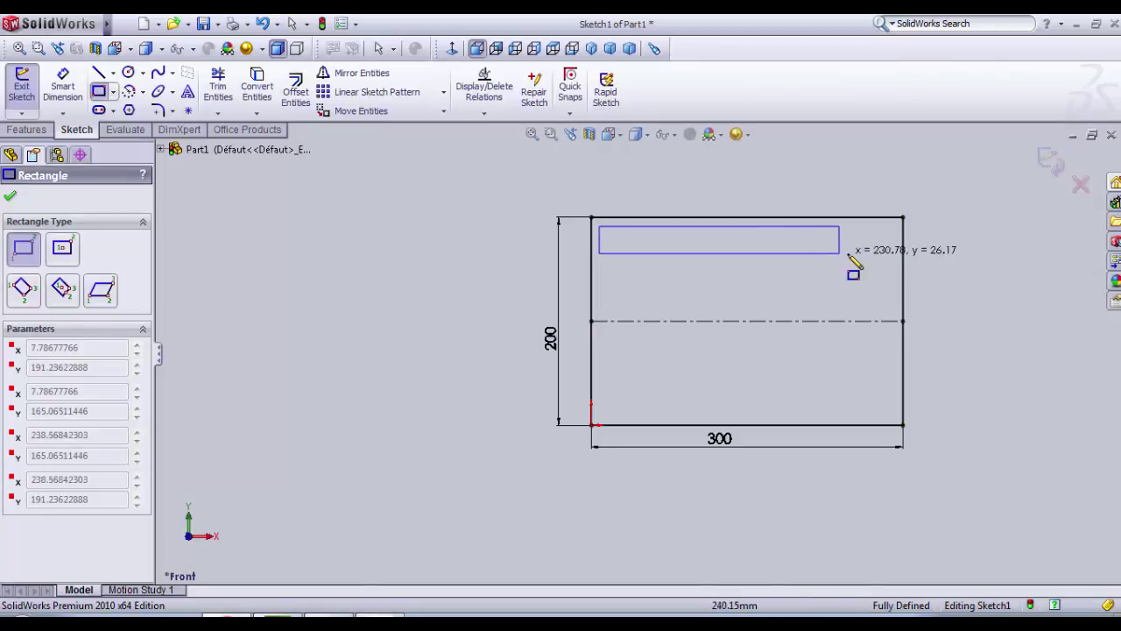
click(896, 262)
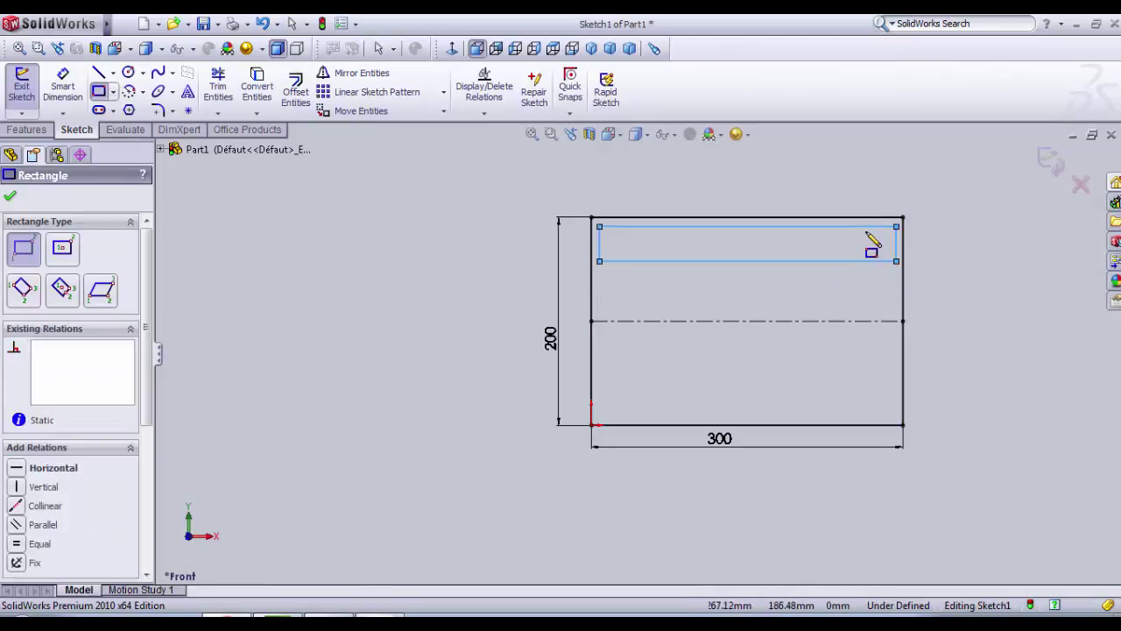
scroll(872, 246, down, 3)
- Dimension the slot's left and right insets from the frame to 8 mm each
click(62, 85)
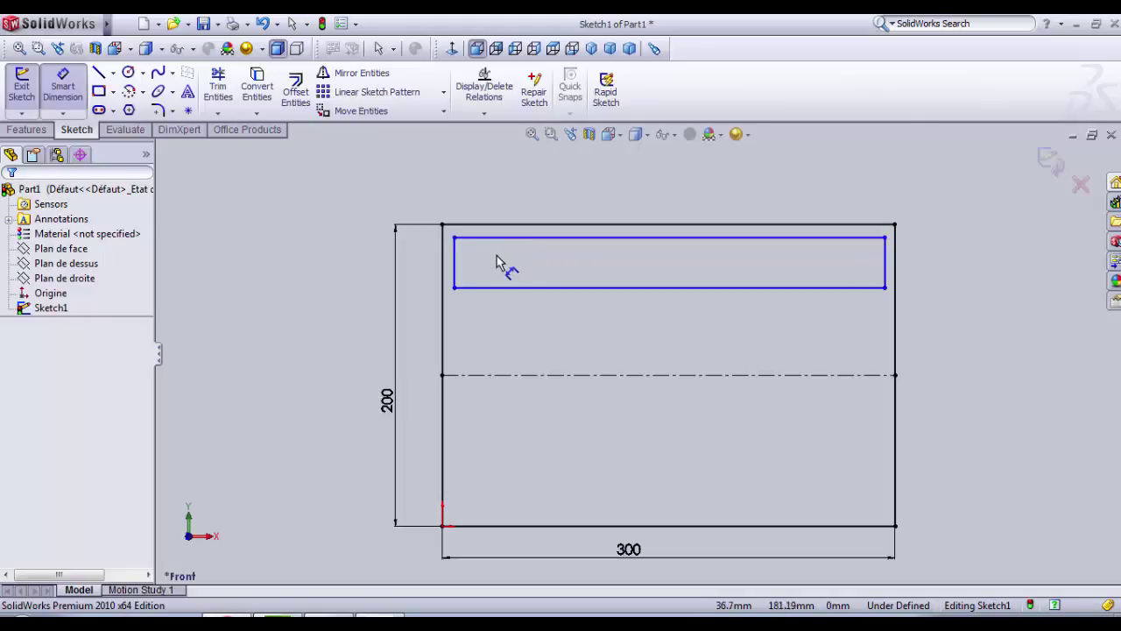
click(442, 267)
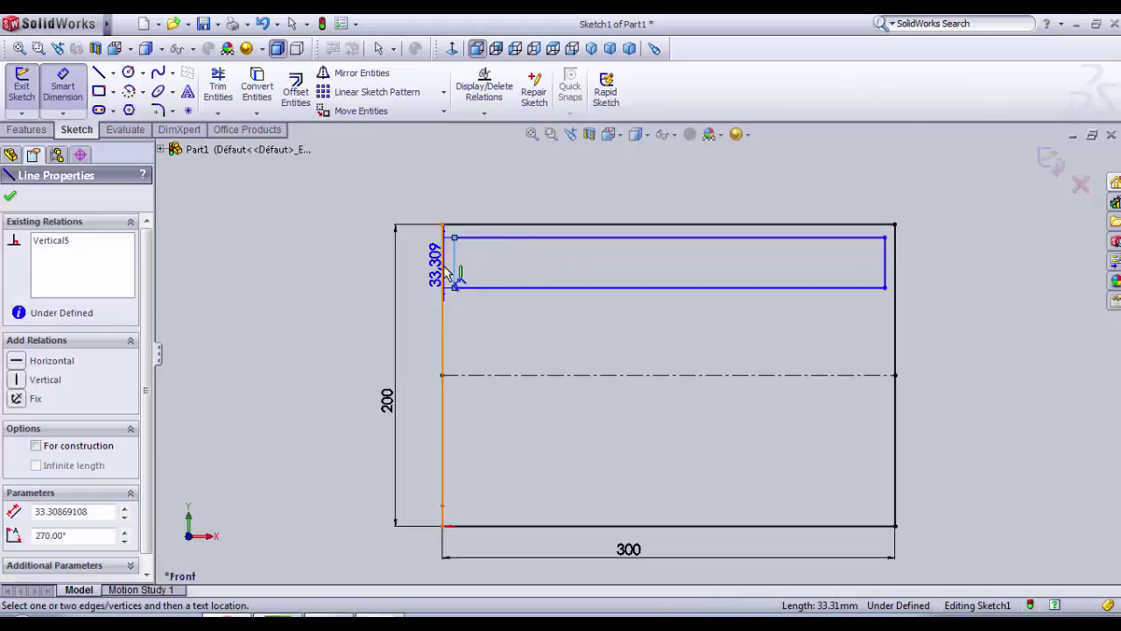
click(454, 263)
click(455, 211)
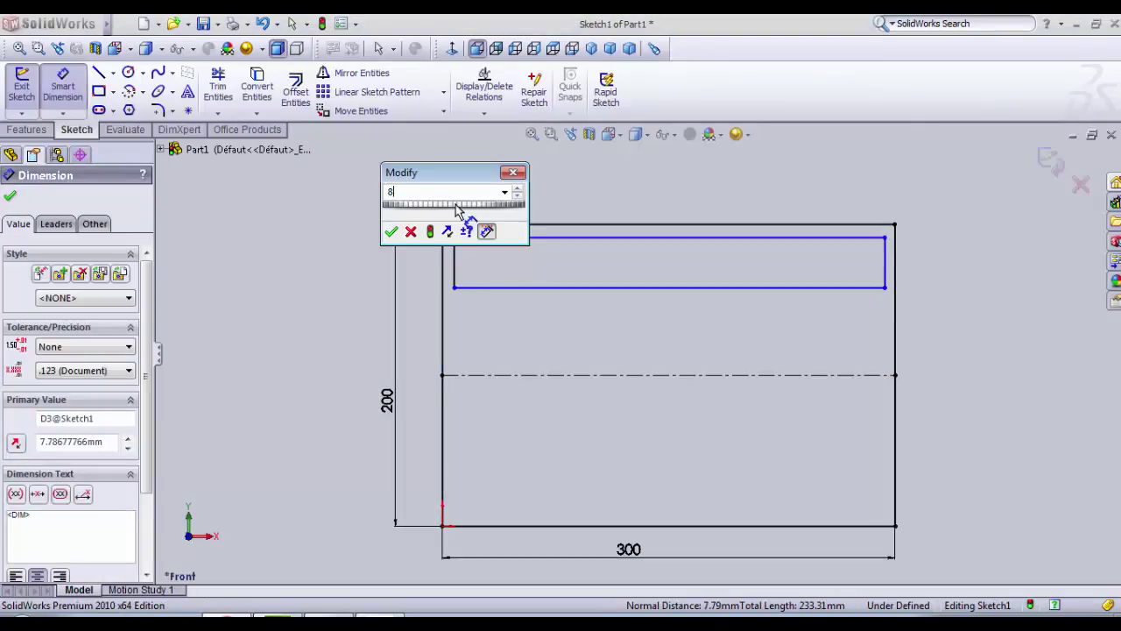
key(Return)
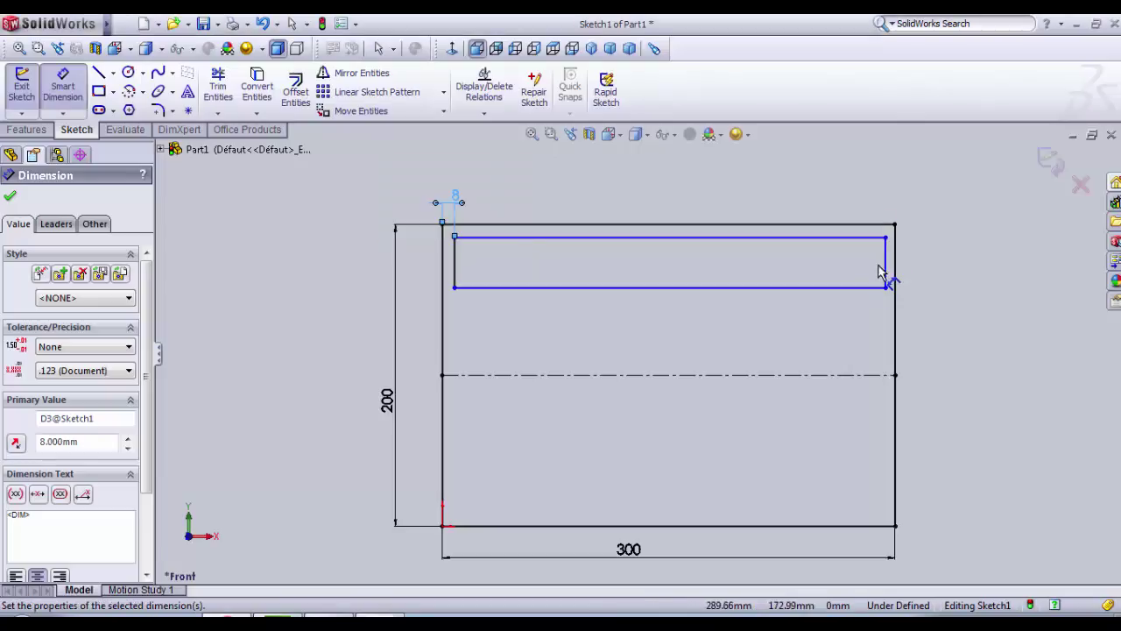
click(886, 272)
click(895, 258)
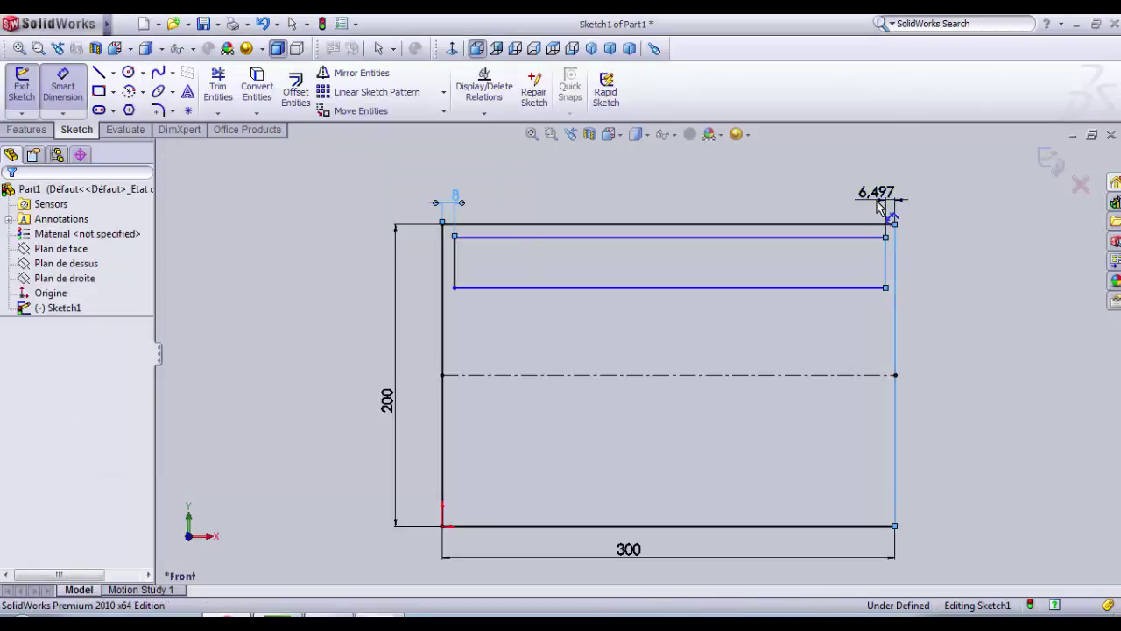
click(878, 207)
text(8)
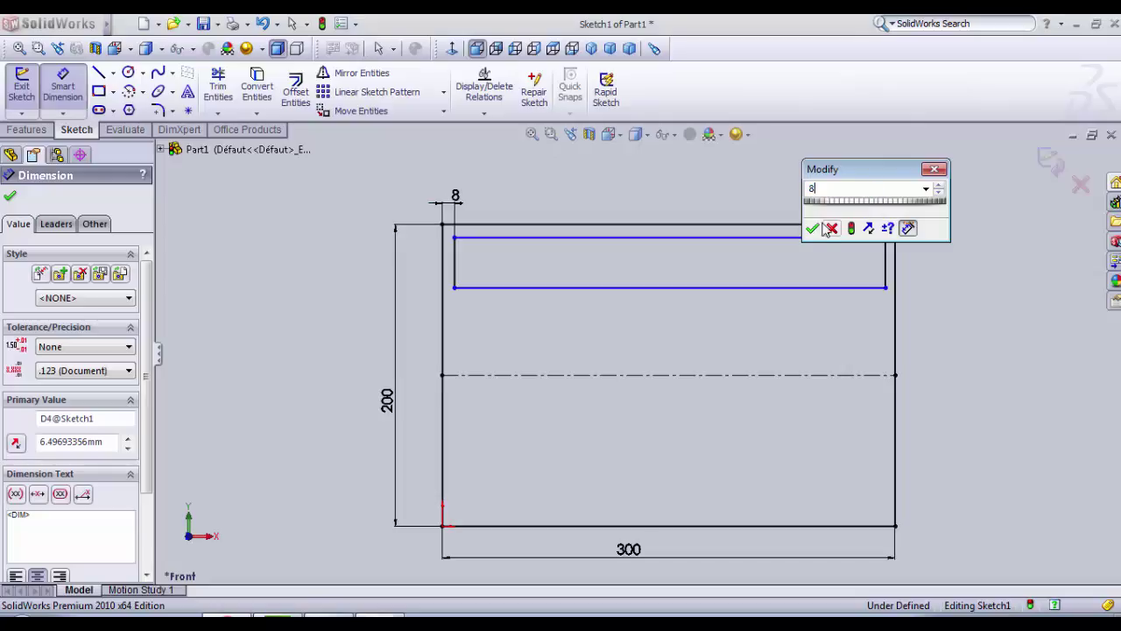
click(814, 229)
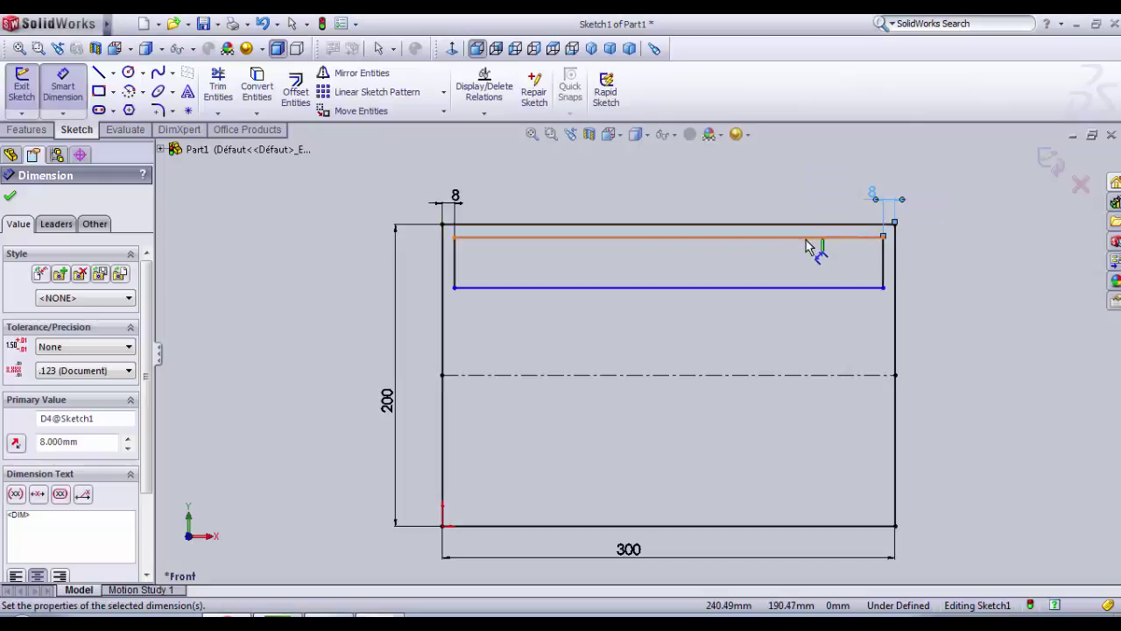
- Set the slot's gap below the top edge to 5 mm and its height to 30 mm
click(810, 237)
click(813, 225)
click(941, 232)
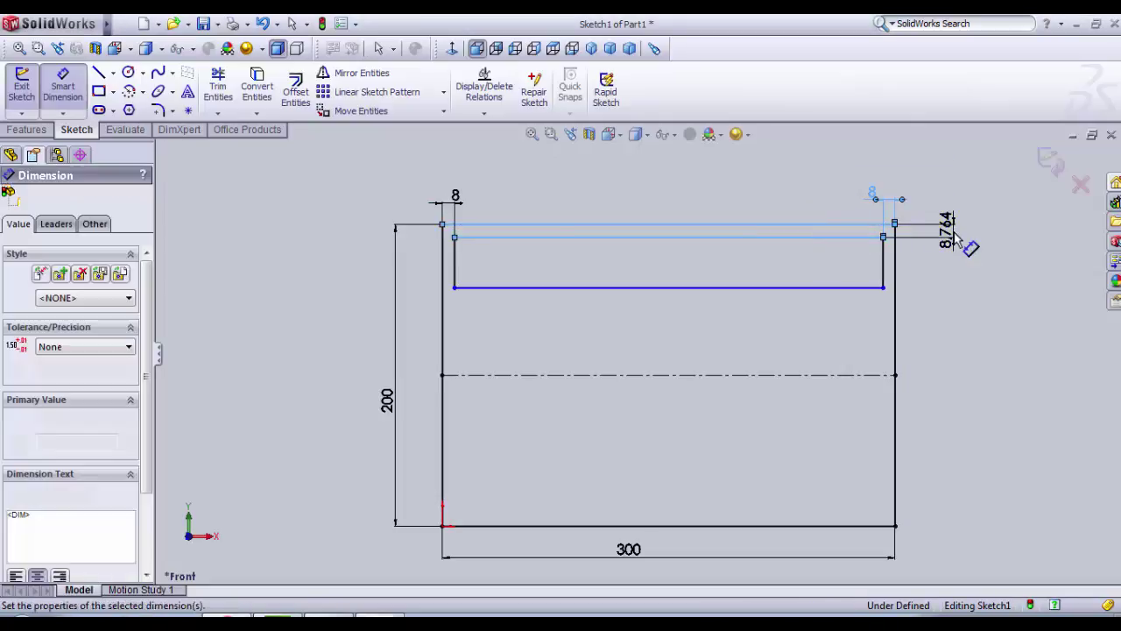
text(5)
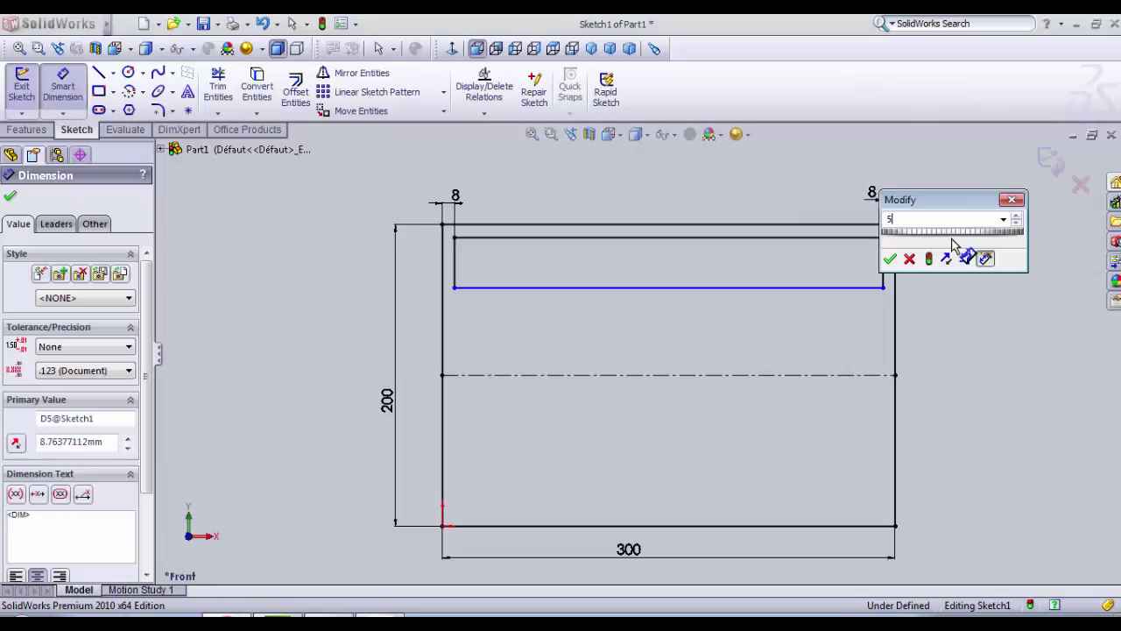
click(890, 259)
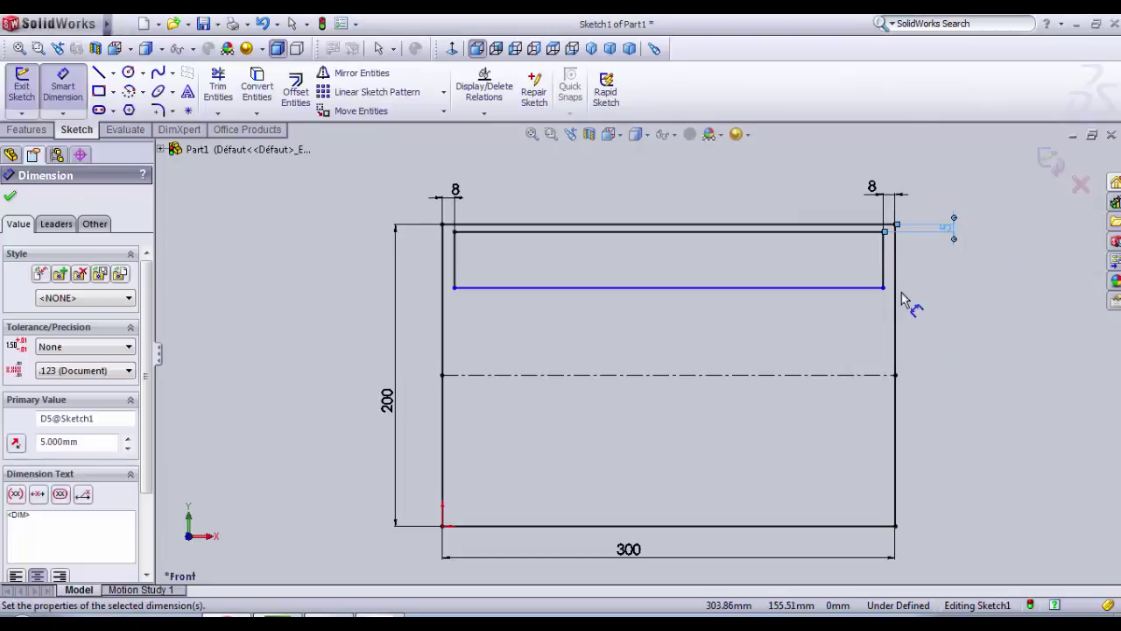
click(884, 255)
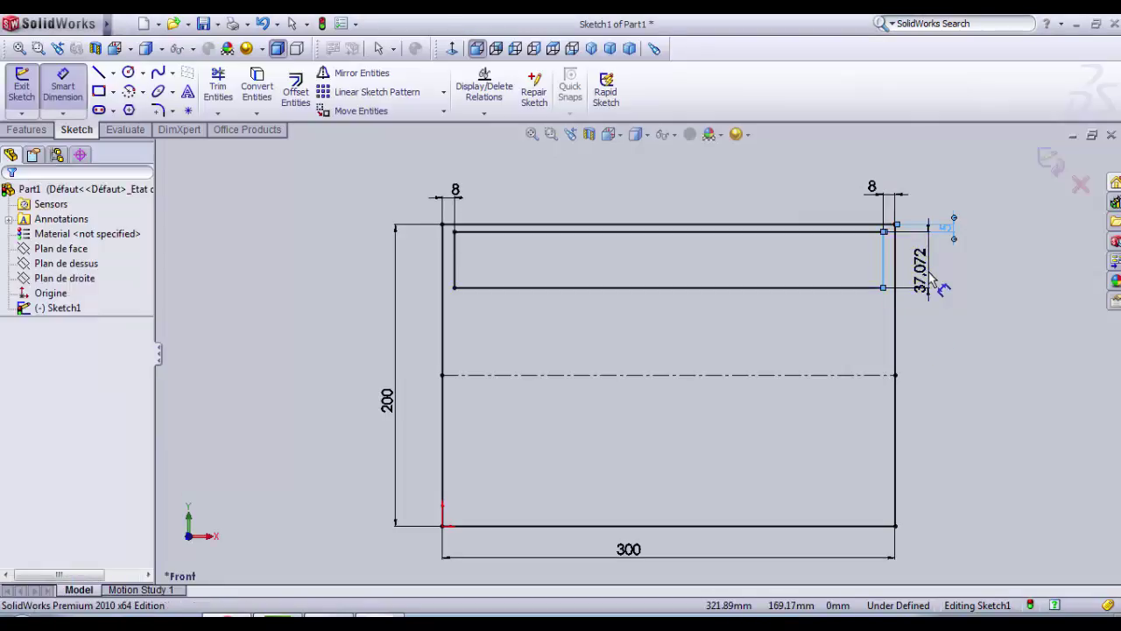
click(929, 280)
text(3)
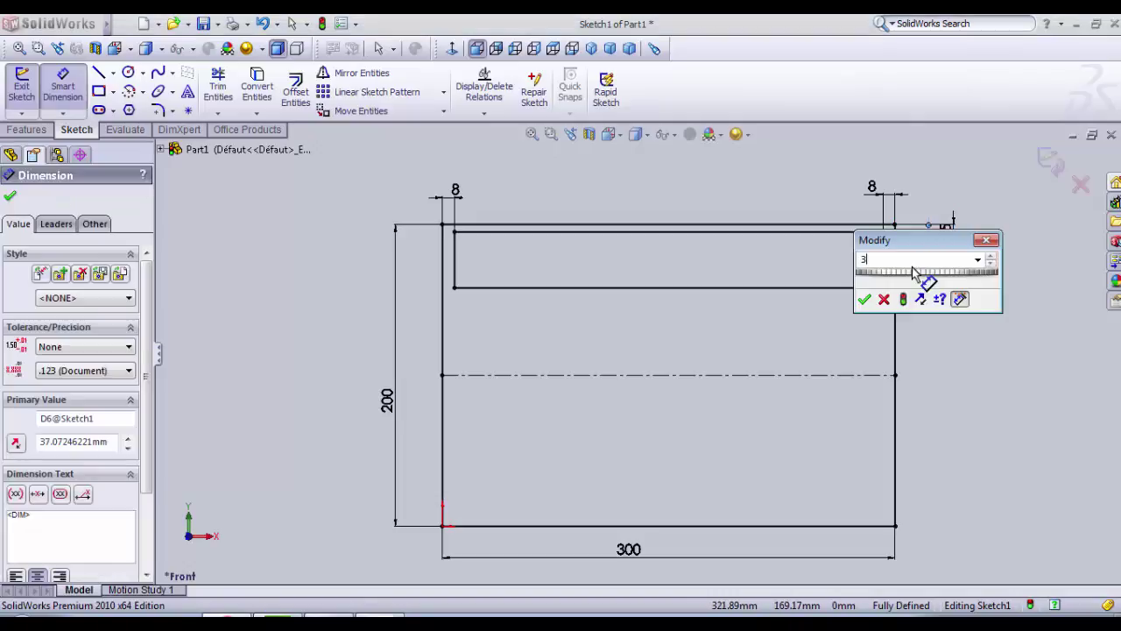
text(0)
key(Return)
click(966, 383)
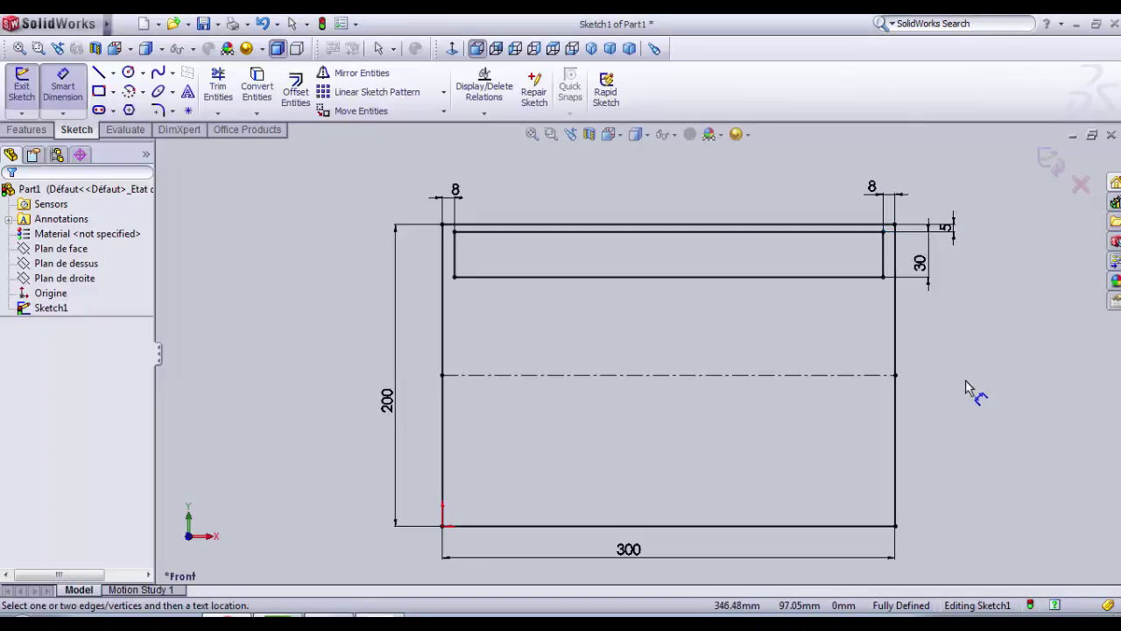
click(99, 91)
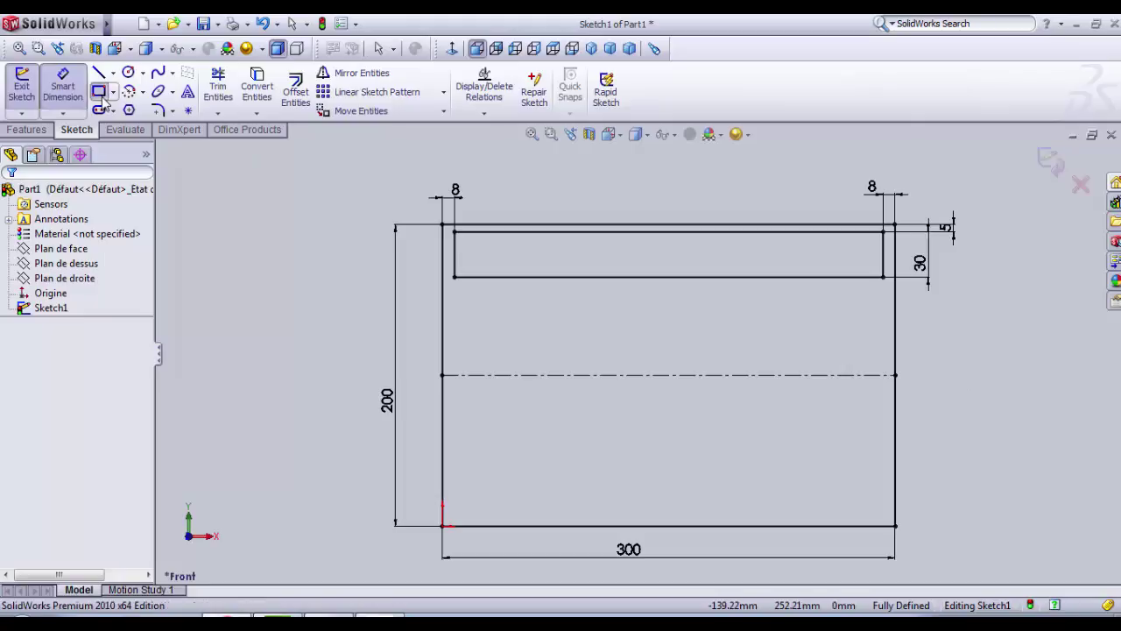
- Draw a second slot rectangle below the first and dimension it 30 mm tall
click(454, 295)
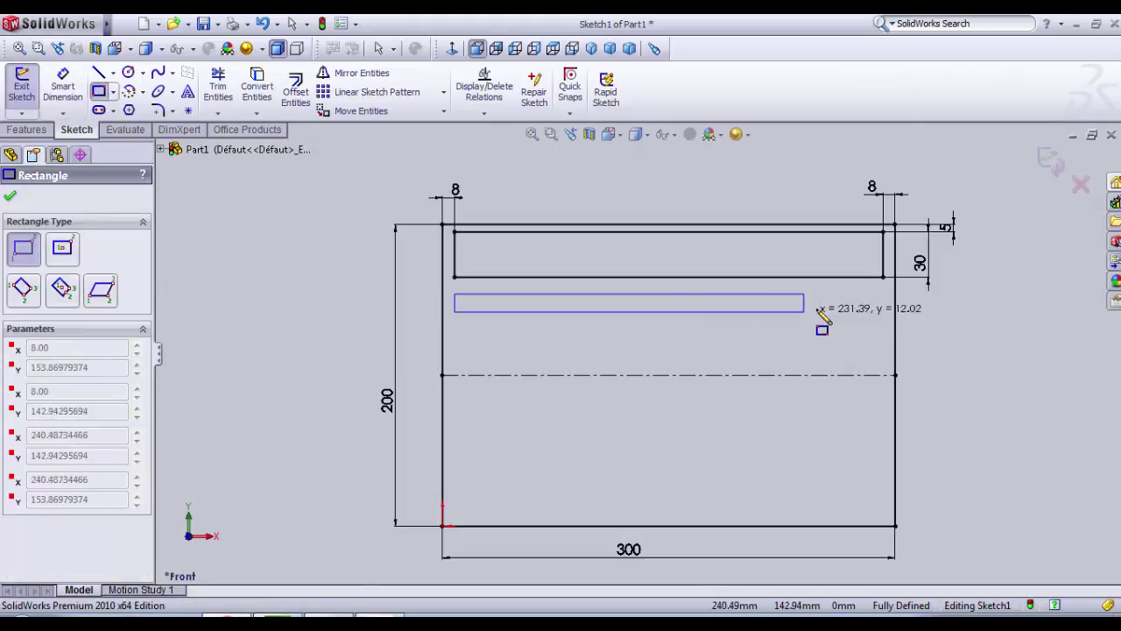
click(883, 341)
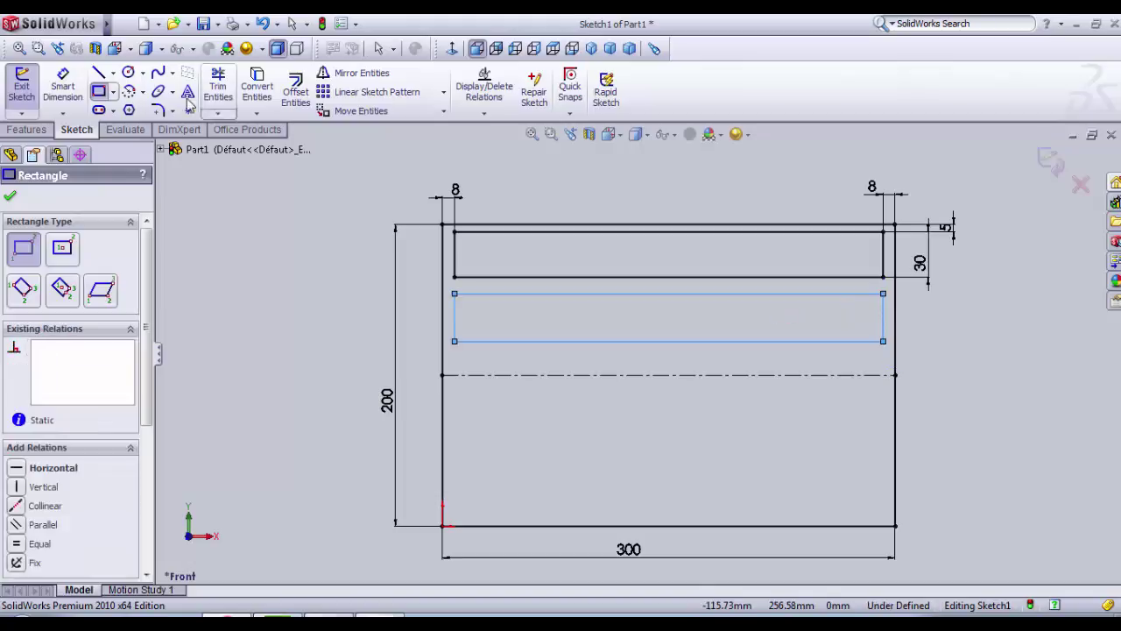
click(62, 86)
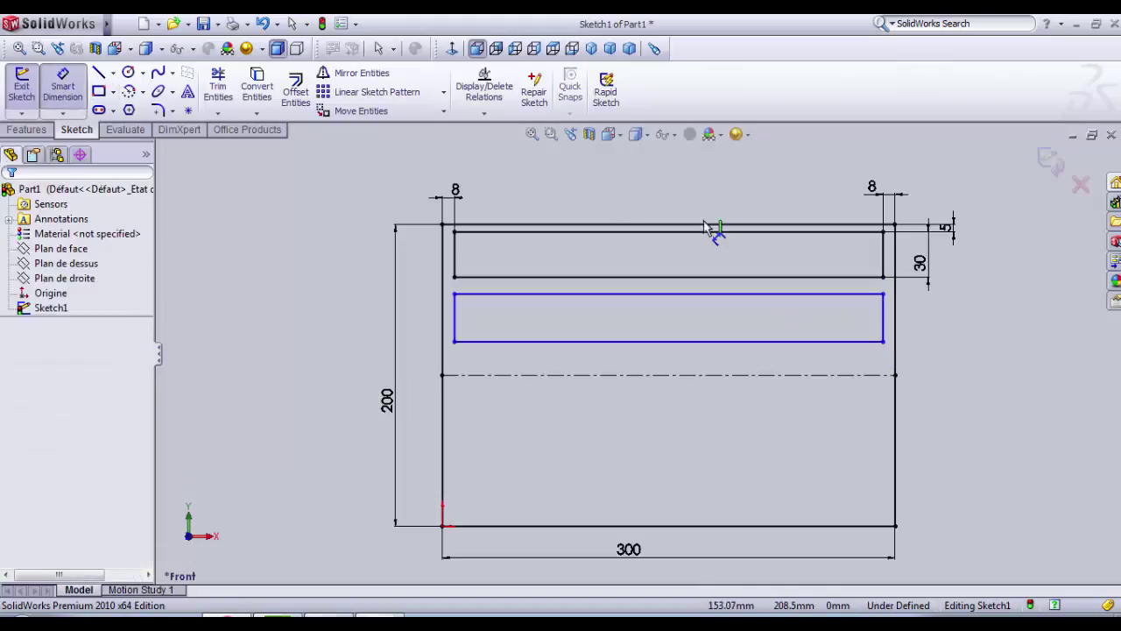
click(885, 319)
click(925, 329)
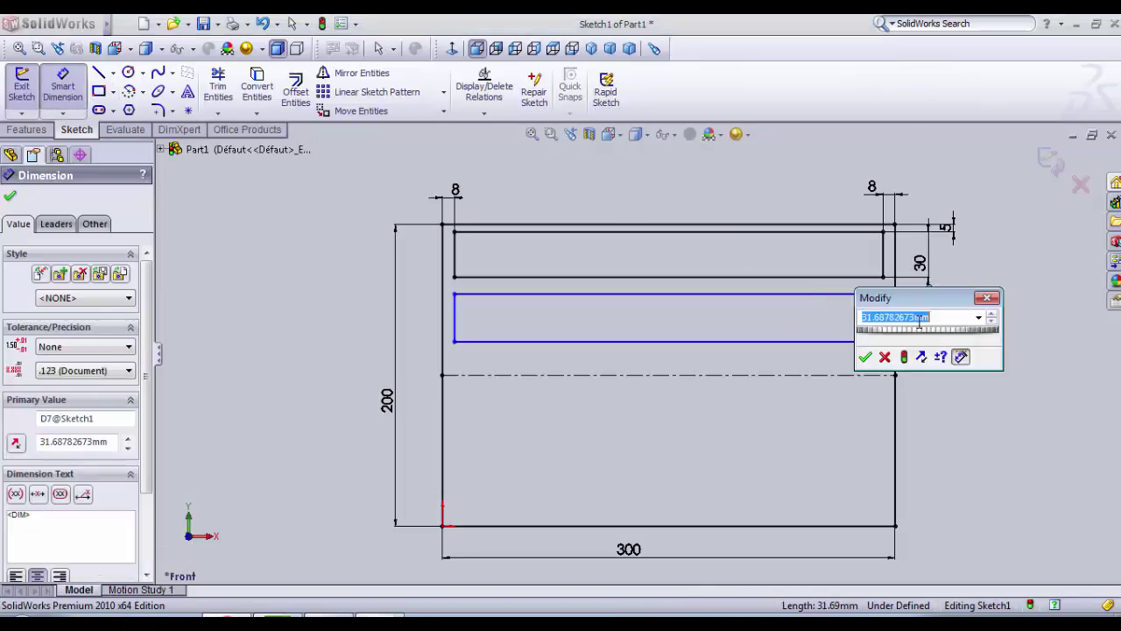
text(30)
key(Return)
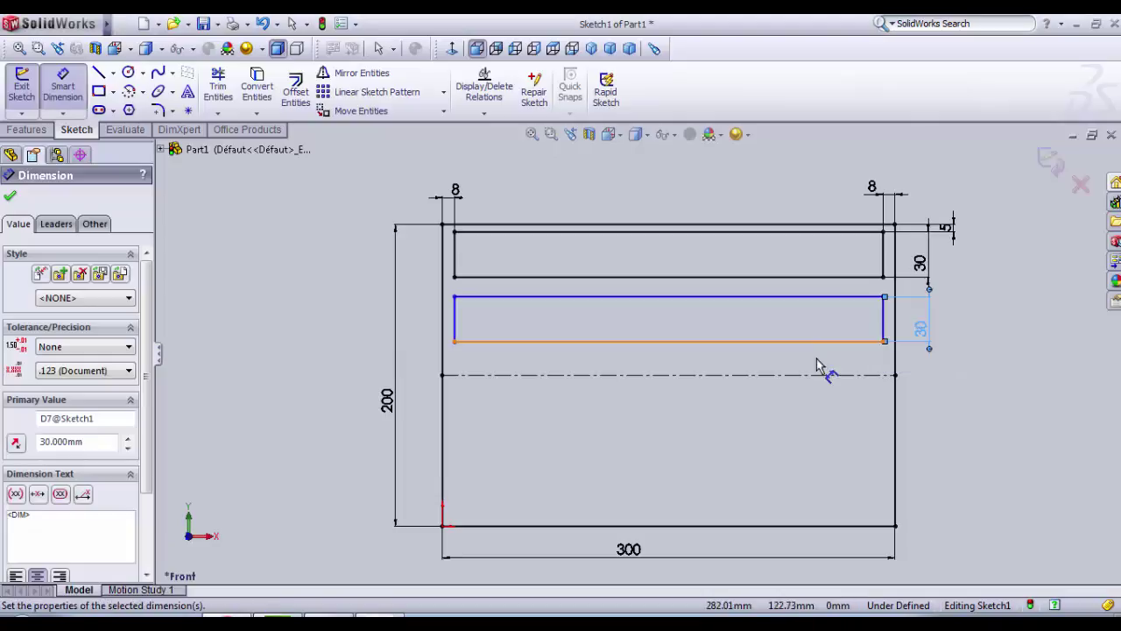
- Dimension the gap between the first and second slots to 10 mm
click(839, 298)
click(846, 277)
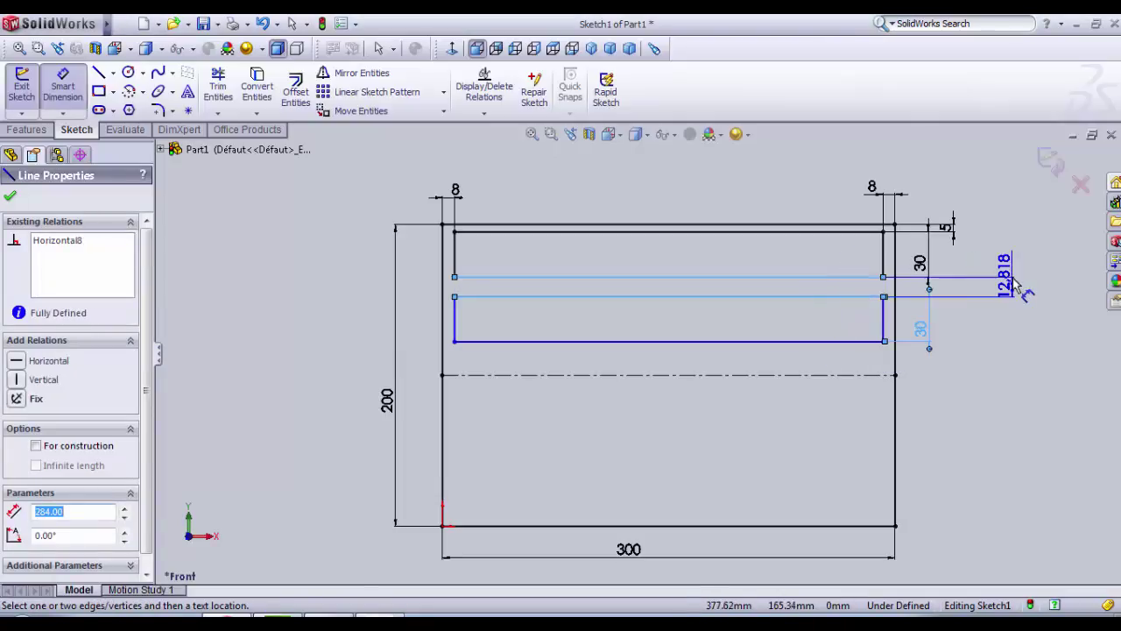
click(1015, 282)
text(10)
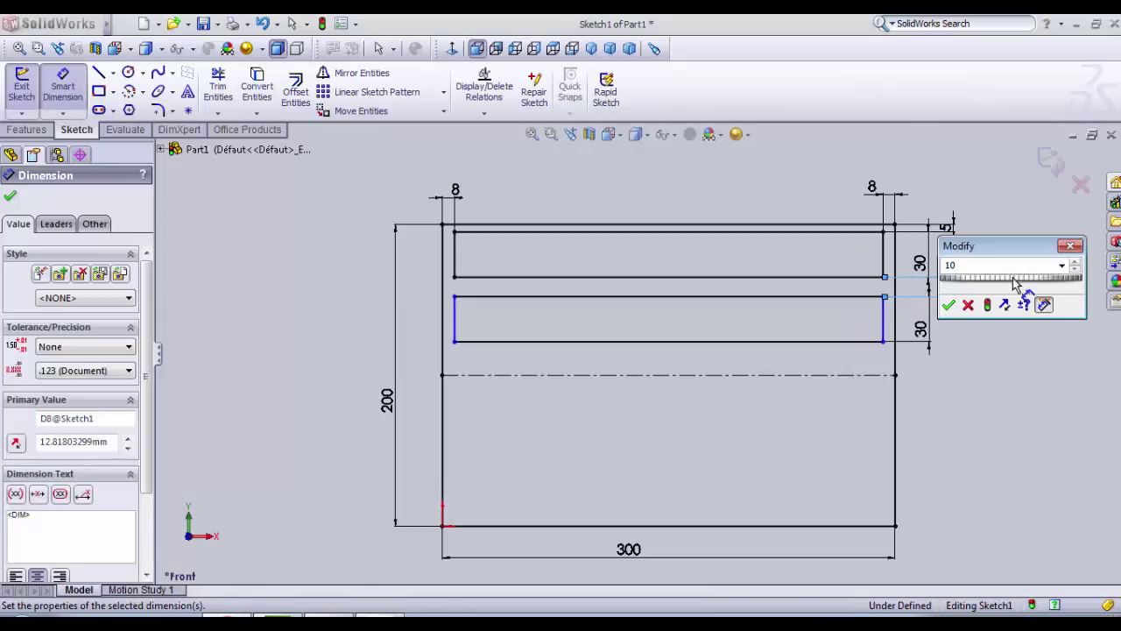
key(Return)
click(1016, 368)
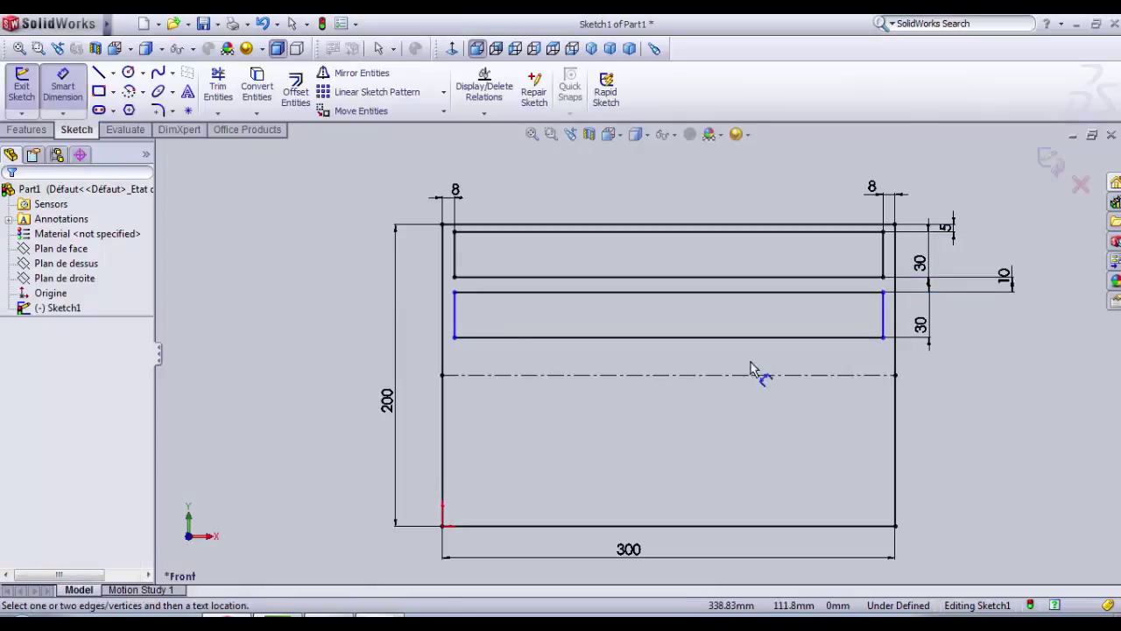
click(99, 91)
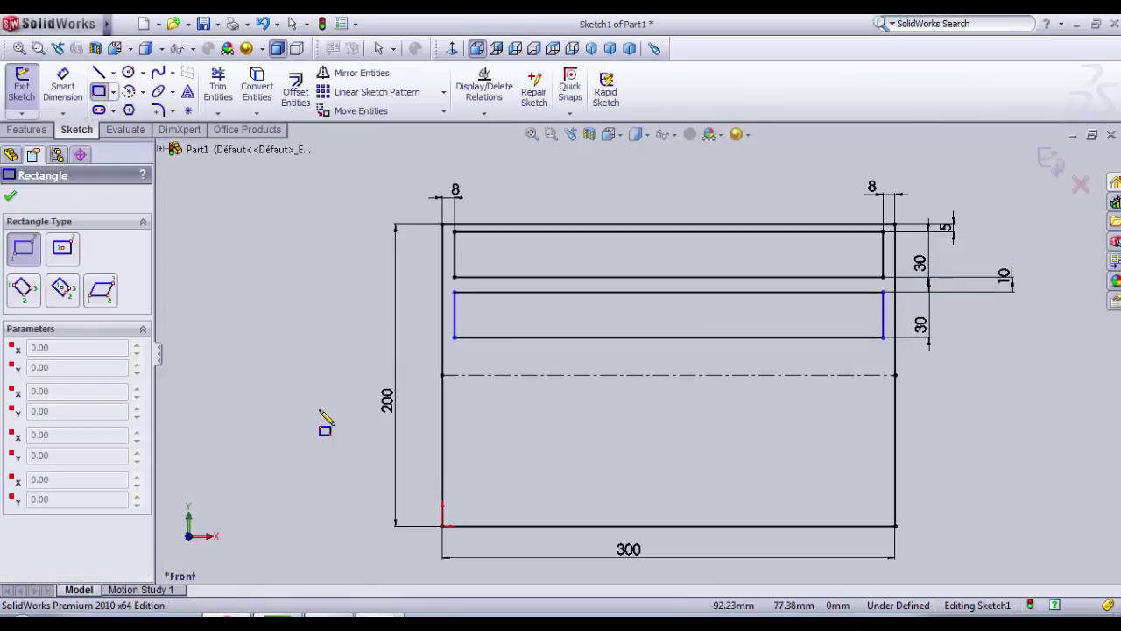
- Draw a thinner third slot reaching the centreline, 10 mm below the second slot
click(455, 375)
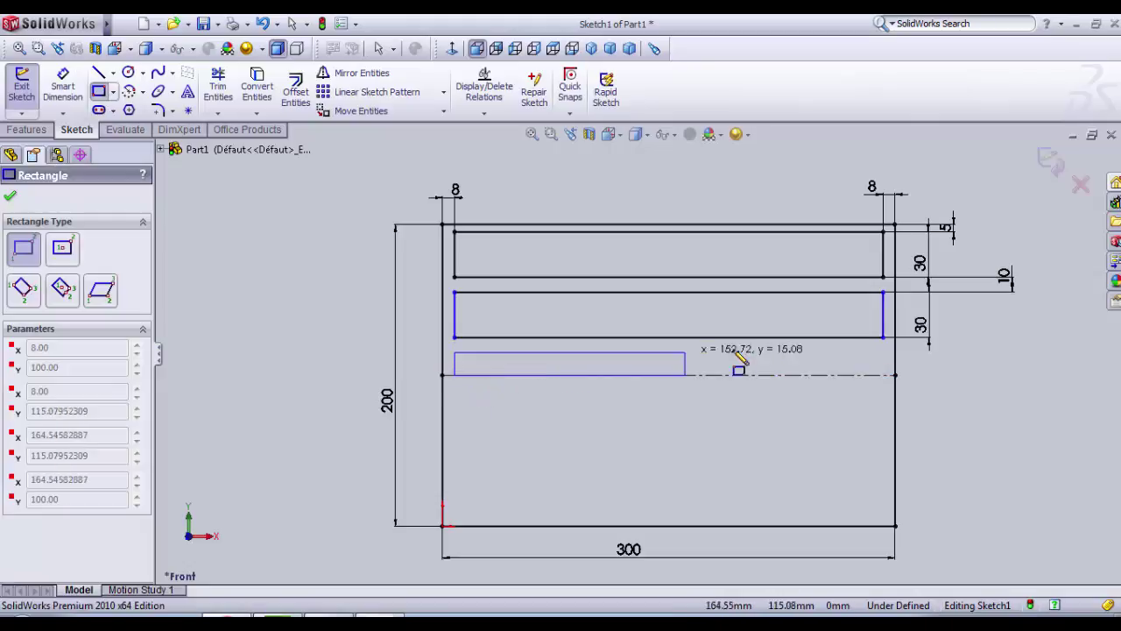
click(885, 358)
click(62, 86)
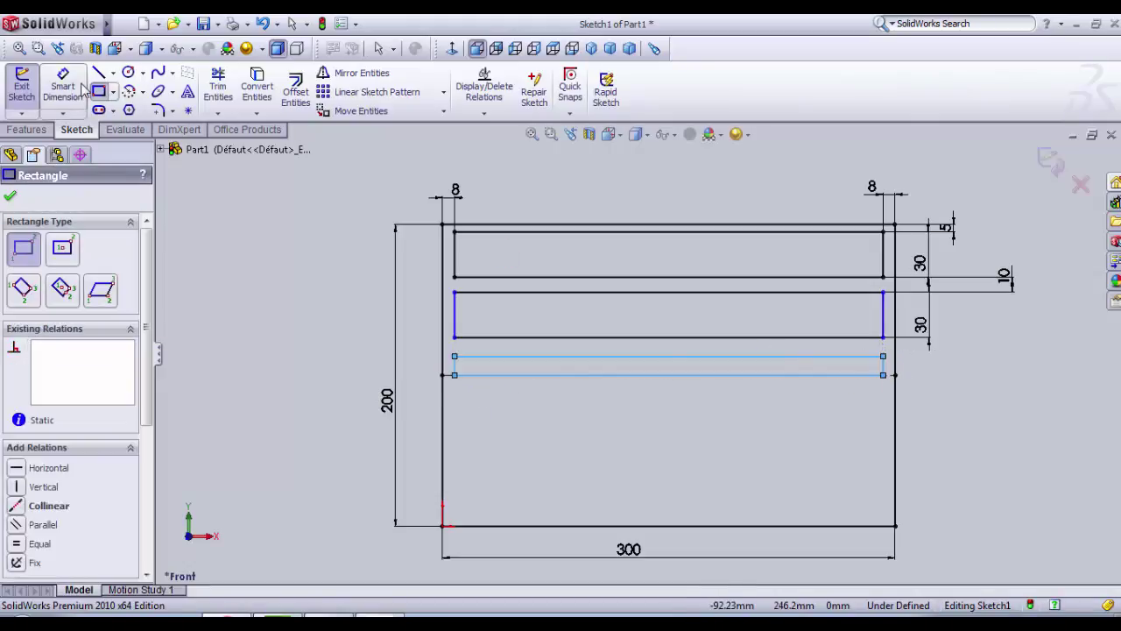
click(834, 354)
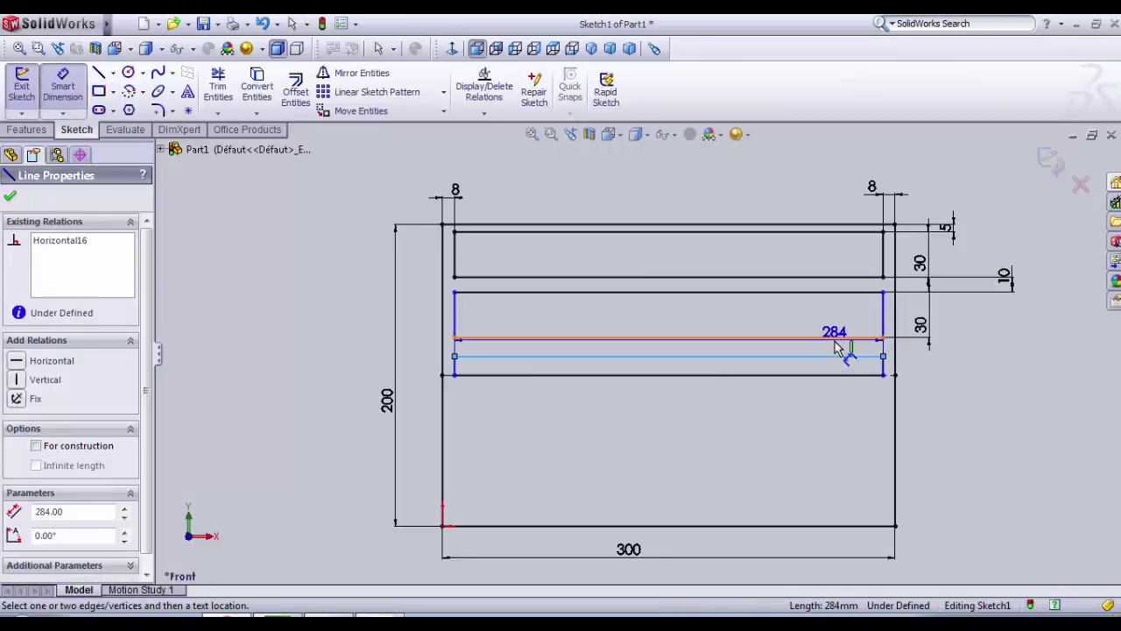
click(843, 337)
click(998, 359)
text(1)
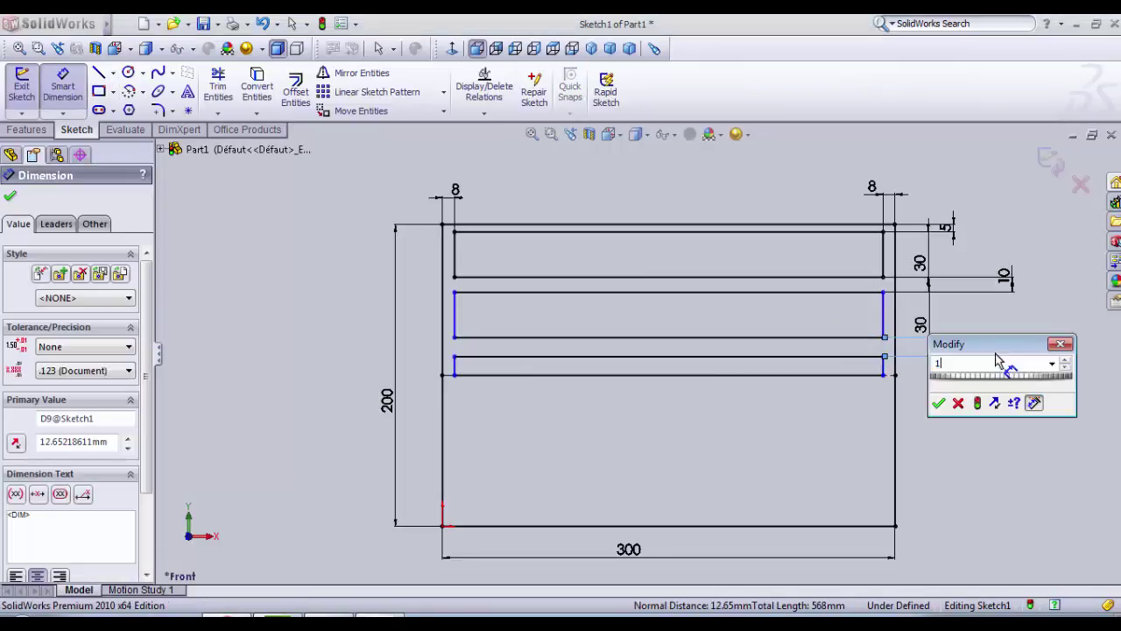
text(0)
key(Return)
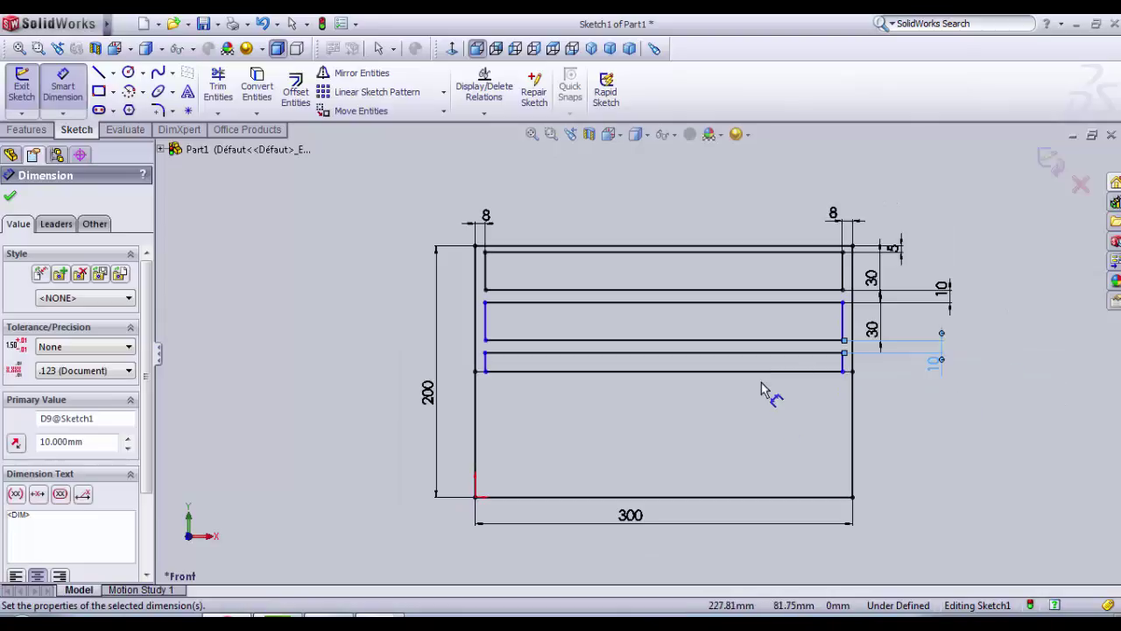
scroll(771, 372, down, 3)
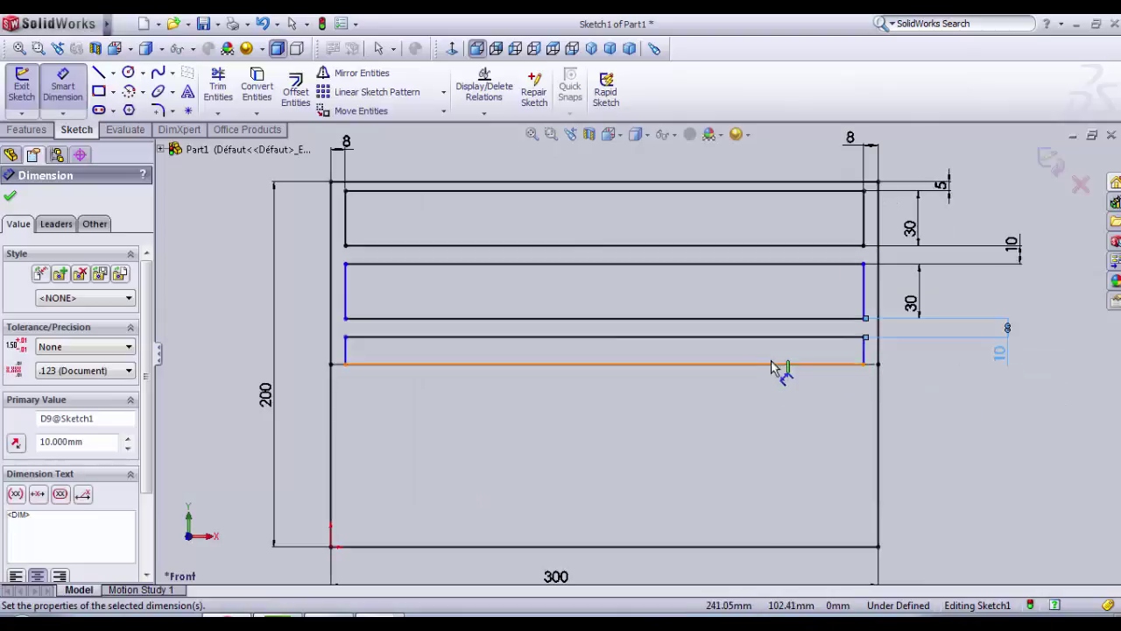
click(867, 353)
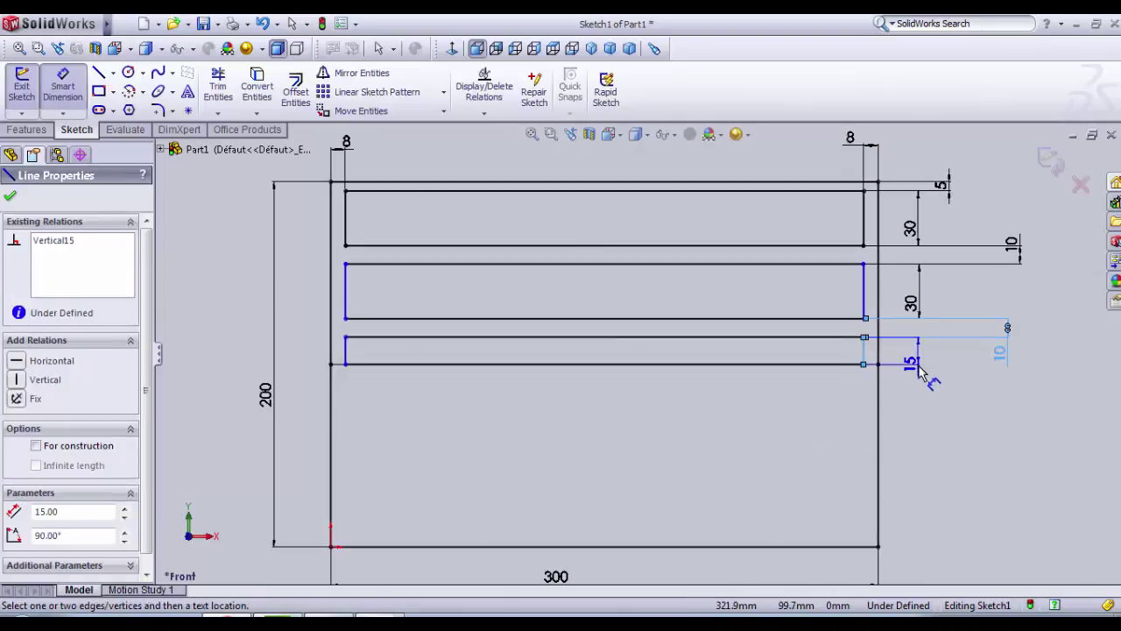
key(Escape)
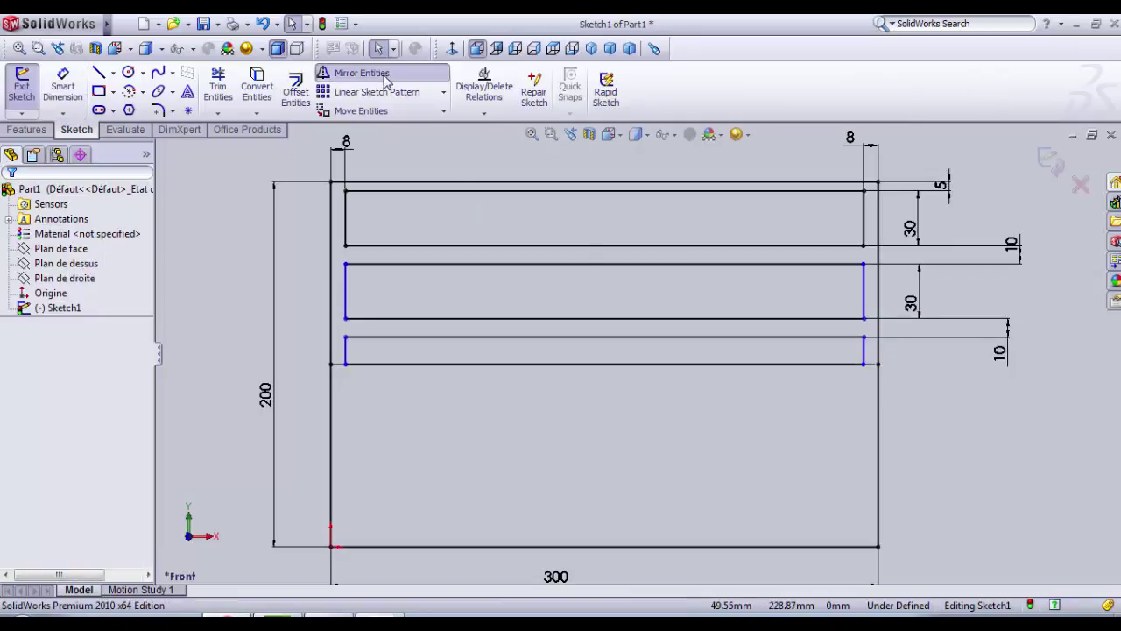
- Mirror the three slot rectangles about the horizontal centreline into the lower half
click(357, 72)
click(98, 409)
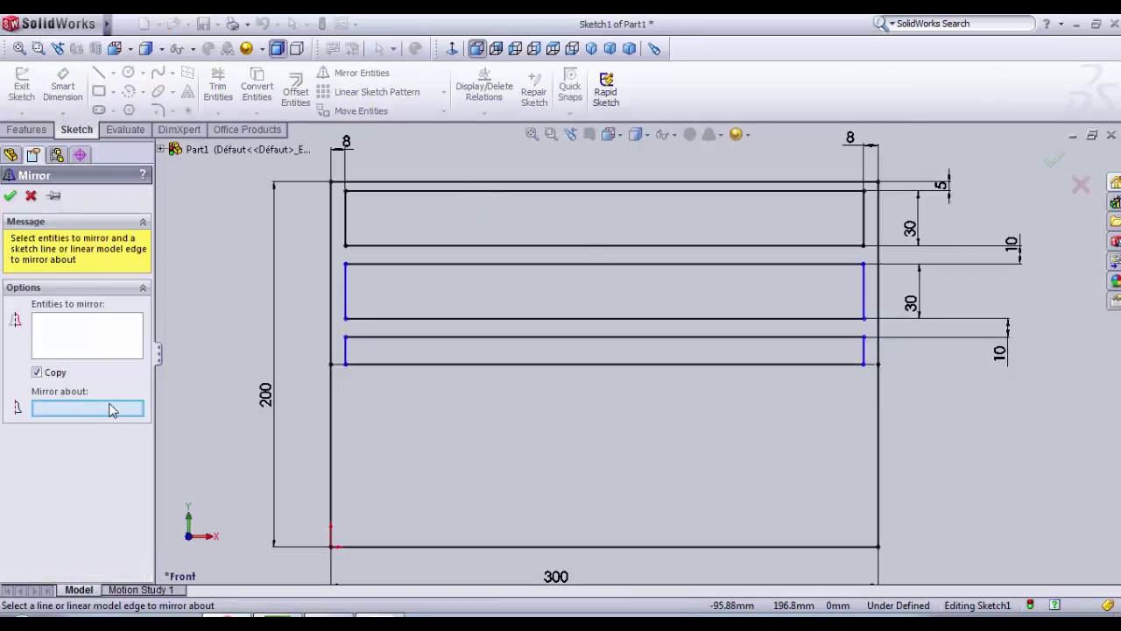
click(341, 366)
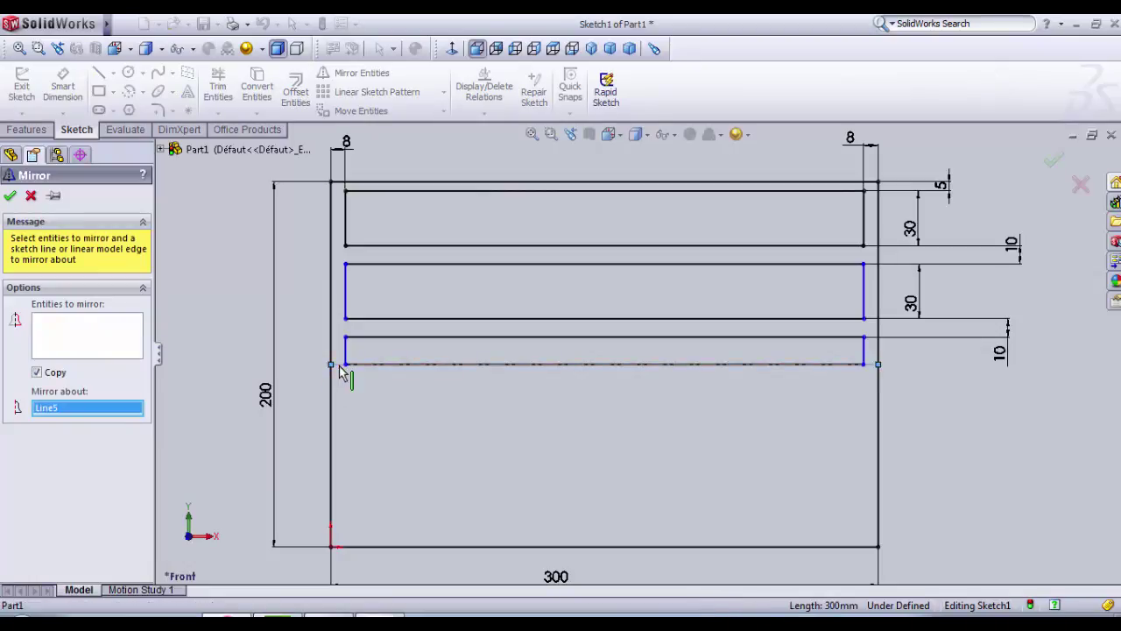
click(106, 341)
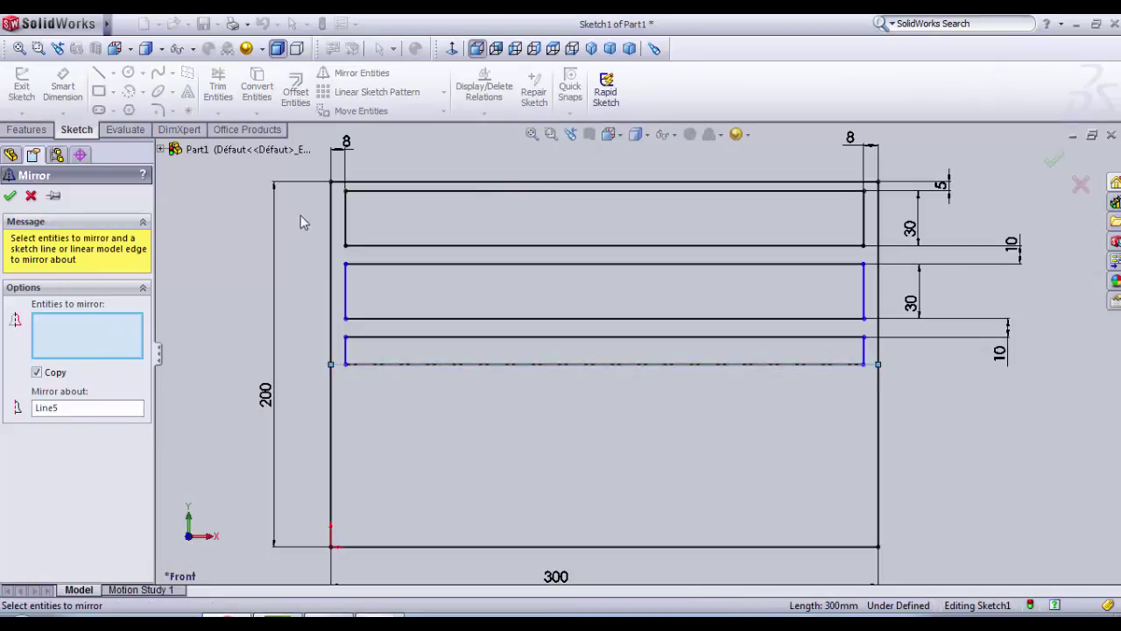
mouse_move(337, 189)
mouse_down()
mouse_move(383, 222)
mouse_move(777, 283)
mouse_move(876, 328)
mouse_move(871, 367)
mouse_up()
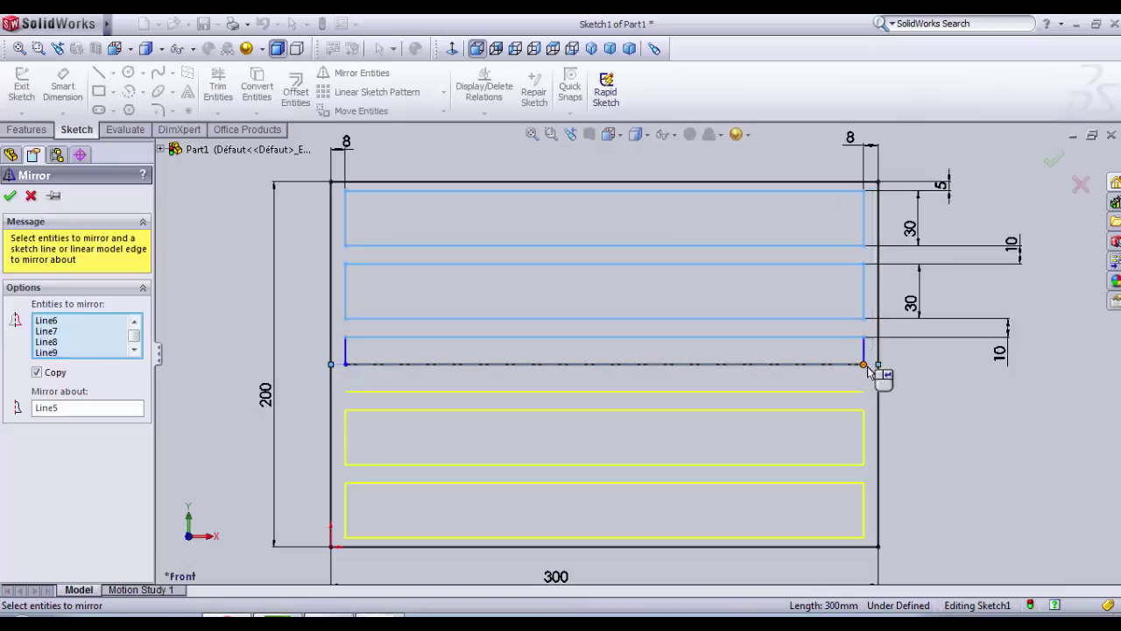
click(866, 351)
click(347, 359)
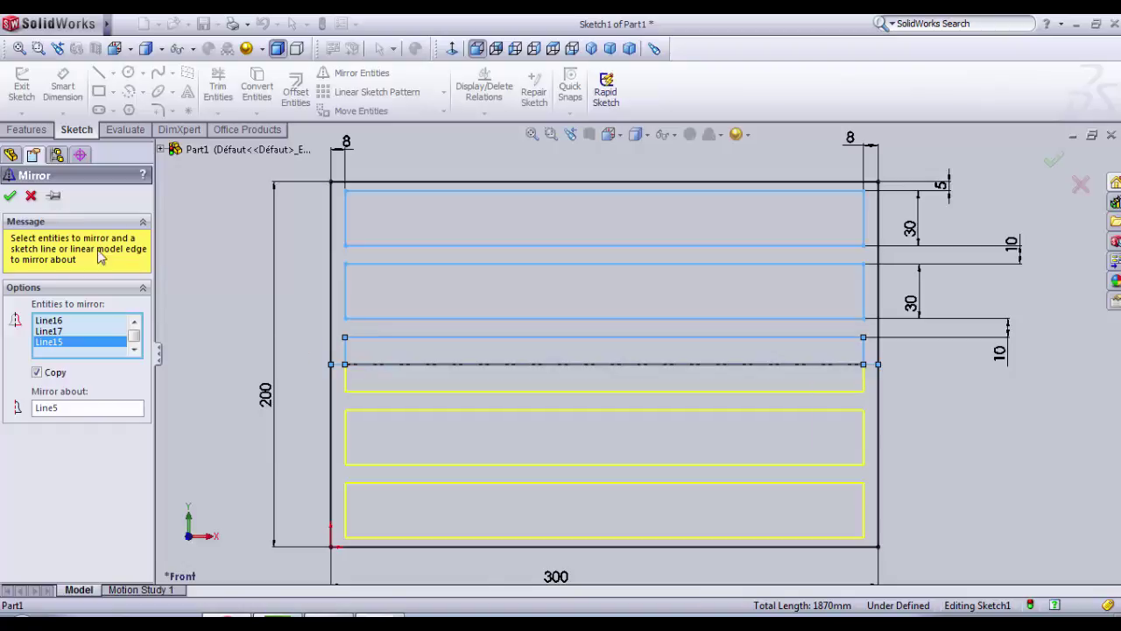
click(10, 196)
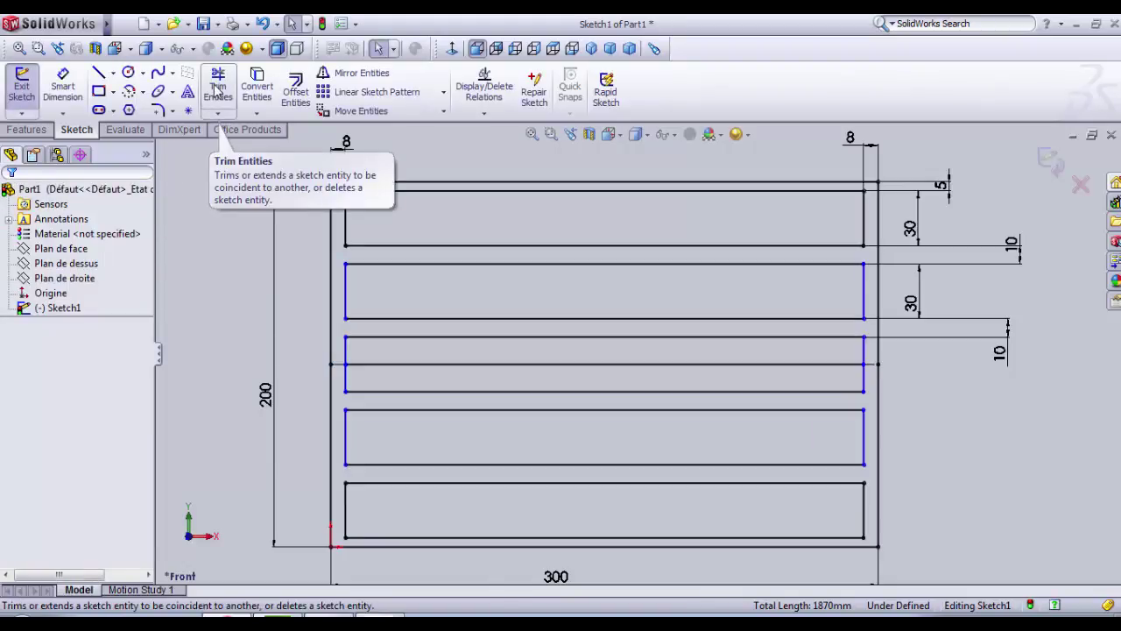
- Trim the overlapping slot edges on the centreline with Trim to closest, then exit the sketch
click(216, 90)
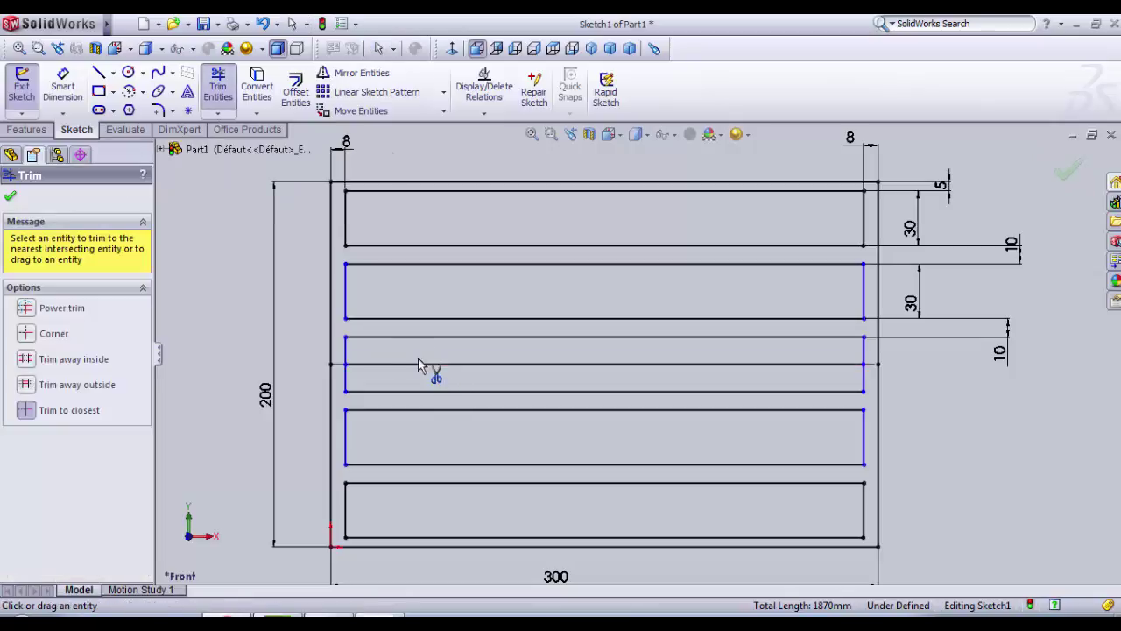
click(35, 416)
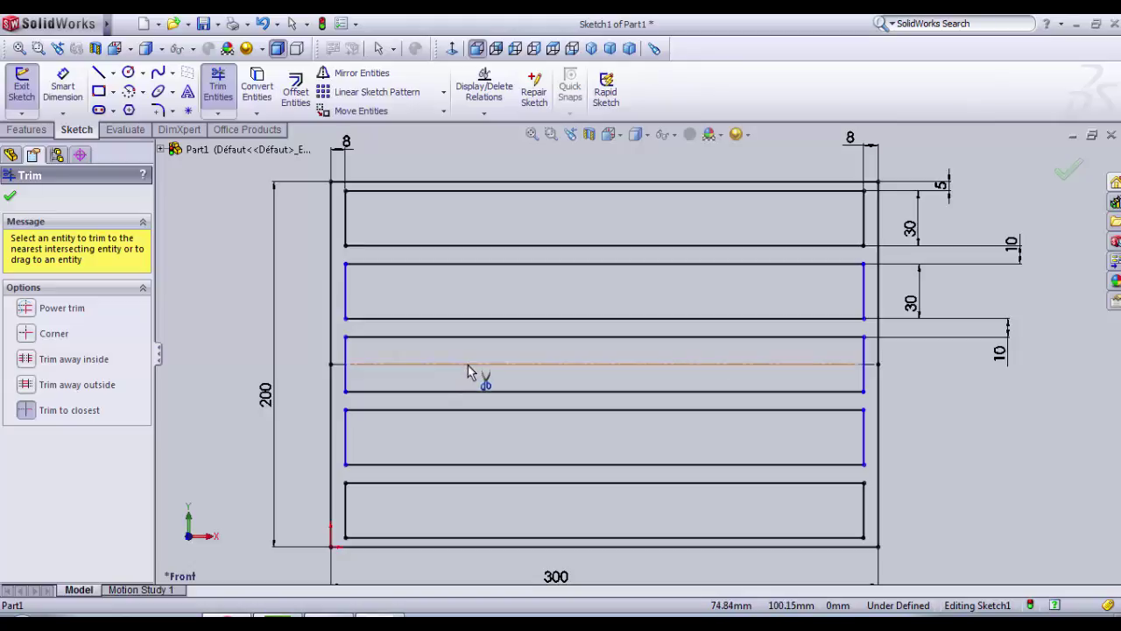
click(15, 81)
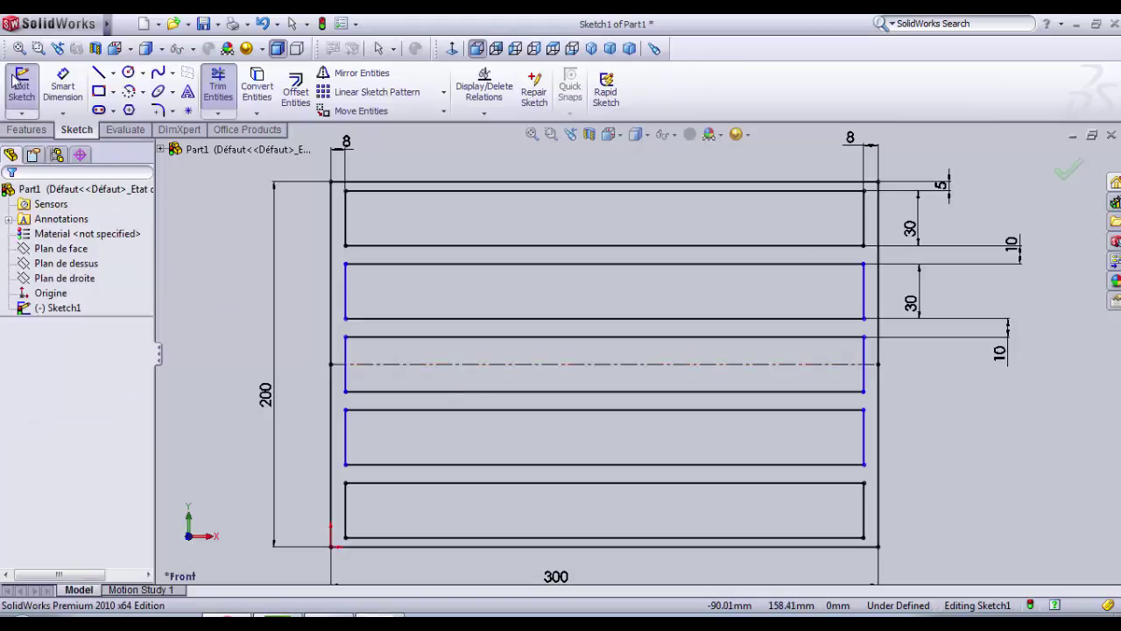
- Extrude the slatted frame sketch 25 mm deep as a boss
click(28, 129)
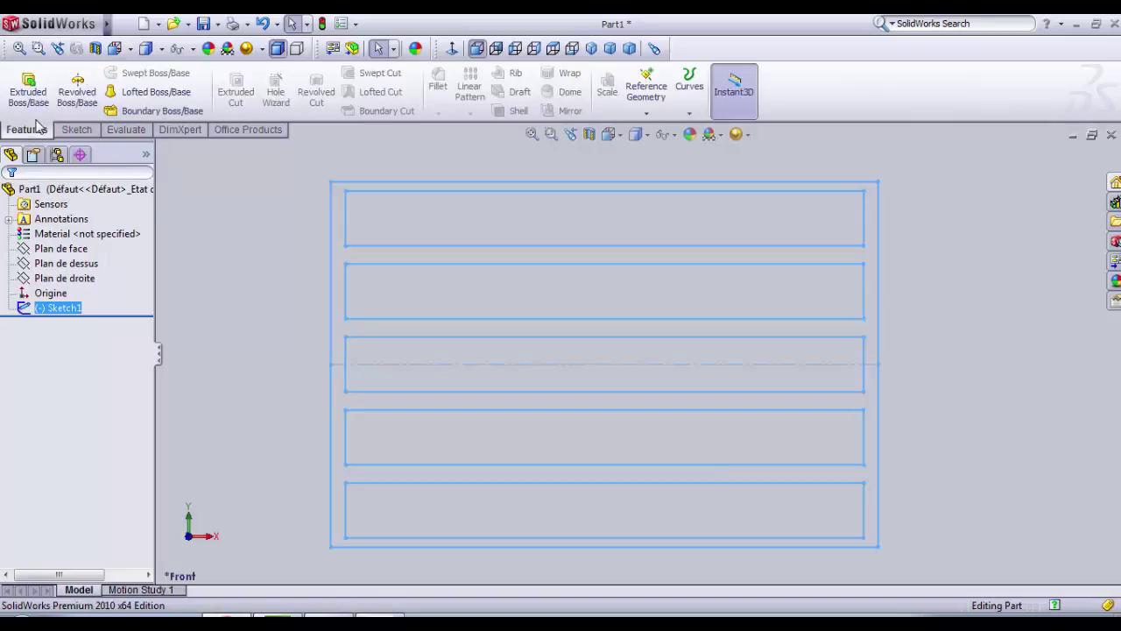
click(31, 98)
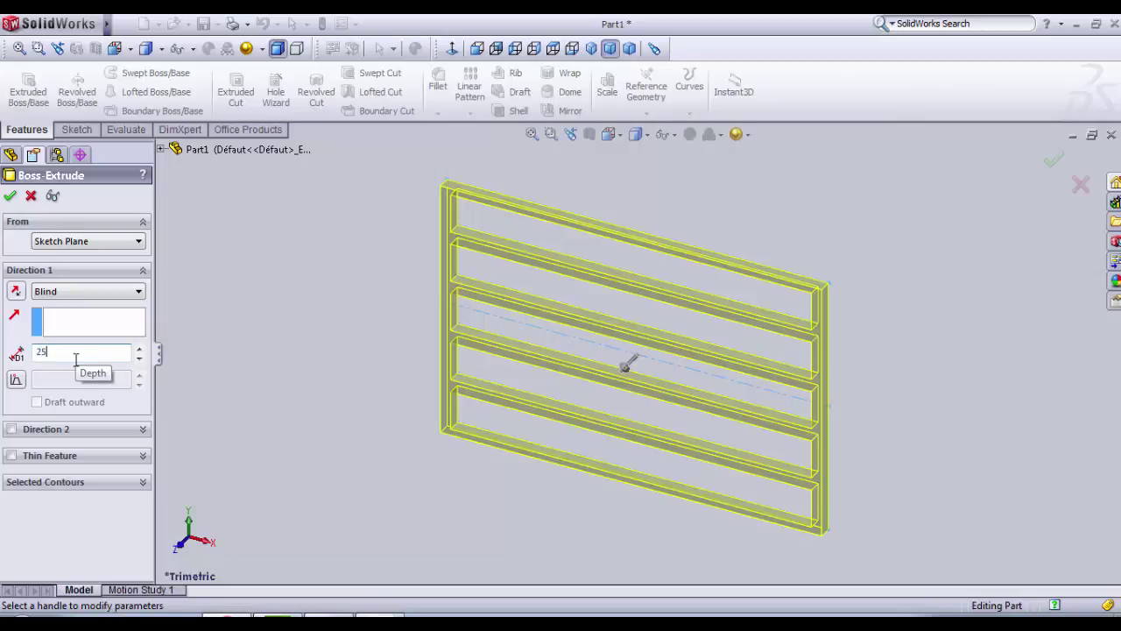
key(Return)
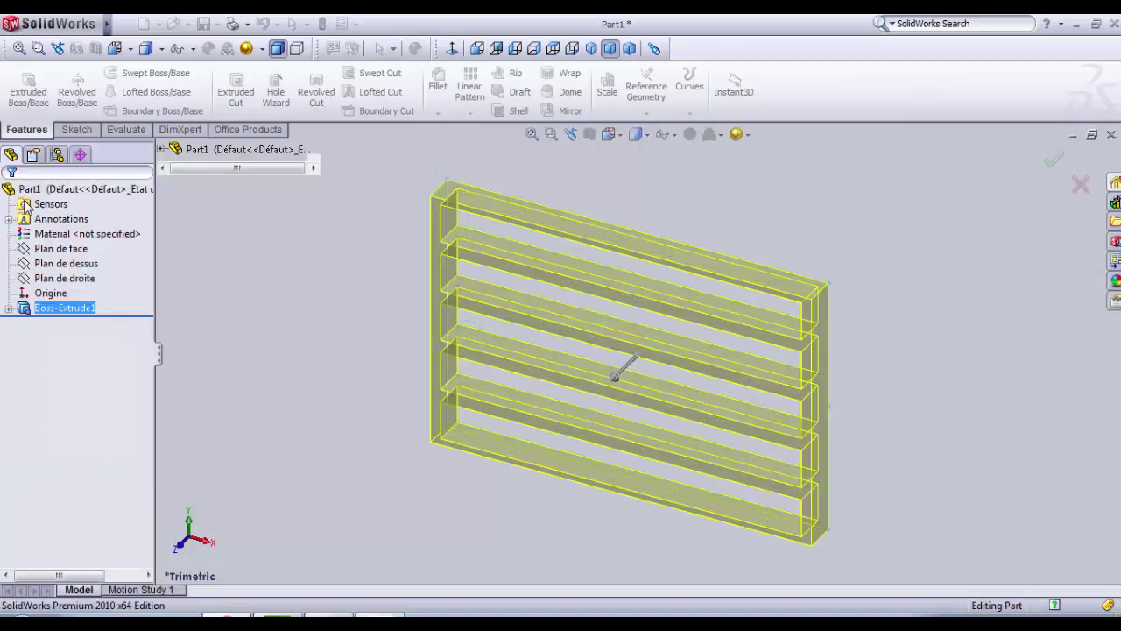
click(347, 473)
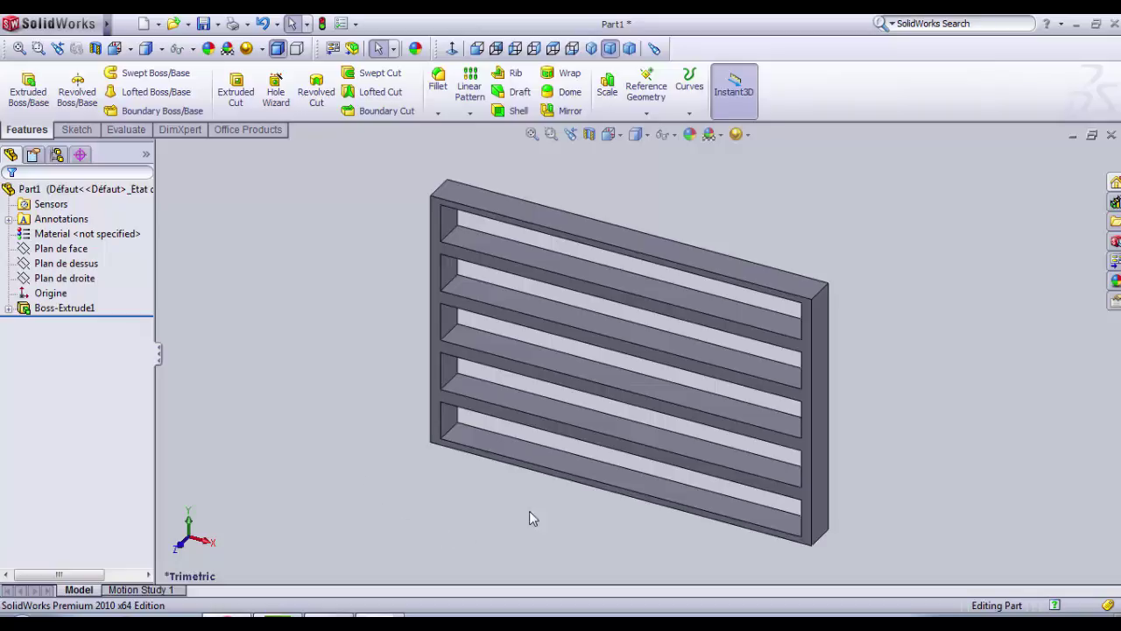
- Start a new sketch on a slot's inner face and select the face's 25 mm end edge
middle_drag(579, 435, 618, 283)
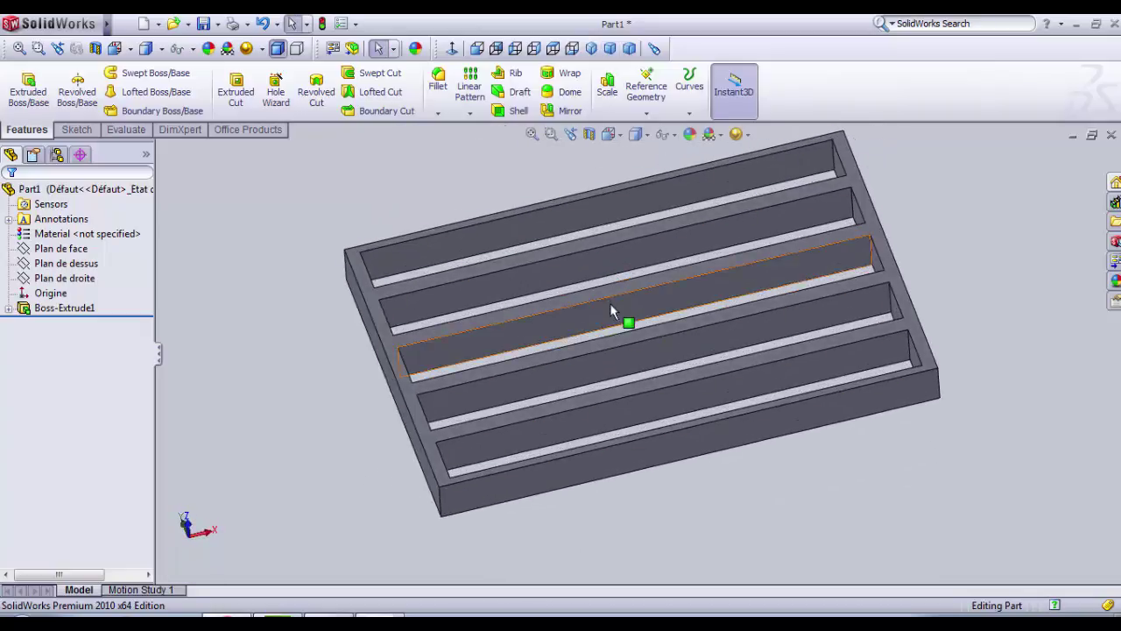
scroll(856, 311, down, 3)
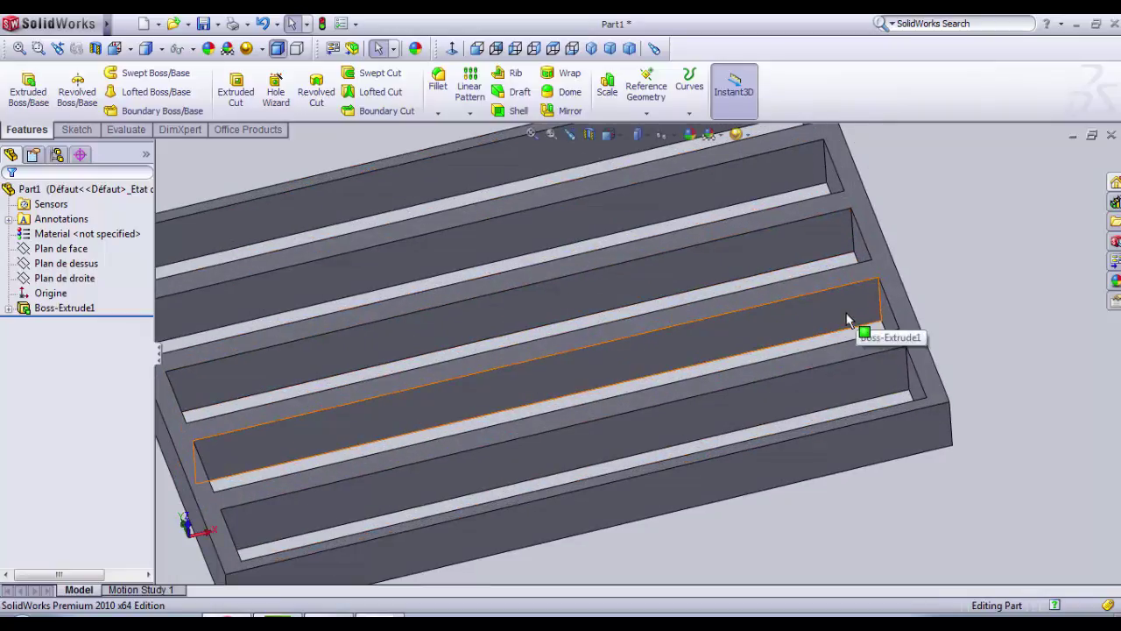
click(857, 308)
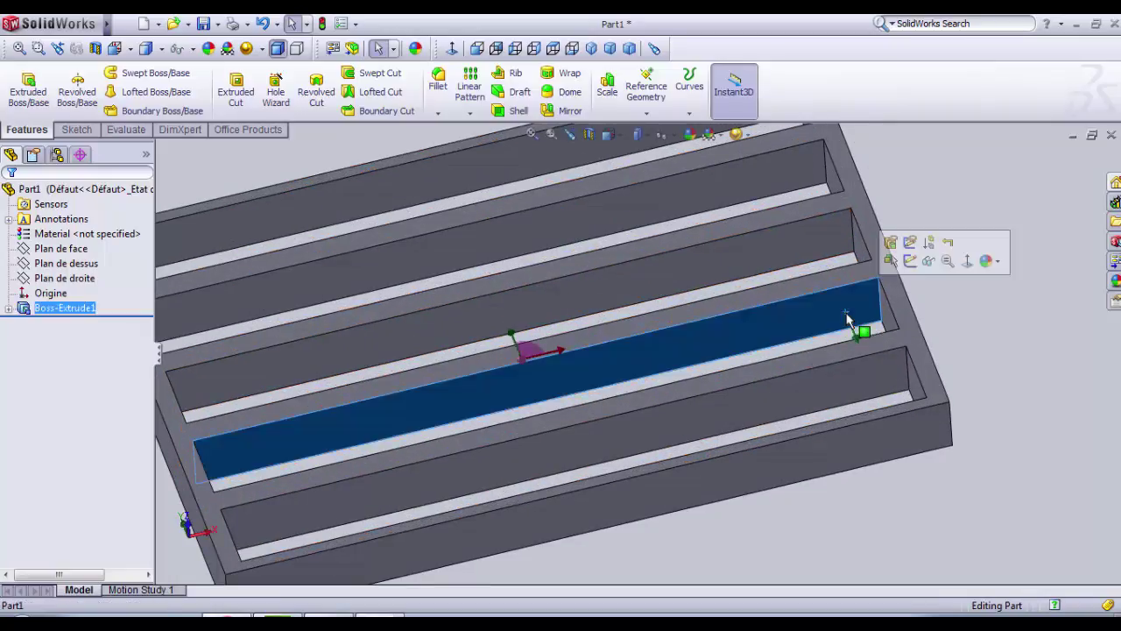
click(911, 261)
scroll(856, 290, down, 2)
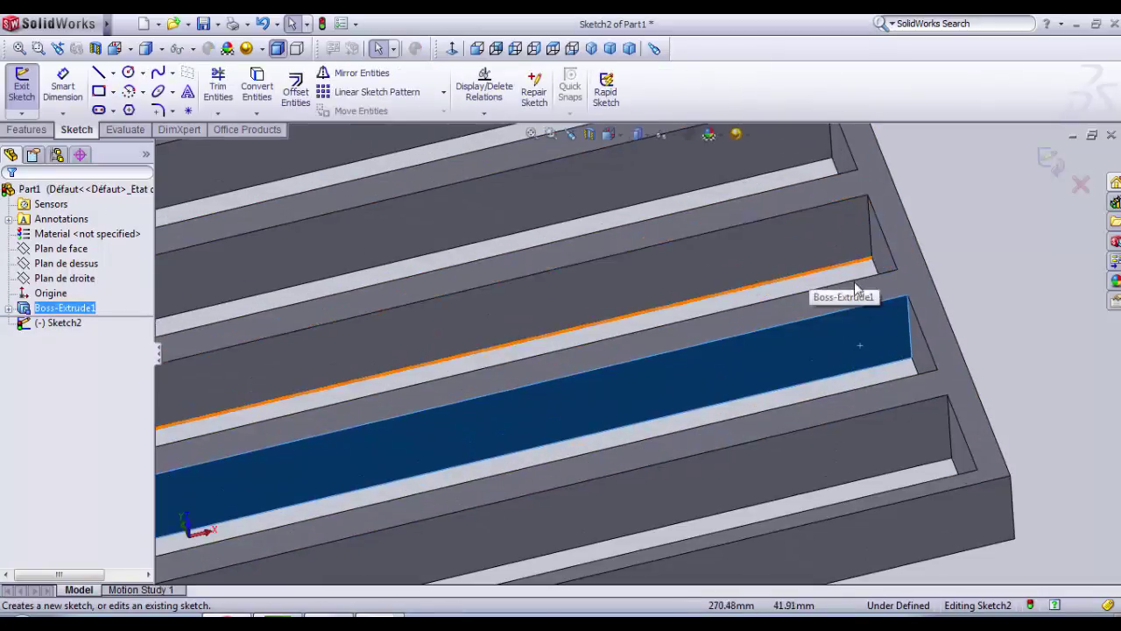
click(907, 322)
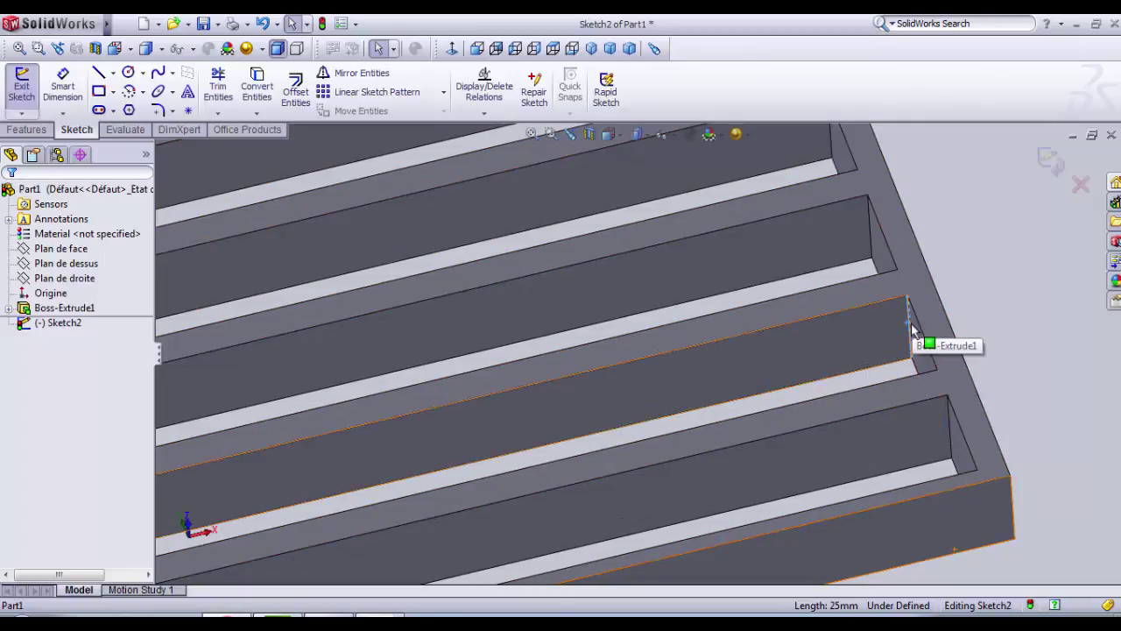
scroll(914, 326, down, 3)
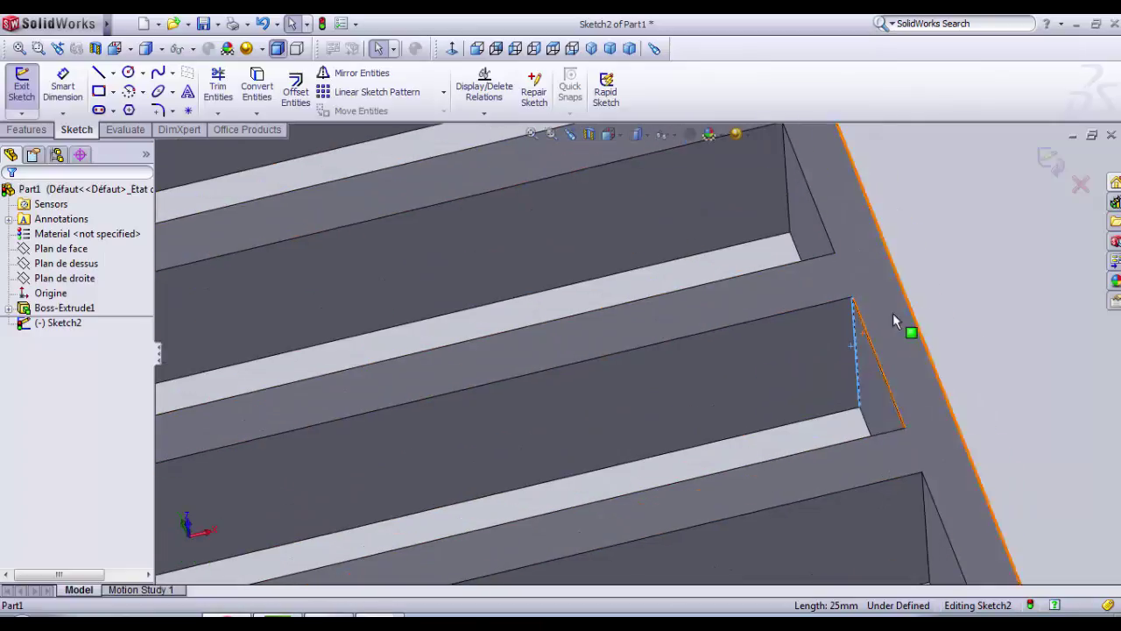
- Convert the 25 mm end edge into a sketch line and view the sketch plane face-on
click(258, 91)
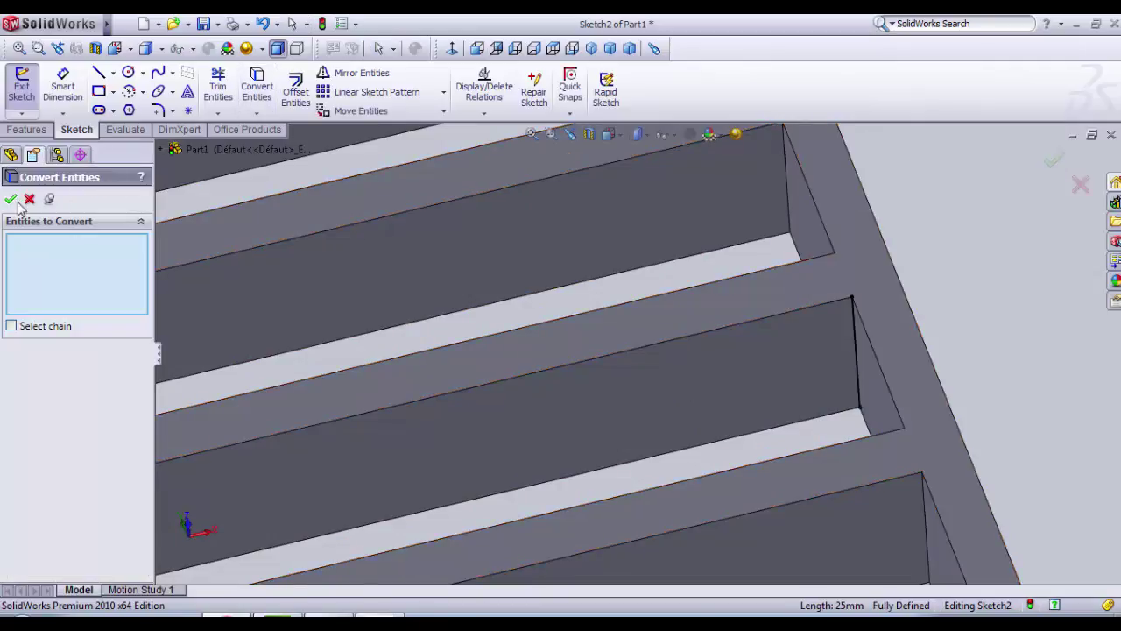
click(11, 200)
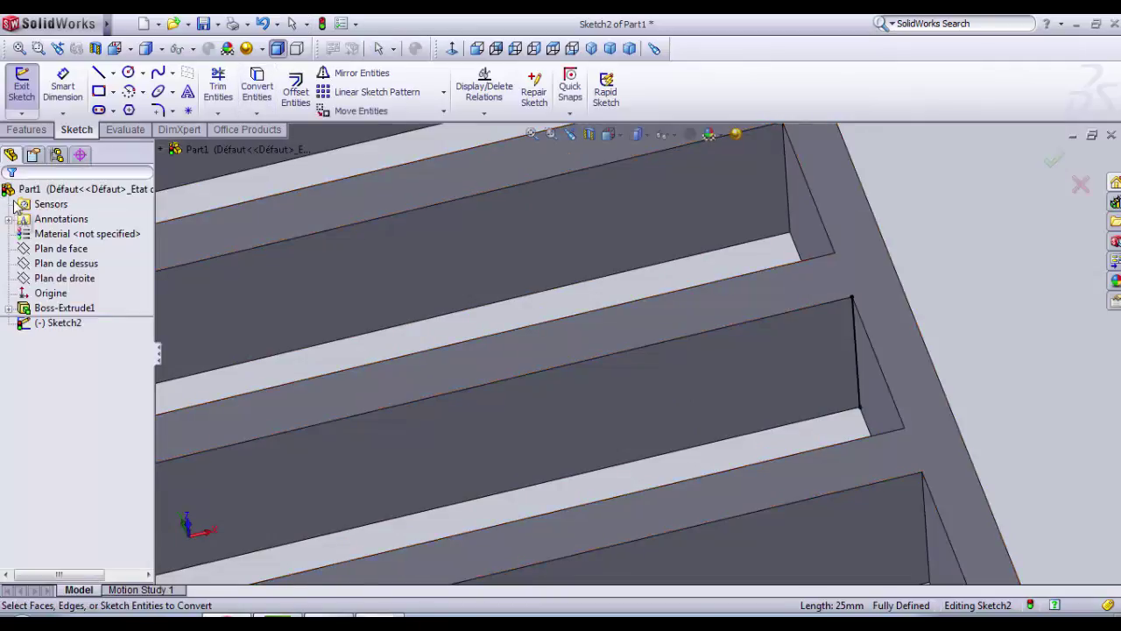
click(452, 48)
scroll(872, 363, down, 3)
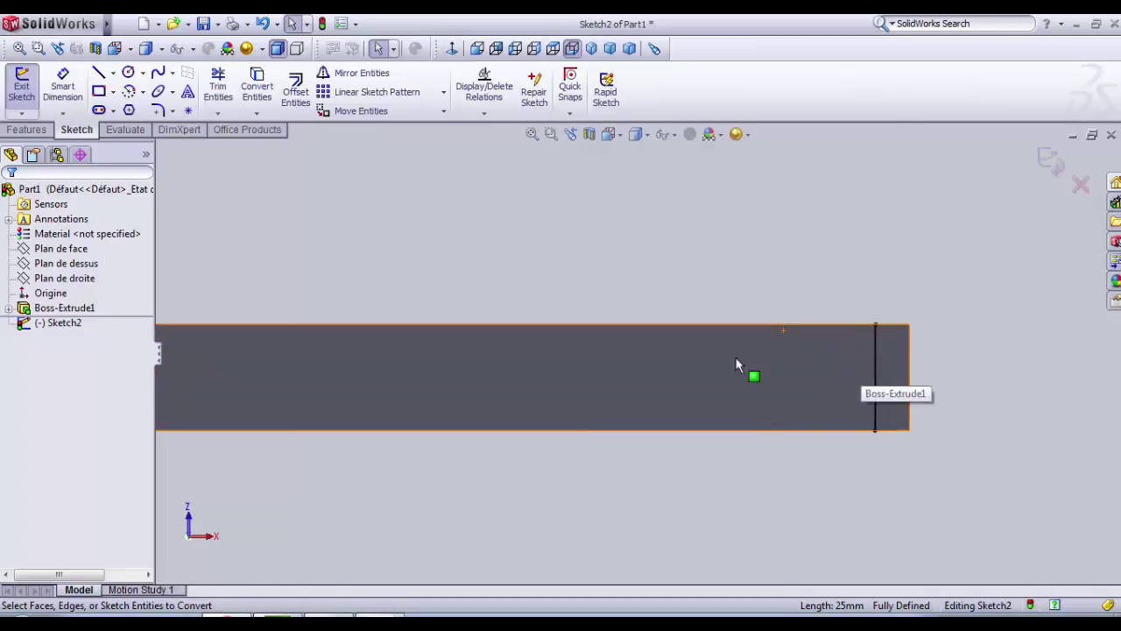
middle_drag(773, 366, 774, 304)
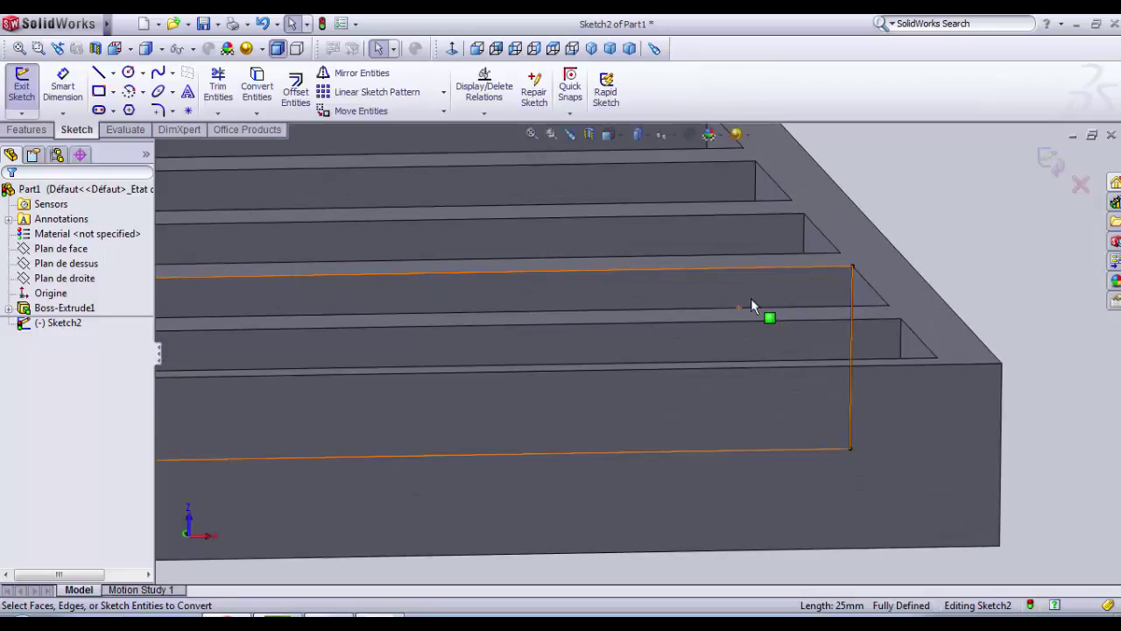
click(453, 48)
scroll(870, 326, down, 5)
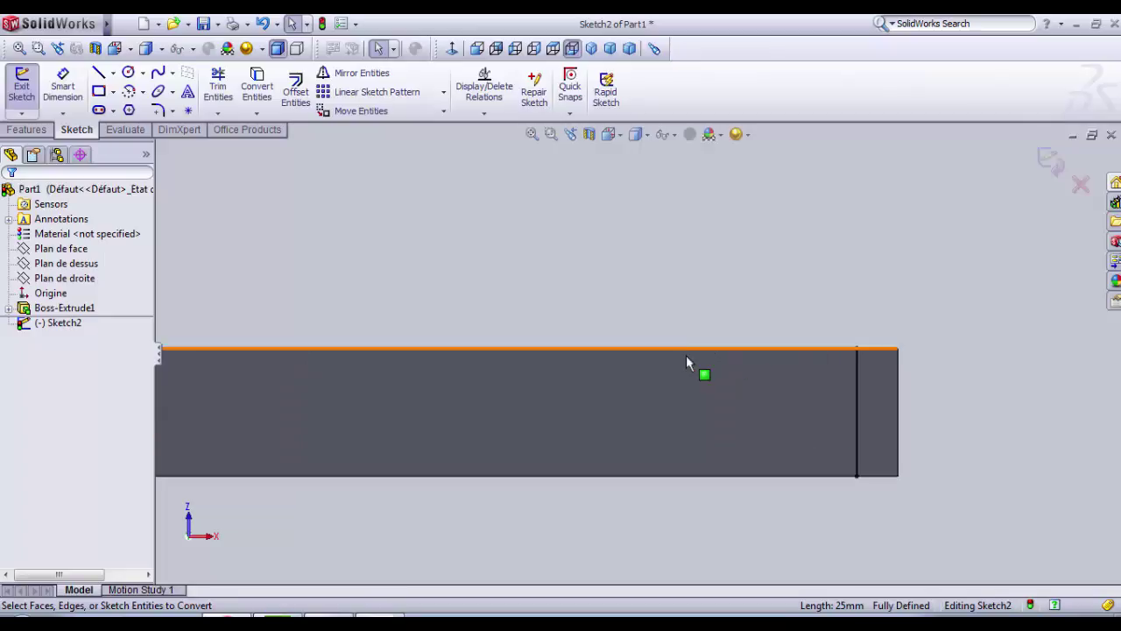
scroll(686, 359, down, 2)
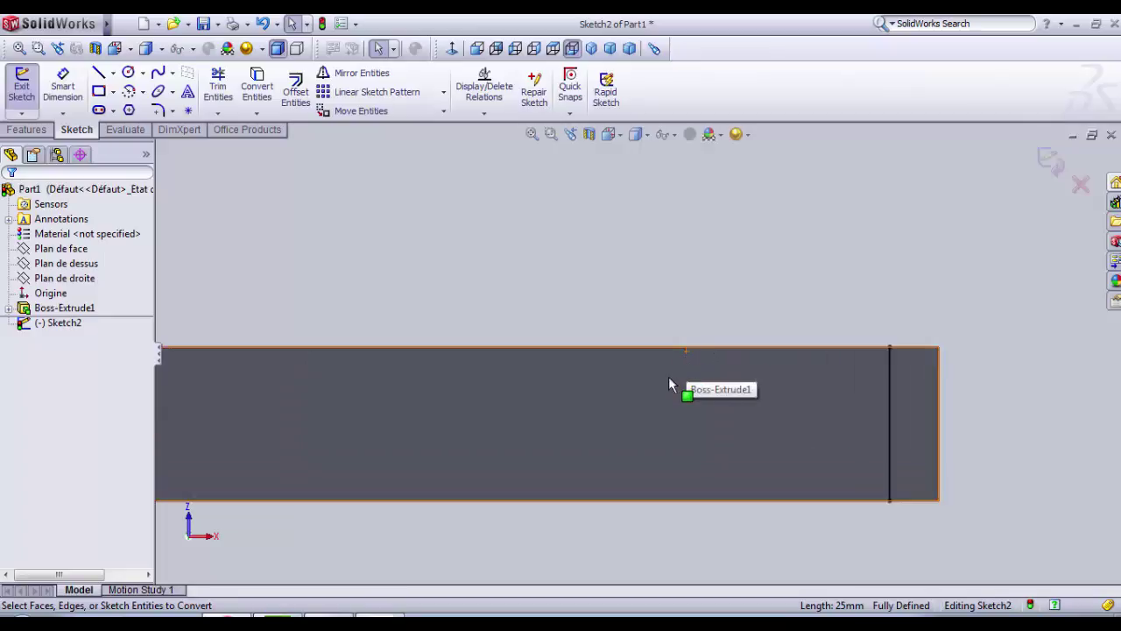
- Draw a small circle near the bar's right end, then close and reopen Sketch2 for editing
click(128, 75)
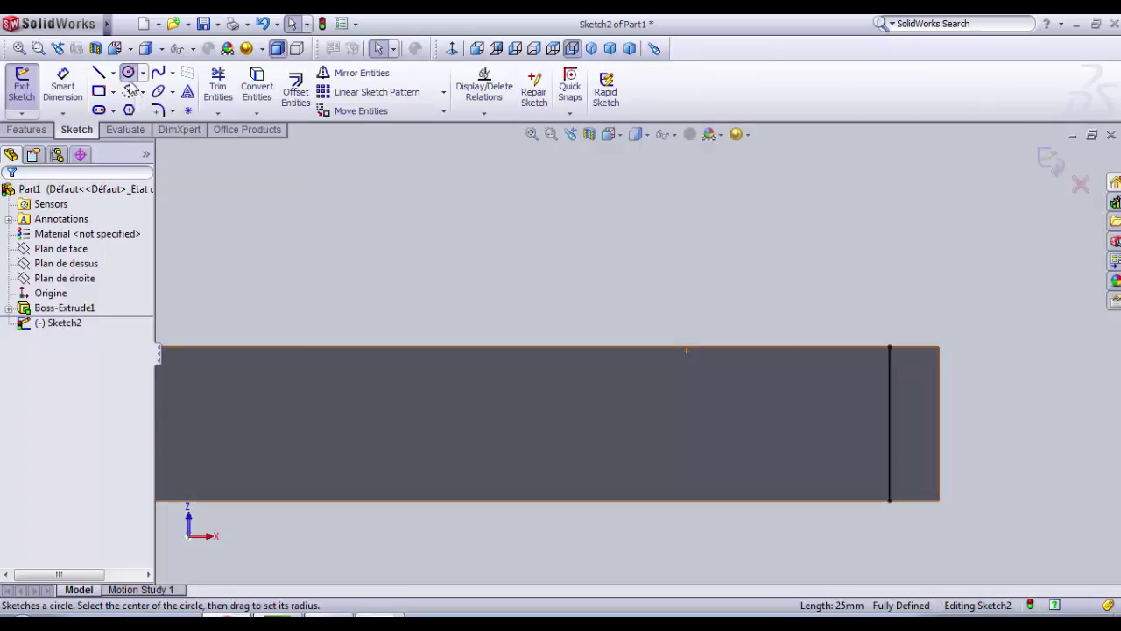
click(783, 366)
click(794, 375)
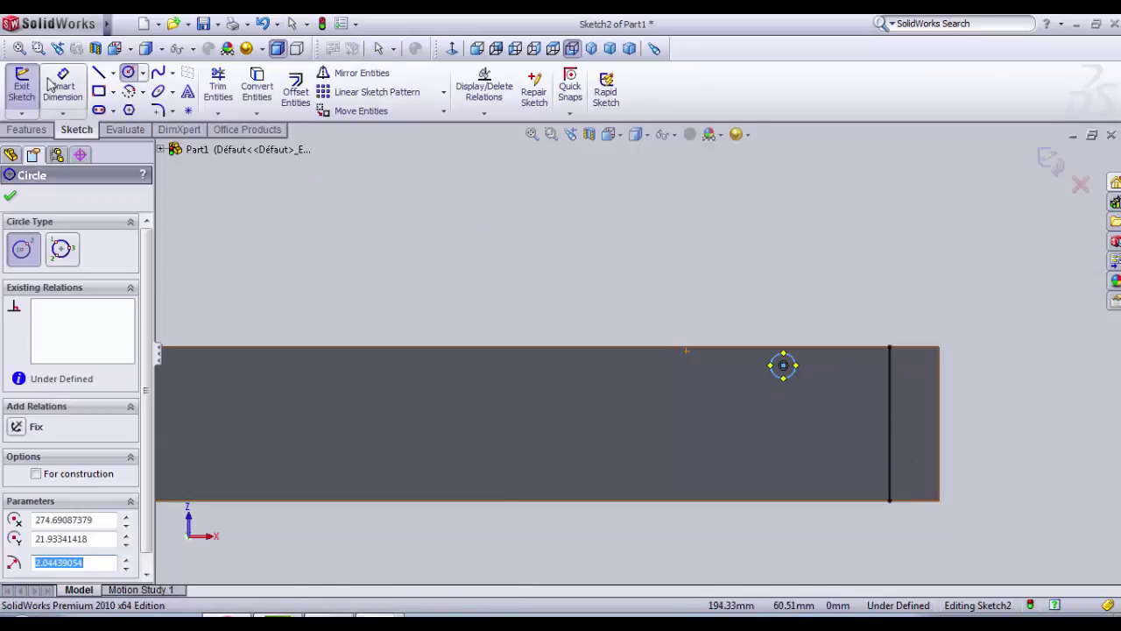
click(21, 84)
click(42, 324)
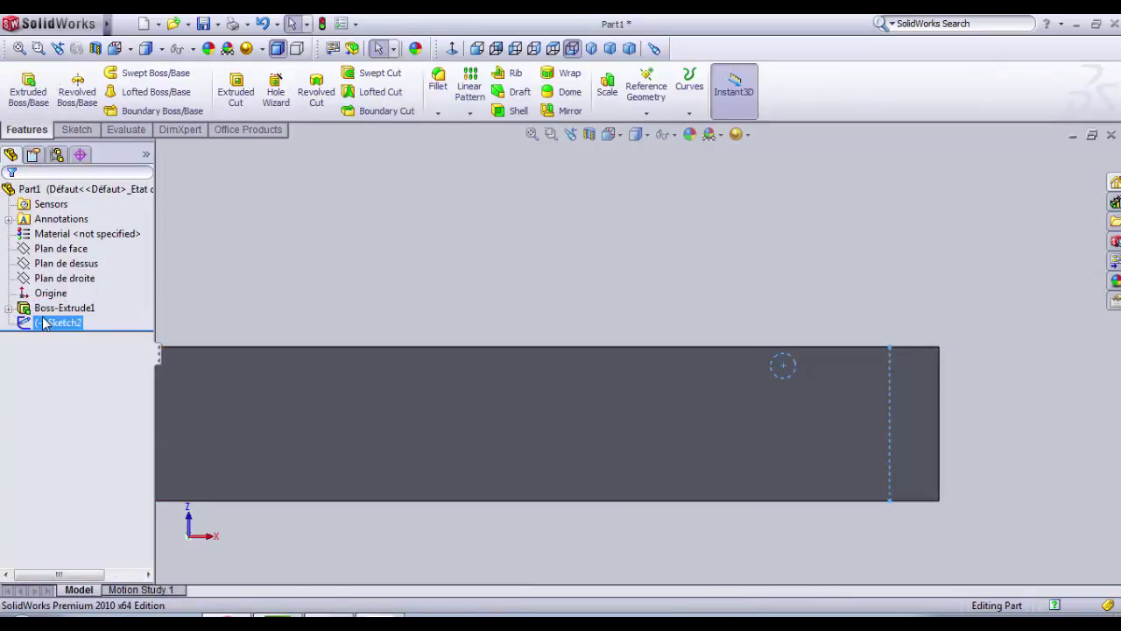
right_click(43, 323)
click(54, 269)
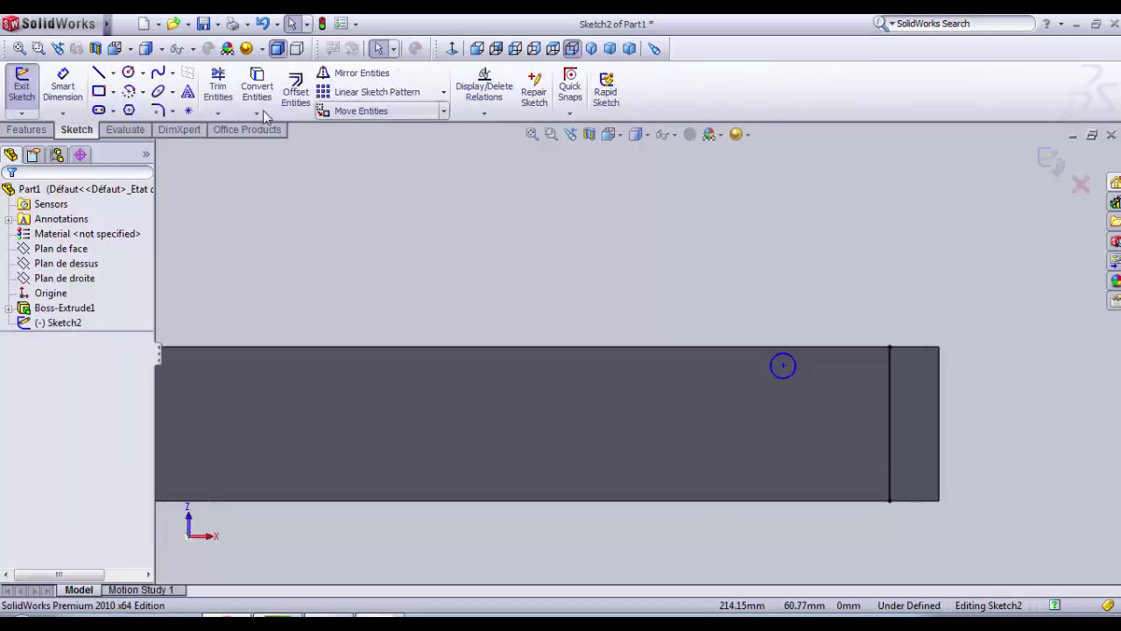
- Dimension the circle's diameter to 2.4 mm
click(62, 85)
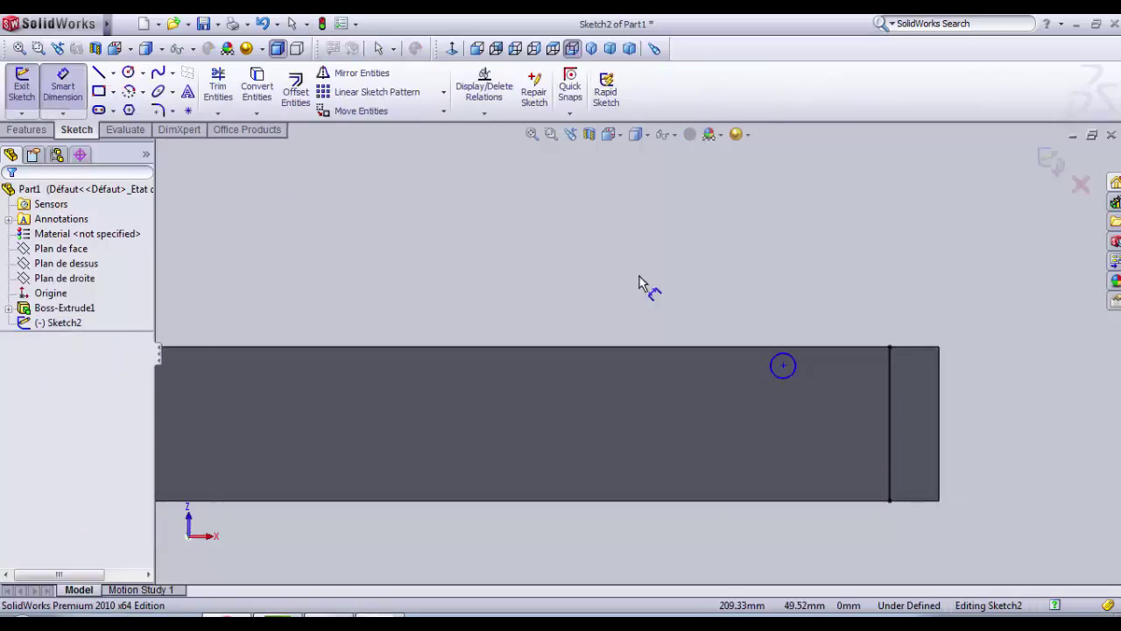
click(787, 366)
click(788, 319)
text(2.4)
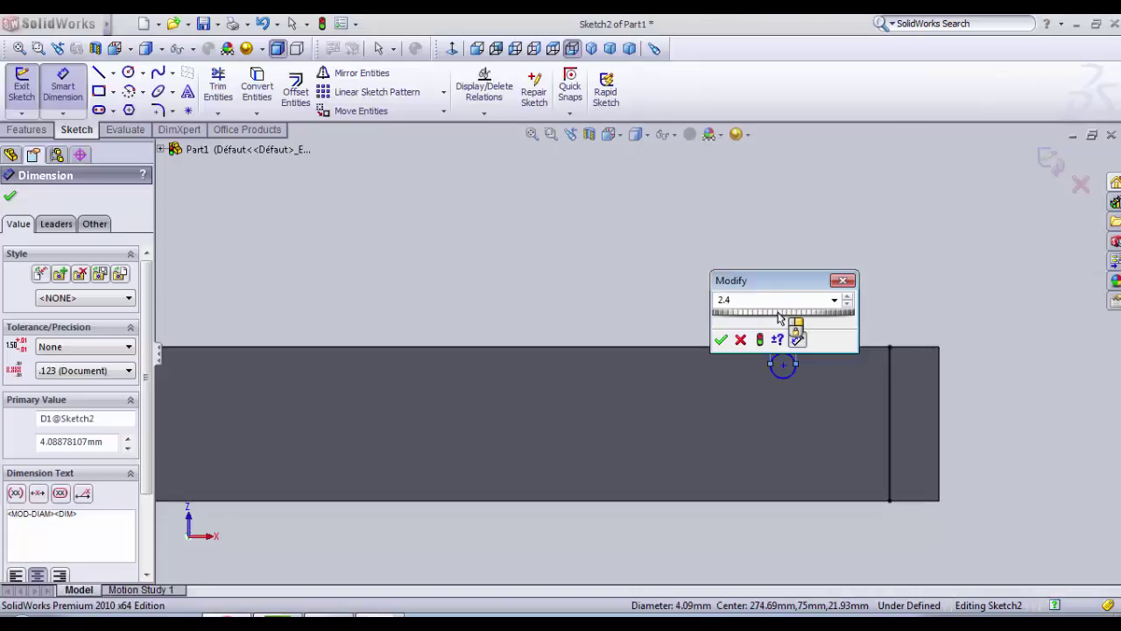
key(Return)
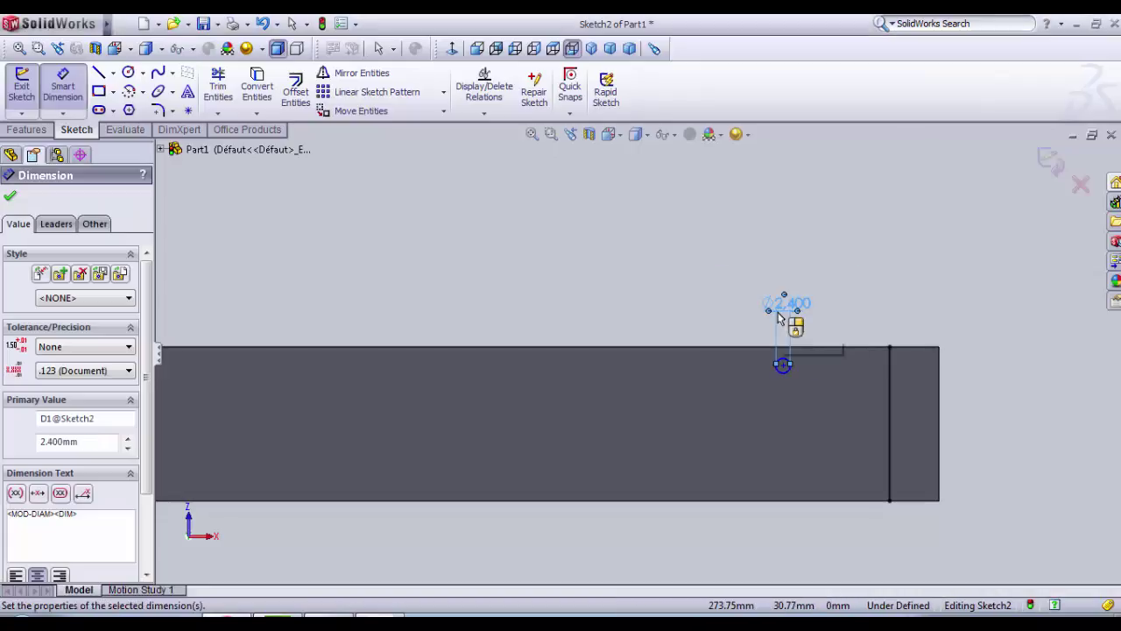
scroll(691, 364, down, 3)
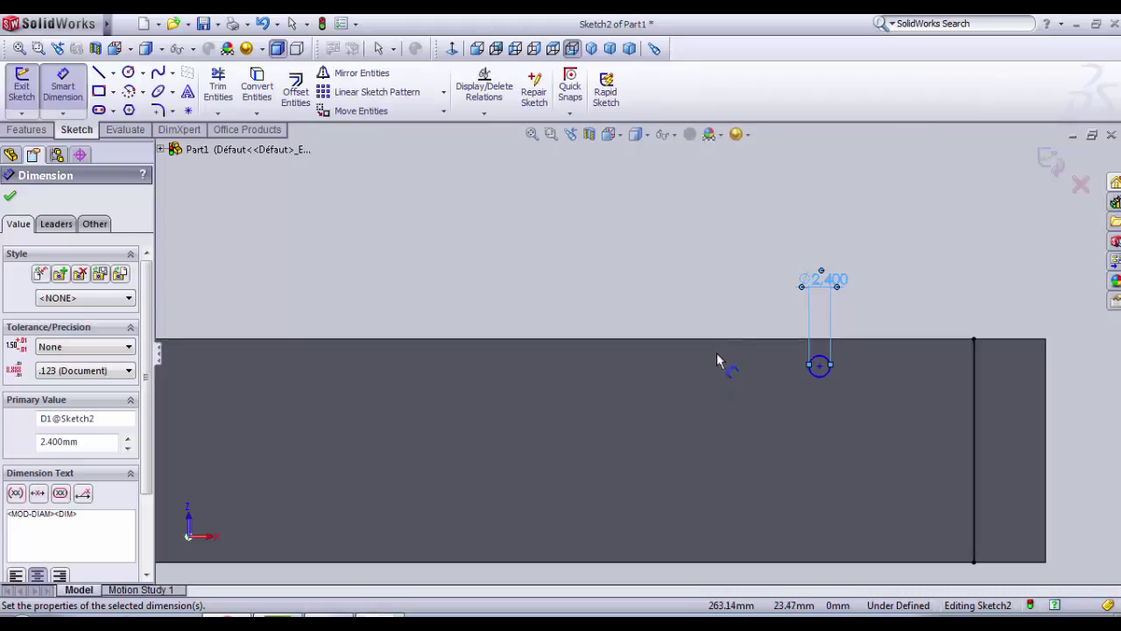
- Position the hole 2 mm below the bar's top edge and 31 mm from the vertical line
click(818, 355)
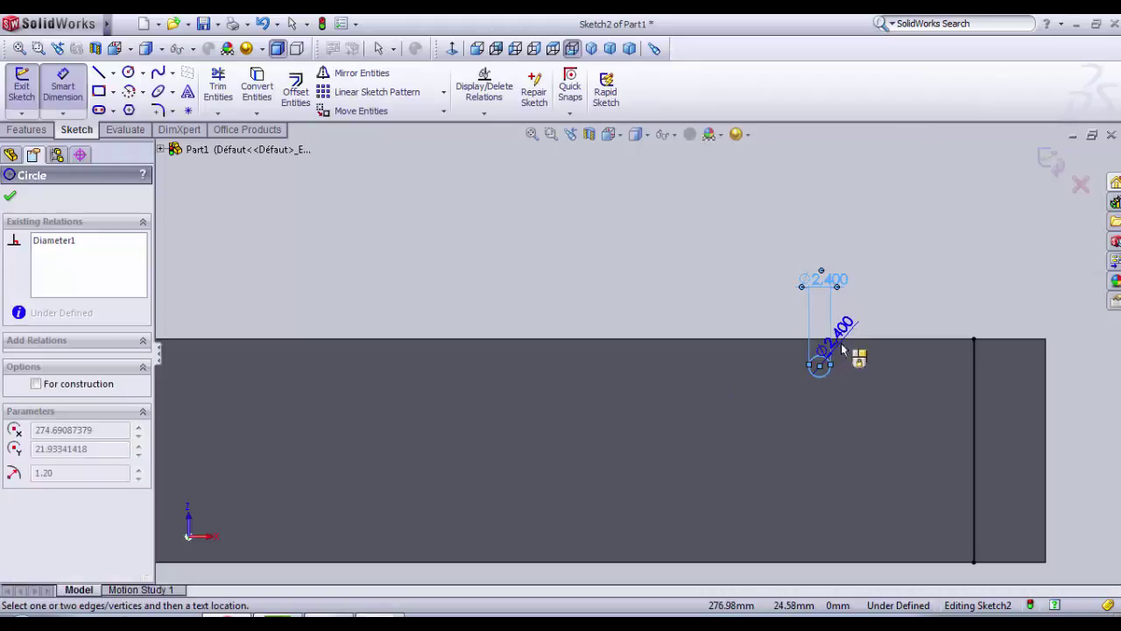
click(848, 347)
click(877, 300)
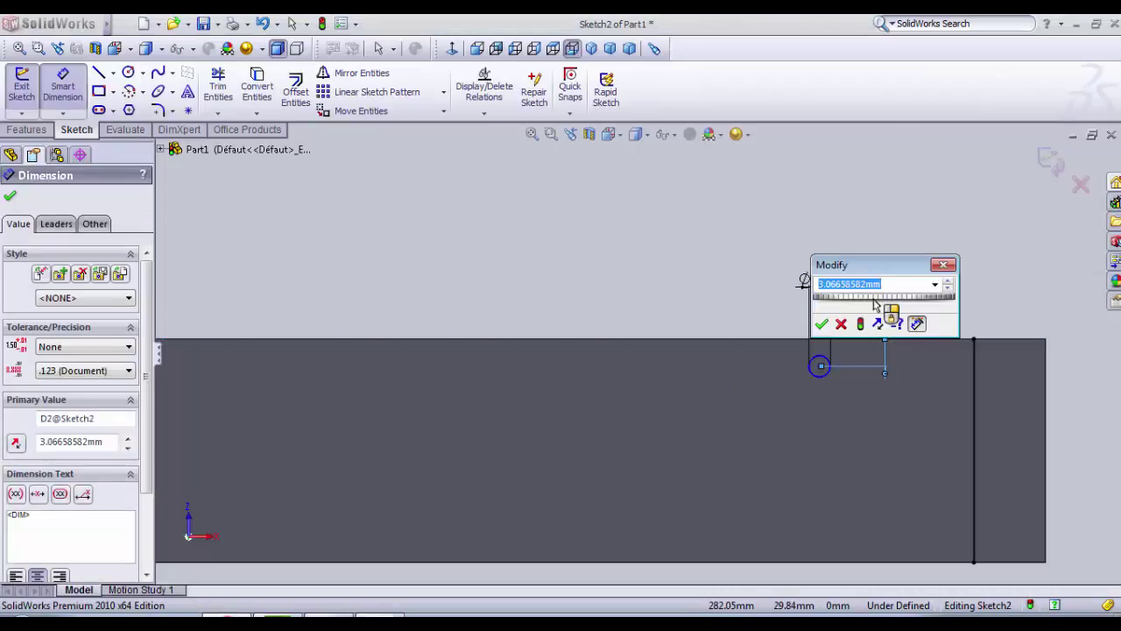
text(2)
key(Return)
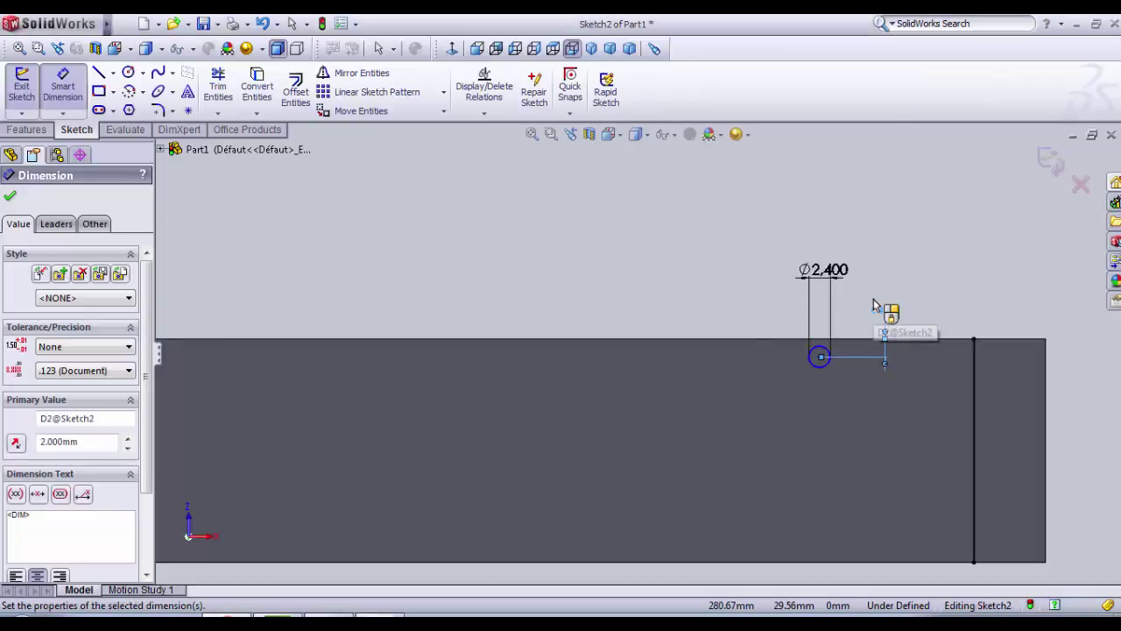
click(832, 367)
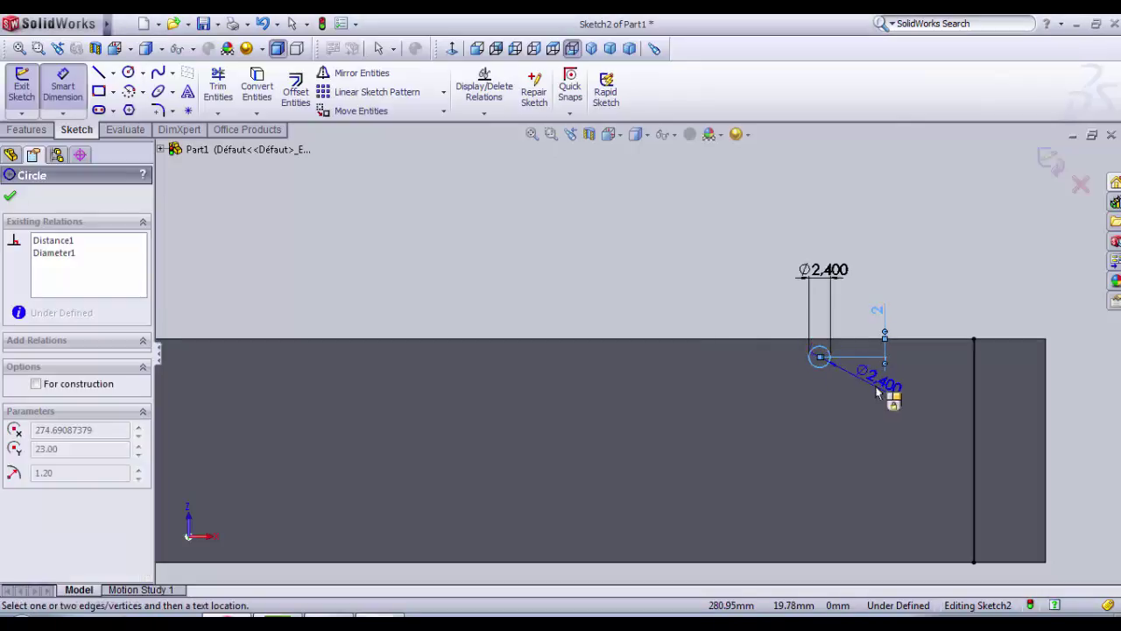
click(975, 413)
click(975, 279)
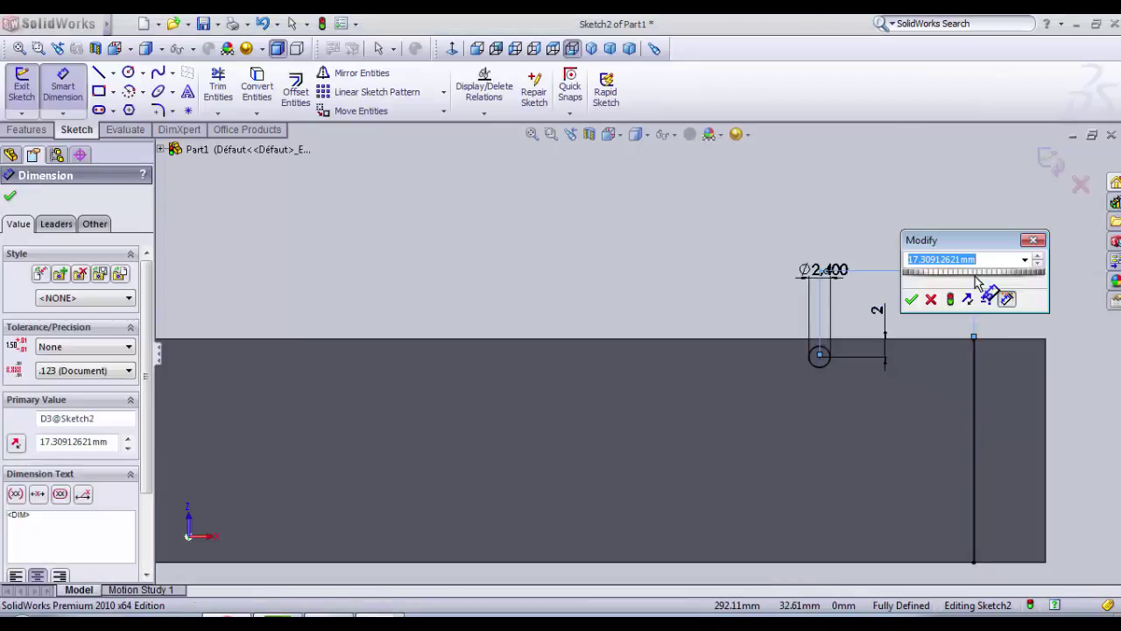
text(3)
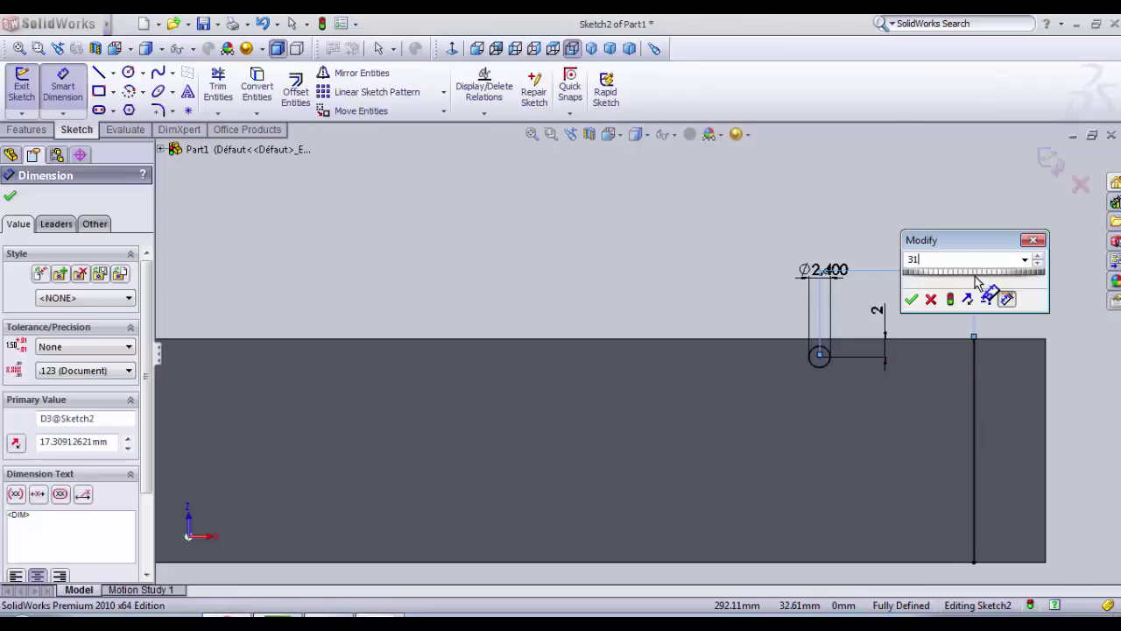
text(1)
click(912, 300)
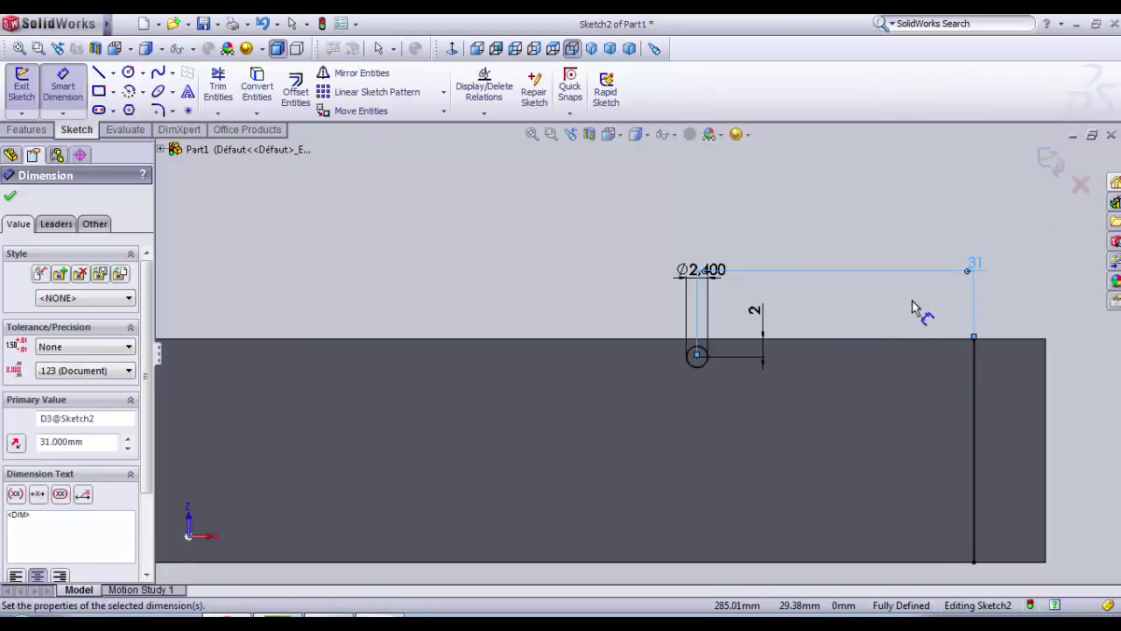
scroll(753, 324, down, 1)
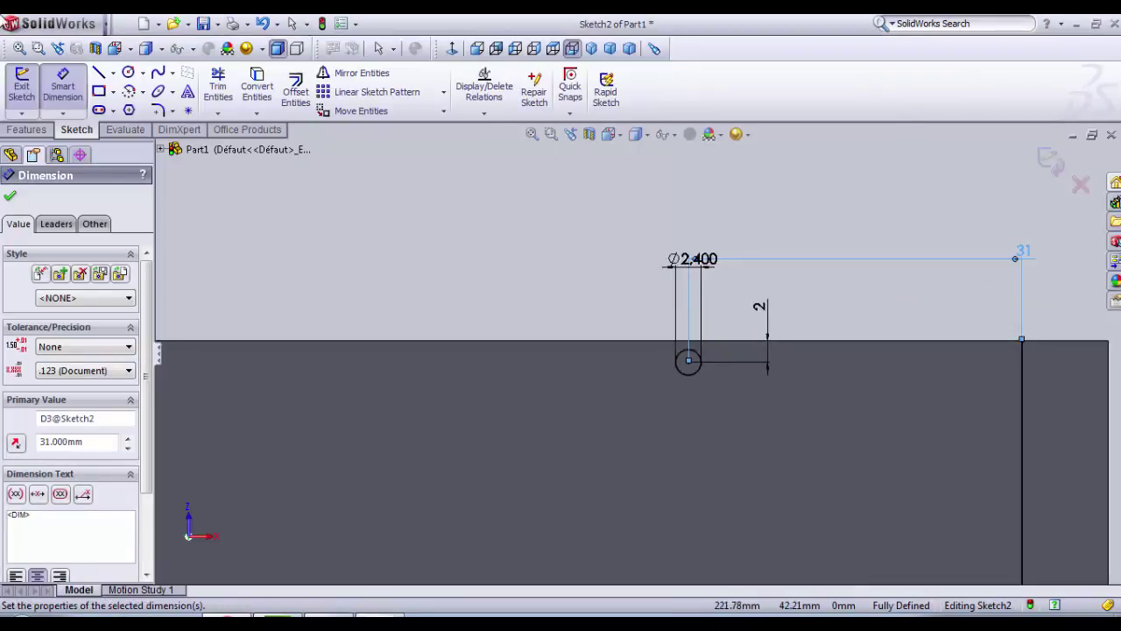
- Draw a second circle below the first hole and give it a 2.4 mm diameter
click(127, 72)
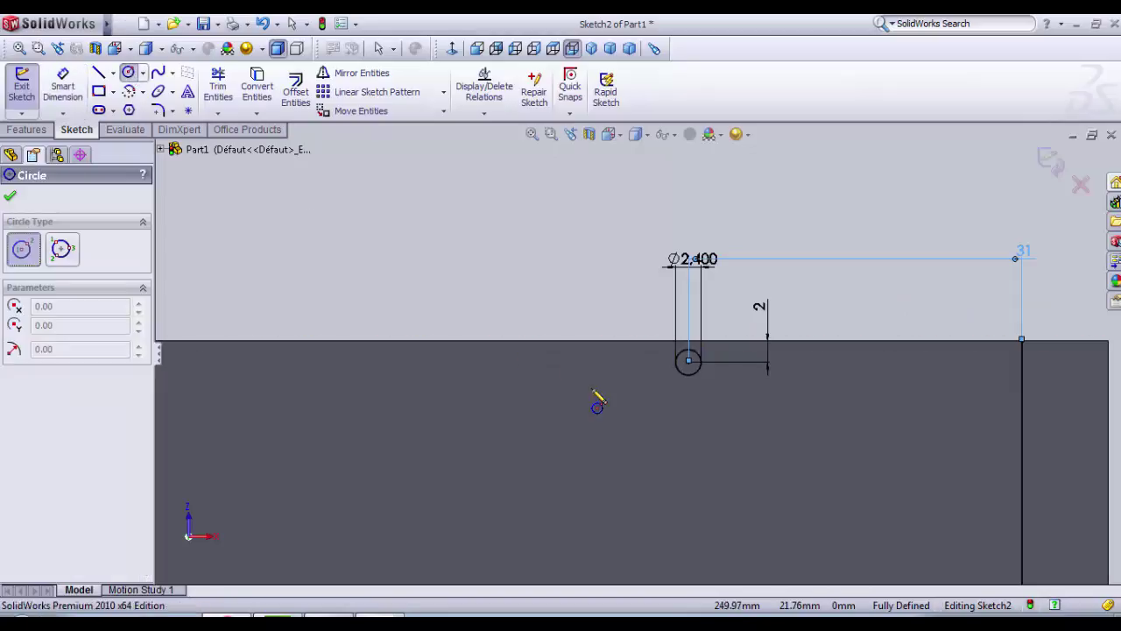
click(688, 454)
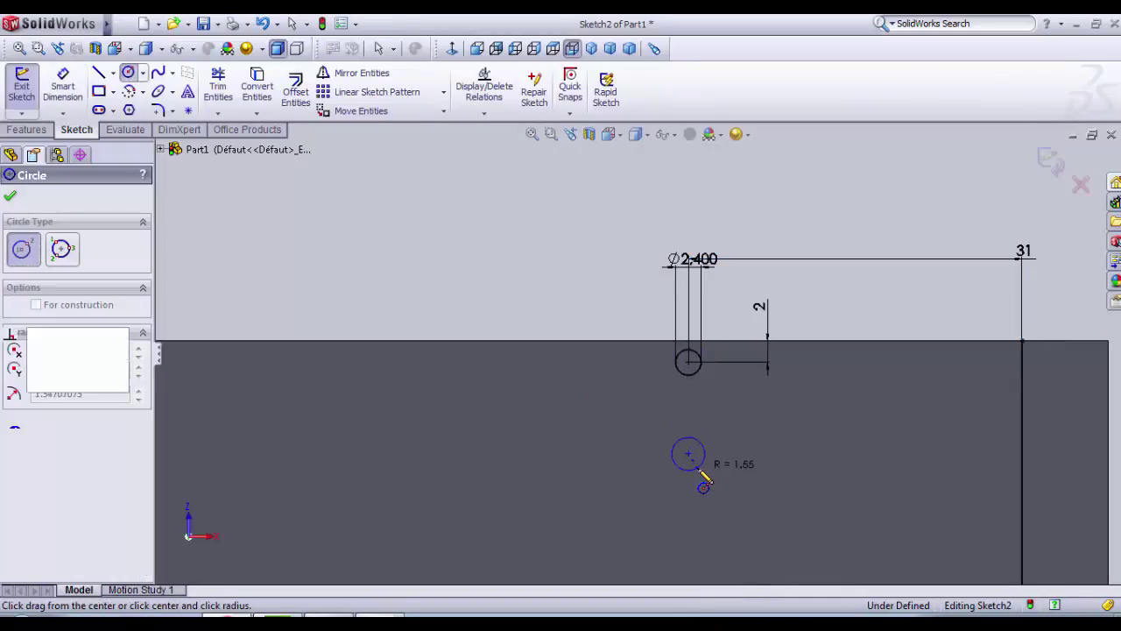
click(701, 465)
click(62, 85)
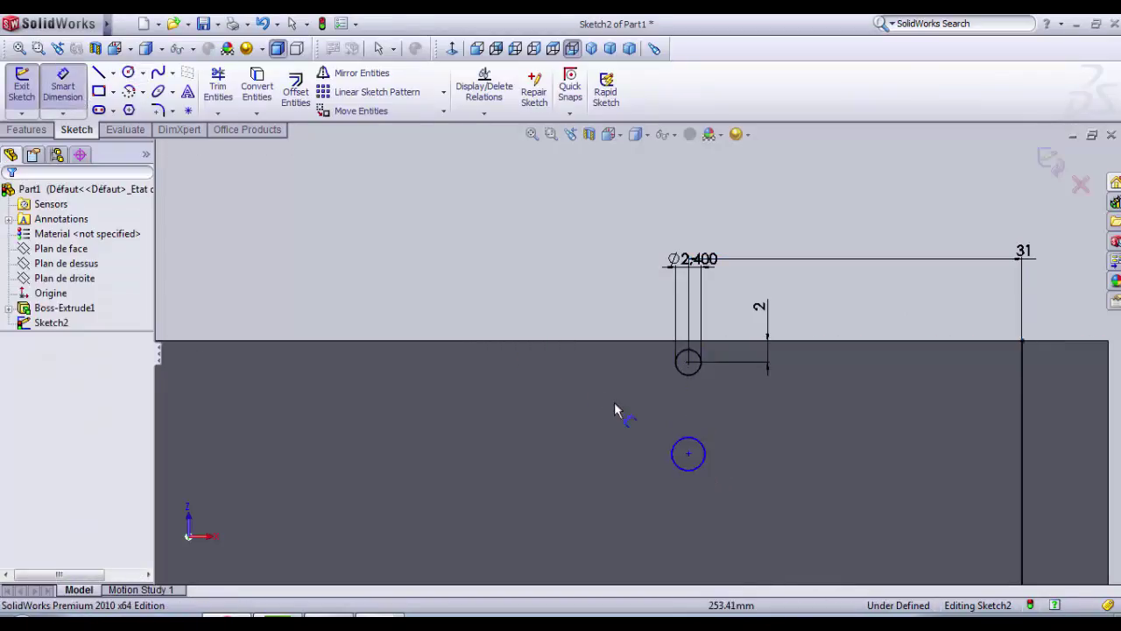
click(705, 455)
click(764, 462)
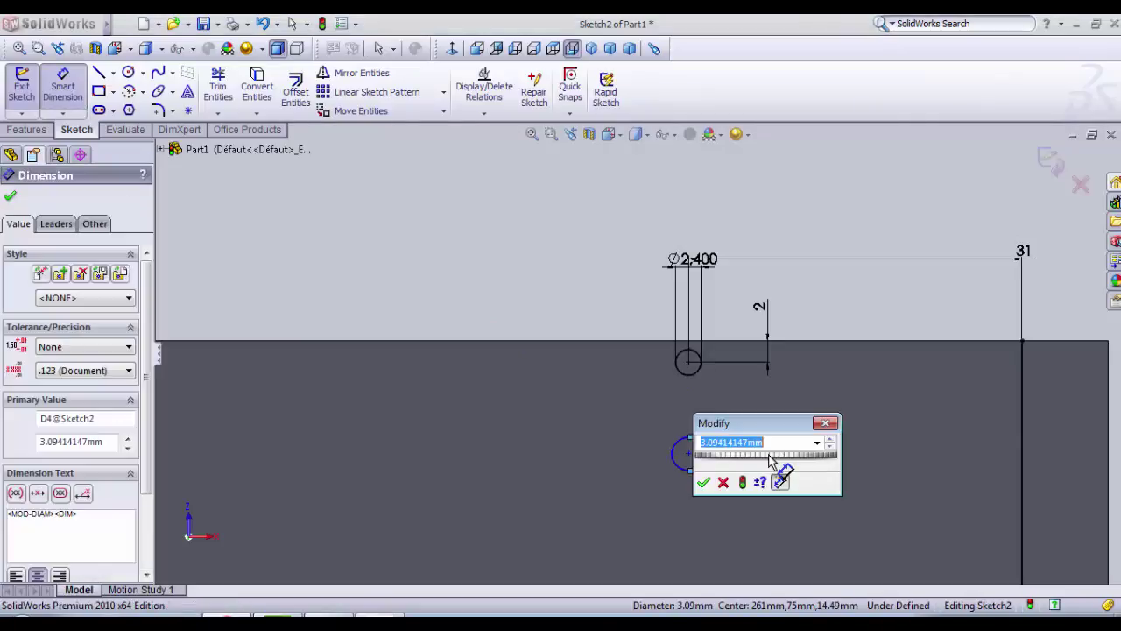
text(2.)
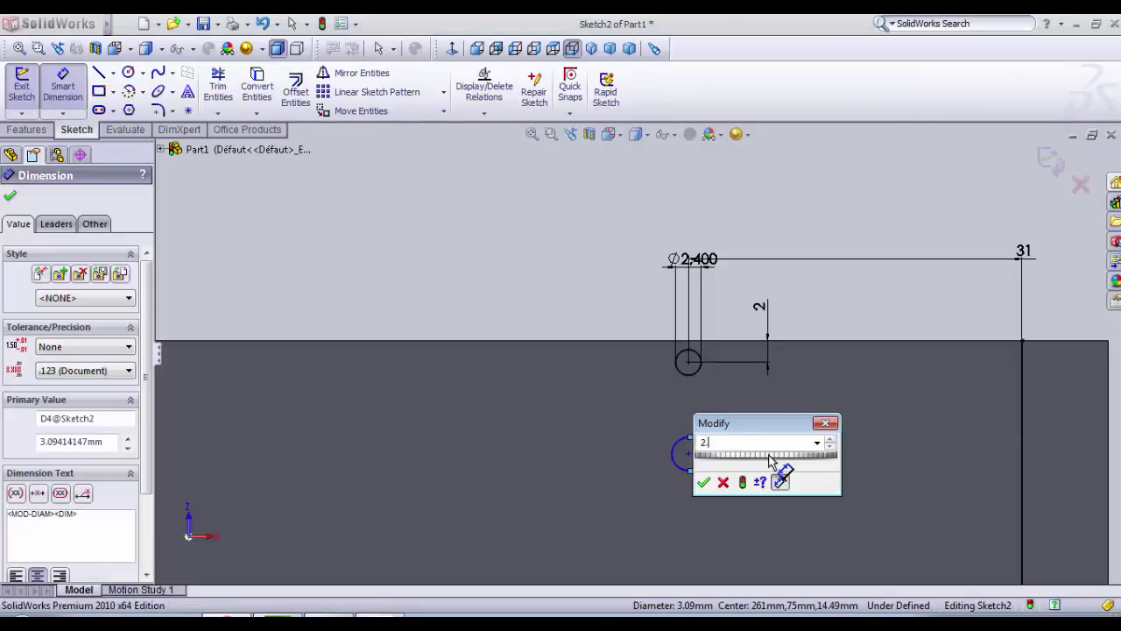
text(4)
key(Return)
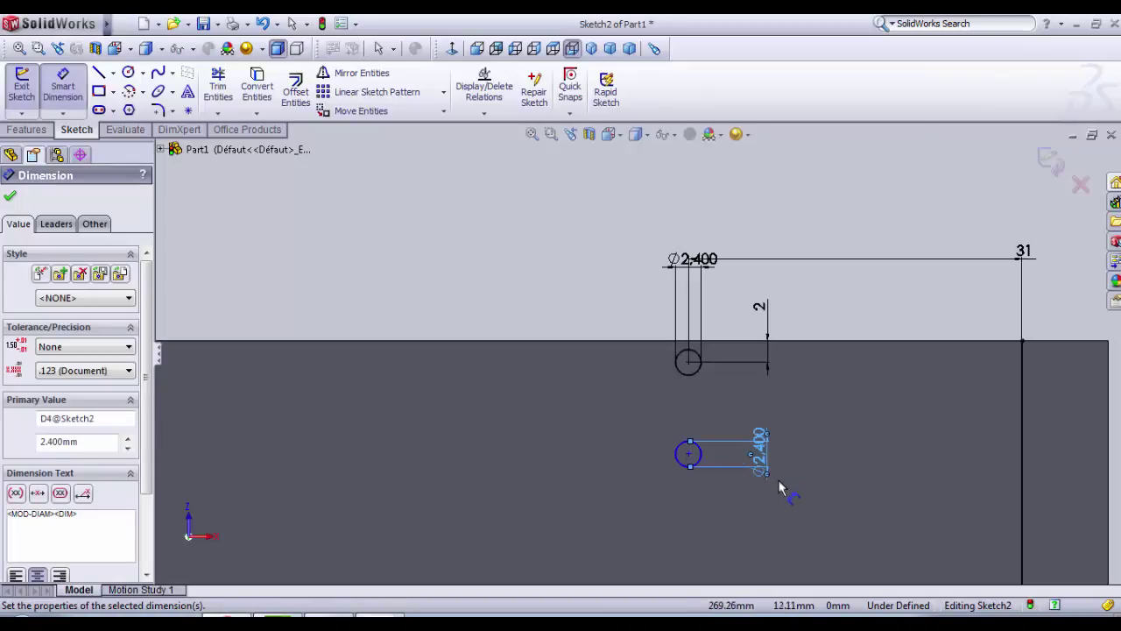
- Space the lower circle 10 mm vertically from the upper hole
click(700, 462)
click(694, 370)
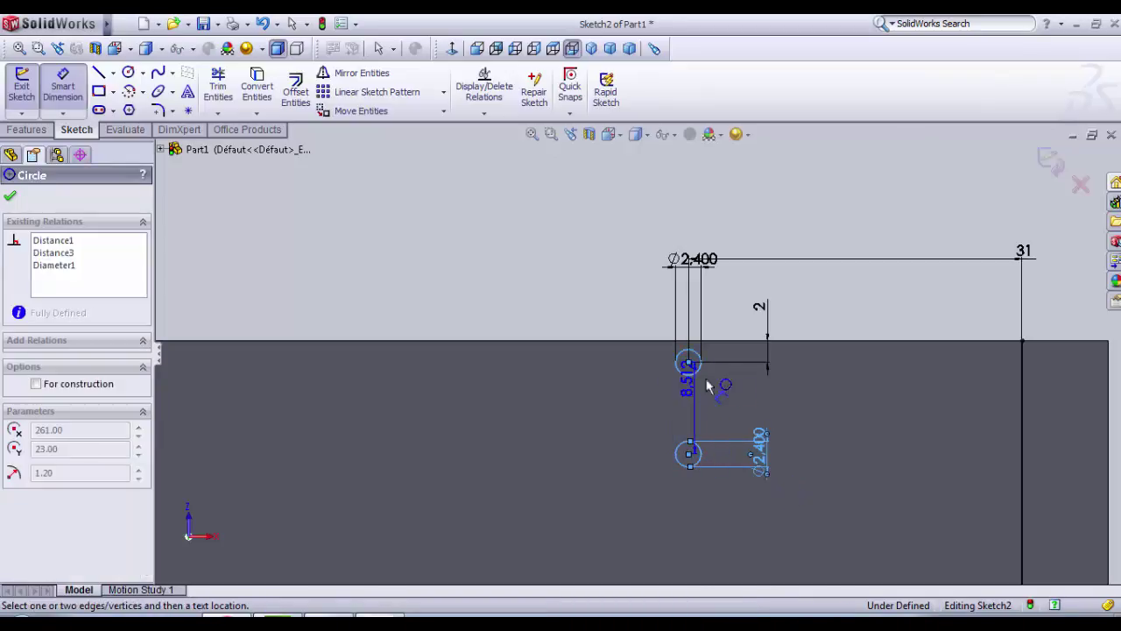
click(780, 369)
text(10)
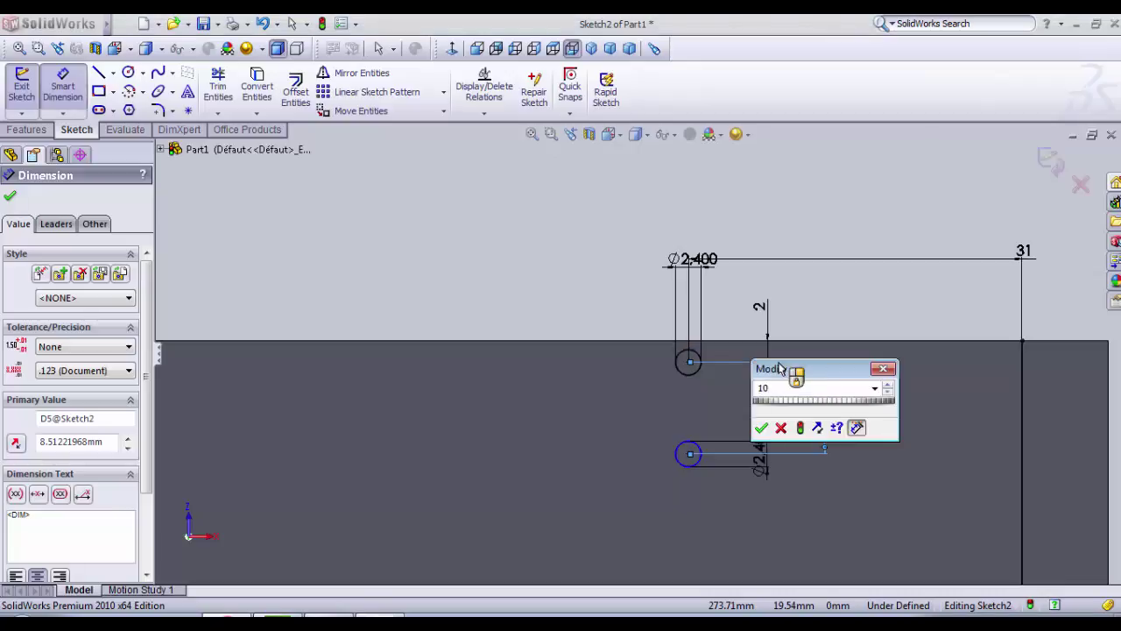
key(Return)
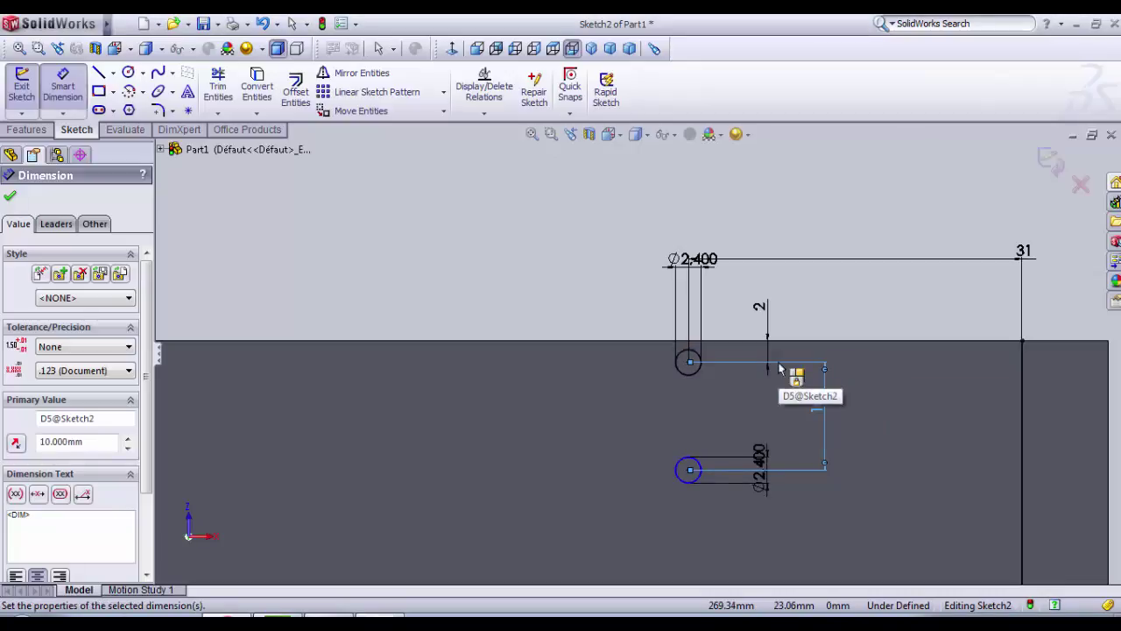
click(128, 74)
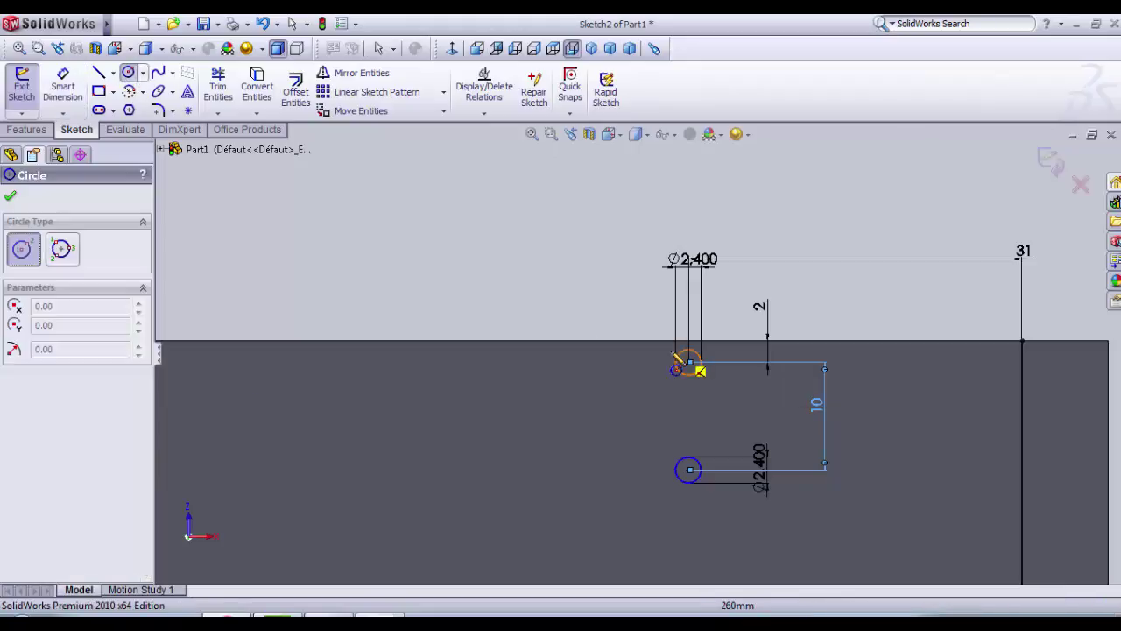
- Draw two more circles to the left, level with the upper and lower holes
click(513, 362)
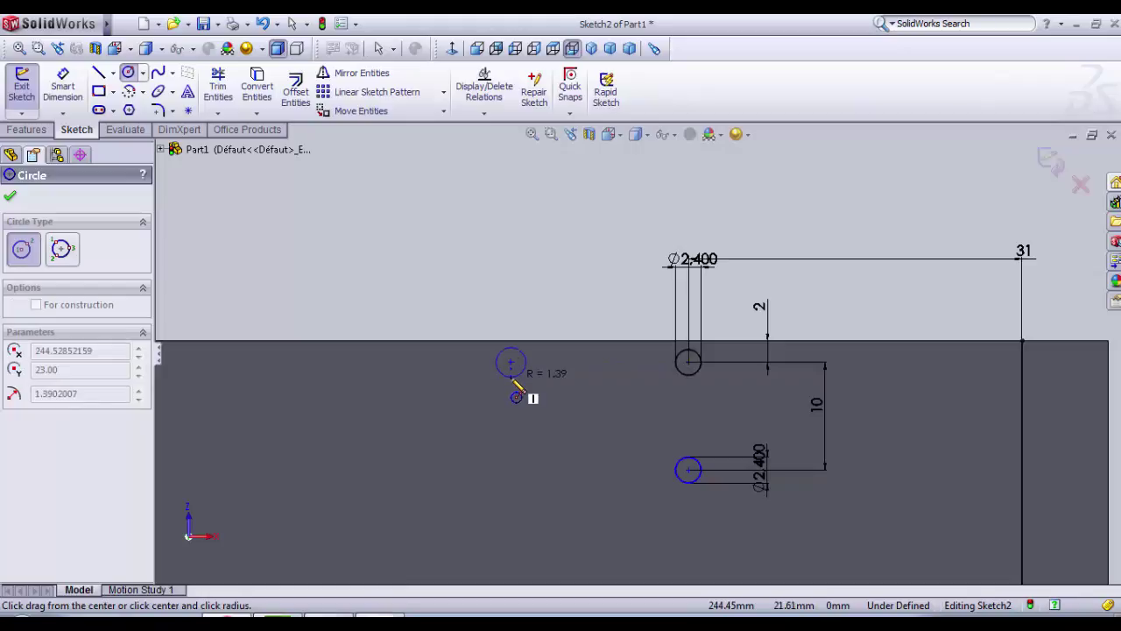
click(523, 371)
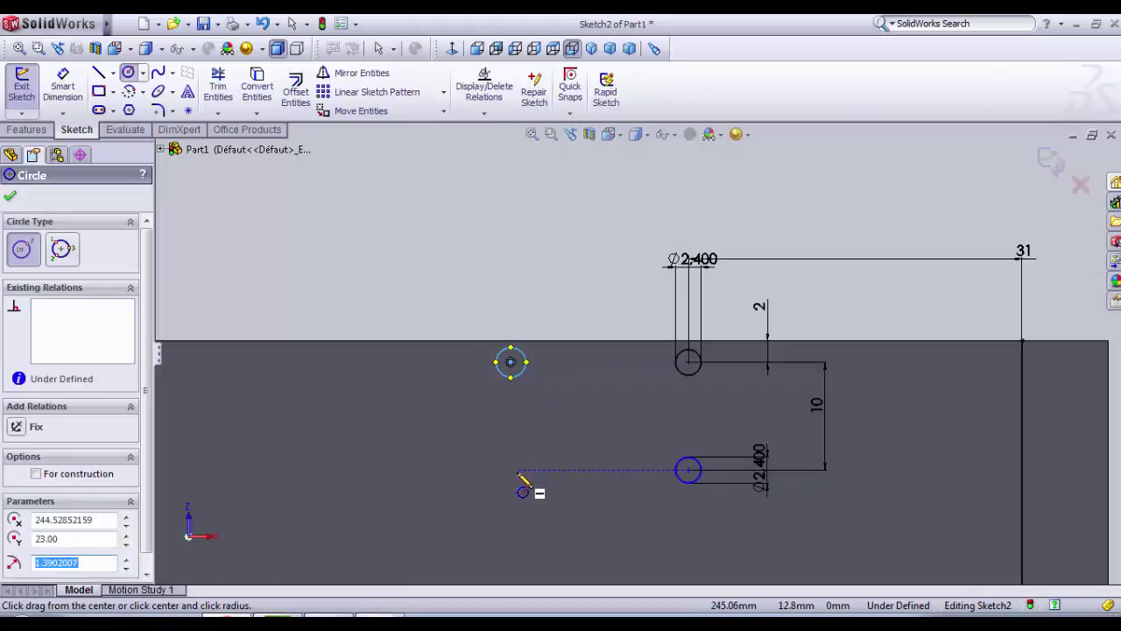
click(517, 470)
click(528, 479)
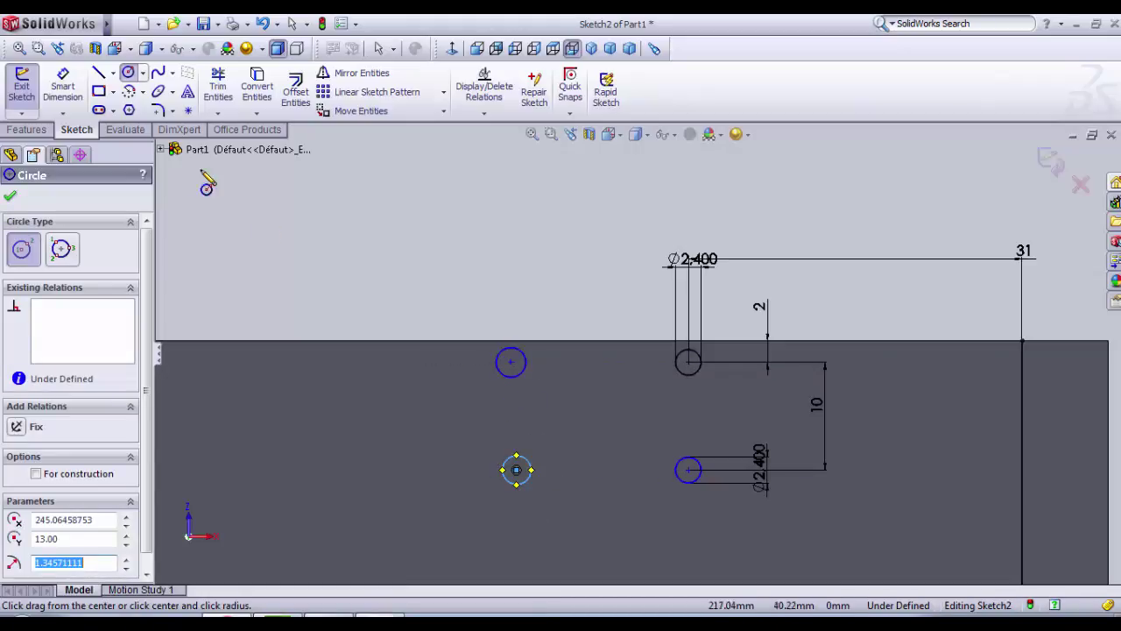
- Give both left circles a 2.4 mm diameter
click(62, 85)
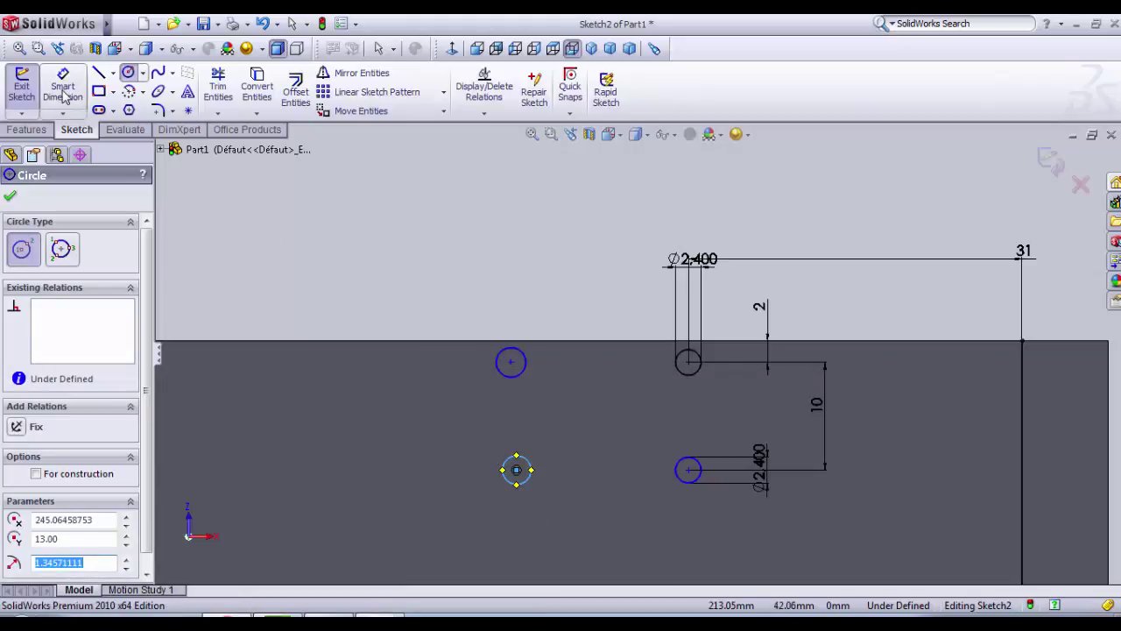
click(510, 314)
click(512, 291)
text(2.4)
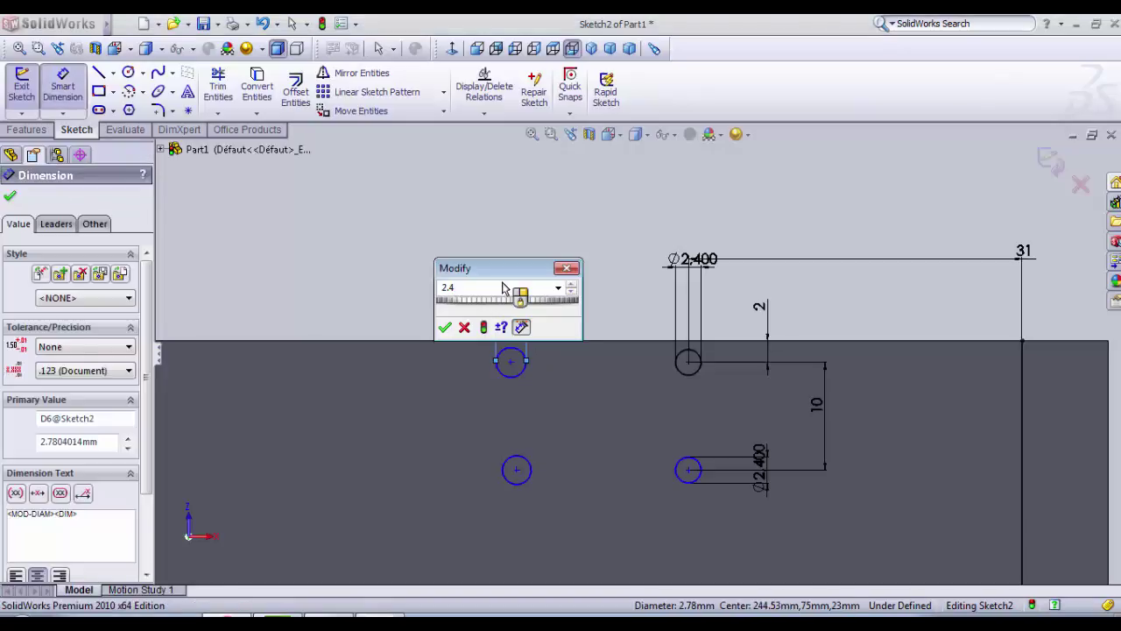
key(Return)
click(528, 476)
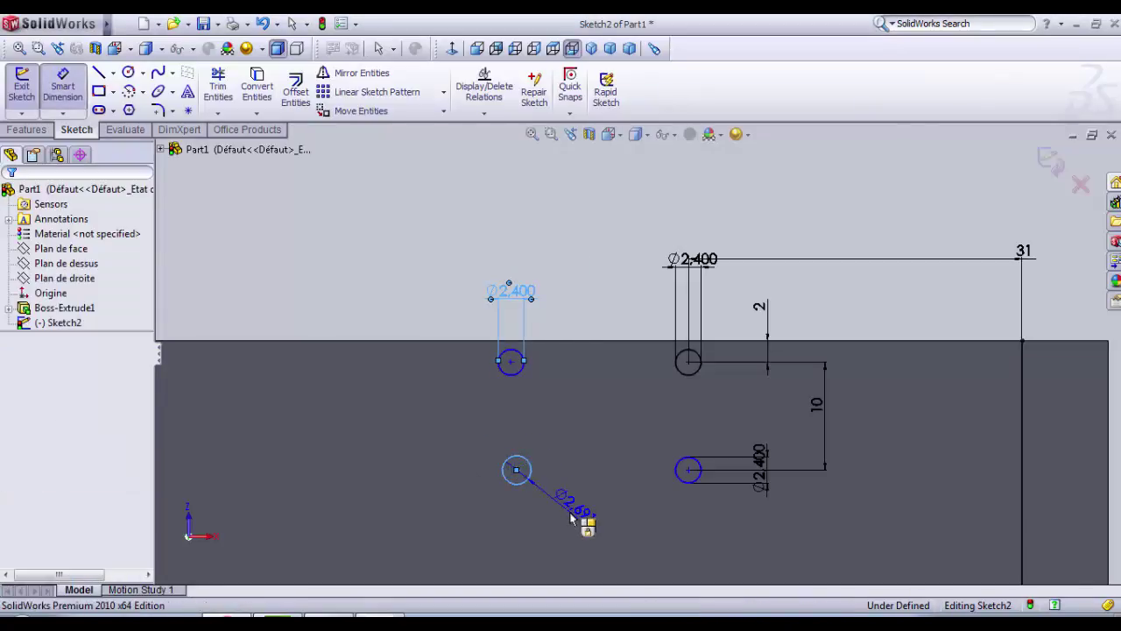
click(572, 517)
text(2.4)
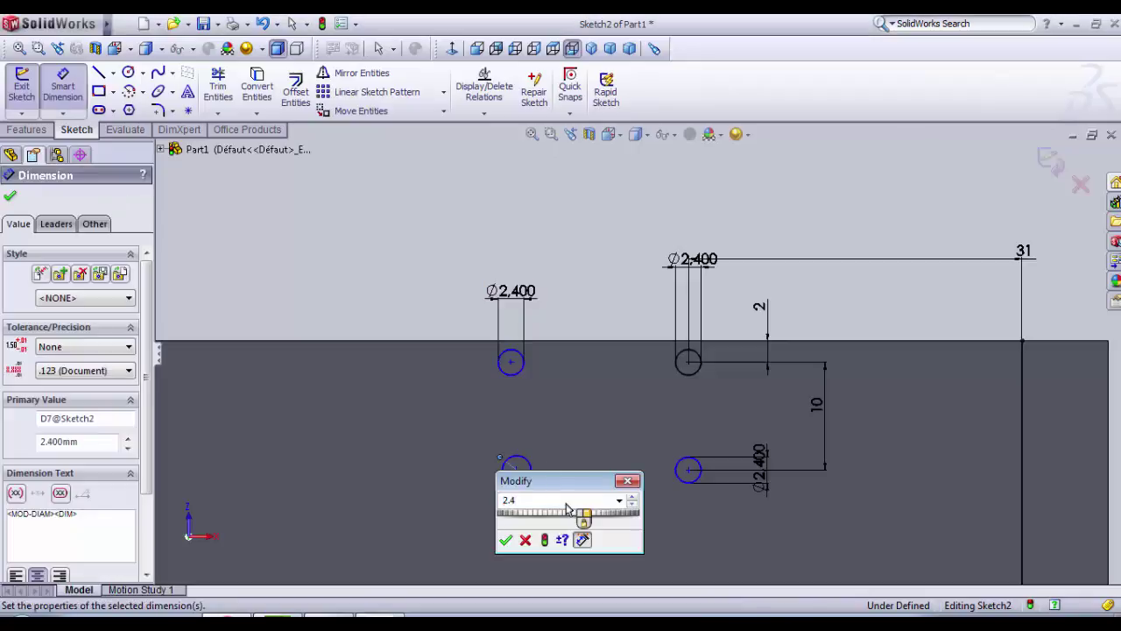
key(Return)
- Space the left circles 25 mm from the right holes, both lower and upper pairs
click(529, 474)
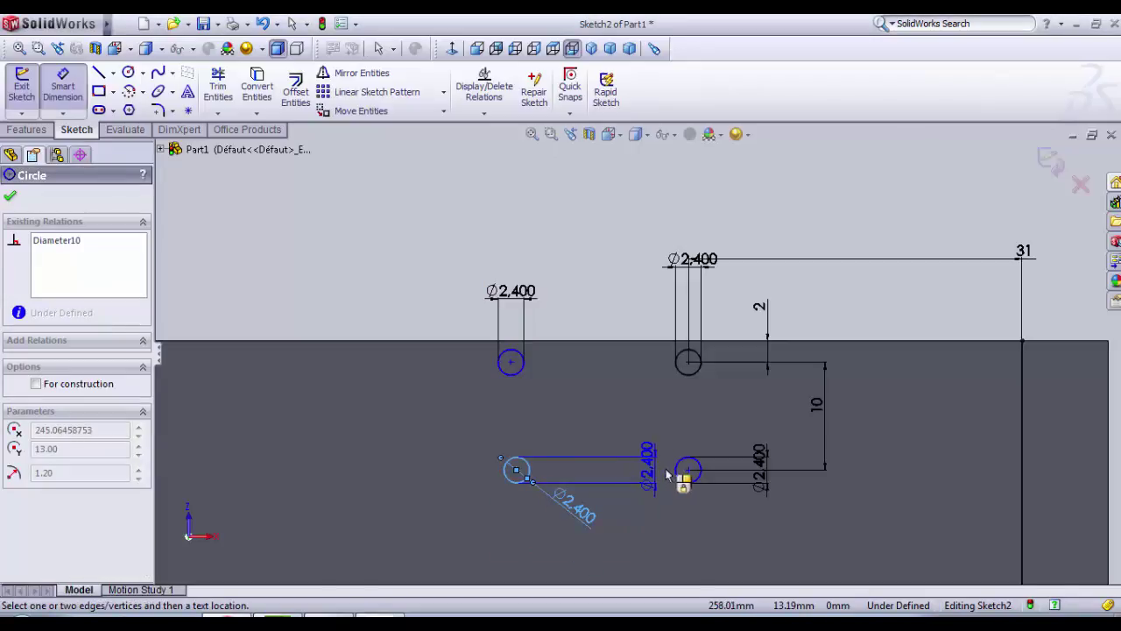
click(680, 473)
click(640, 544)
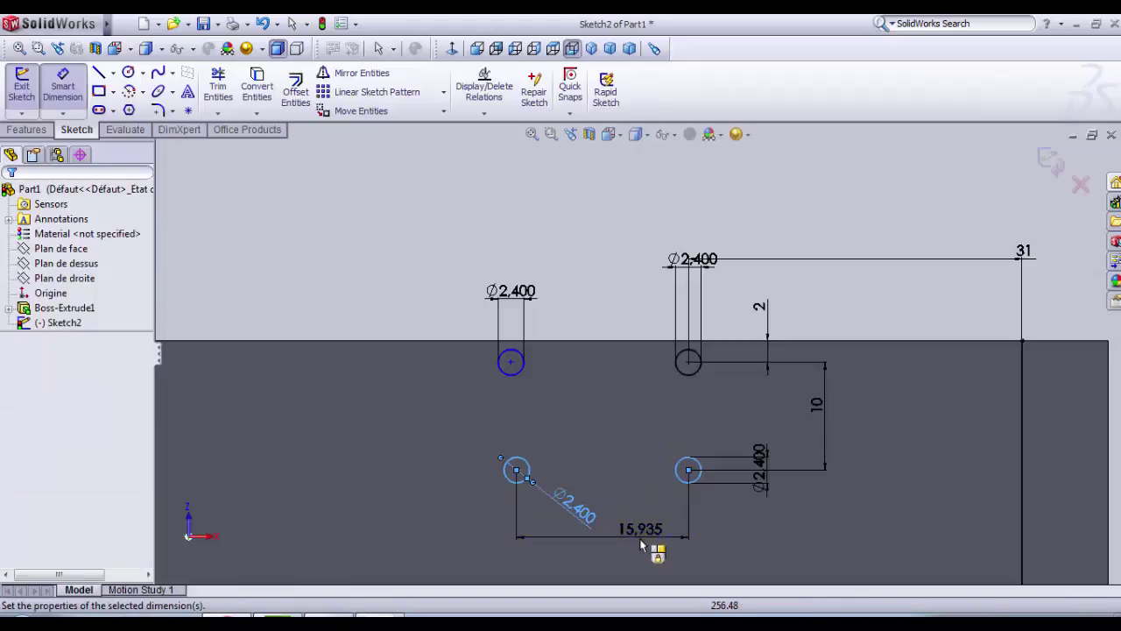
text(25)
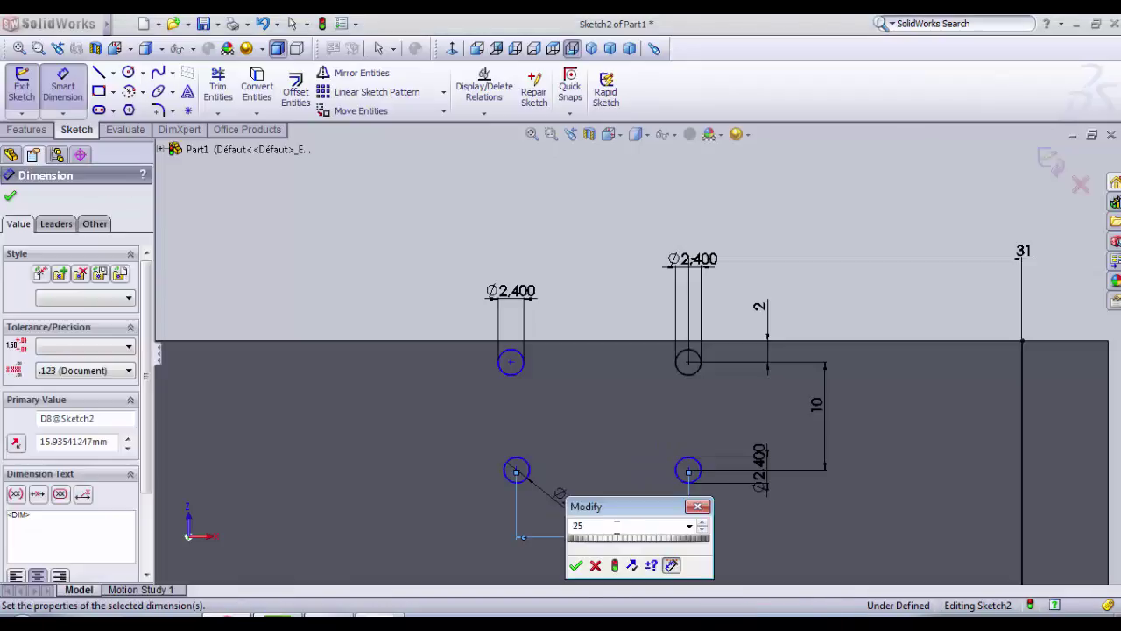
key(Return)
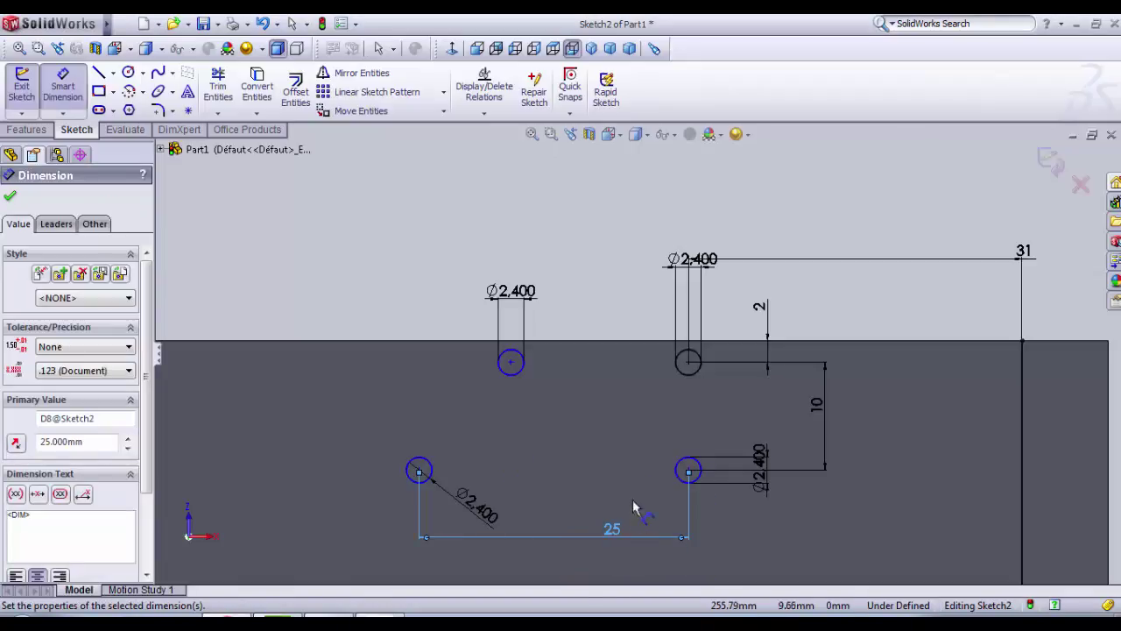
click(520, 370)
click(690, 372)
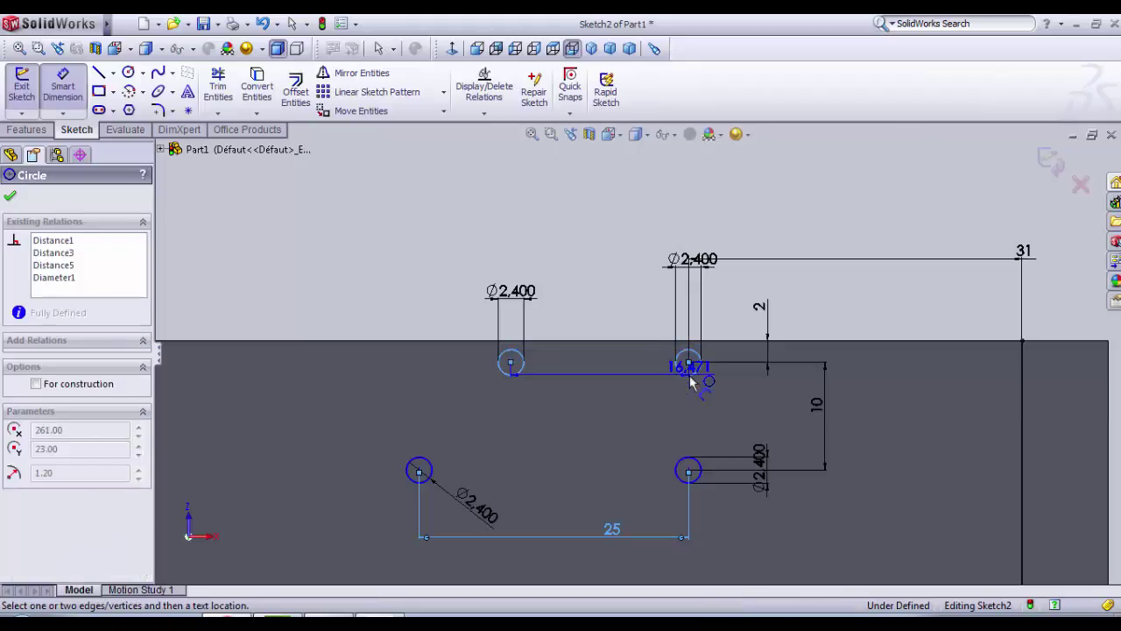
click(614, 259)
text(25)
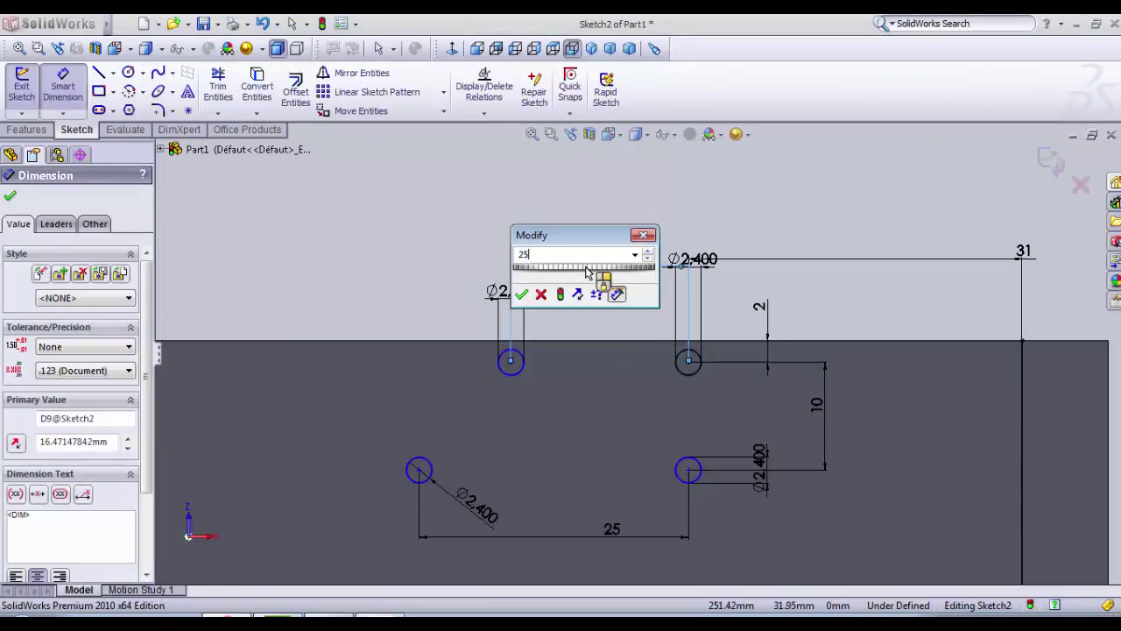
key(Return)
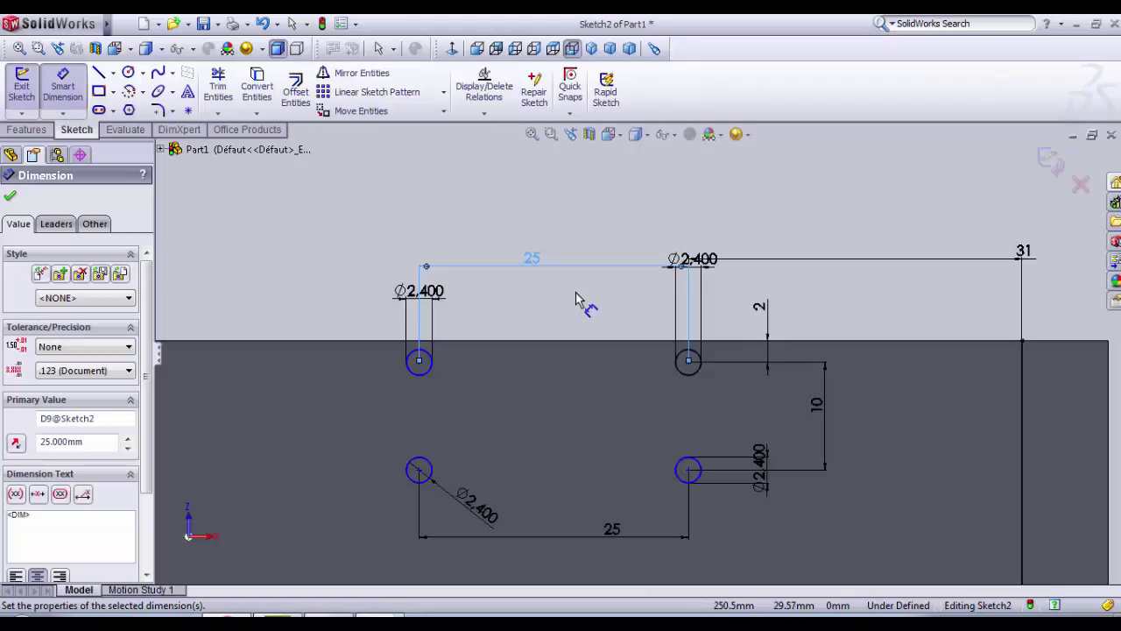
- Trim away the vertical reference line and exit the hole sketch
scroll(605, 306, up, 3)
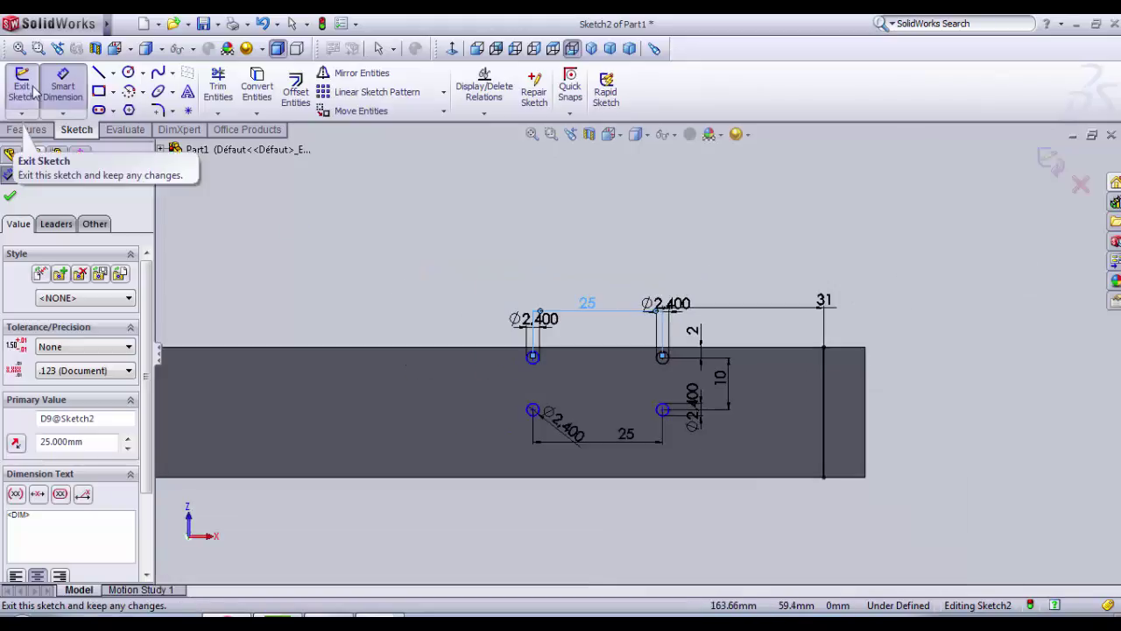
click(218, 84)
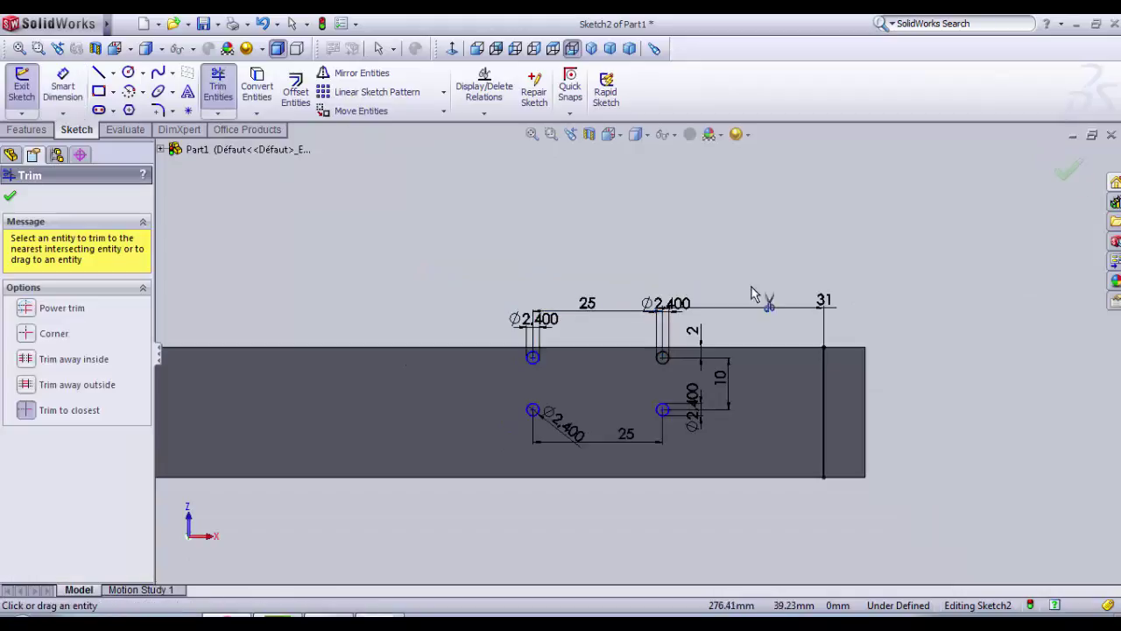
click(824, 416)
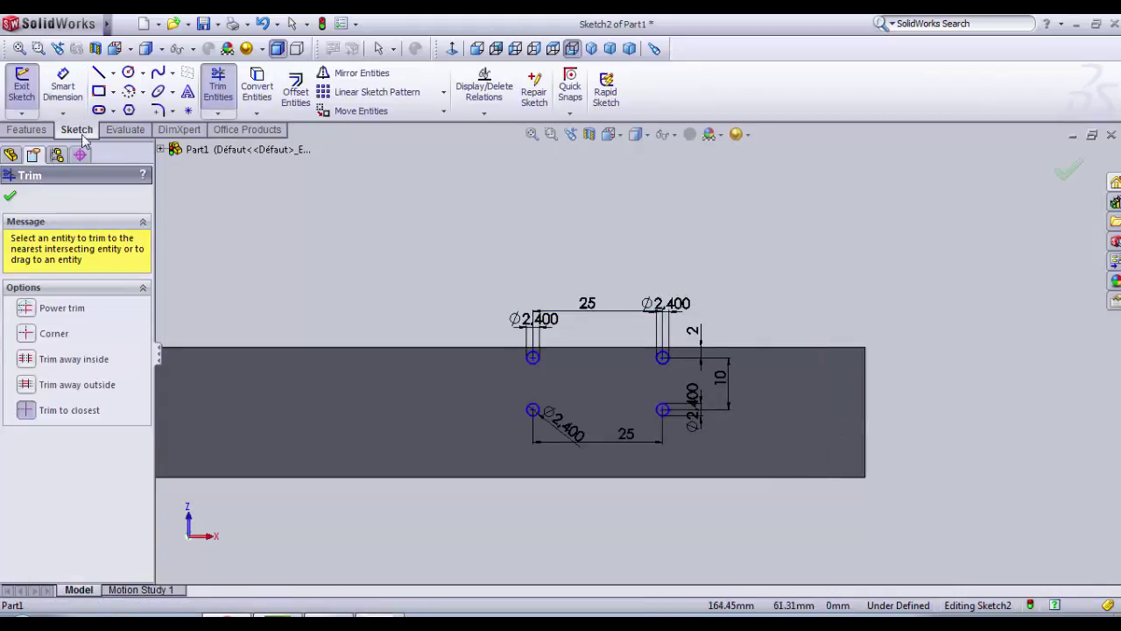
click(25, 88)
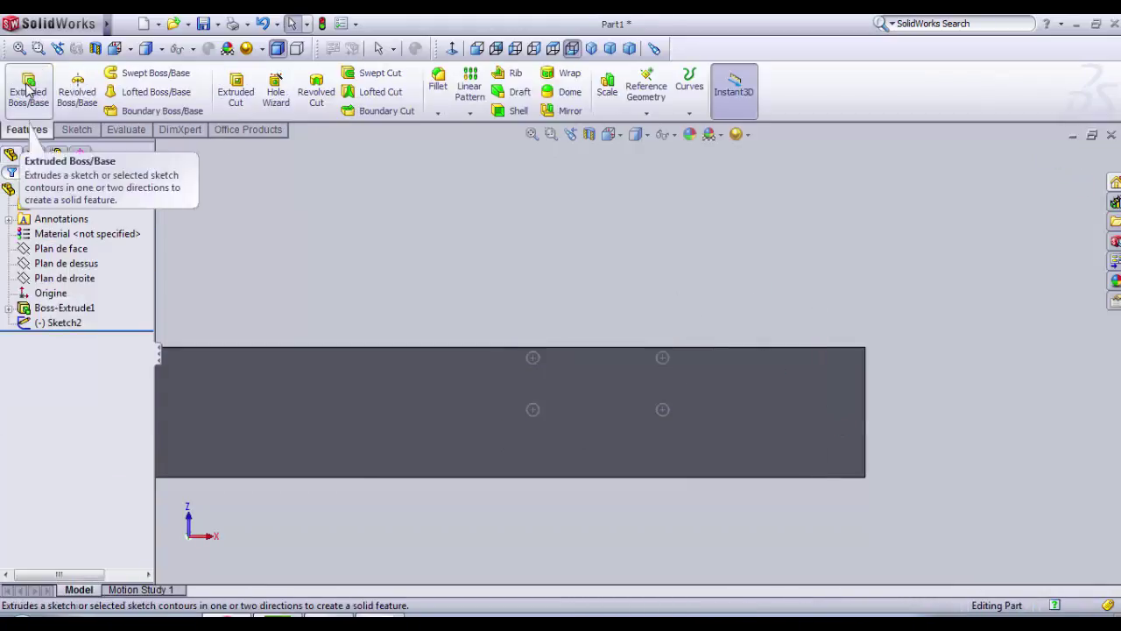
- Start an Extruded Cut using the four hole circles as the profile
click(237, 99)
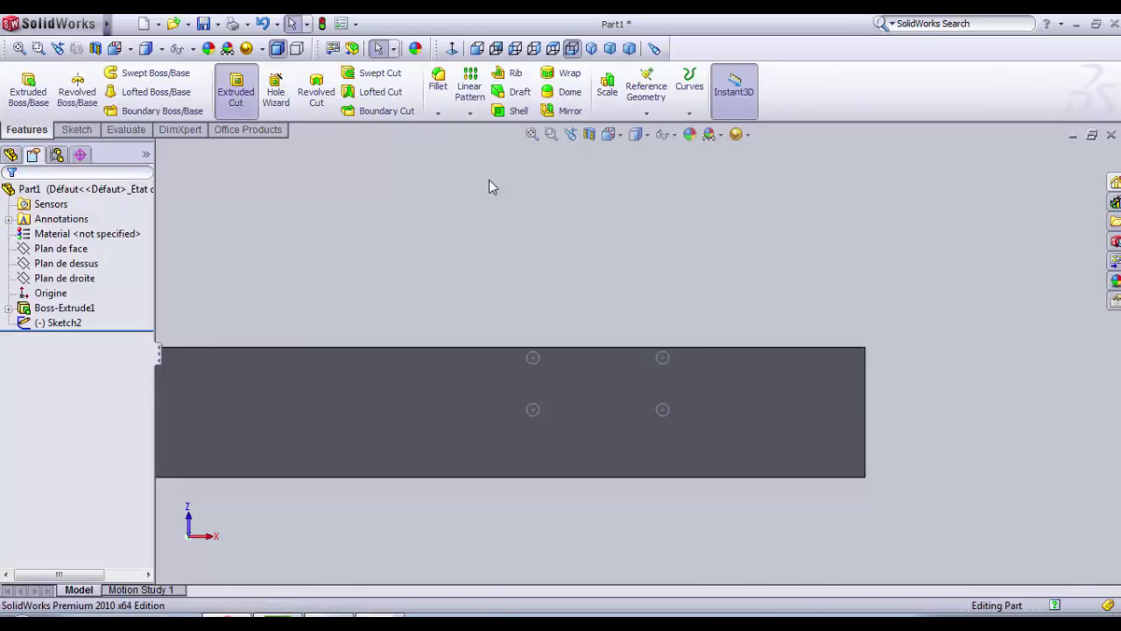
click(532, 359)
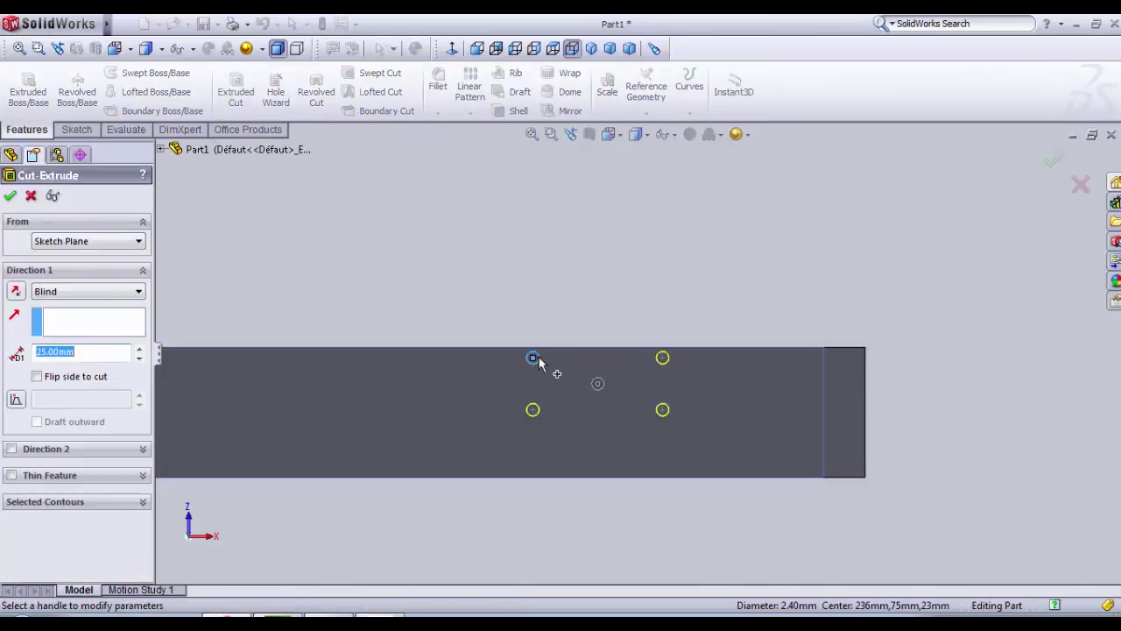
scroll(552, 363, down, 3)
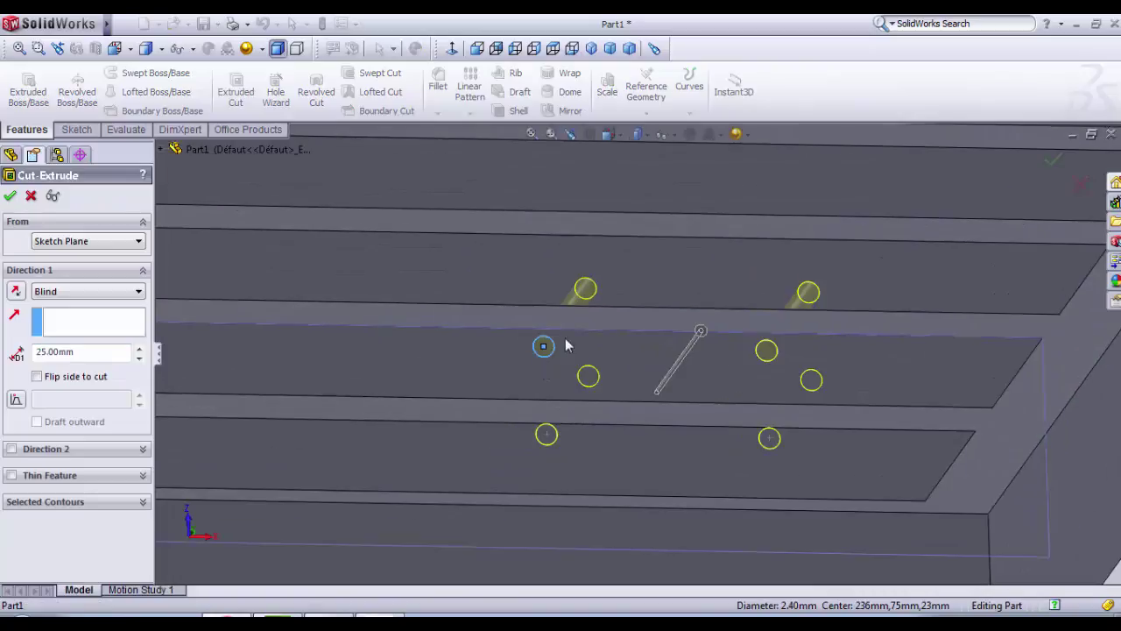
scroll(727, 319, up, 3)
middle_drag(733, 319, 692, 355)
scroll(692, 354, up, 3)
scroll(586, 341, down, 2)
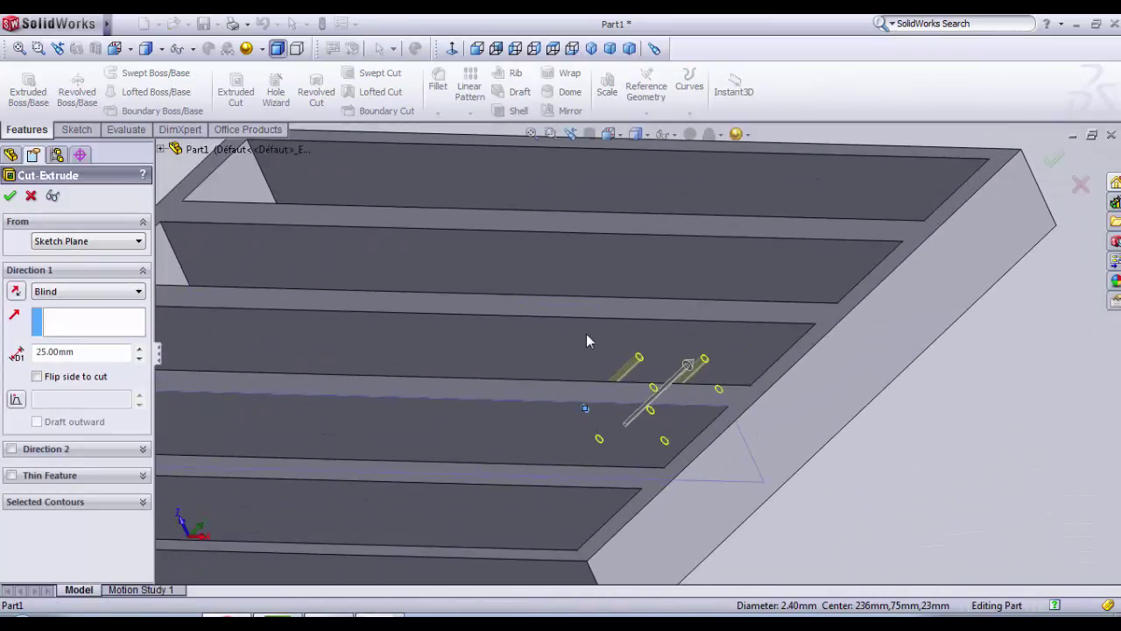
- Set the blind cut depth to 55 mm and accept the cut
click(138, 349)
click(138, 348)
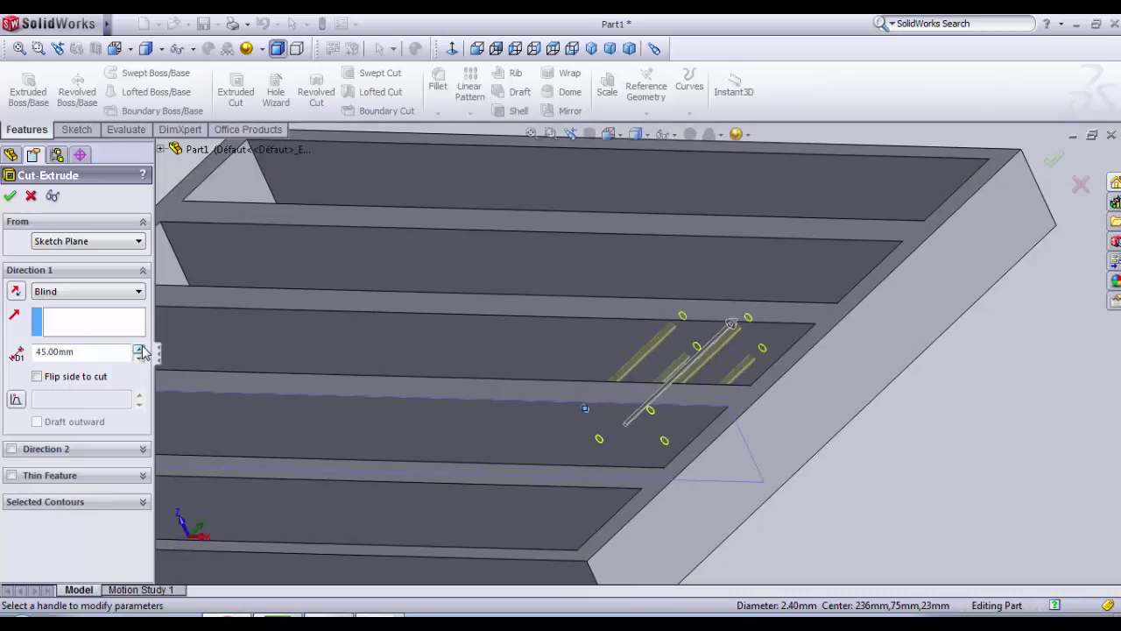
middle_drag(635, 374, 342, 408)
scroll(341, 407, down, 2)
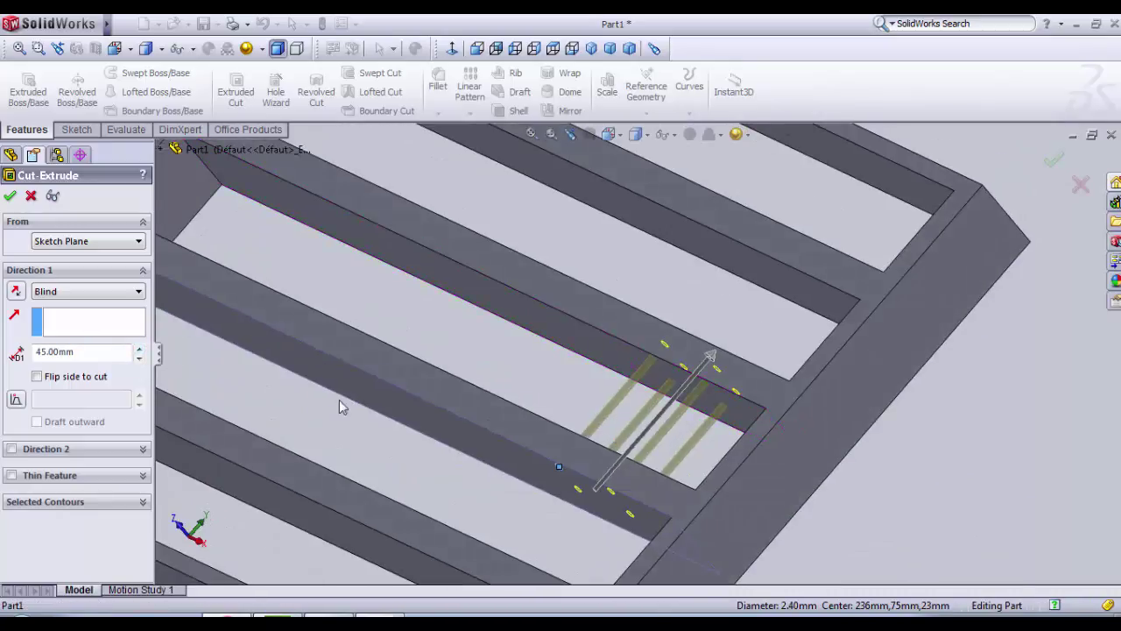
click(139, 351)
scroll(639, 419, up, 3)
middle_drag(639, 419, 626, 312)
scroll(653, 367, down, 3)
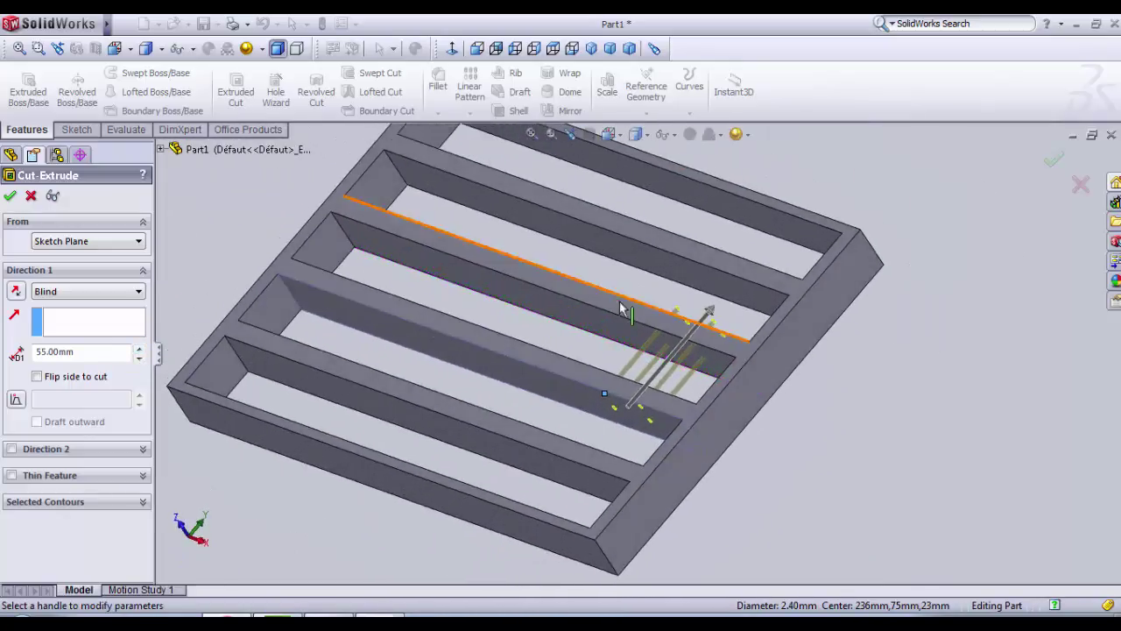
drag(79, 352, 33, 353)
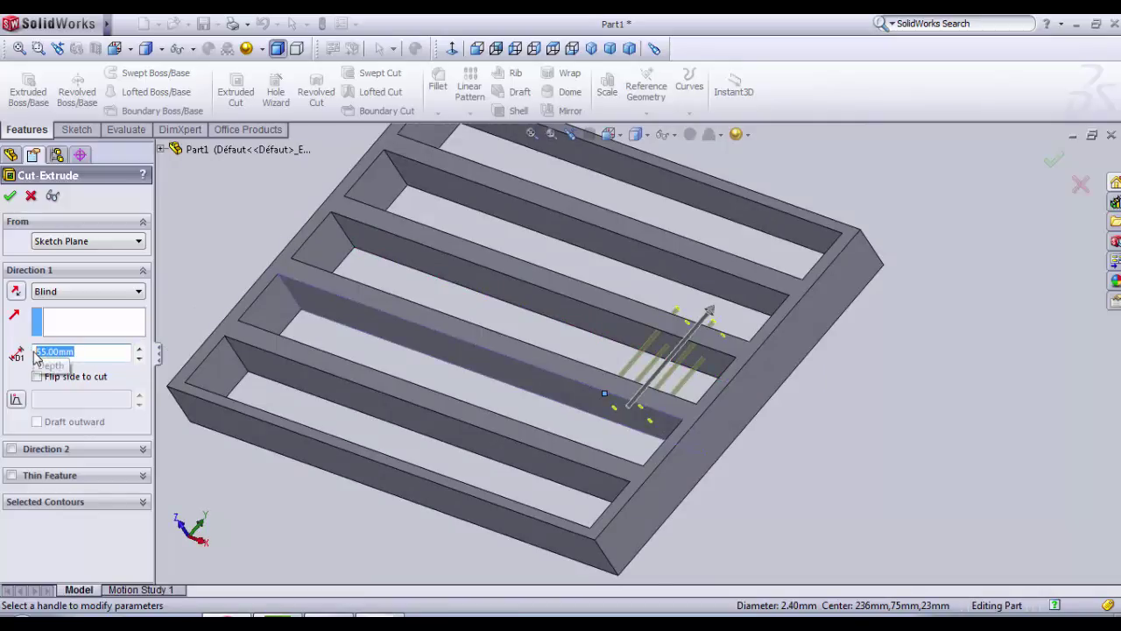
click(12, 197)
- Orbit the grille to inspect the finished holes
scroll(871, 453, up, 2)
middle_drag(870, 453, 951, 395)
scroll(570, 321, down, 4)
mouse_move(596, 358)
middle_down()
mouse_move(573, 301)
mouse_move(587, 372)
middle_up()
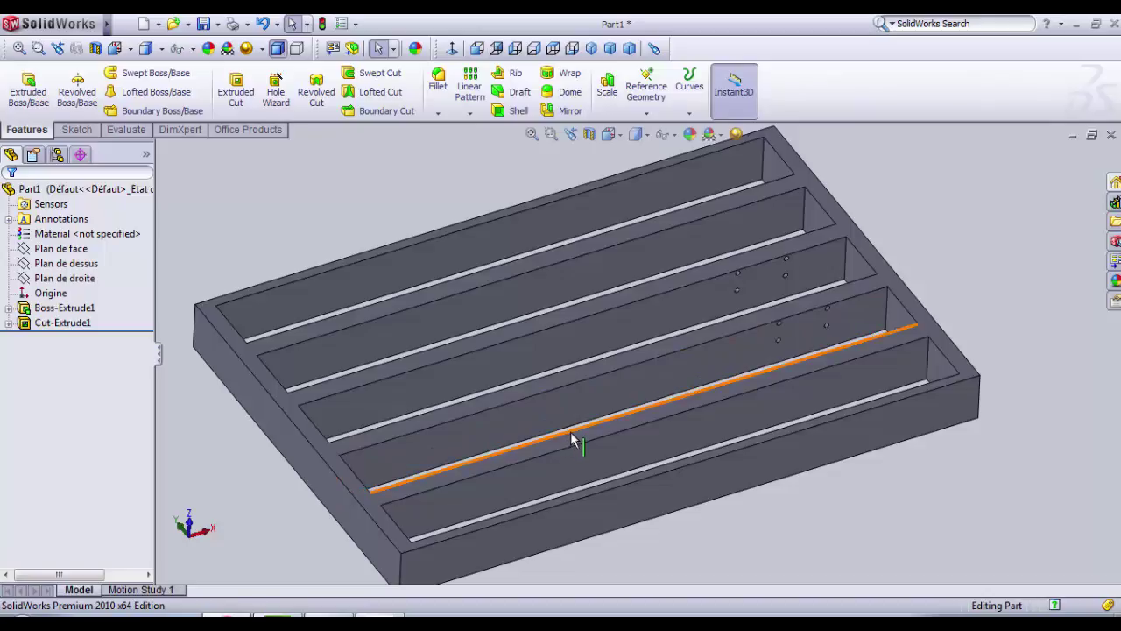
mouse_move(574, 441)
middle_down()
mouse_move(576, 400)
mouse_move(584, 459)
middle_up()
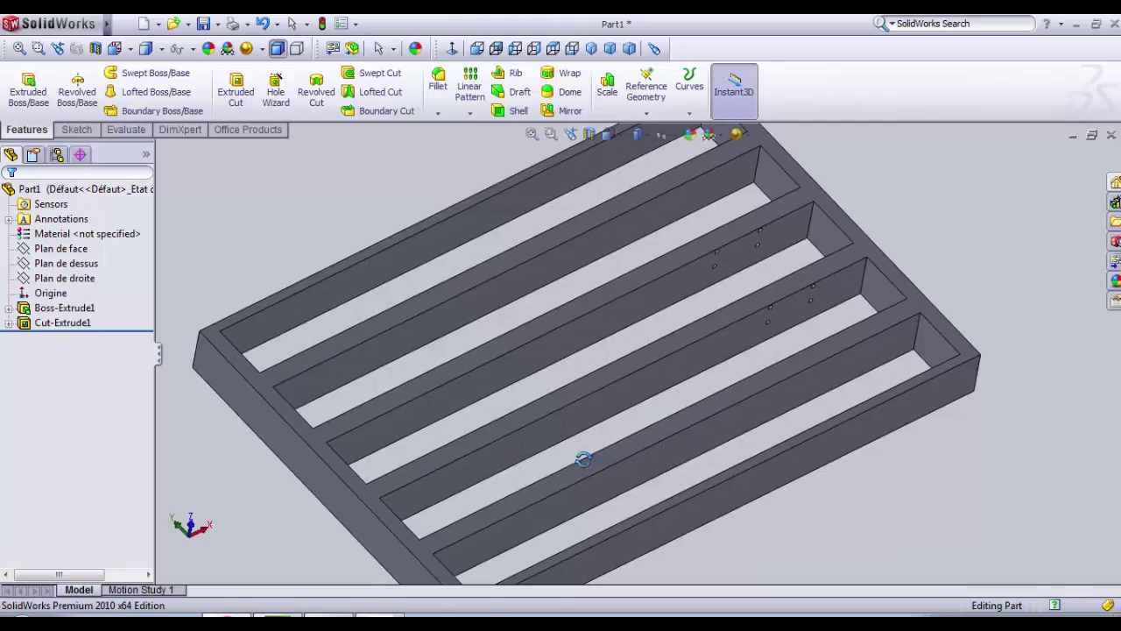
scroll(403, 438, up, 3)
scroll(400, 446, down, 5)
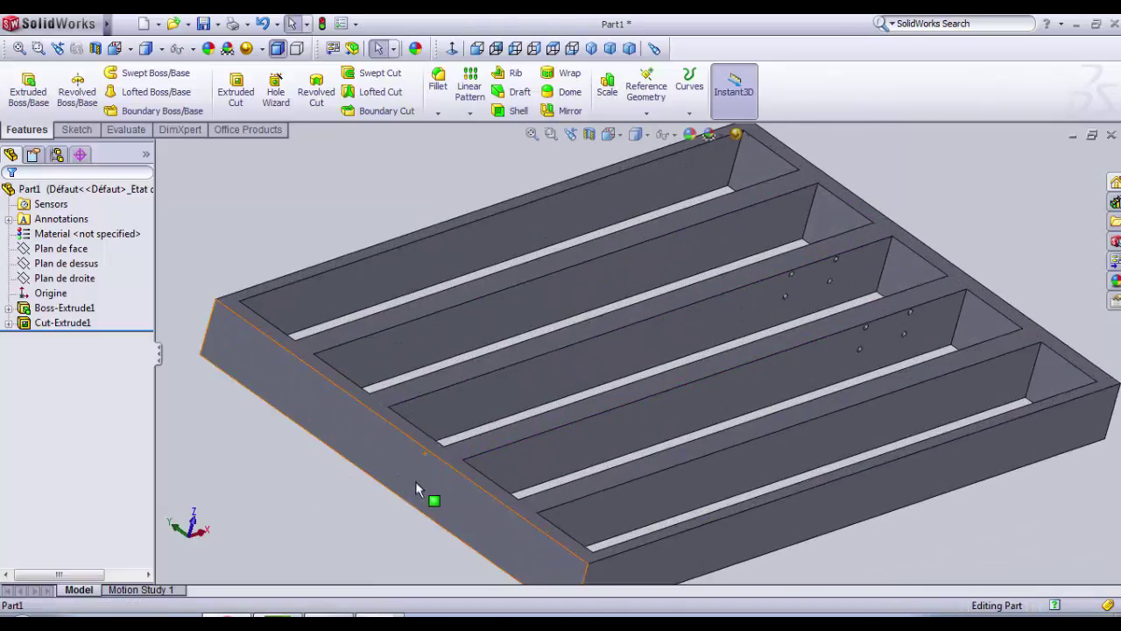
click(415, 481)
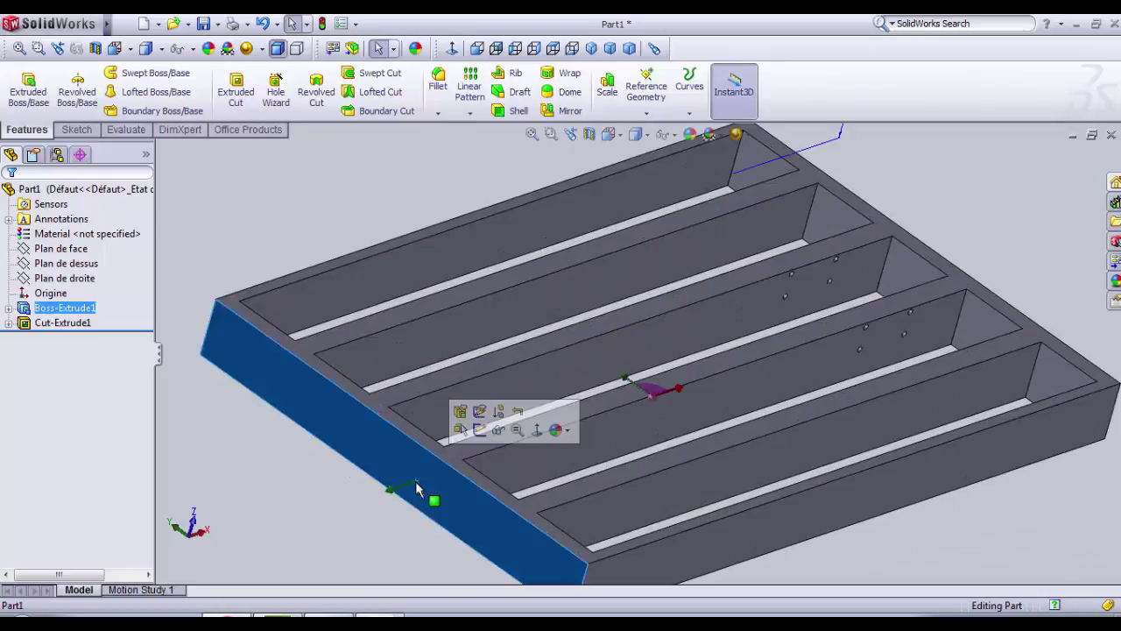
- Open a new sketch on the grille's side face and view it face-on
click(480, 430)
click(451, 49)
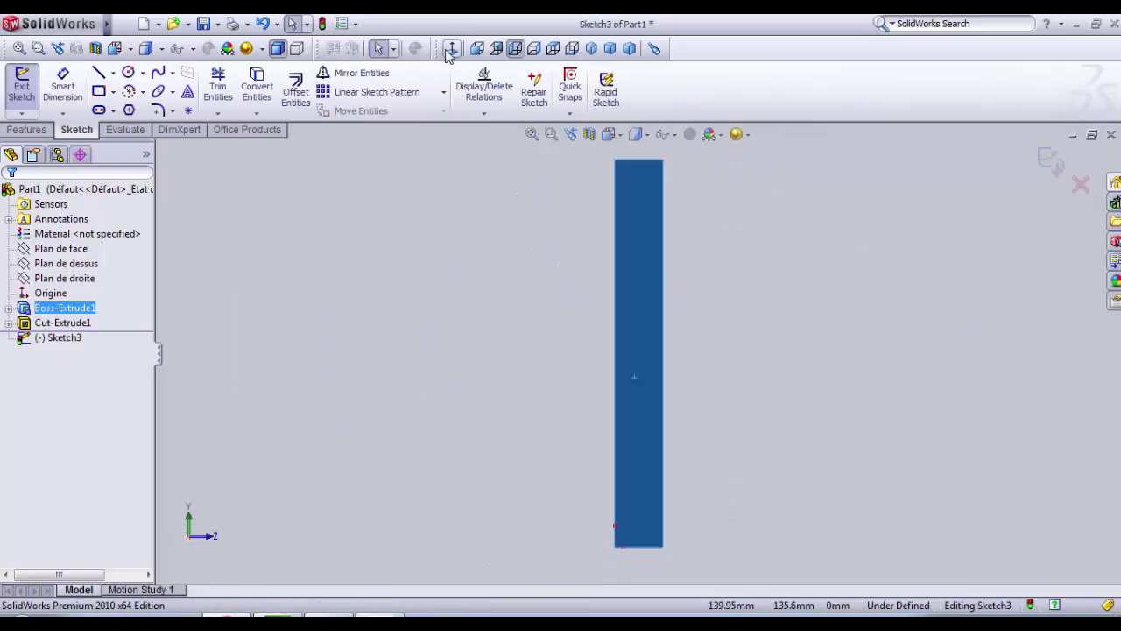
scroll(615, 325, down, 2)
scroll(619, 325, up, 2)
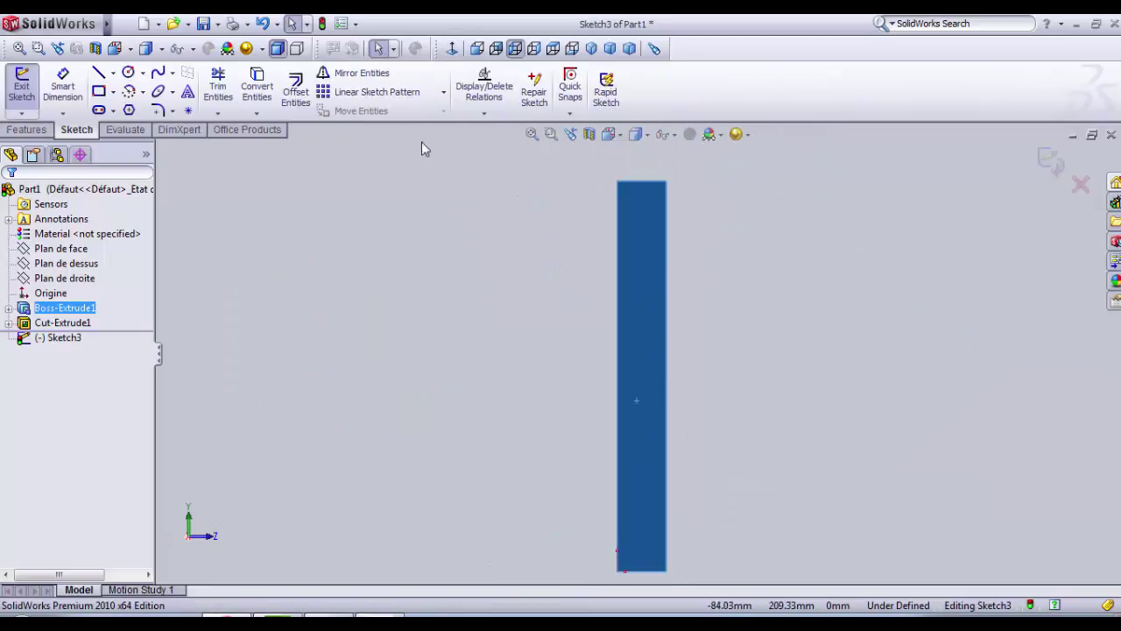
- Draw a horizontal centerline starting at the face's left edge
click(112, 74)
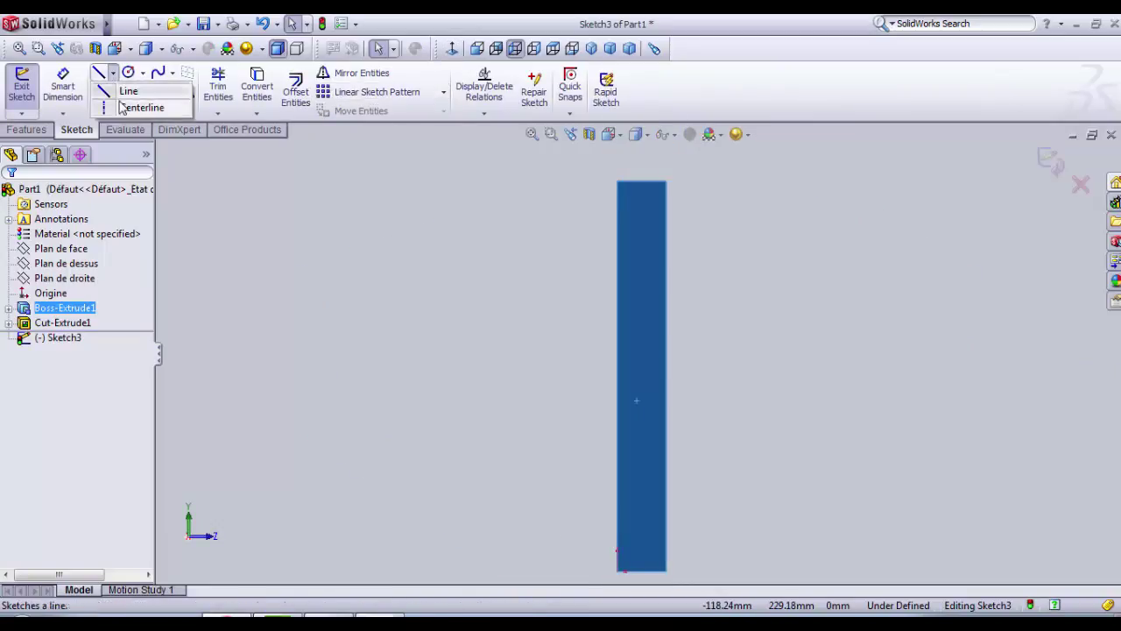
click(136, 107)
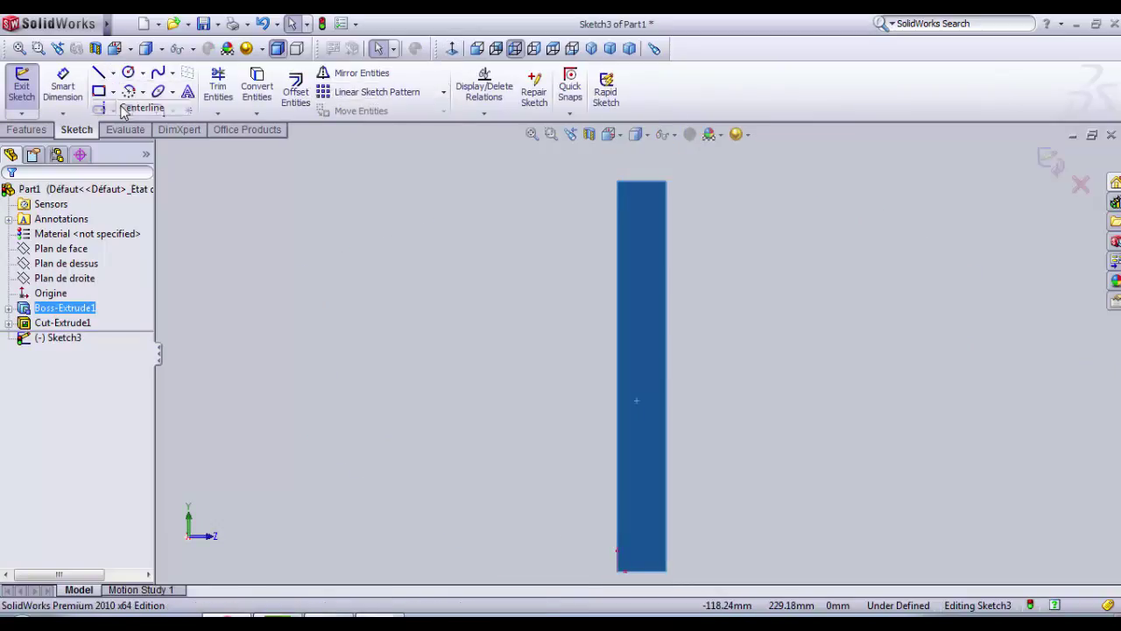
click(617, 376)
click(700, 376)
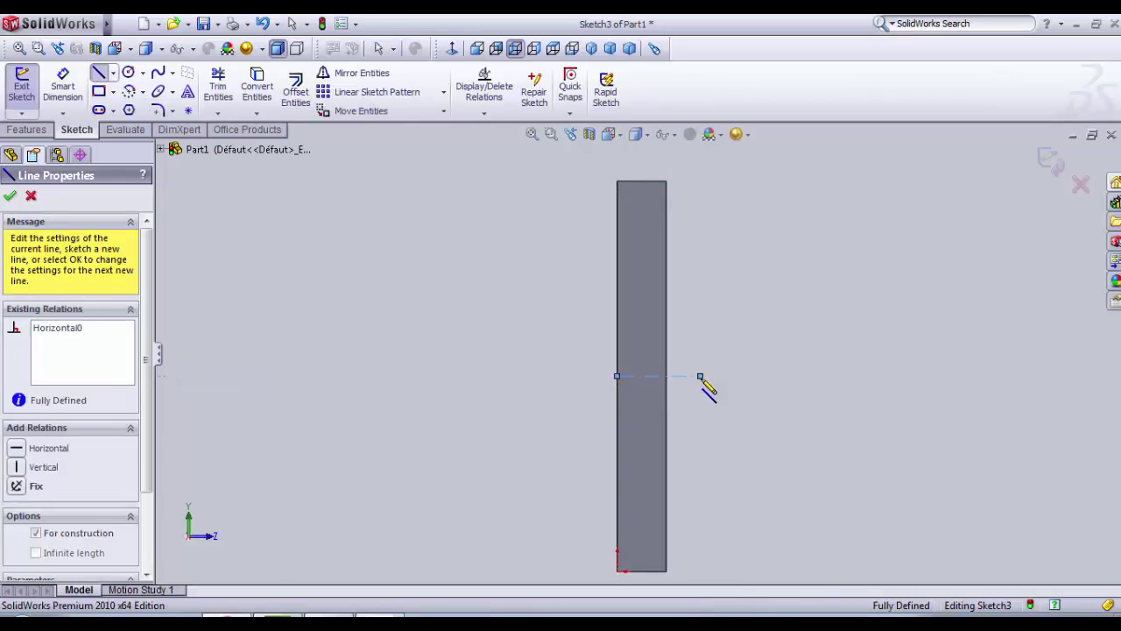
key(Escape)
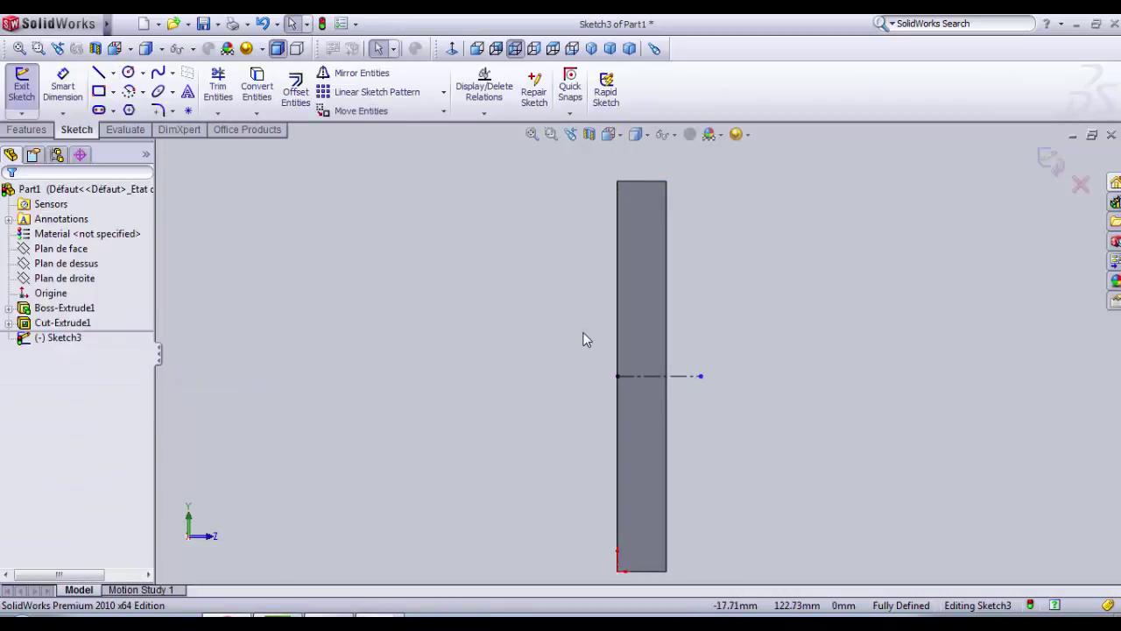
scroll(585, 342, down, 1)
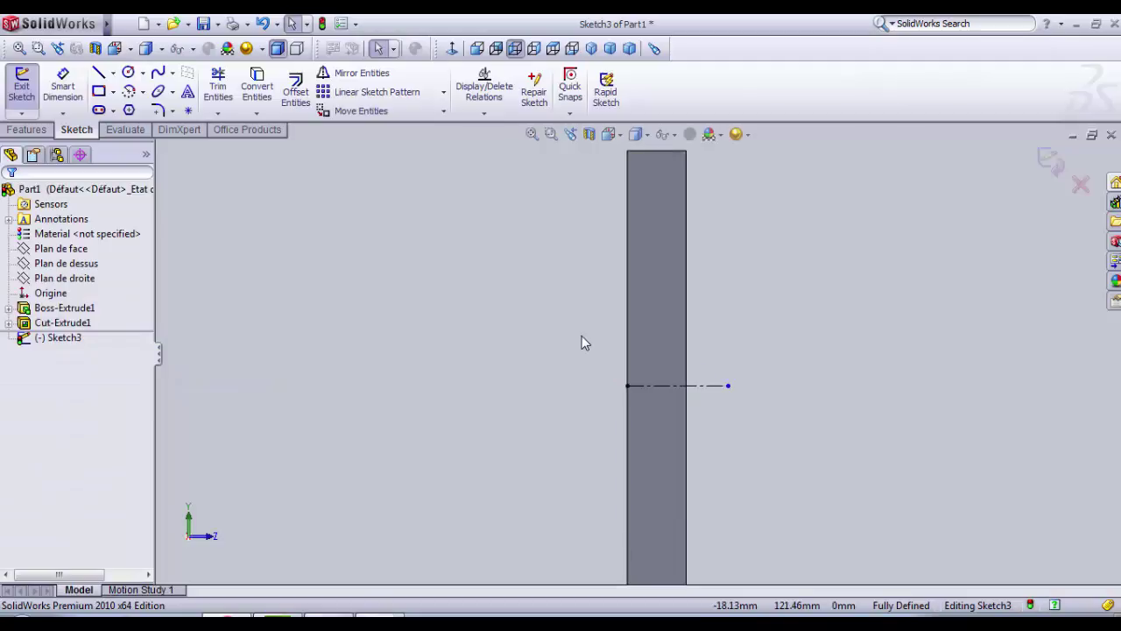
scroll(580, 349, down, 4)
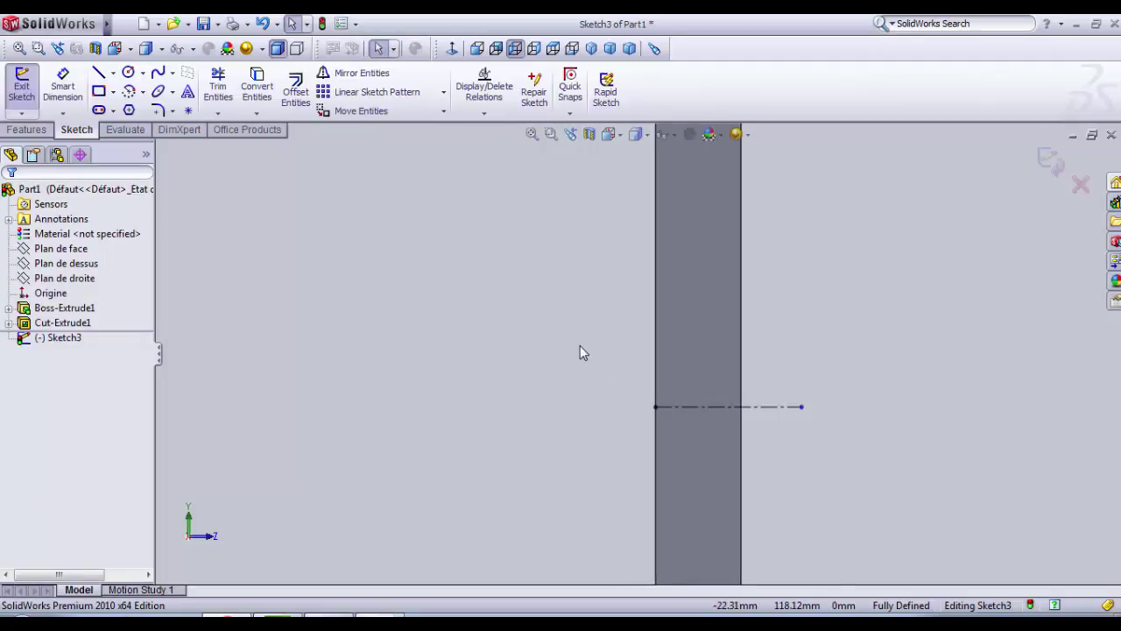
click(128, 71)
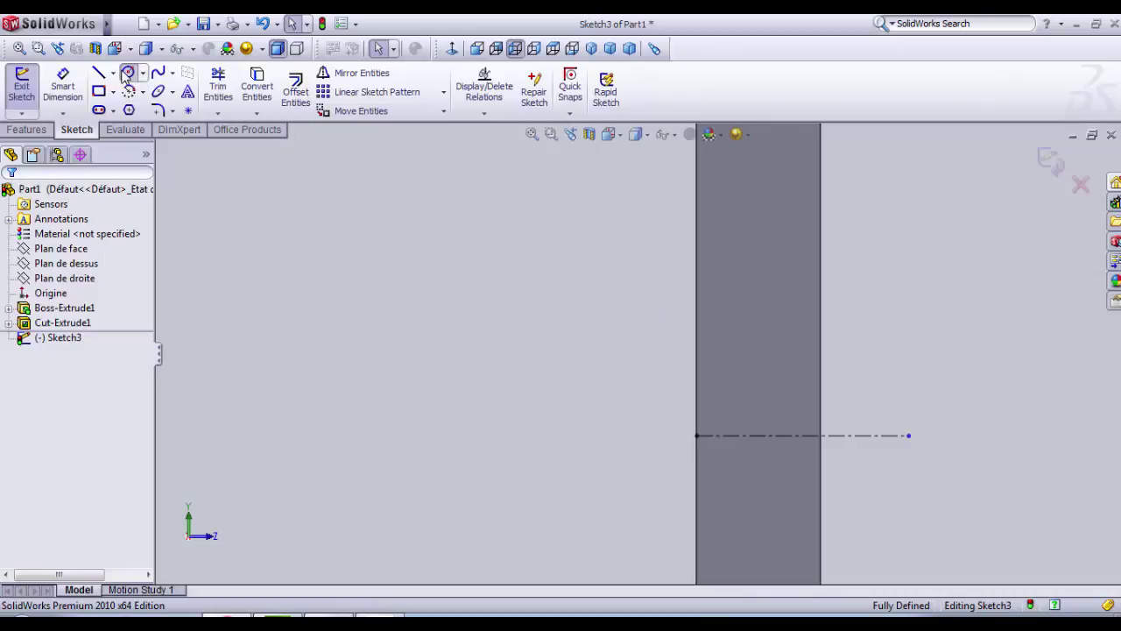
- Draw a circle above the centerline and give it a 2.4 mm diameter
click(715, 351)
click(728, 358)
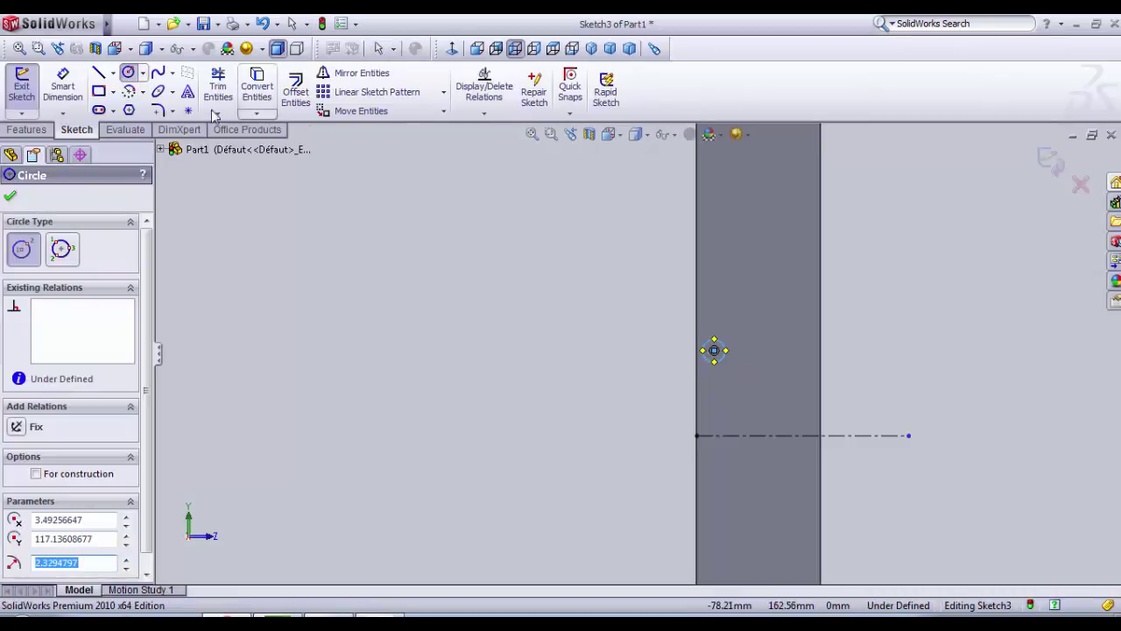
key(d)
click(726, 350)
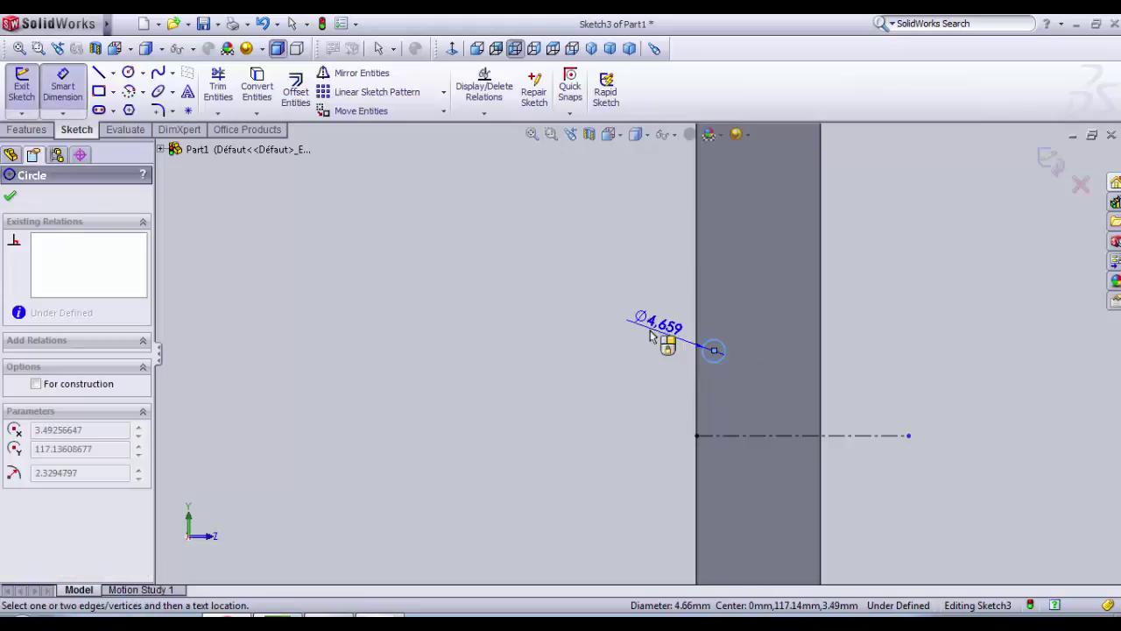
click(664, 342)
text(2.4)
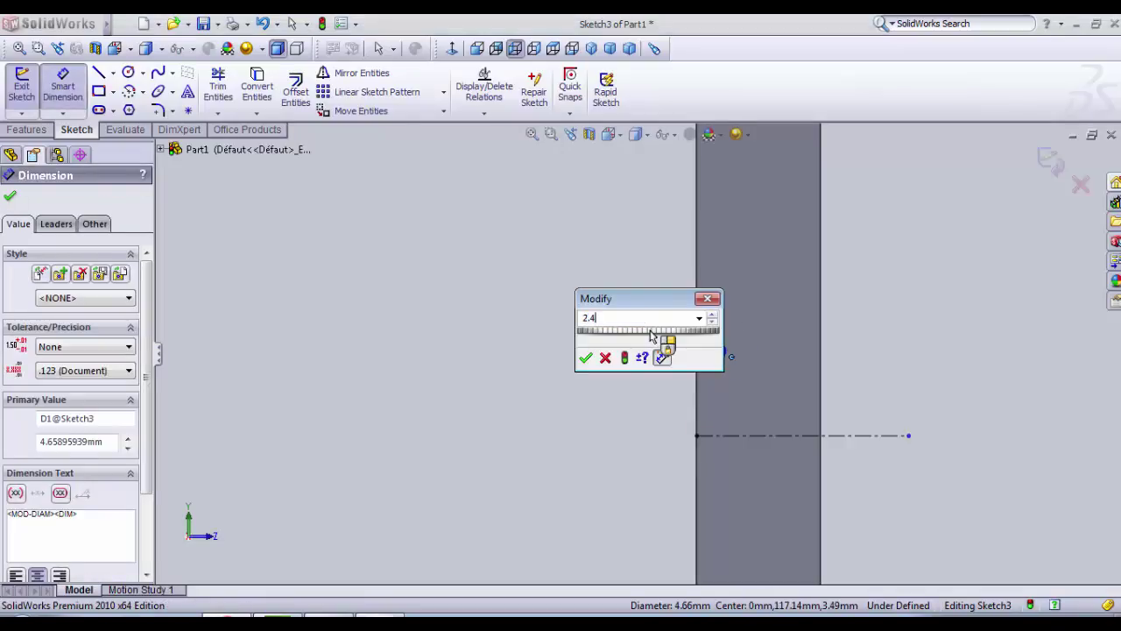
key(Return)
scroll(738, 346, down, 2)
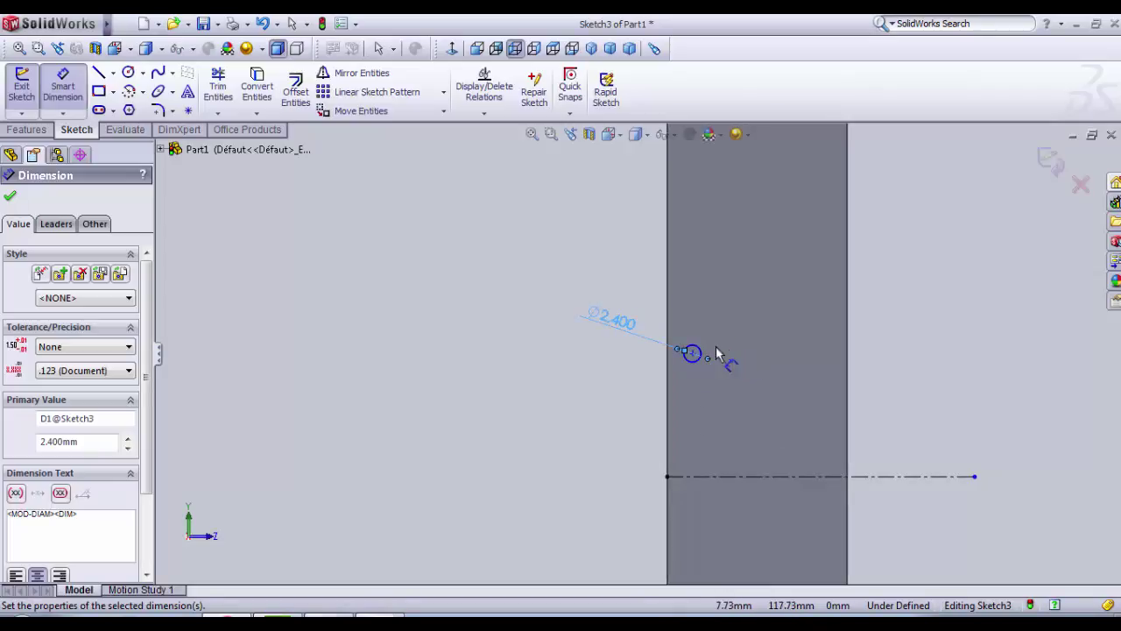
- Place the 2.4 mm circle 21 mm from the face's right edge
click(700, 350)
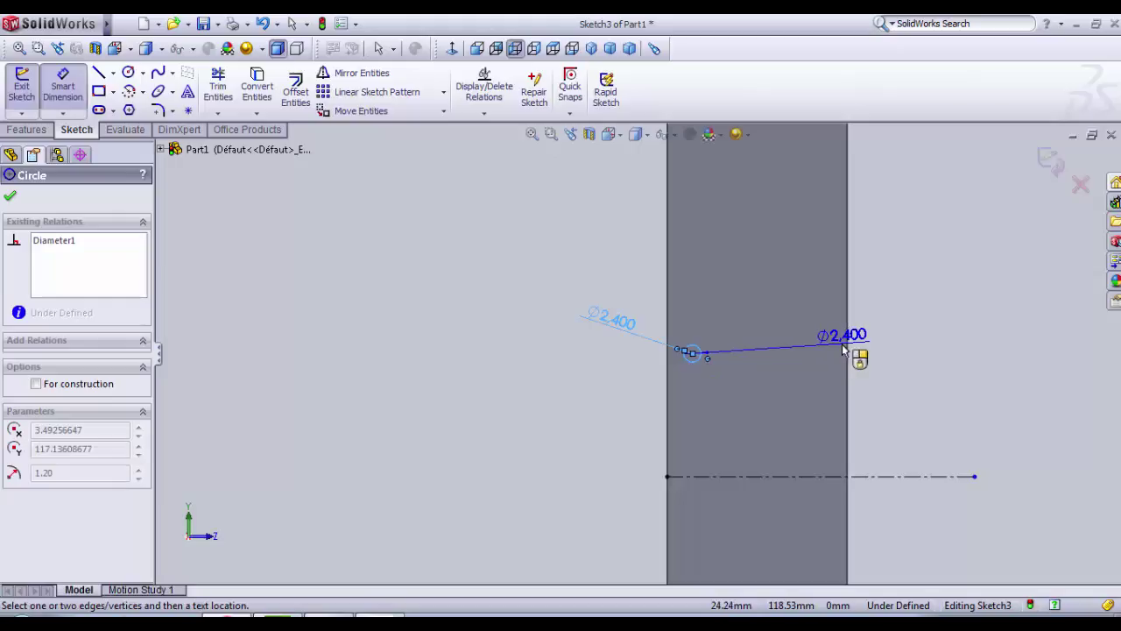
click(847, 350)
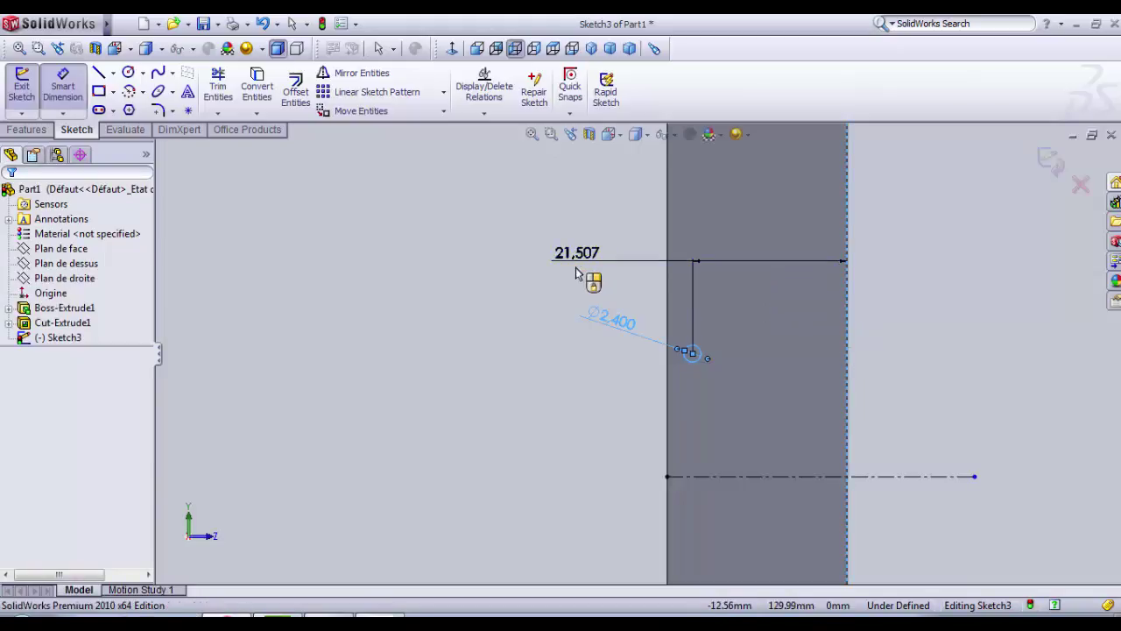
click(575, 272)
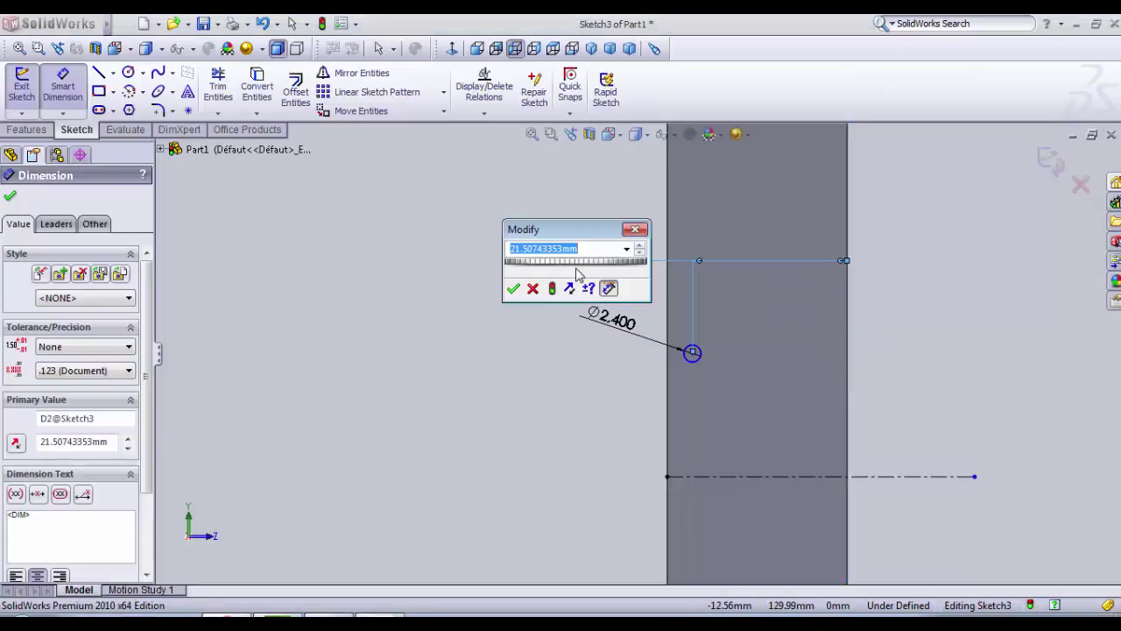
text(2)
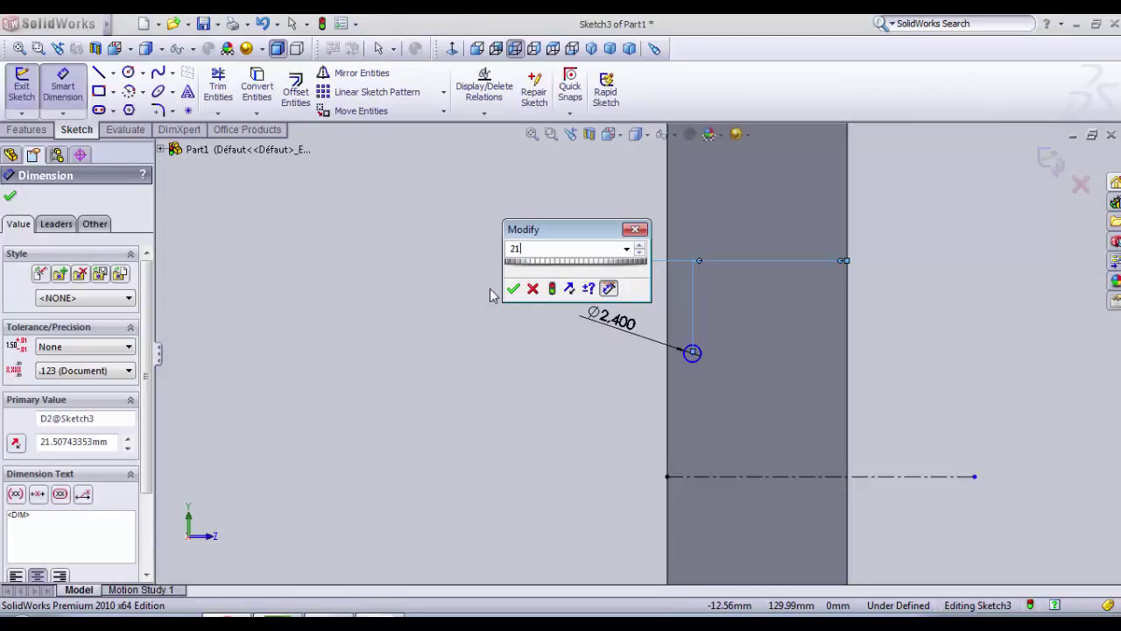
text(1)
click(514, 289)
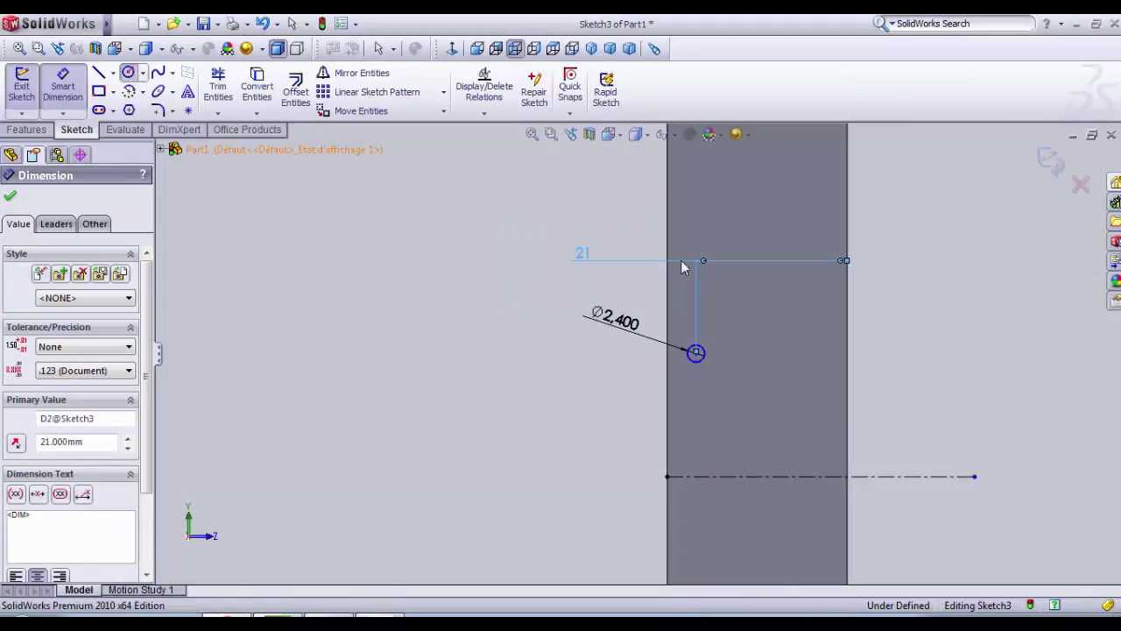
click(128, 72)
- Draw a second small circle and dimension it 5 mm from the right edge
click(792, 353)
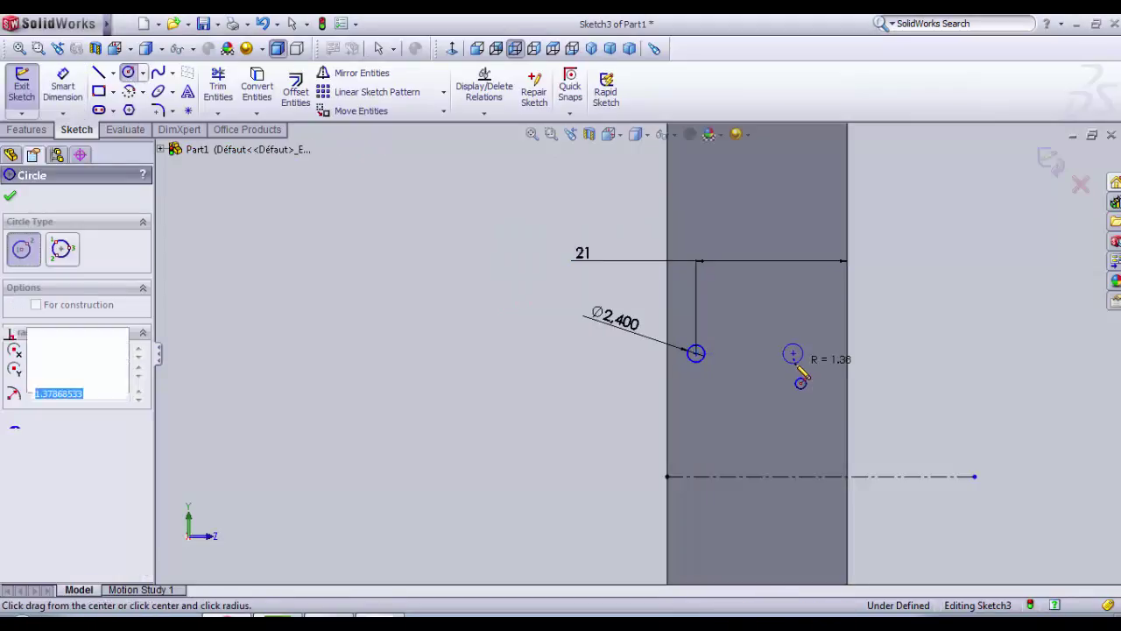
click(798, 362)
click(77, 87)
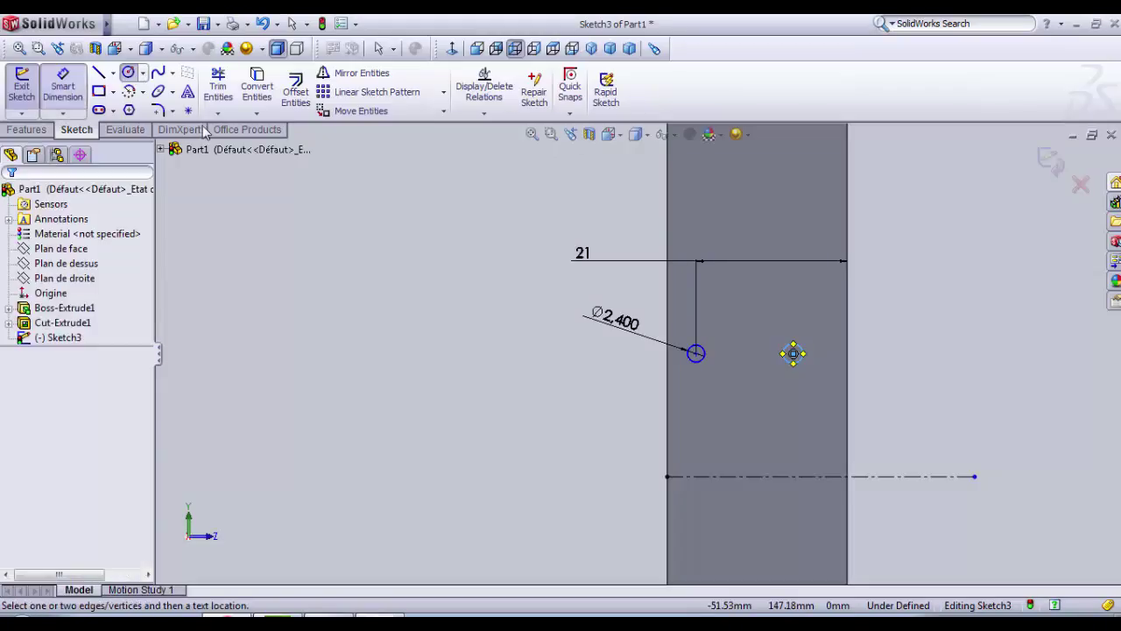
click(801, 357)
click(848, 354)
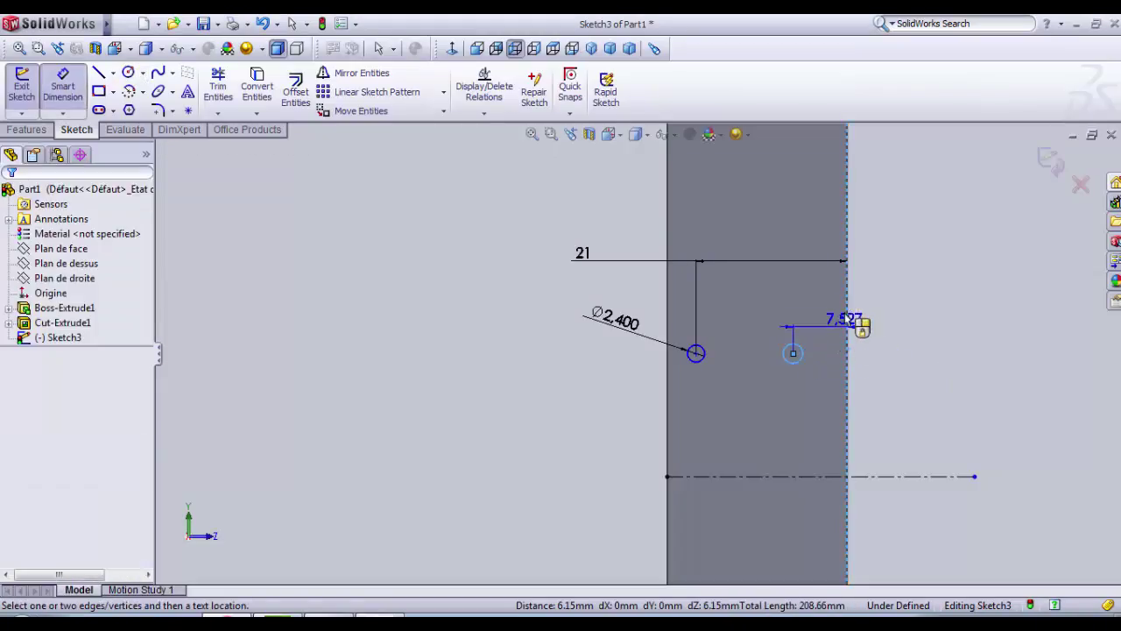
click(892, 291)
text(5)
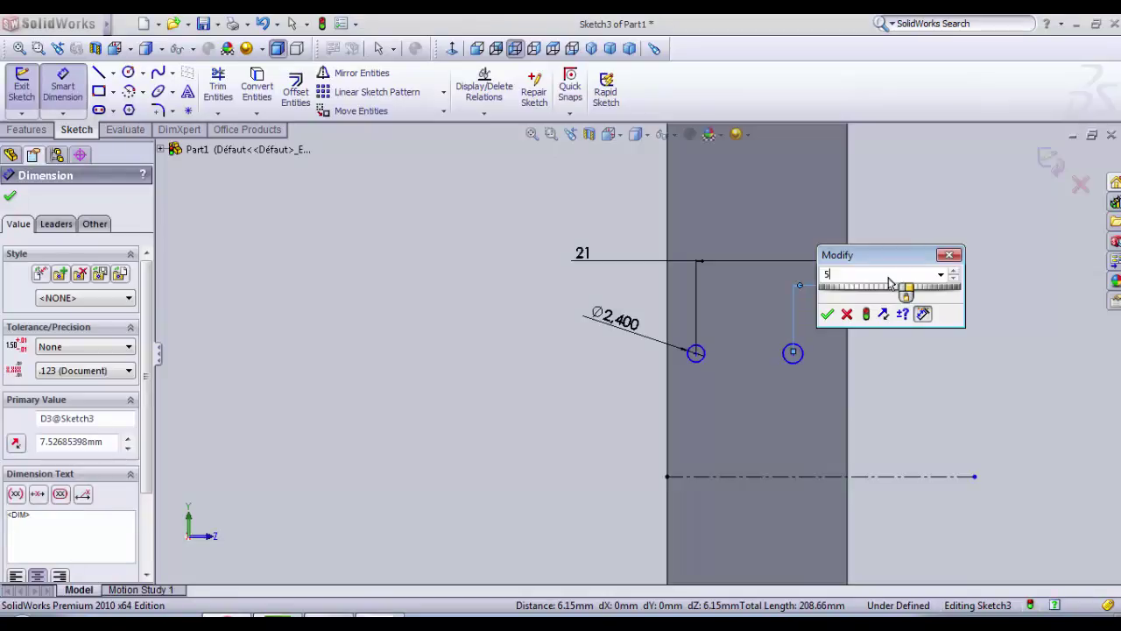
key(Return)
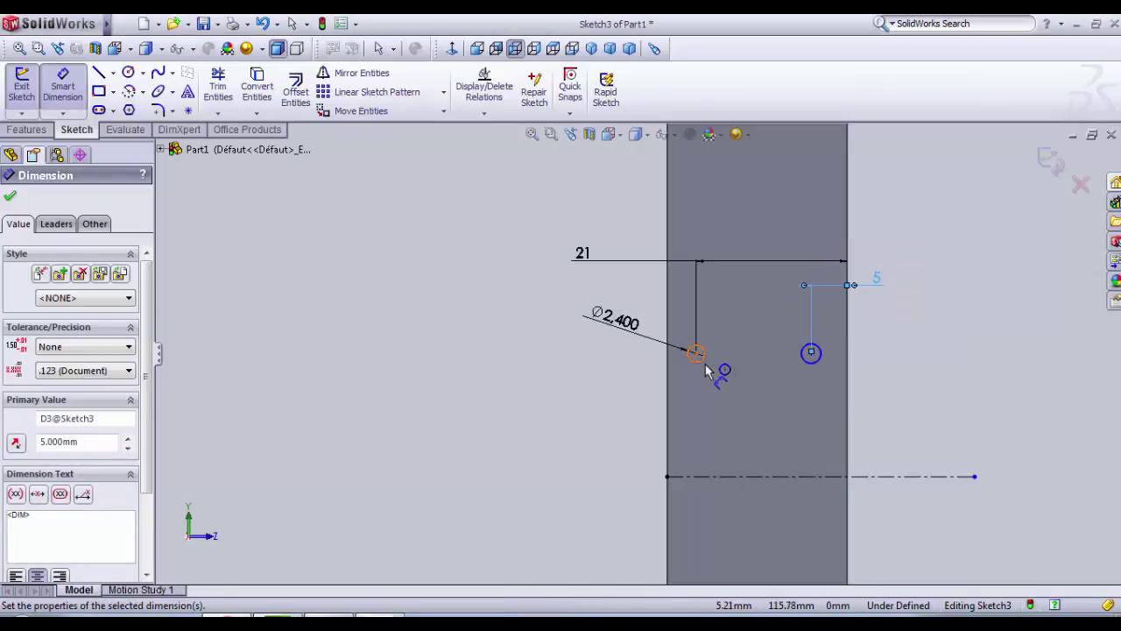
click(62, 88)
click(514, 416)
scroll(704, 358, down, 2)
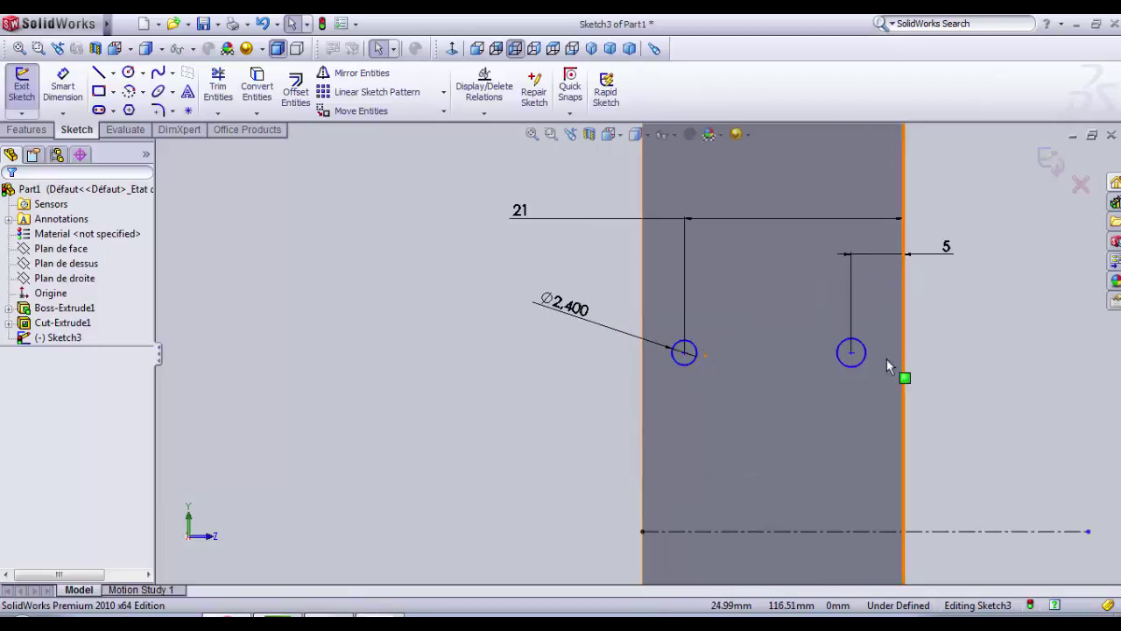
- Add a Horizontal relation between the two circle centres
click(685, 355)
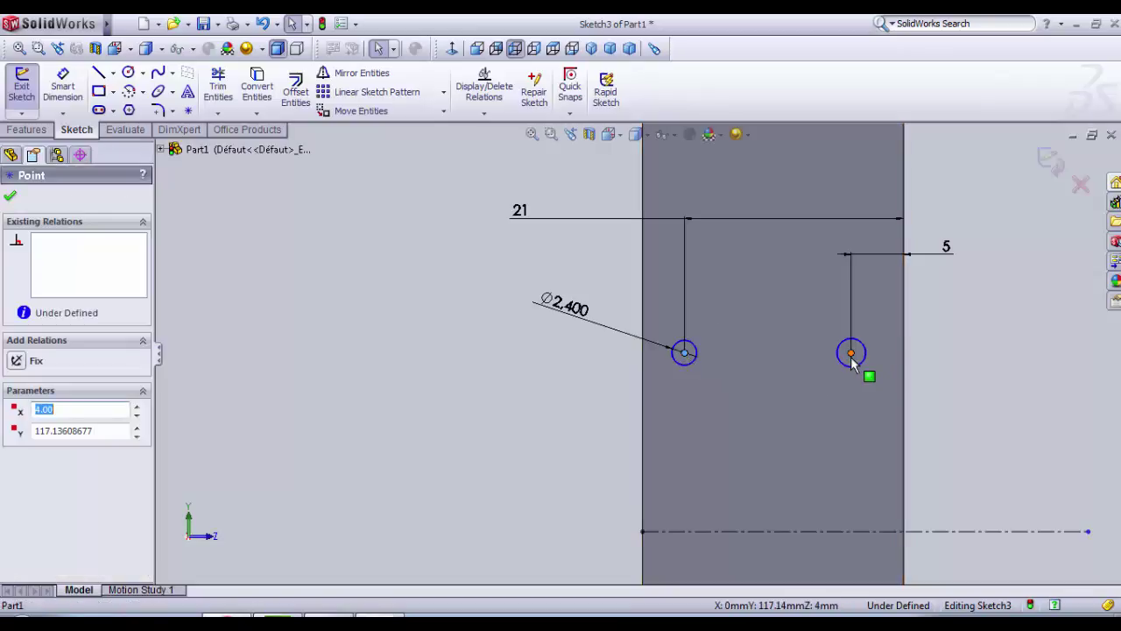
ctrl+click(852, 357)
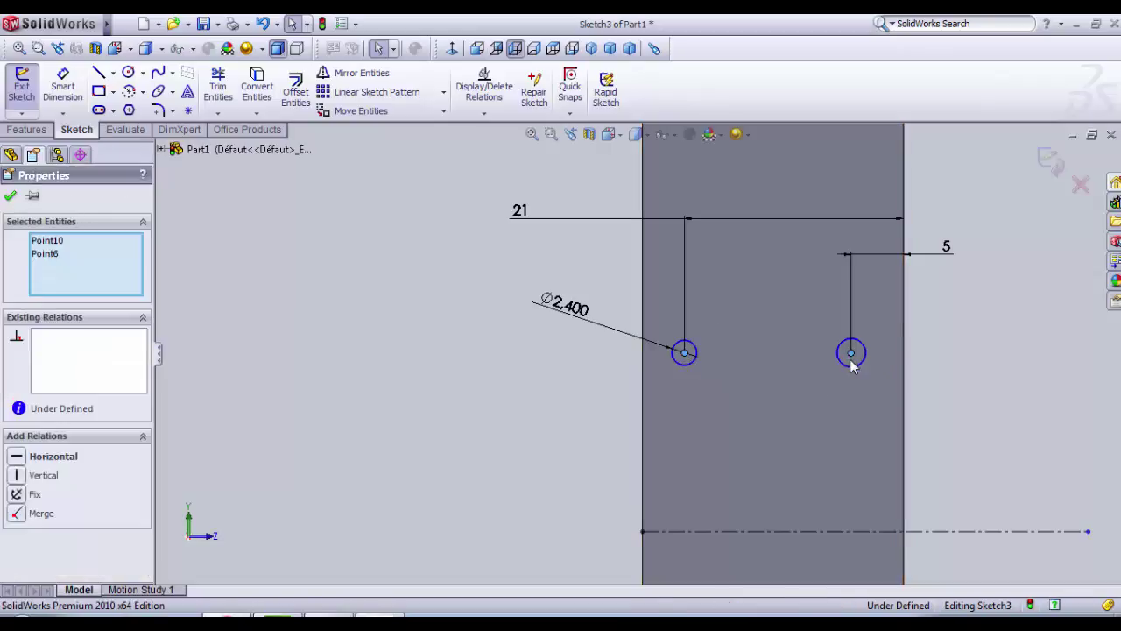
click(16, 459)
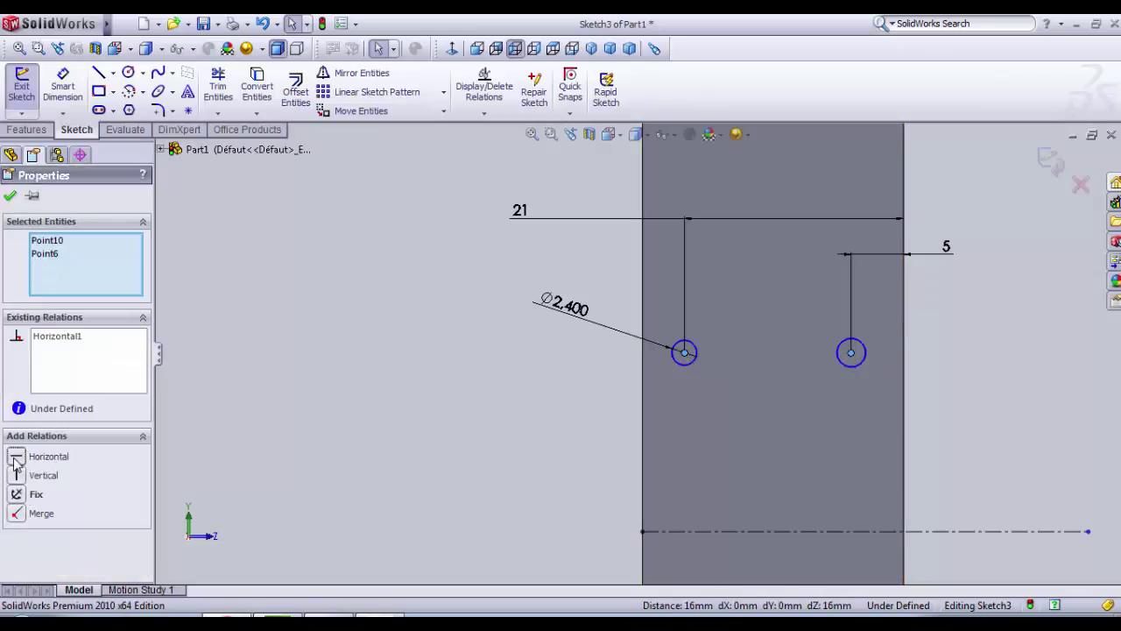
click(10, 197)
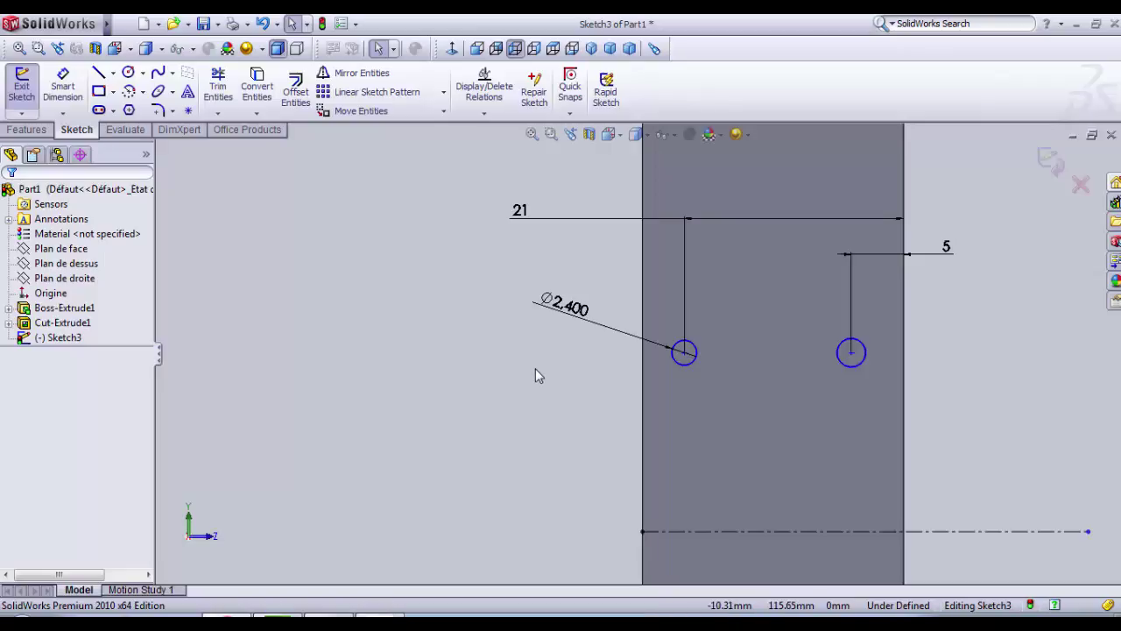
- Dimension the left circle 22 mm above the centreline
click(62, 86)
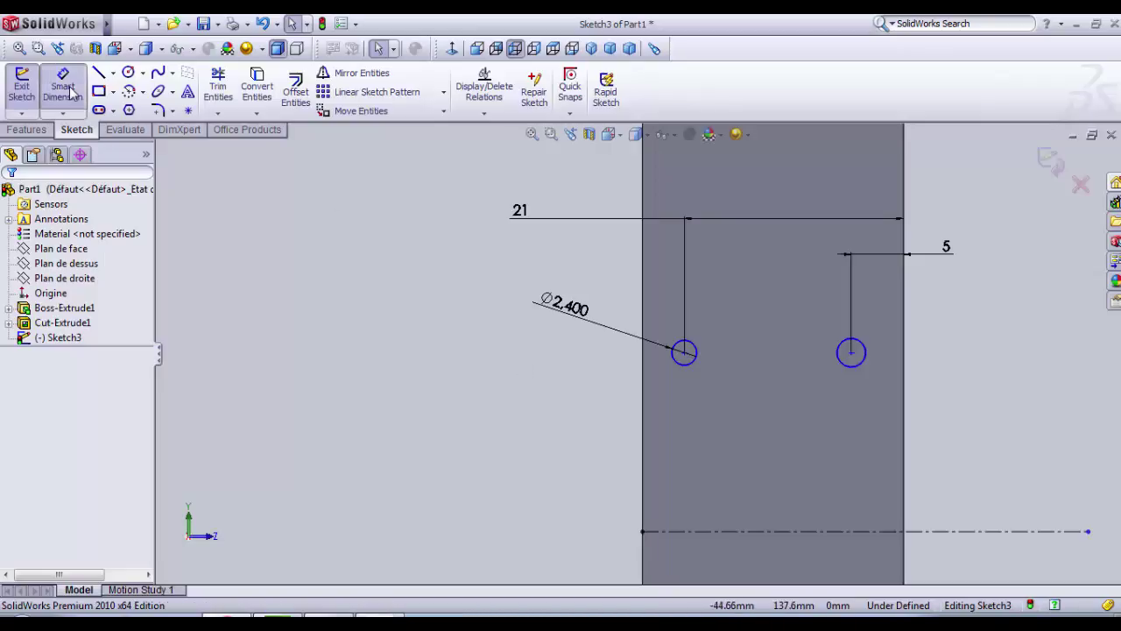
click(680, 361)
click(708, 531)
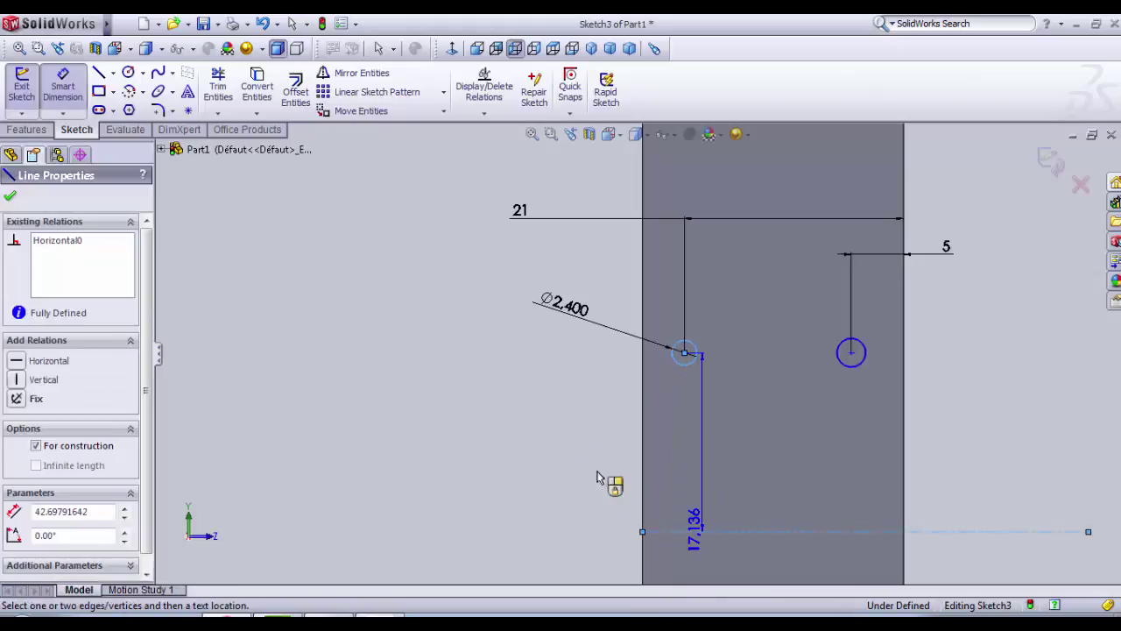
click(571, 460)
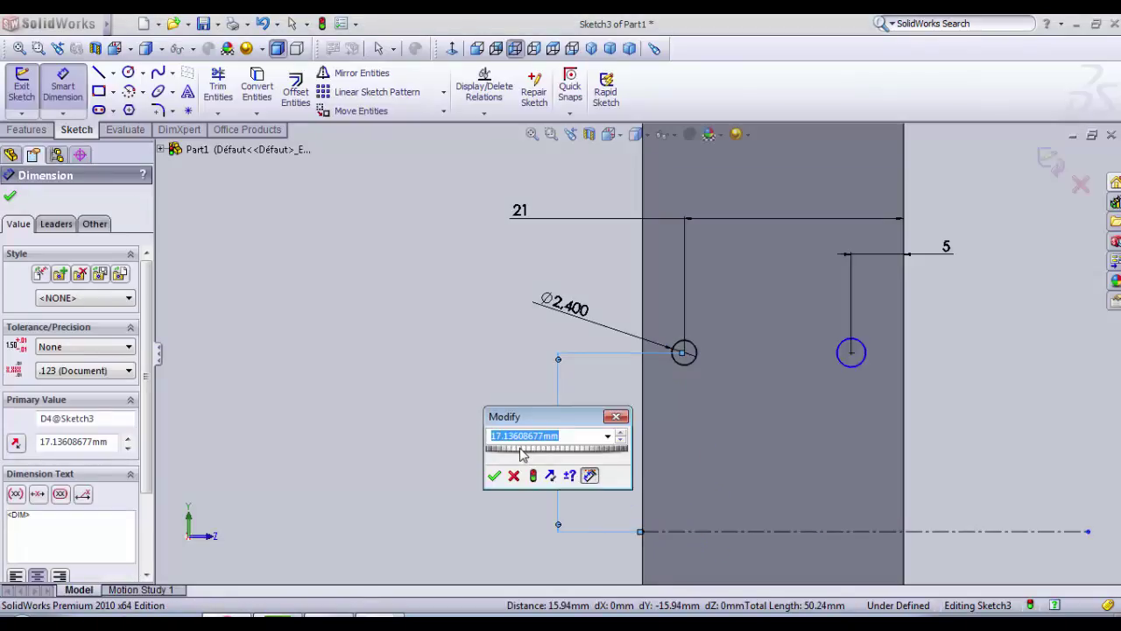
text(22)
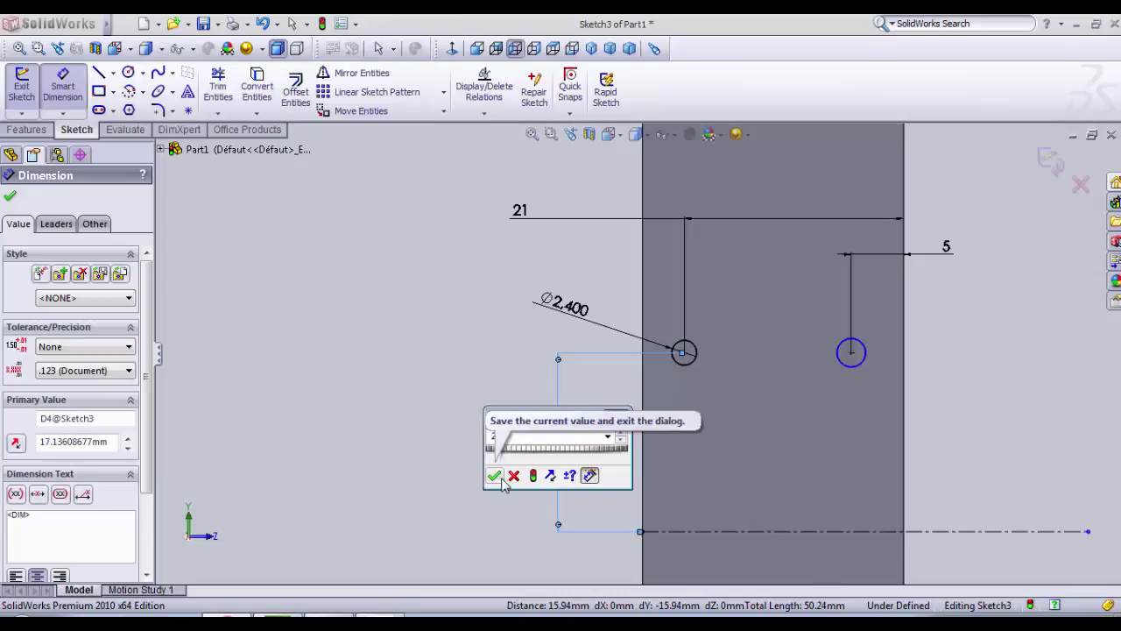
click(494, 475)
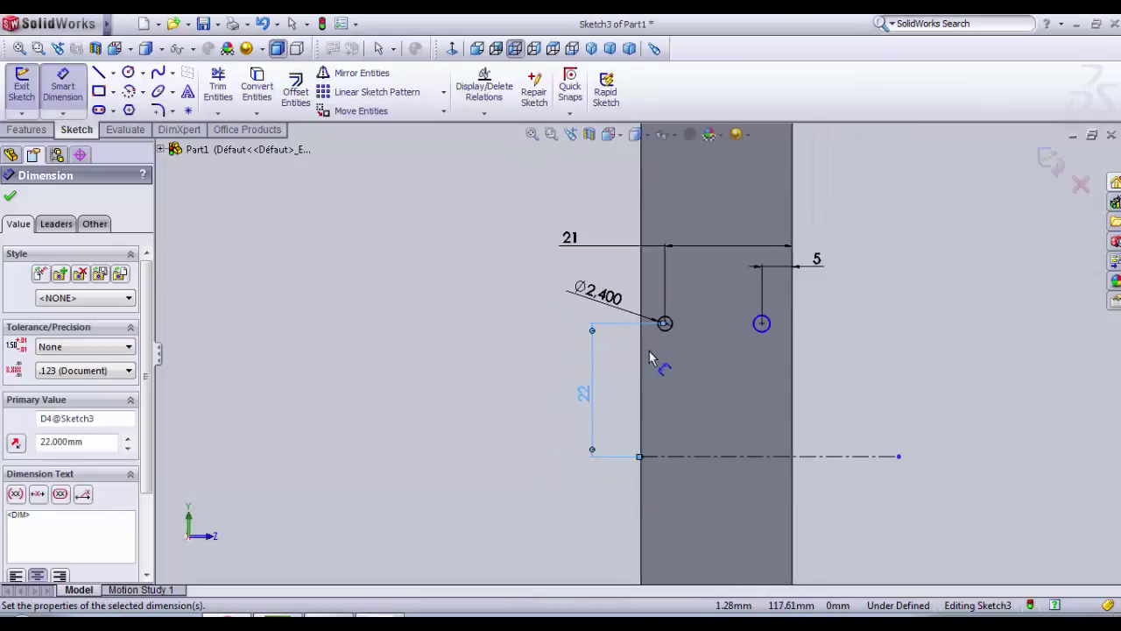
- Set both circle diameters to 5 mm, changing the left one from 2.4
scroll(649, 351, down, 1)
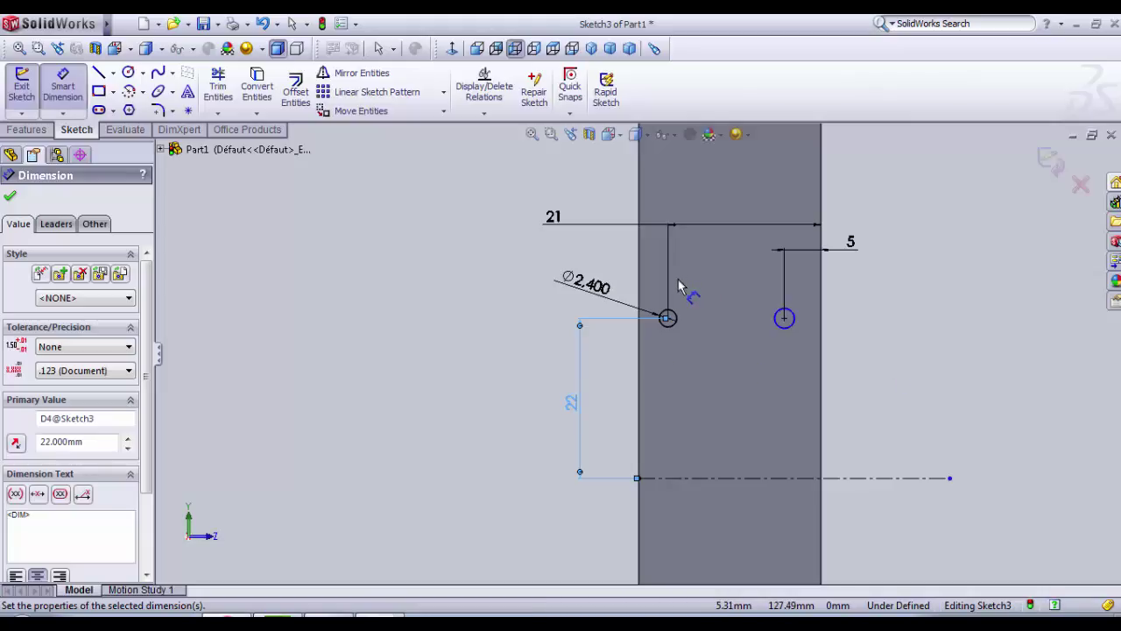
scroll(678, 280, down, 1)
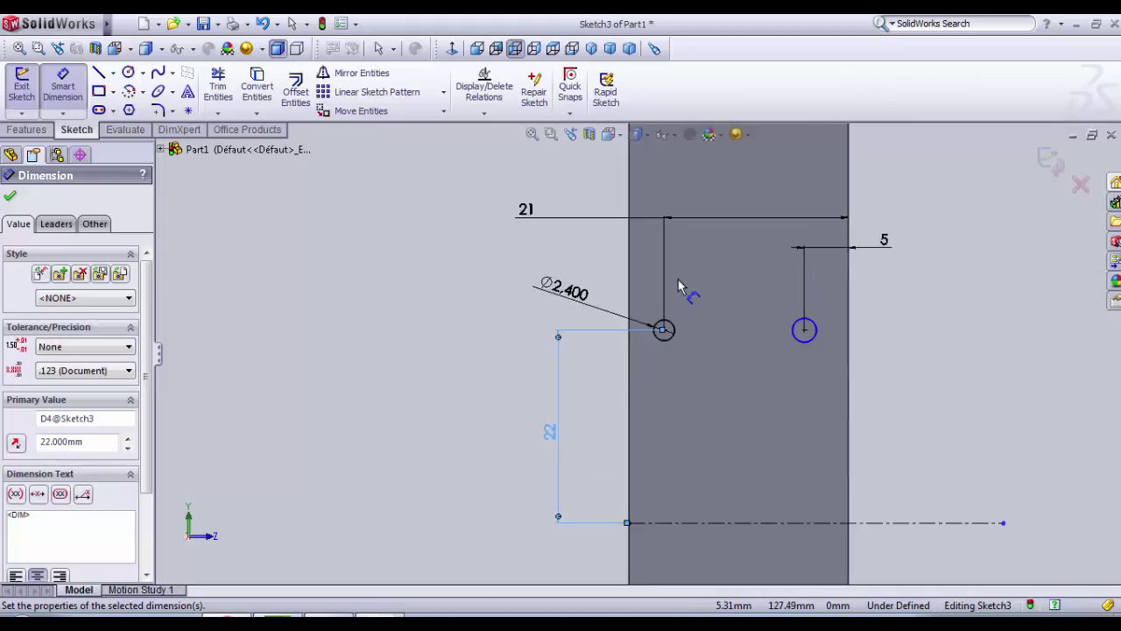
scroll(640, 346, up, 1)
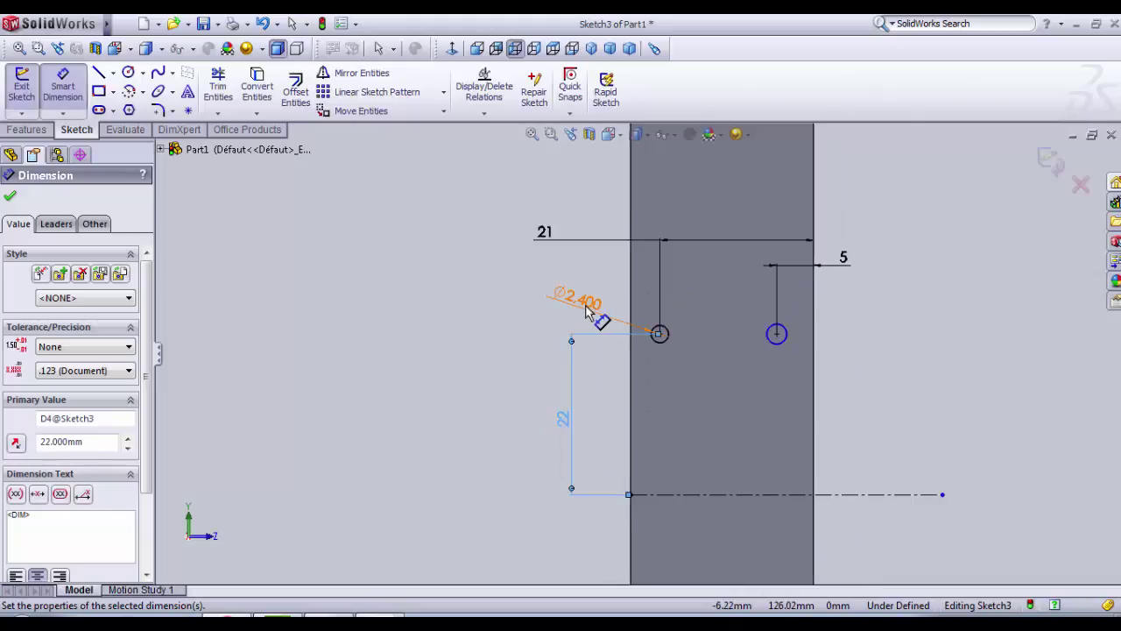
double_click(585, 306)
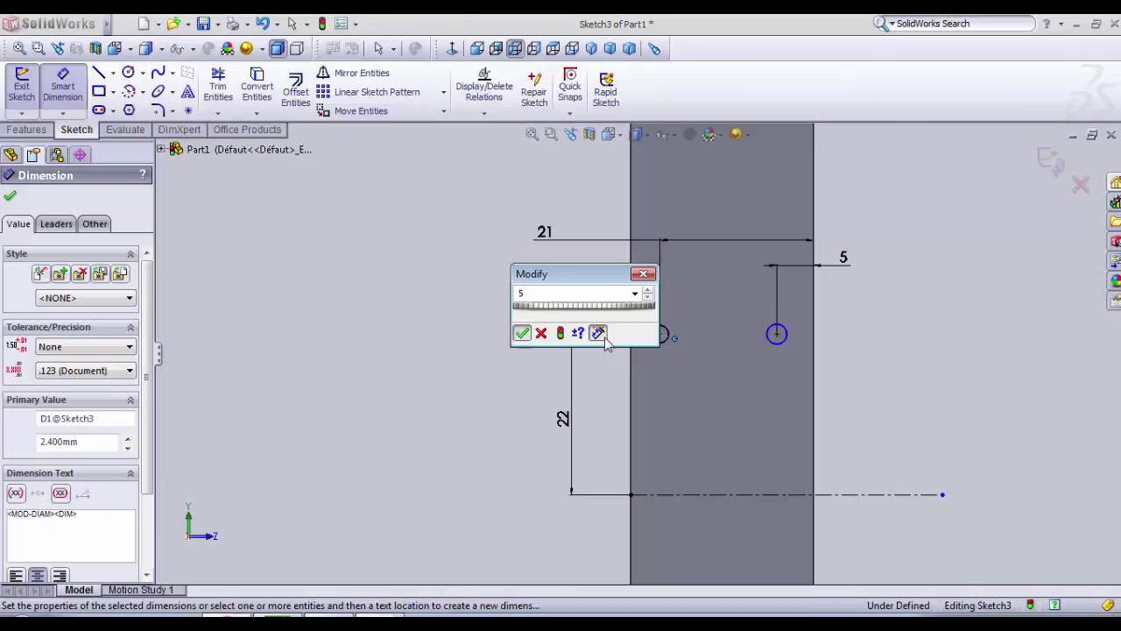
click(523, 333)
click(785, 346)
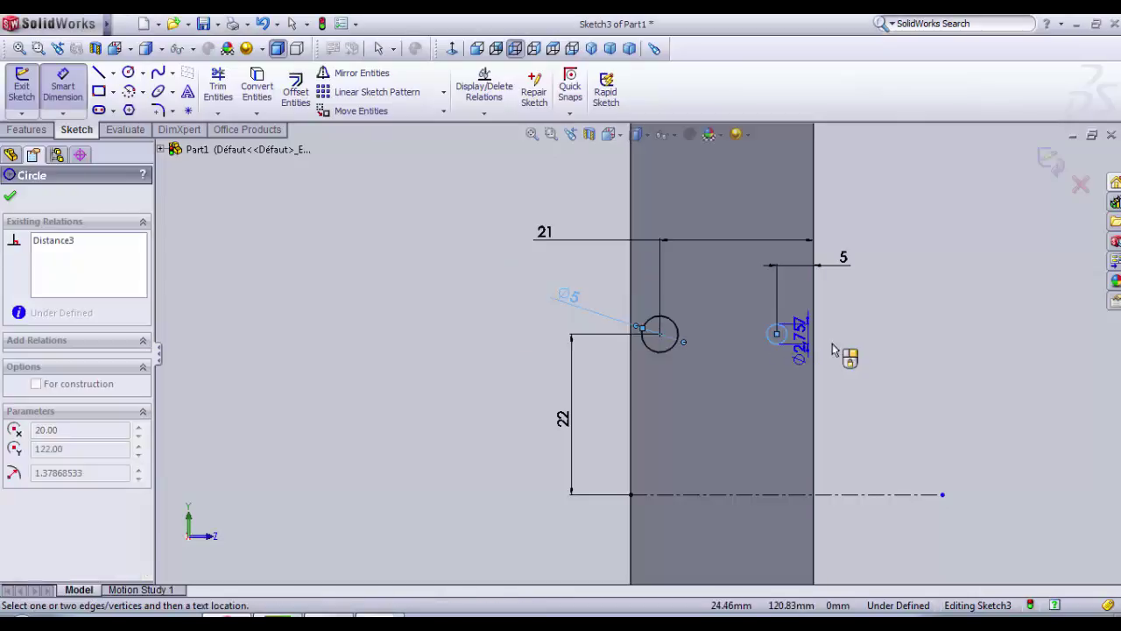
click(877, 357)
text(5)
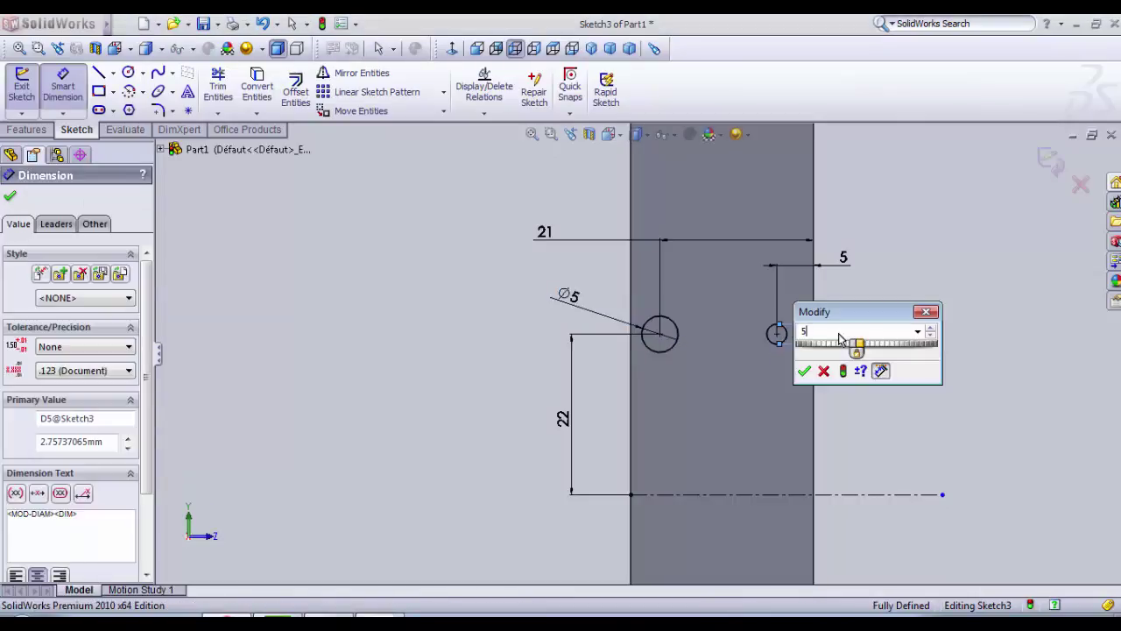
click(804, 372)
click(935, 407)
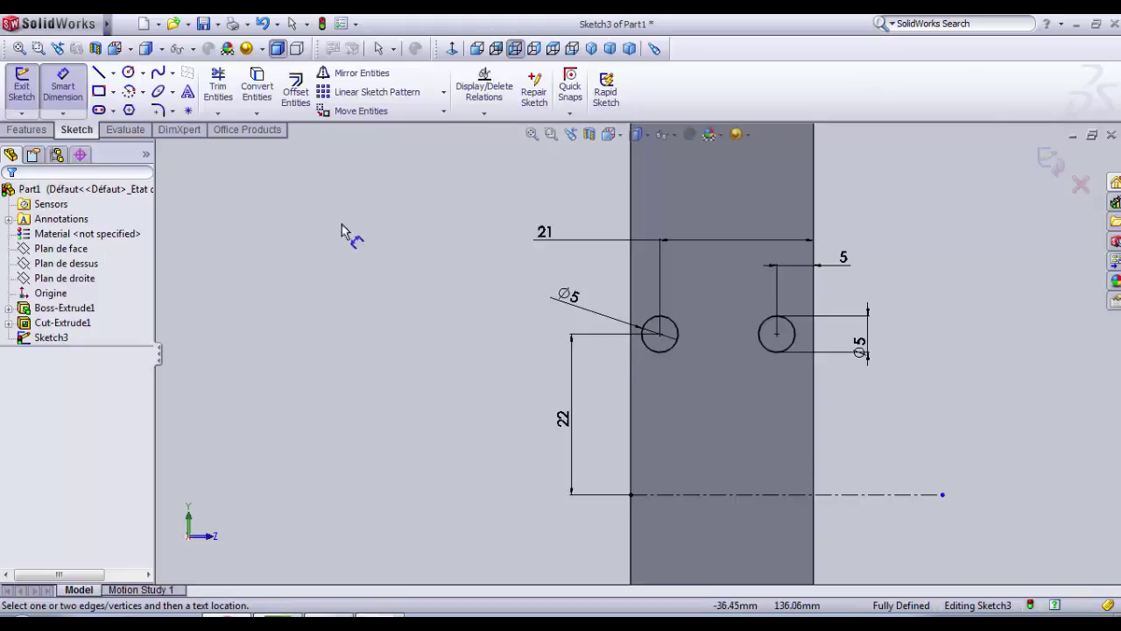
- Mirror both Ø5 circles about the centreline to get four holes, then close Sketch3
scroll(700, 363, up, 3)
scroll(718, 440, up, 1)
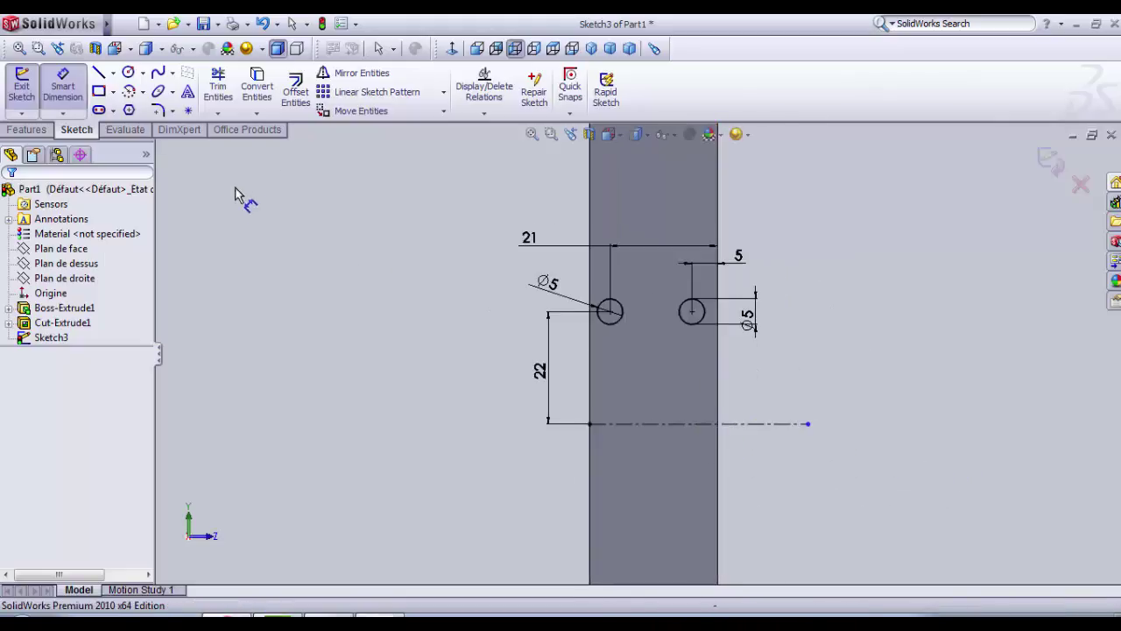
click(359, 72)
click(106, 409)
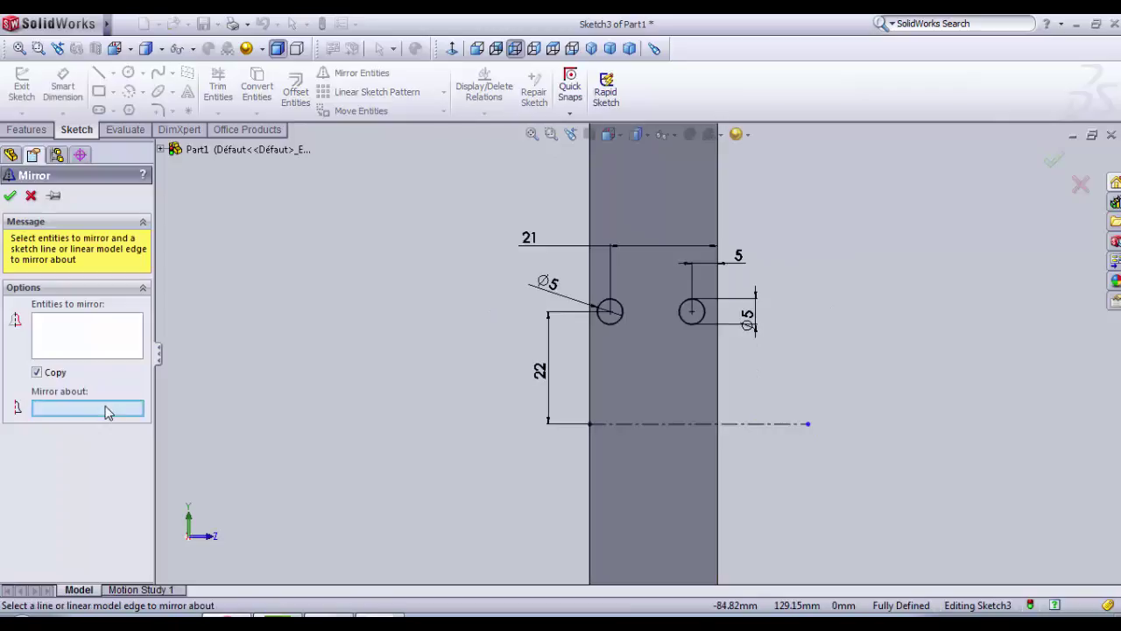
click(739, 425)
click(57, 333)
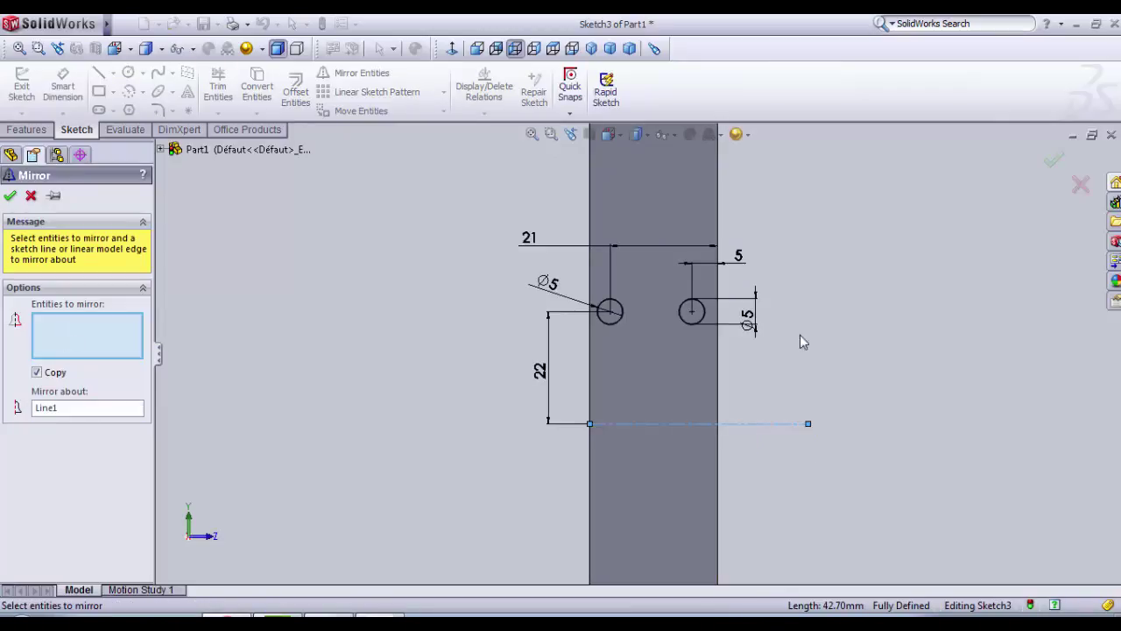
drag(796, 354, 563, 293)
scroll(604, 361, up, 2)
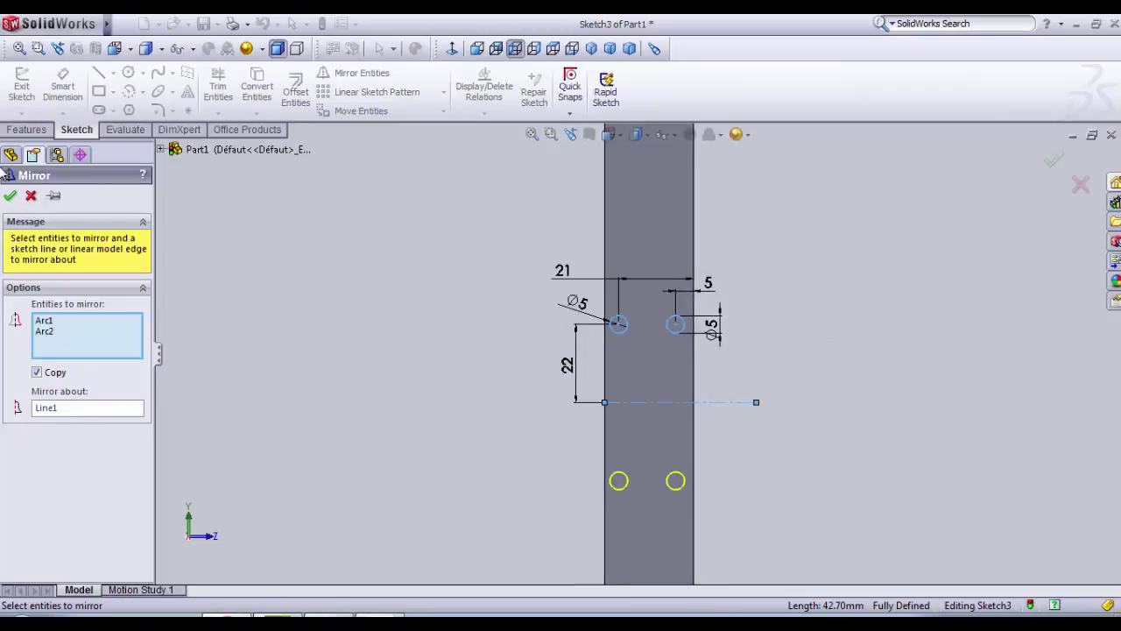
click(13, 198)
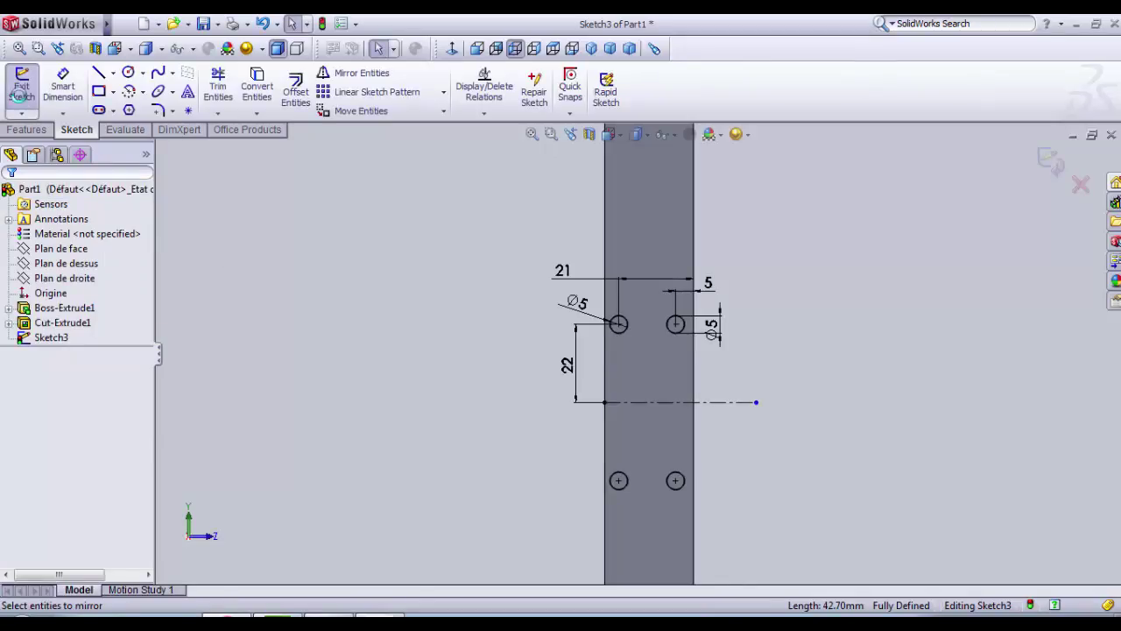
click(20, 91)
click(236, 92)
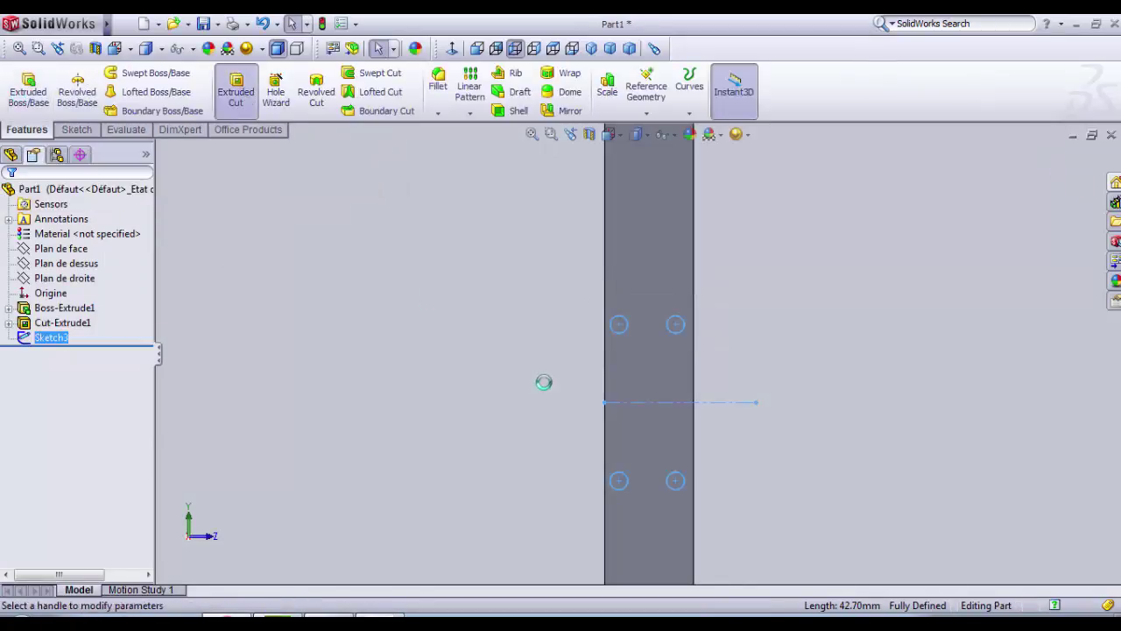
- Lower the cut's Blind depth to 25 mm with the spin arrows
middle_drag(589, 428, 710, 386)
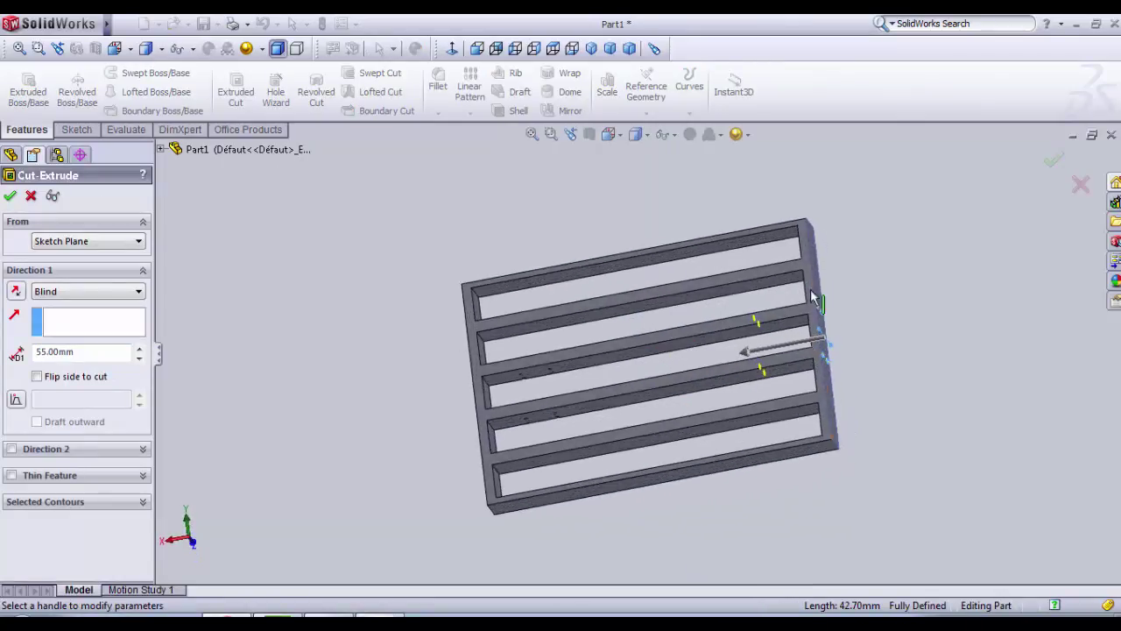
scroll(692, 448, down, 5)
scroll(658, 388, down, 1)
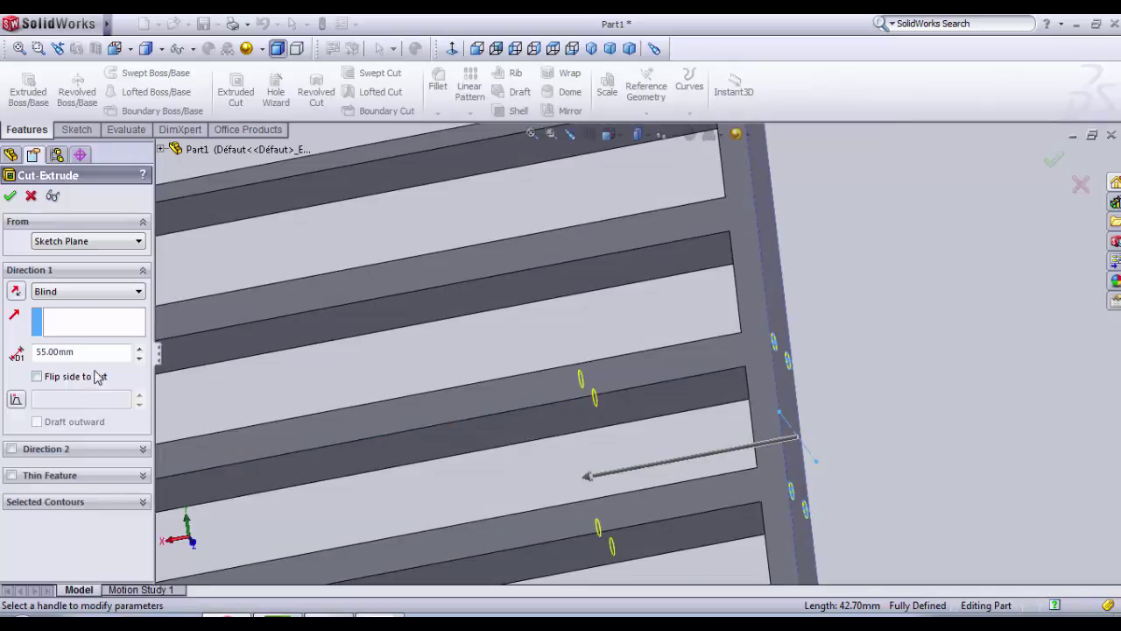
click(140, 360)
click(140, 359)
click(141, 359)
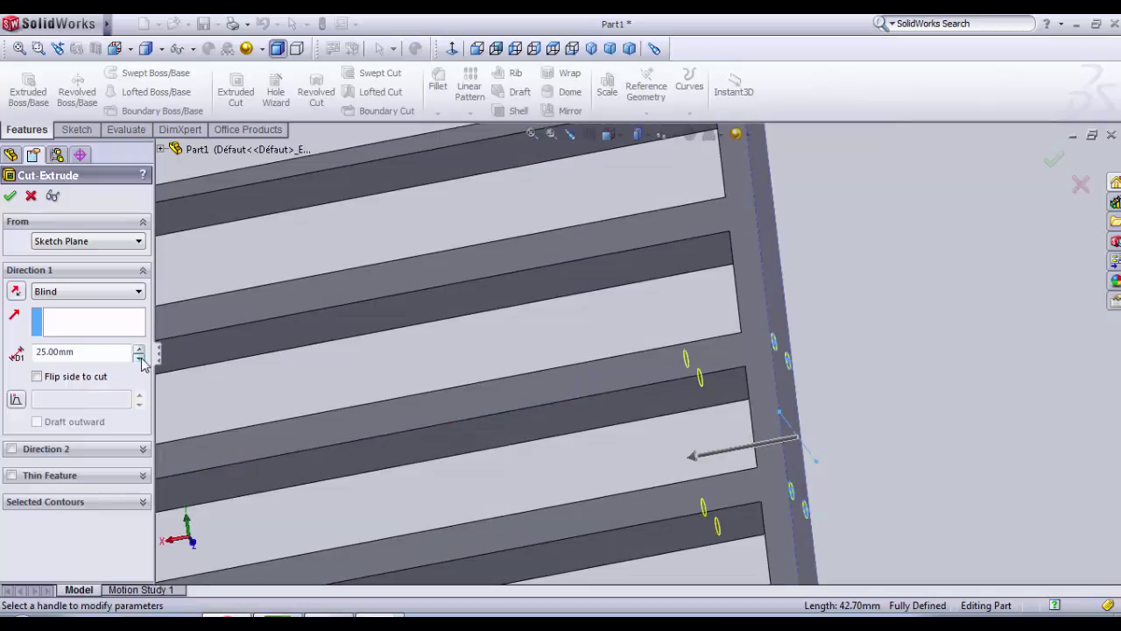
click(140, 359)
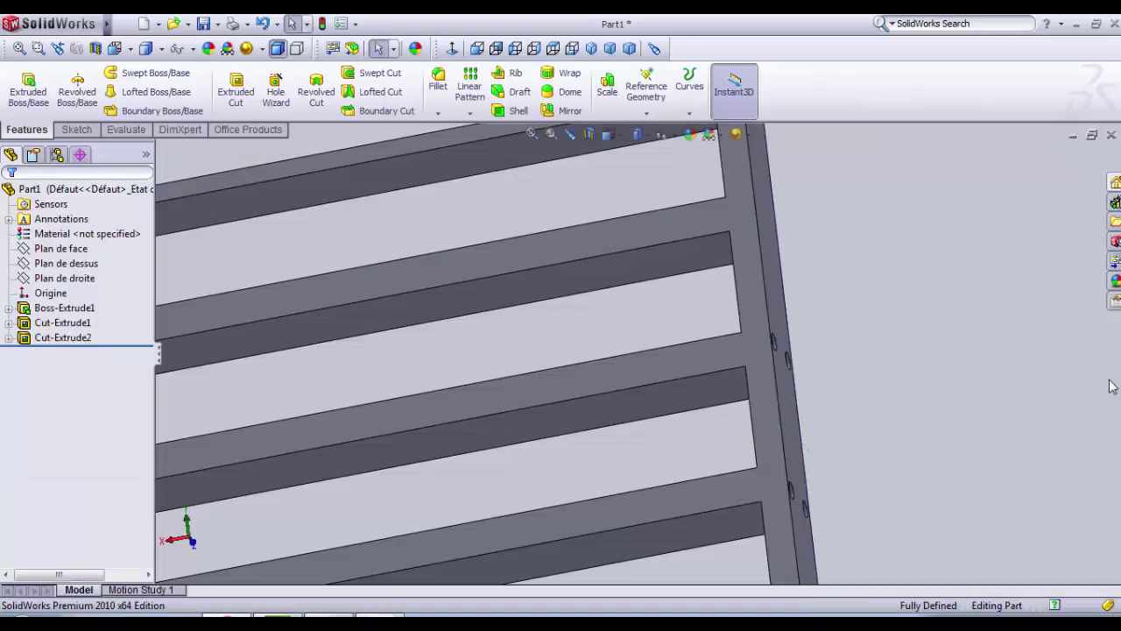
scroll(1001, 471, up, 5)
middle_drag(1000, 471, 920, 483)
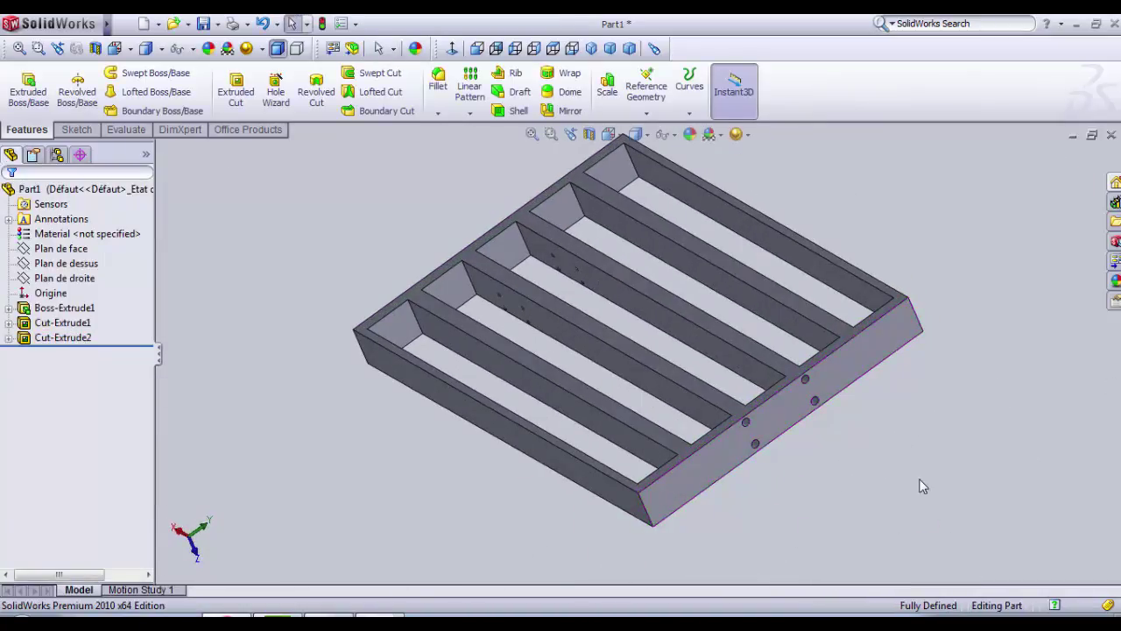
- Start Sketch4 on the side rail's outer face carrying the Ø5 holes
scroll(841, 368, down, 5)
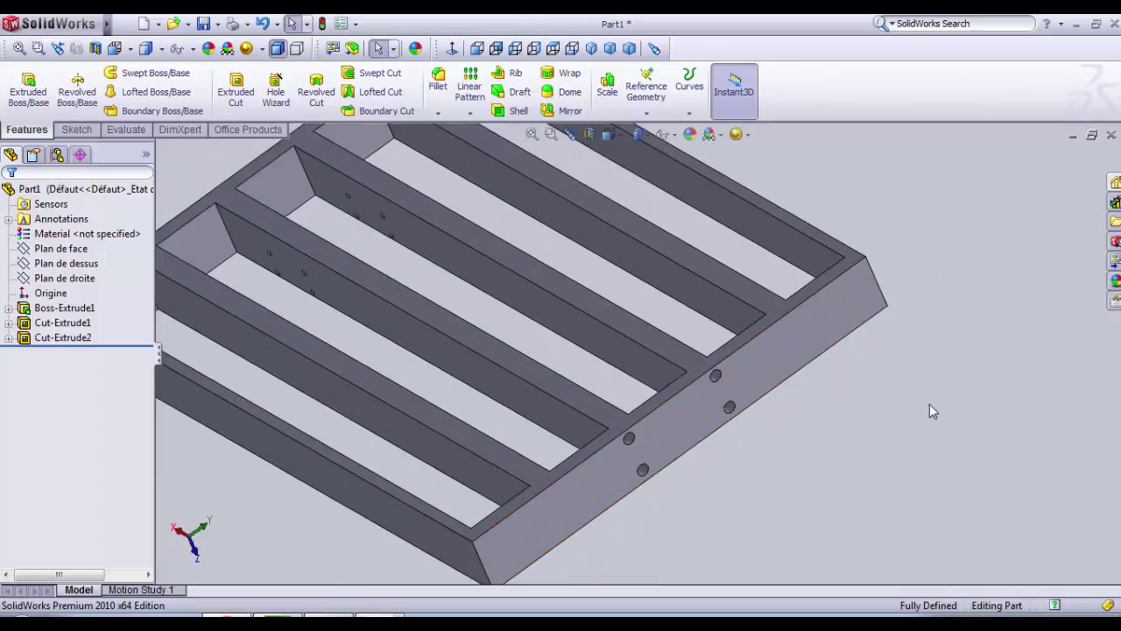
middle_drag(930, 404, 796, 456)
scroll(751, 343, down, 5)
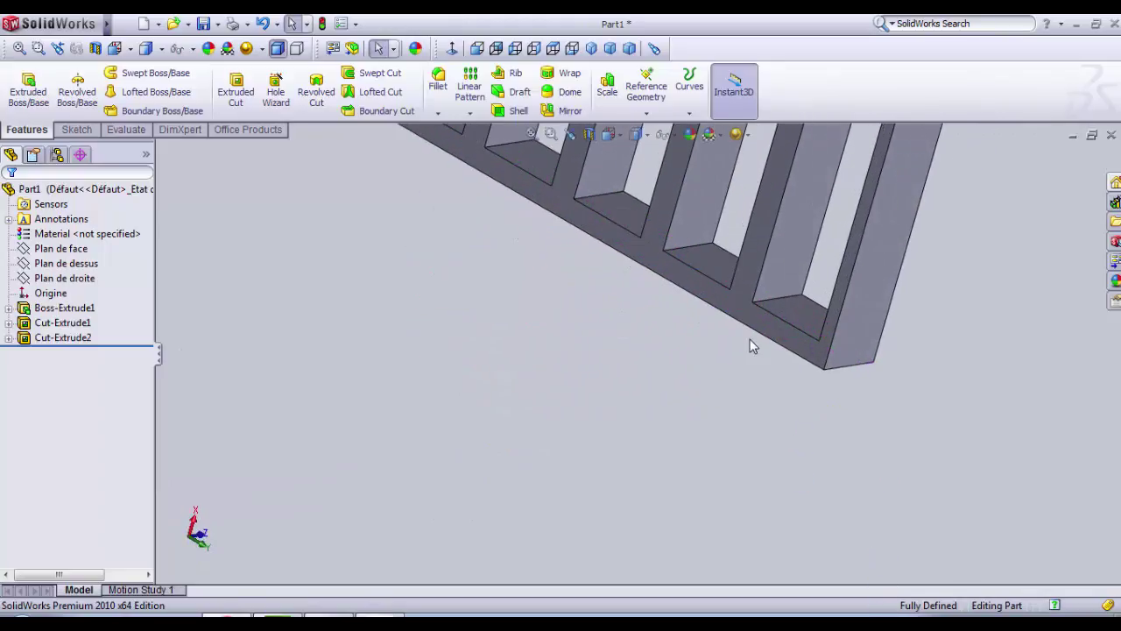
click(802, 315)
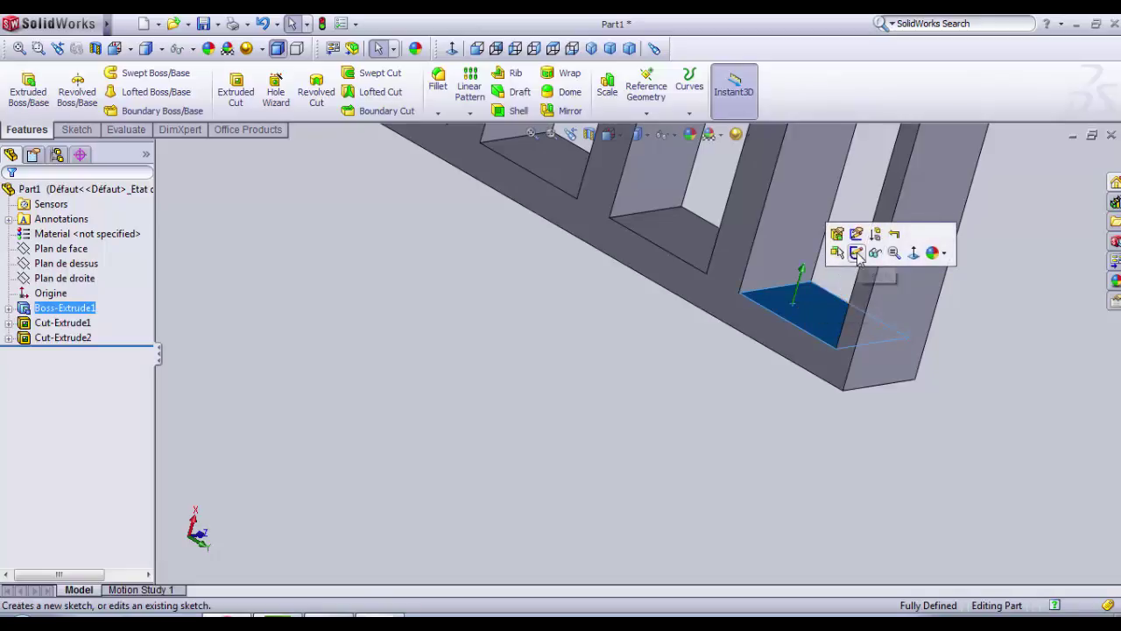
click(780, 437)
middle_drag(780, 438, 793, 268)
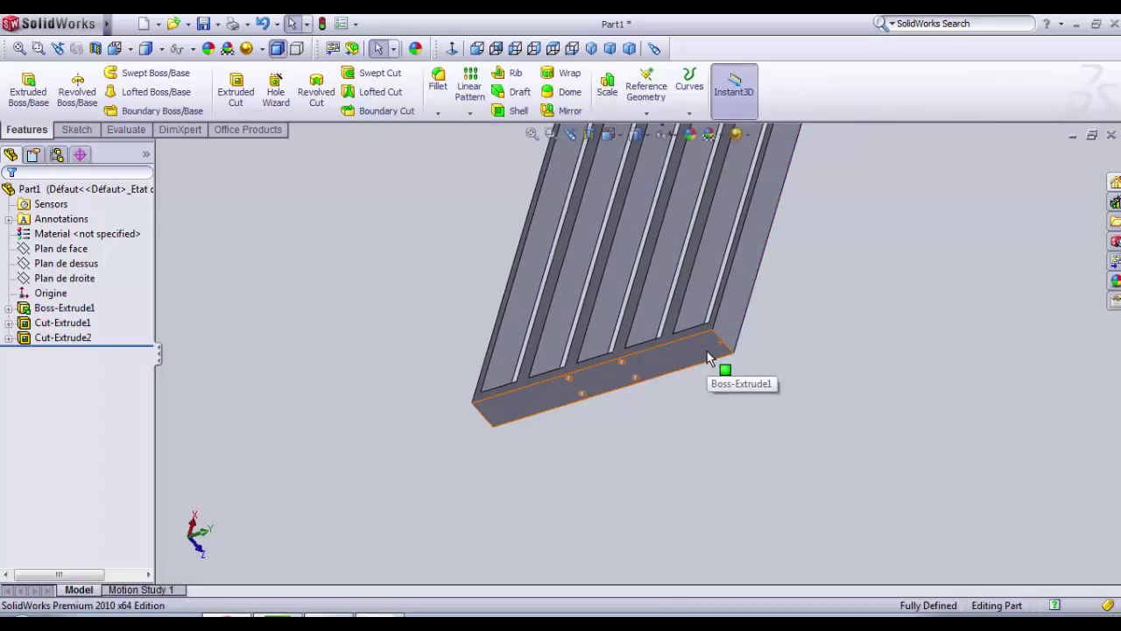
click(710, 357)
scroll(701, 368, down, 3)
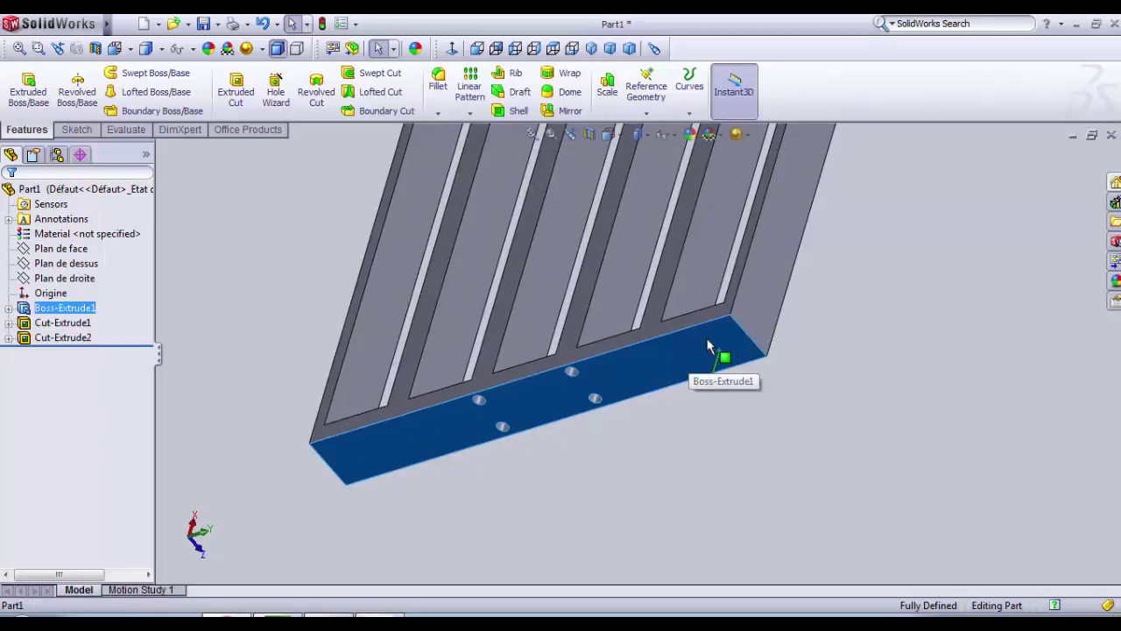
click(673, 386)
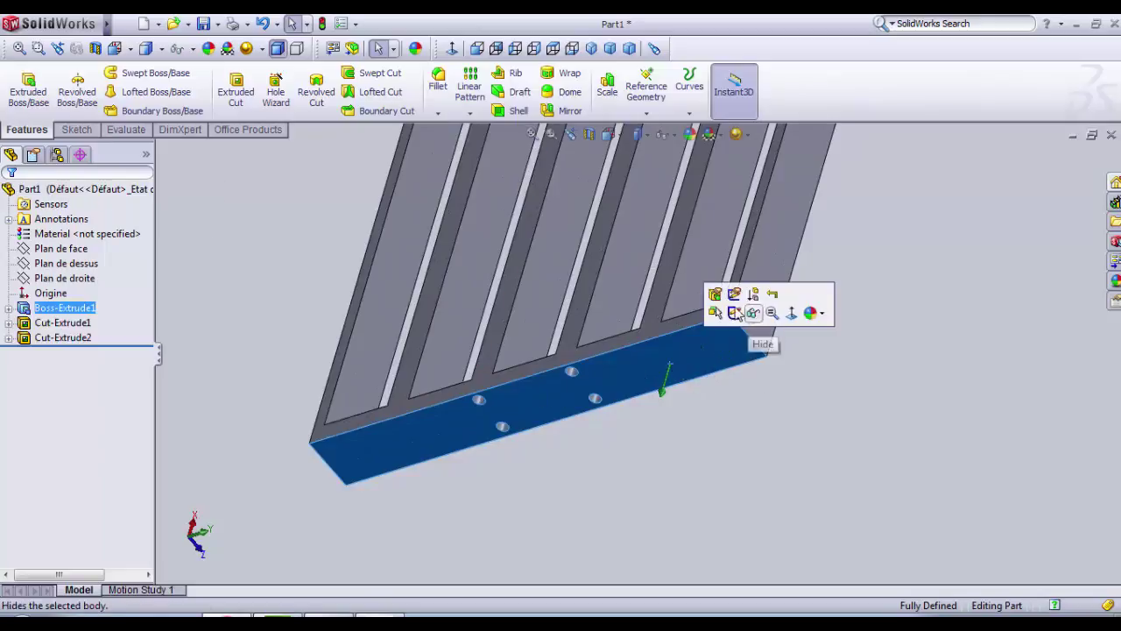
click(736, 313)
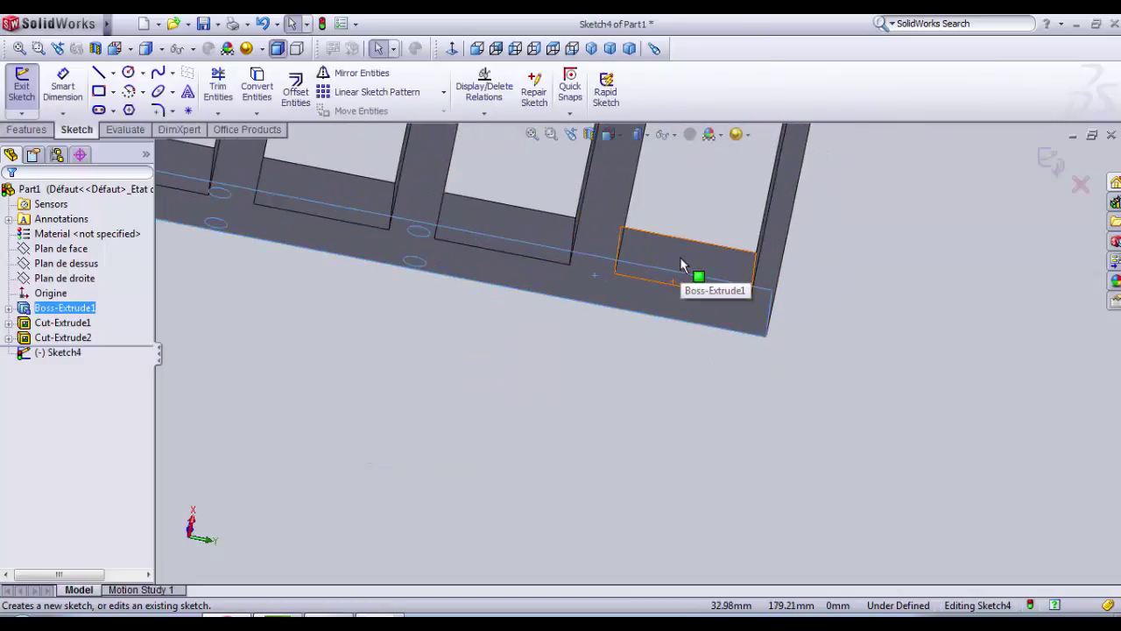
- Convert the rail's small end face outline into the sketch and view it from the Left
click(682, 263)
middle_drag(683, 268, 655, 256)
scroll(653, 263, down, 2)
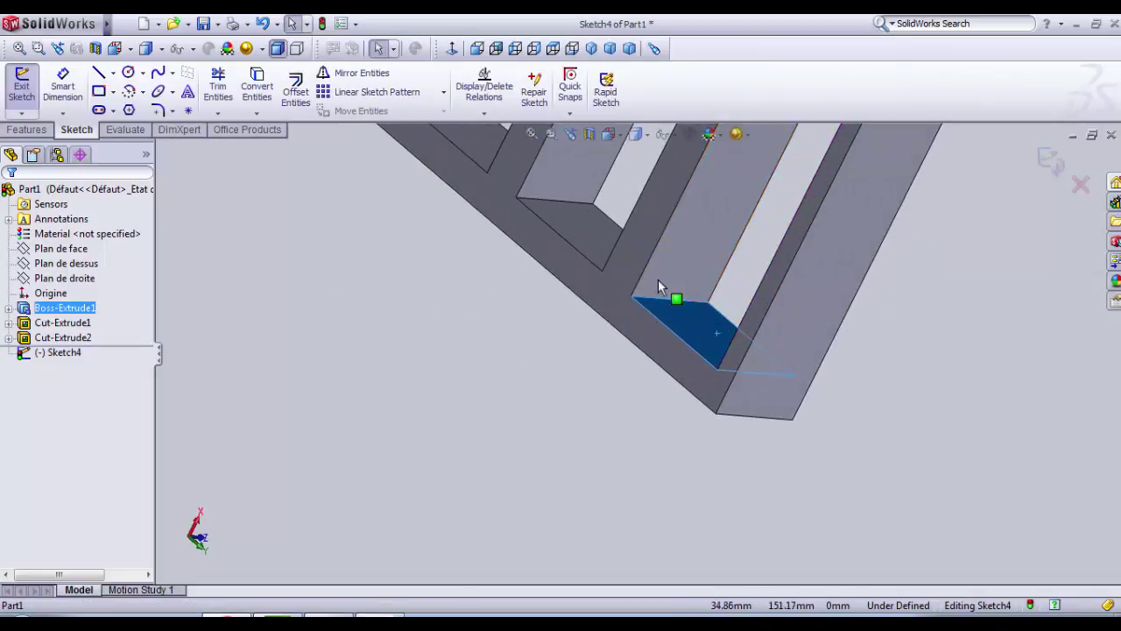
click(260, 98)
scroll(411, 258, up, 3)
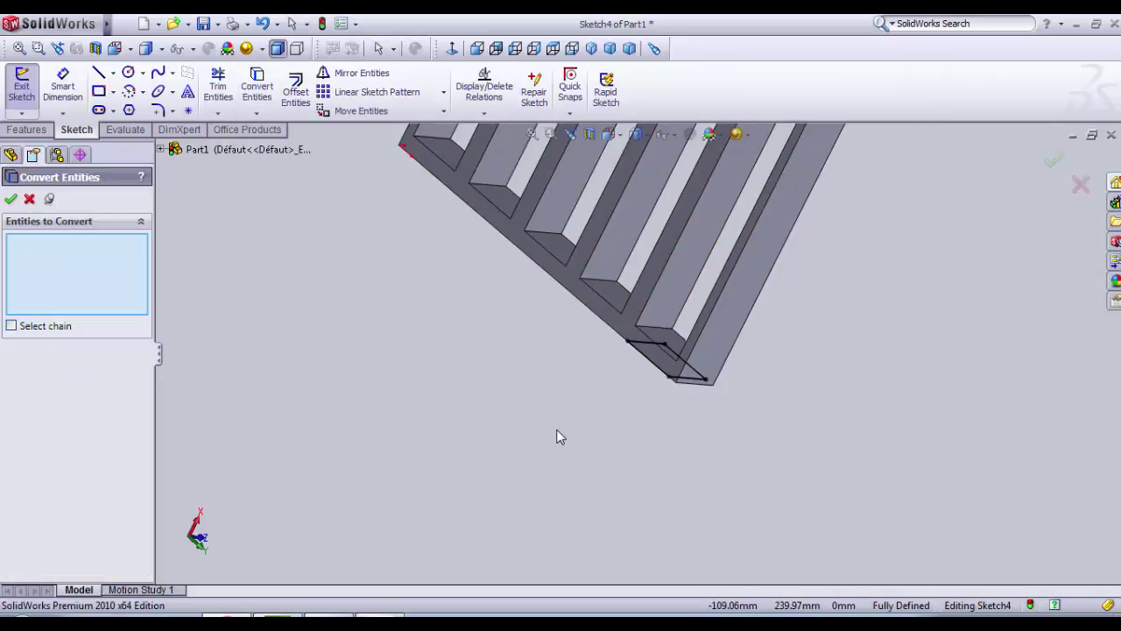
middle_drag(556, 433, 543, 184)
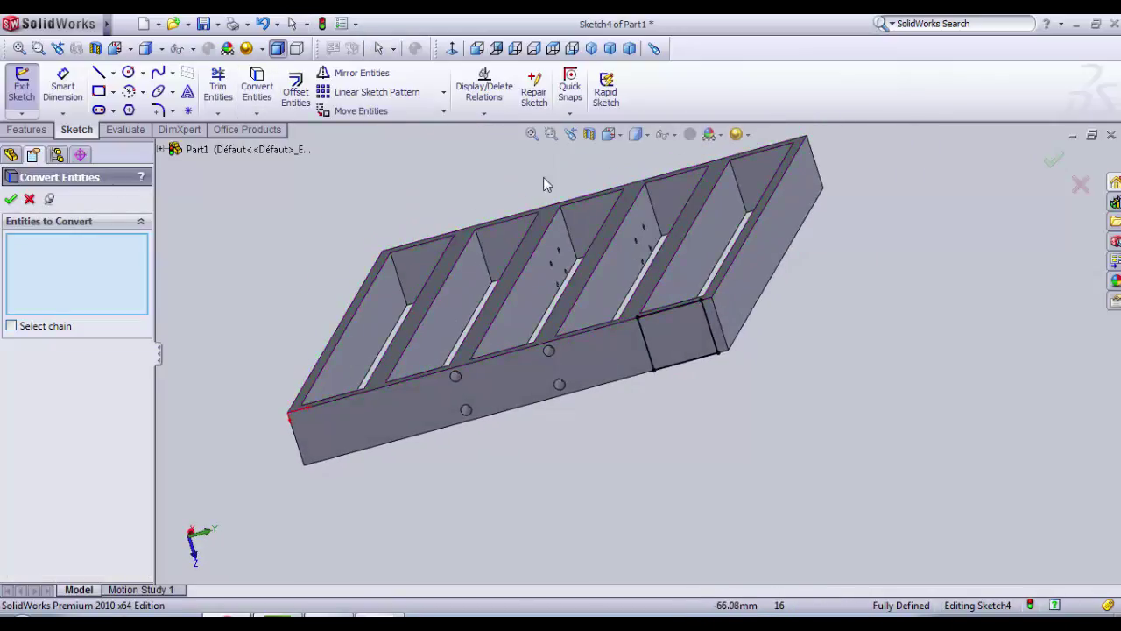
click(29, 199)
click(515, 48)
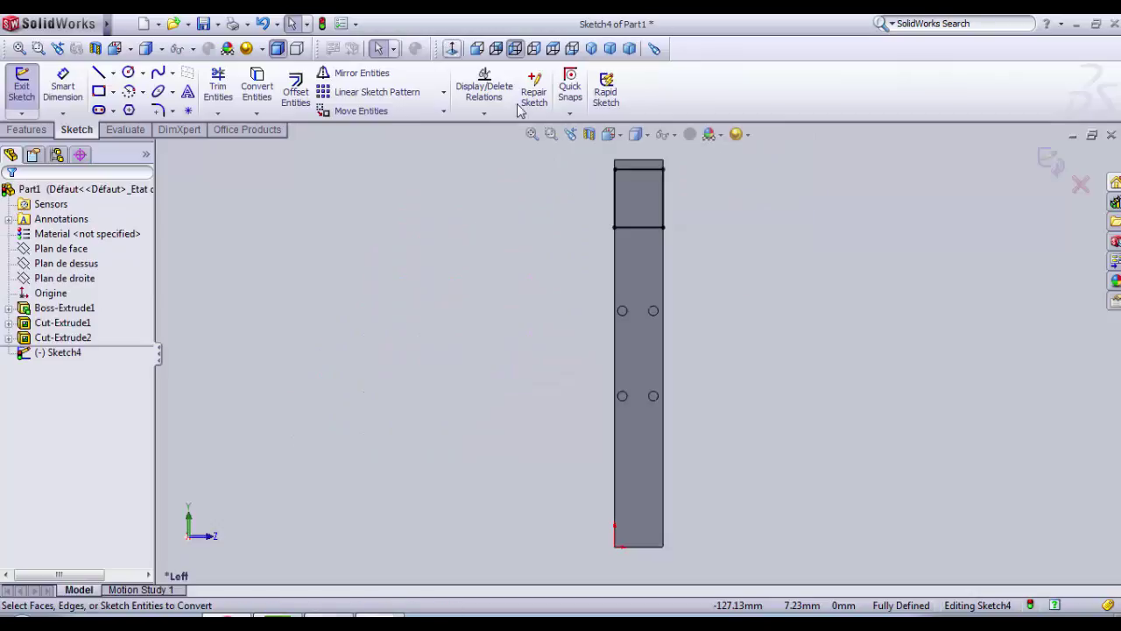
scroll(648, 189, down, 5)
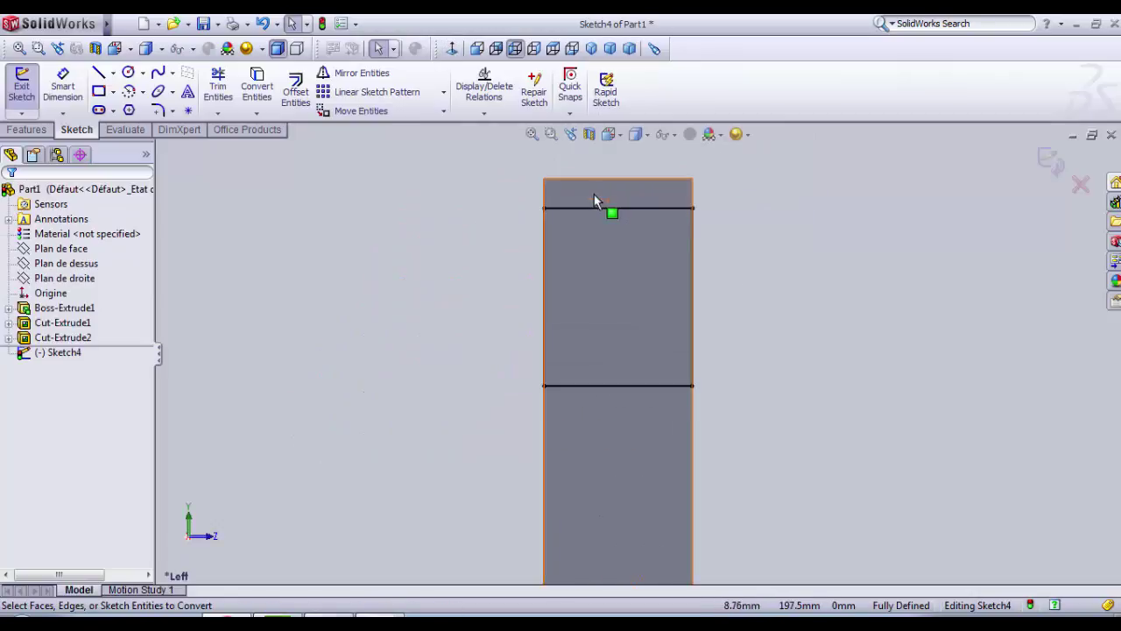
- Draw two corner-to-corner diagonal centerlines across the rectangle
click(113, 73)
click(132, 103)
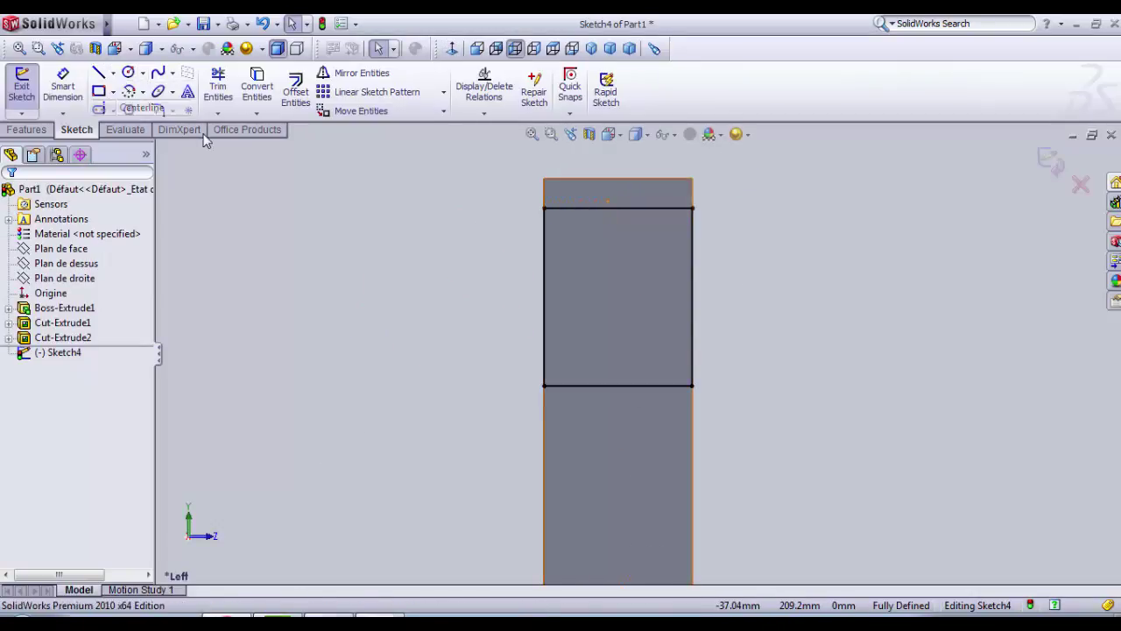
click(545, 209)
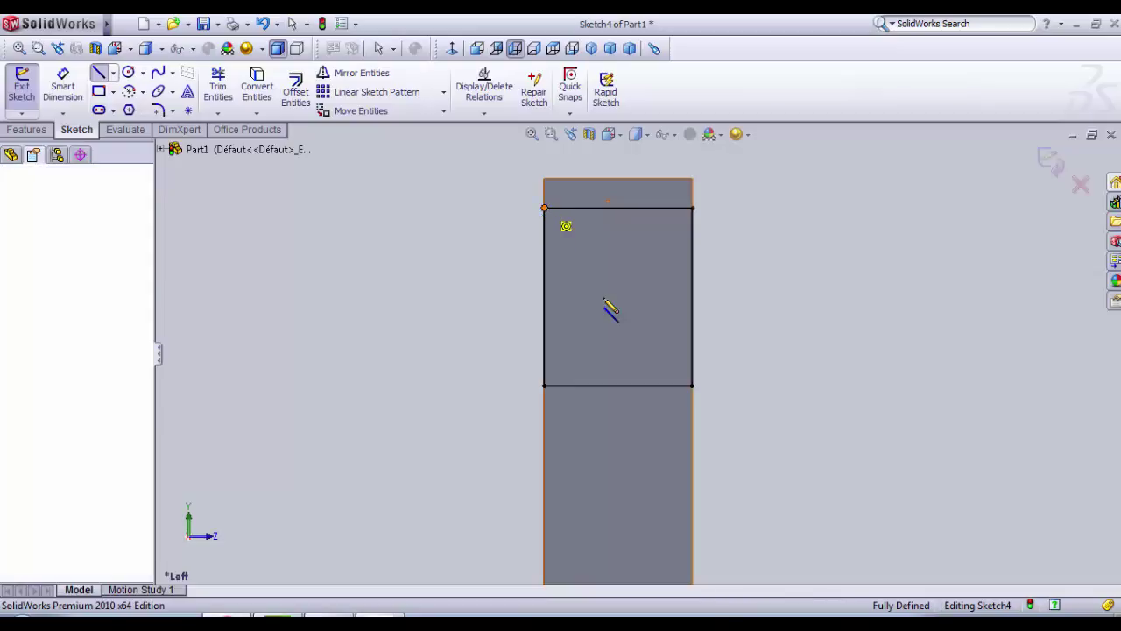
click(694, 386)
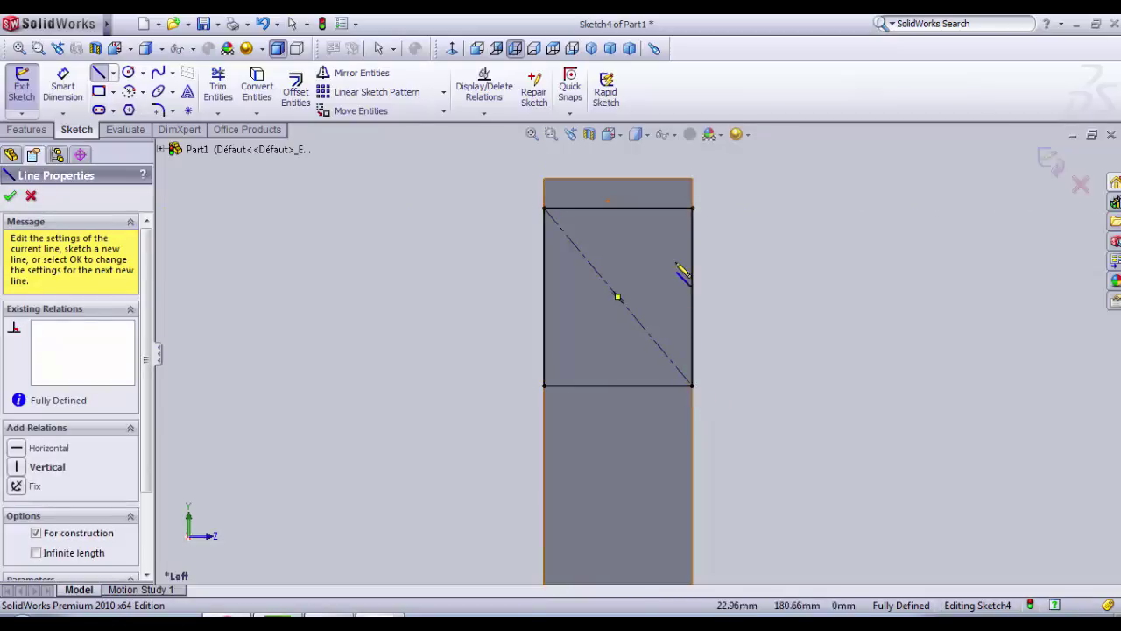
click(693, 209)
click(544, 387)
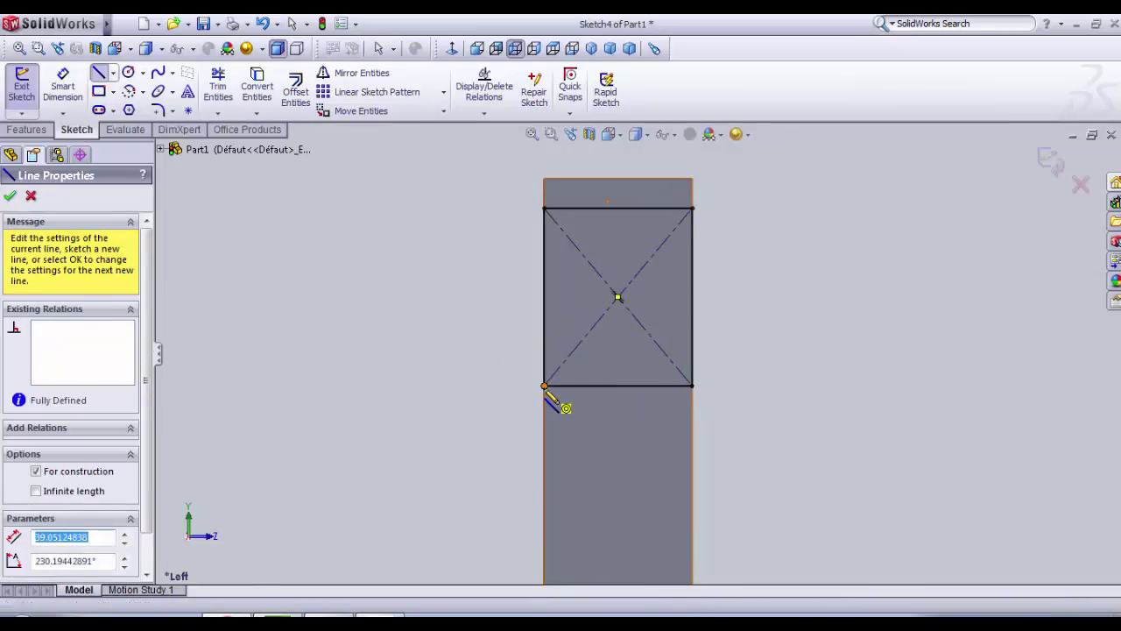
key(Escape)
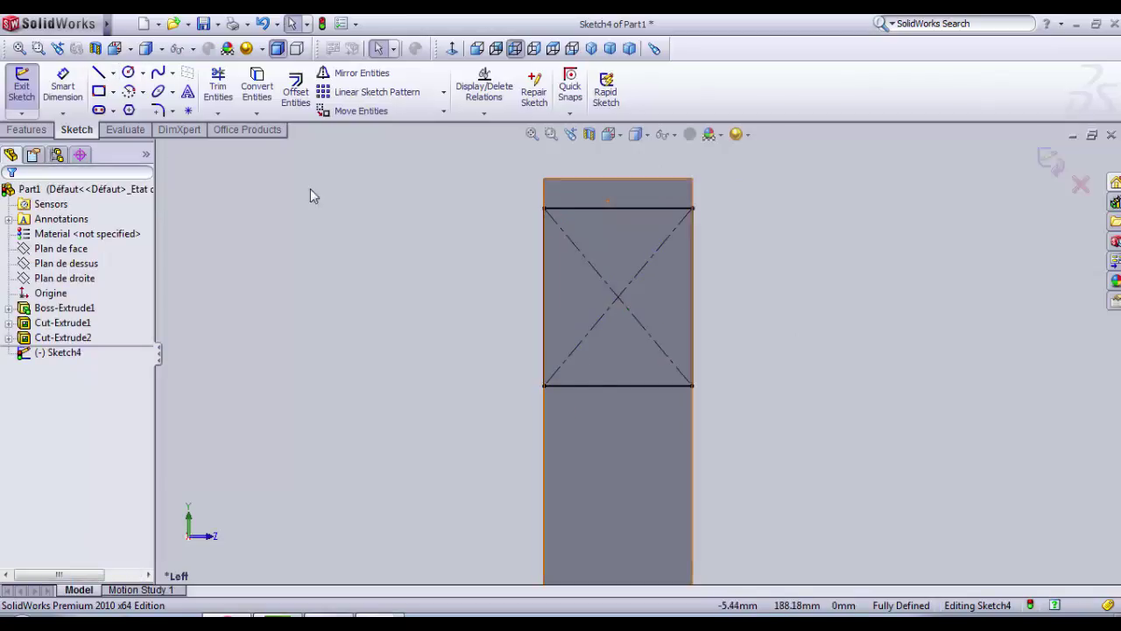
click(128, 73)
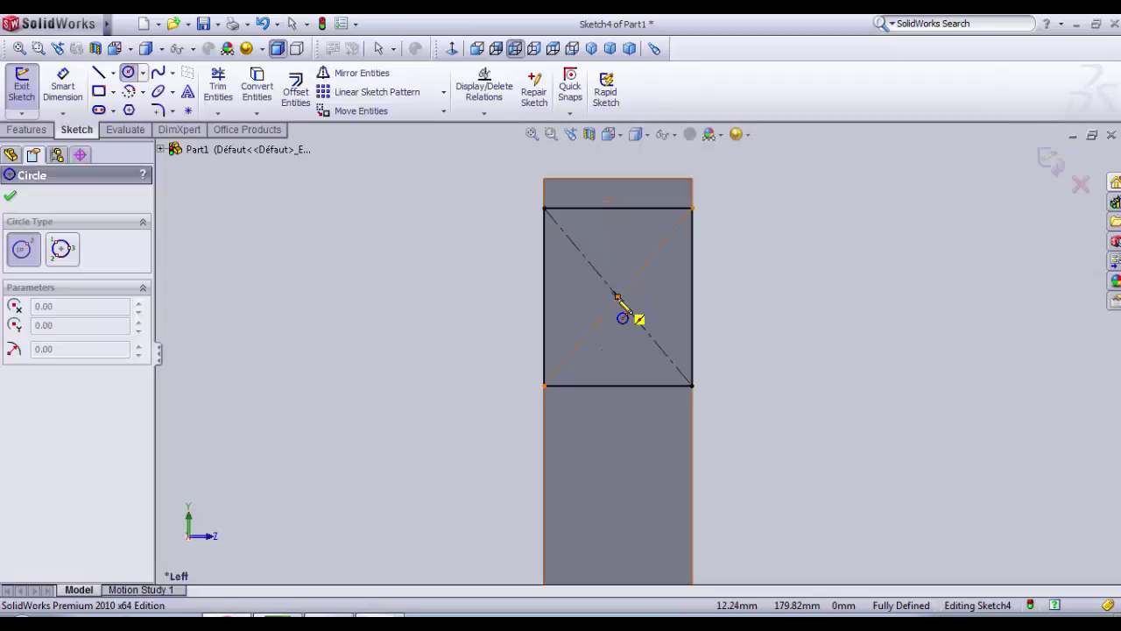
- Draw a Ø2.4 mm circle centred where the diagonals cross
click(617, 298)
click(619, 313)
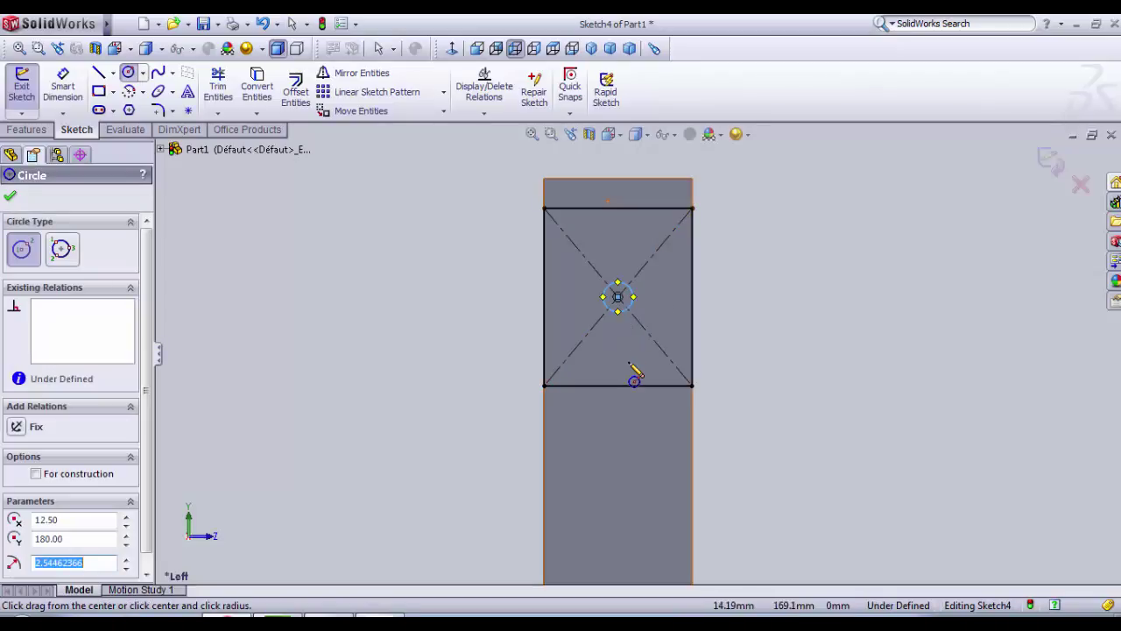
click(62, 86)
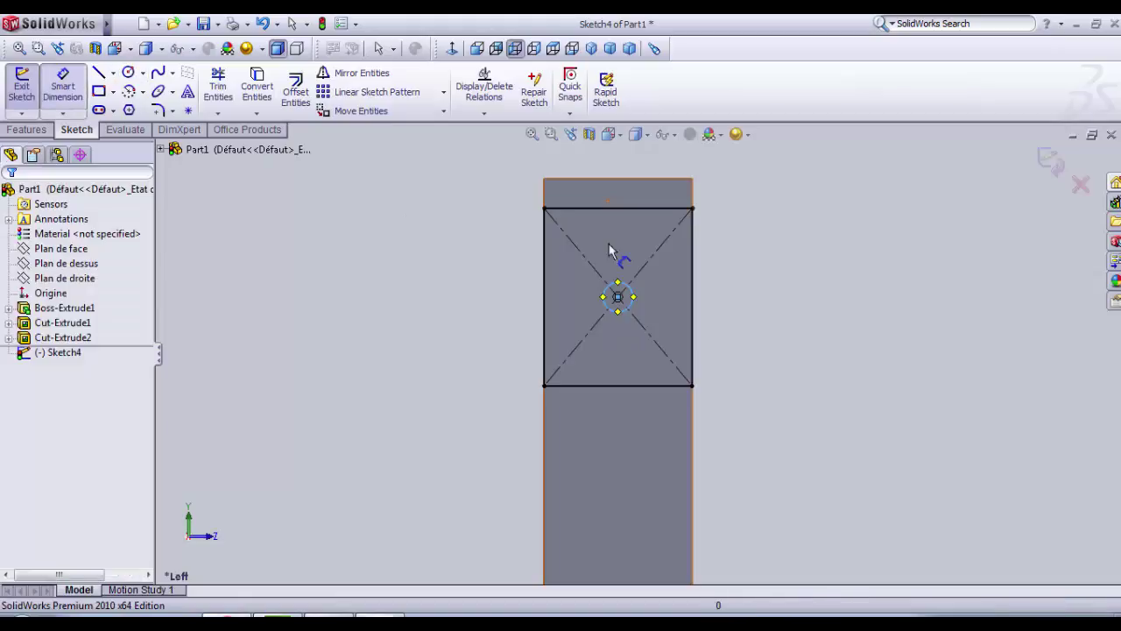
click(634, 297)
click(780, 304)
text(2)
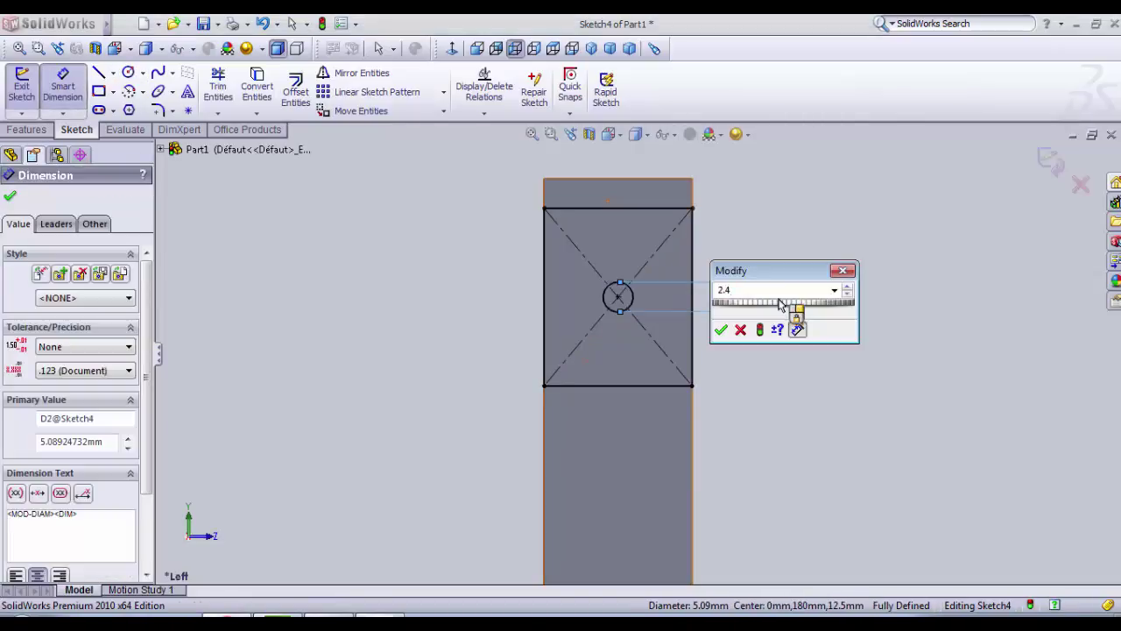
text(.4)
key(Return)
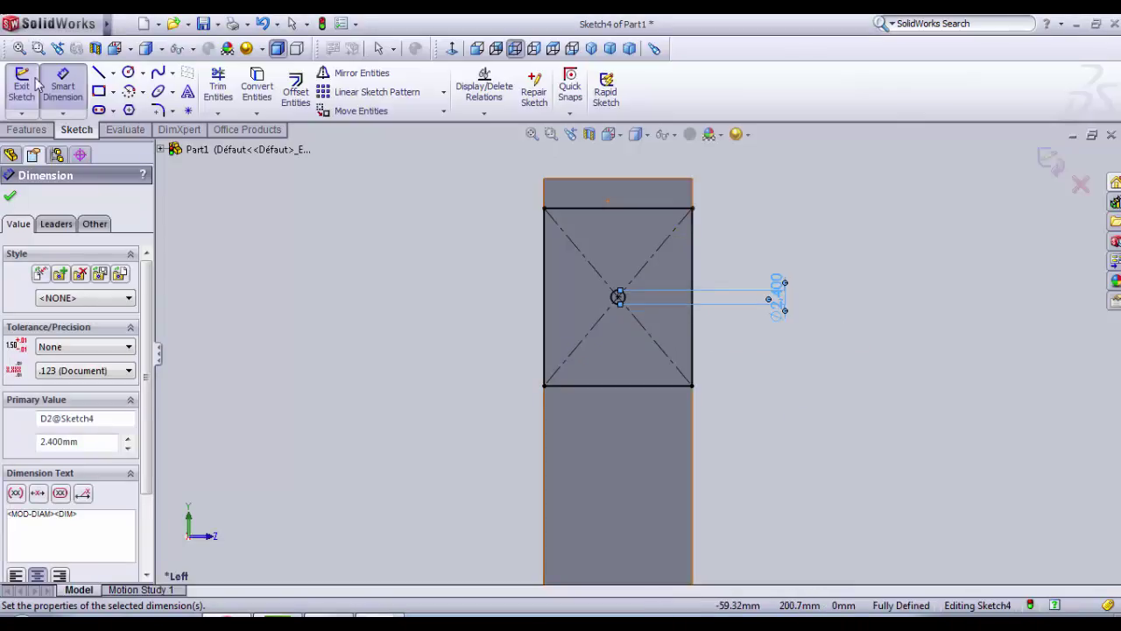
scroll(796, 406, up, 5)
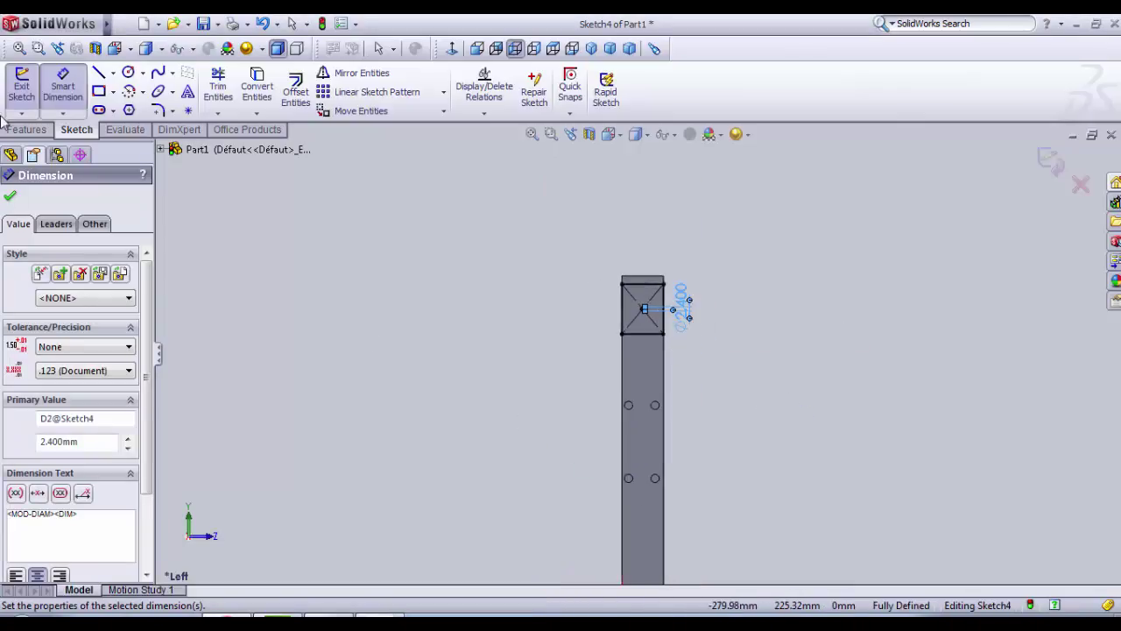
- Draw a horizontal centerline starting at the part's left edge
click(113, 73)
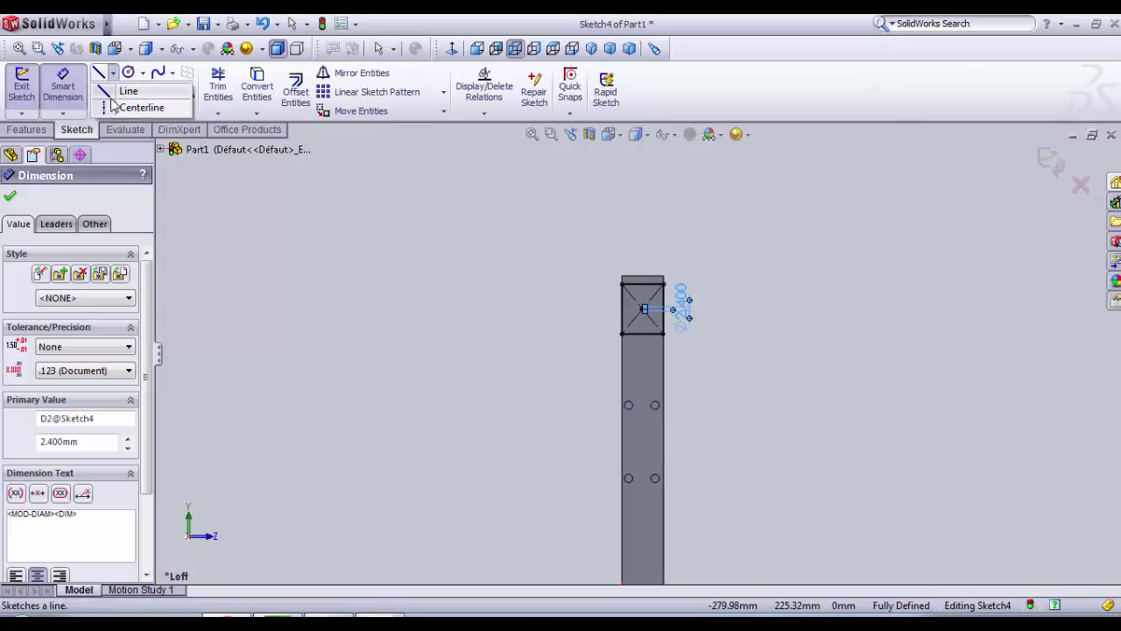
click(131, 107)
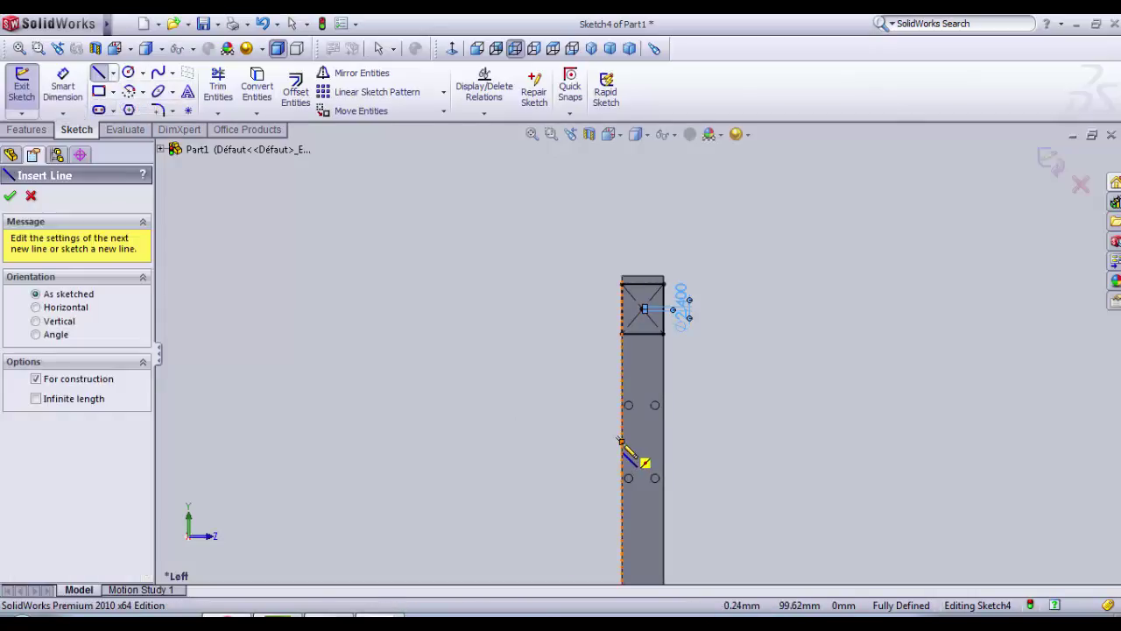
click(622, 442)
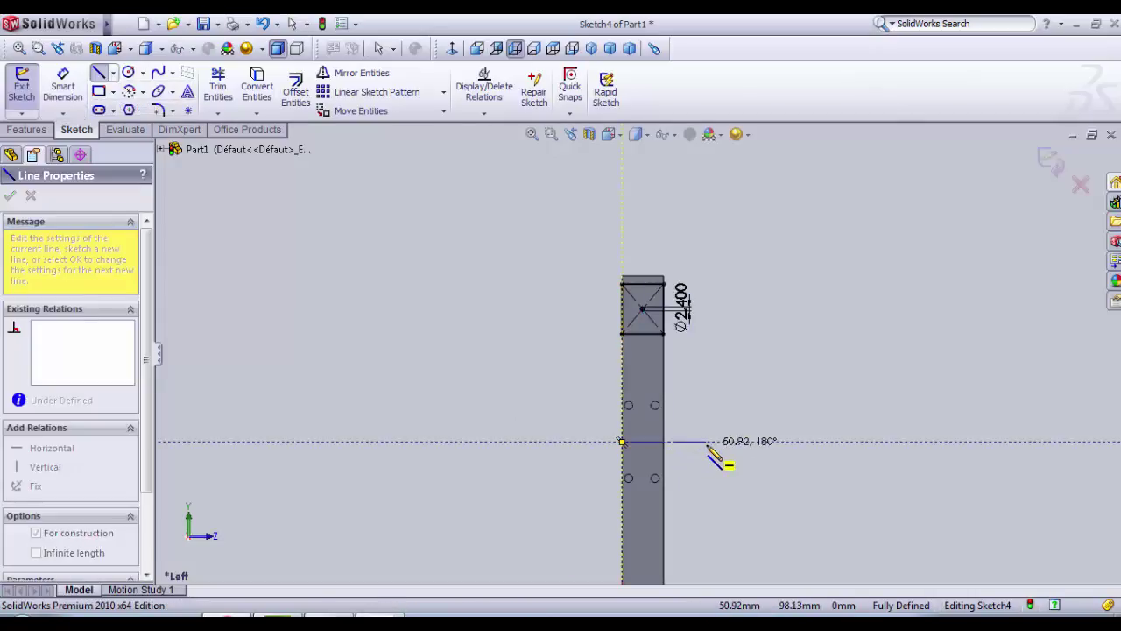
click(706, 441)
key(Escape)
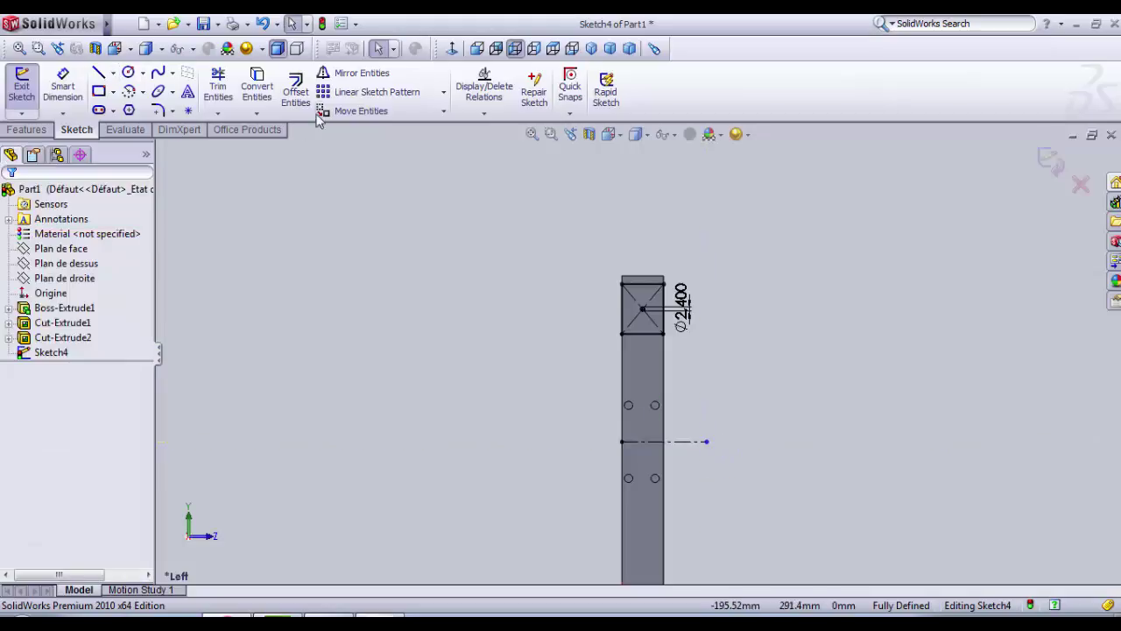
- Mirror the Ø2.4 mm circle about the horizontal centerline to add a second circle lower down
click(338, 76)
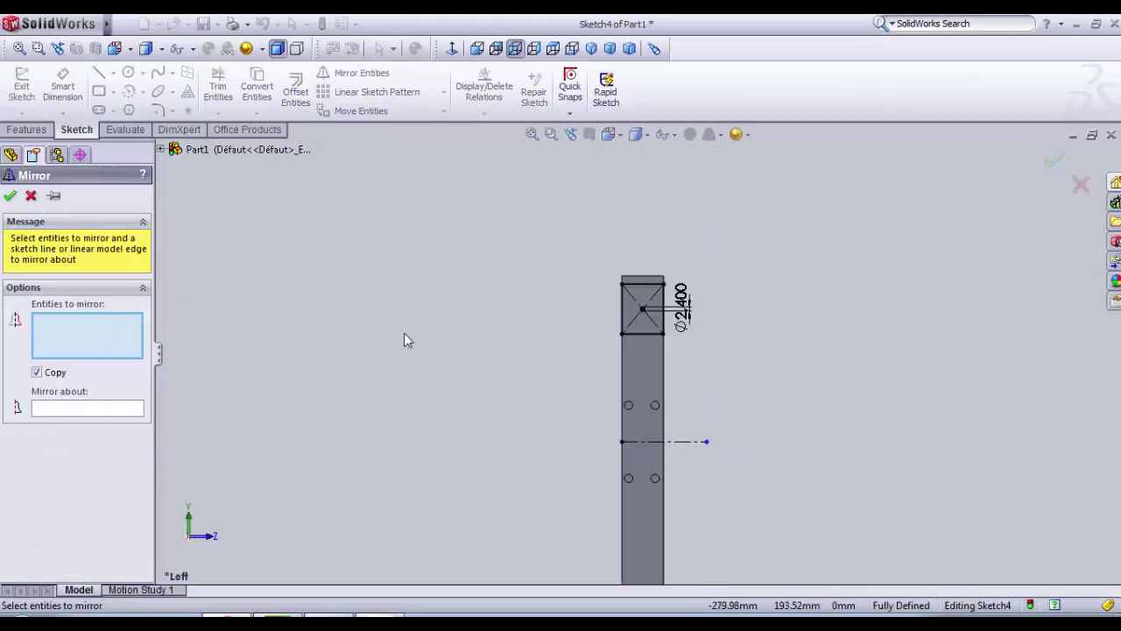
scroll(770, 367, down, 6)
click(792, 343)
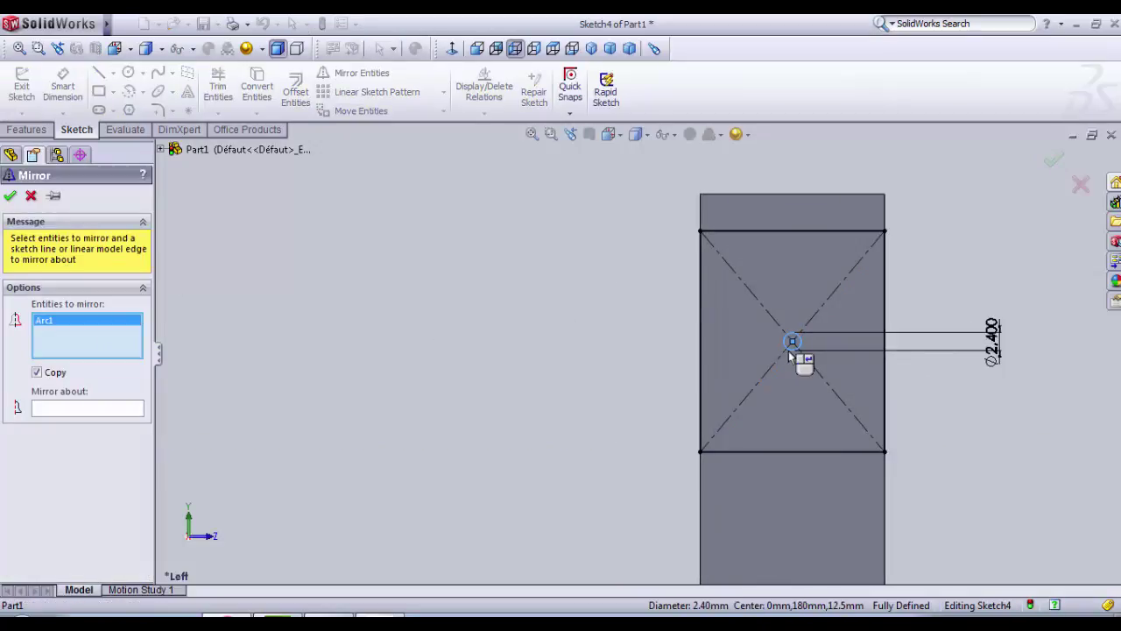
scroll(801, 363, up, 5)
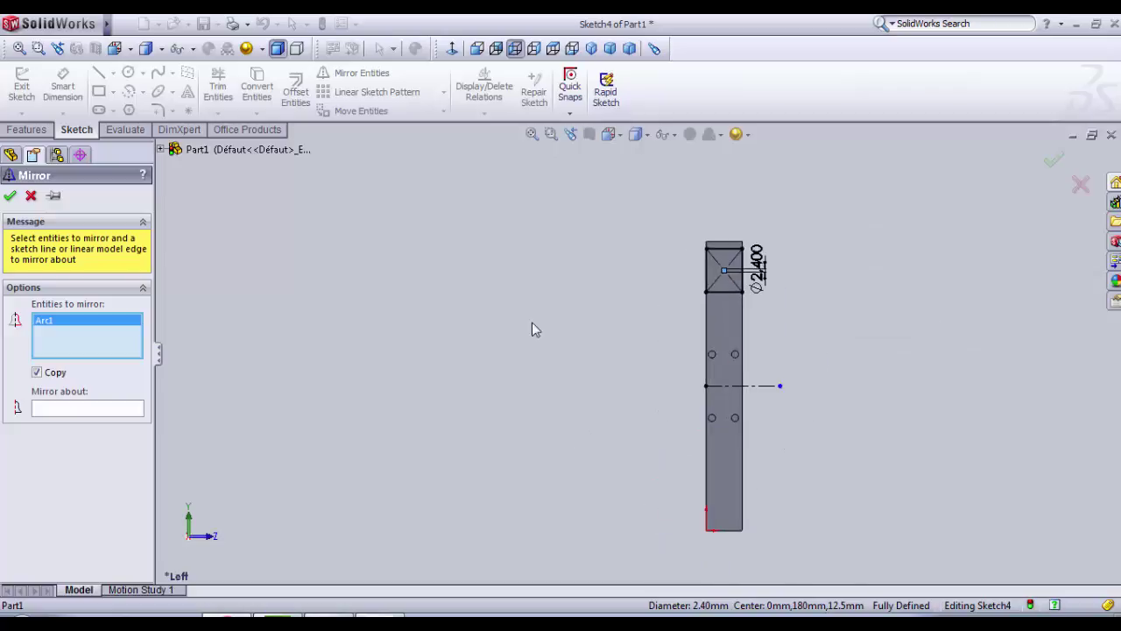
click(105, 409)
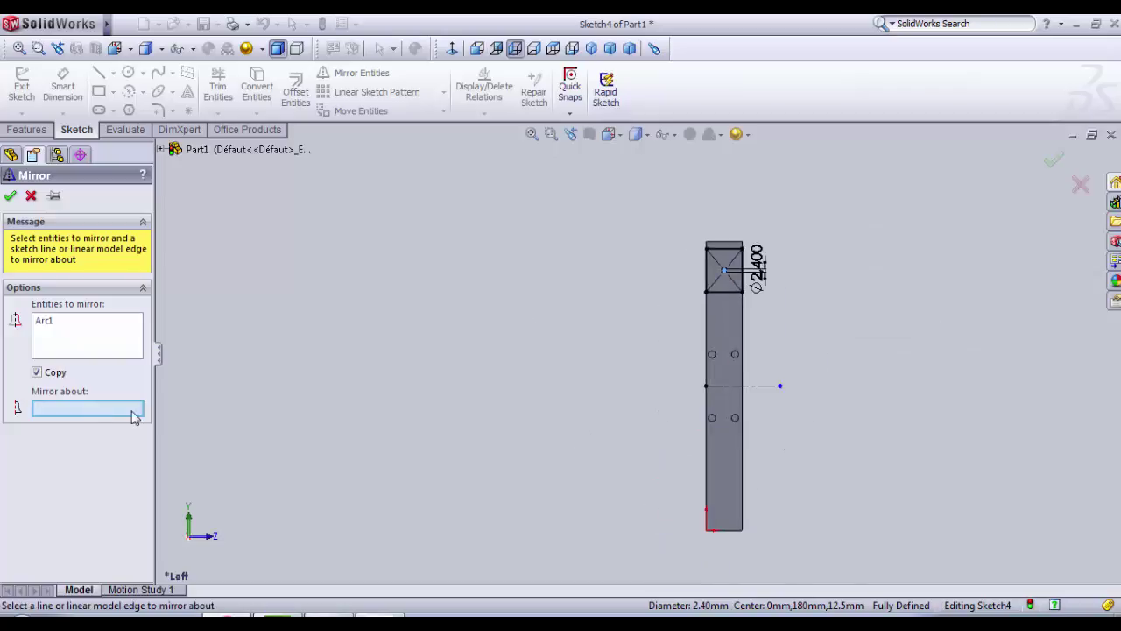
click(755, 387)
click(12, 192)
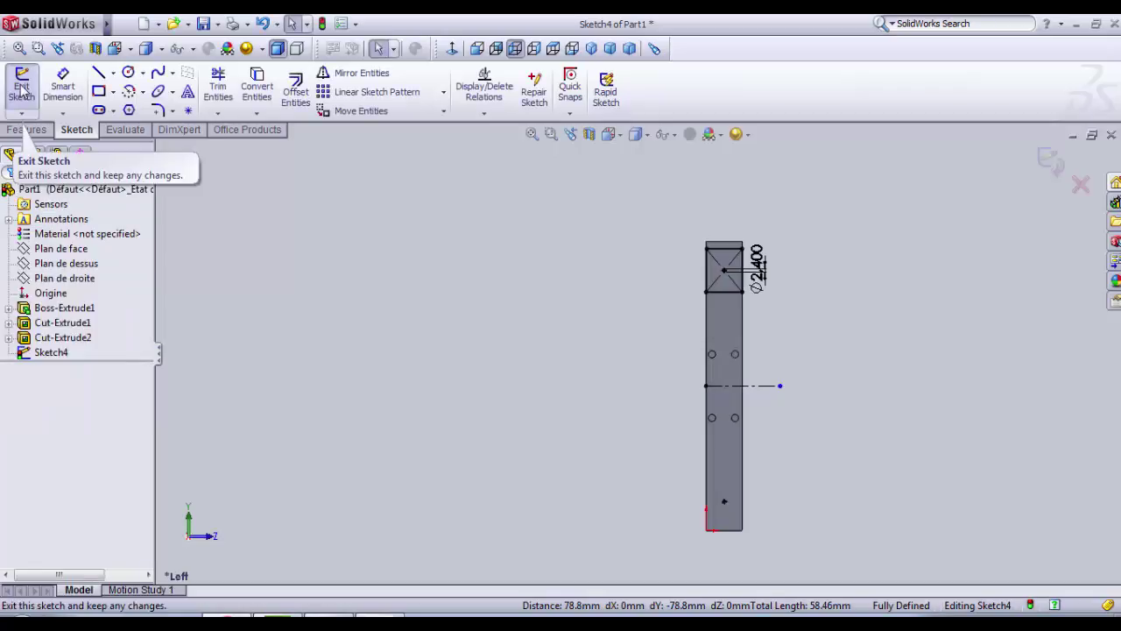
- Trim the square's top, bottom and right lines, then exit Sketch4
click(219, 86)
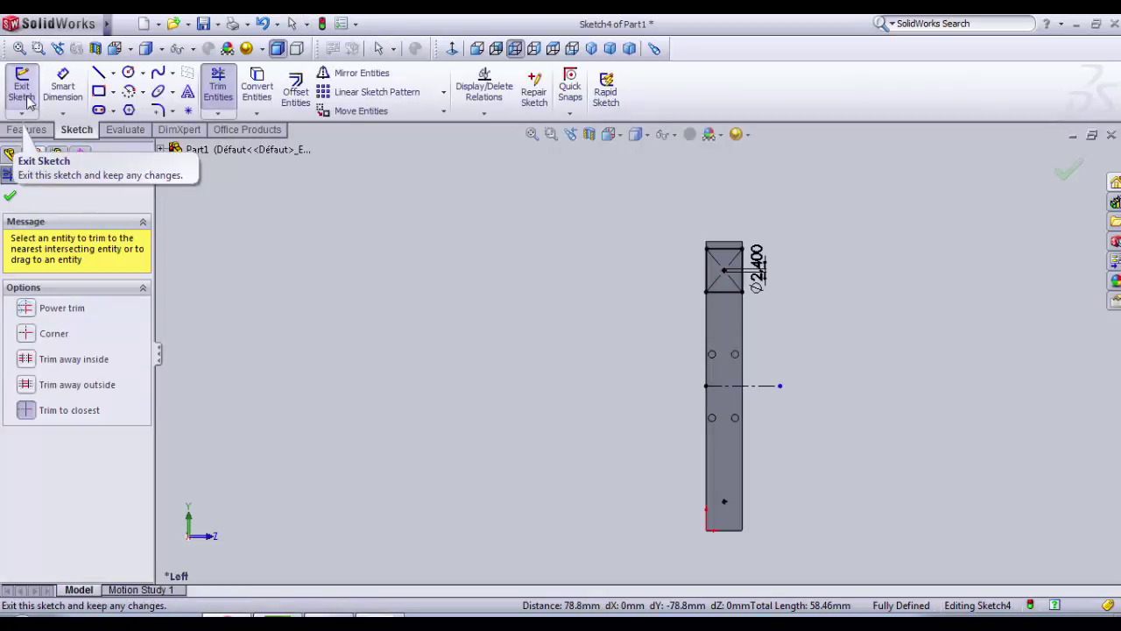
scroll(491, 219, down, 3)
scroll(997, 438, down, 2)
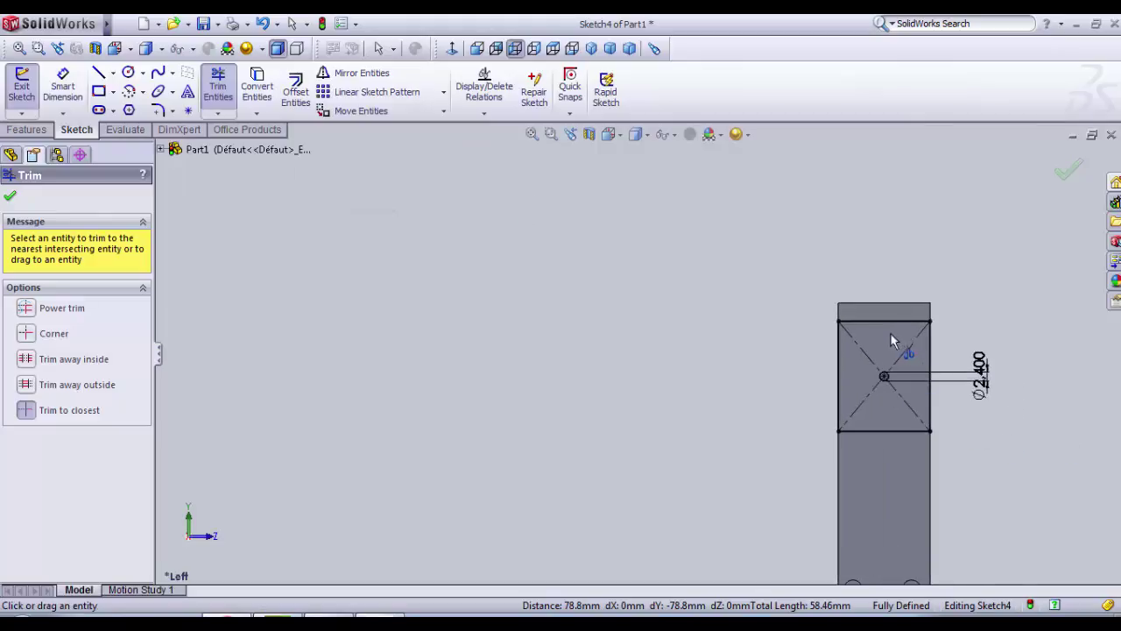
click(889, 321)
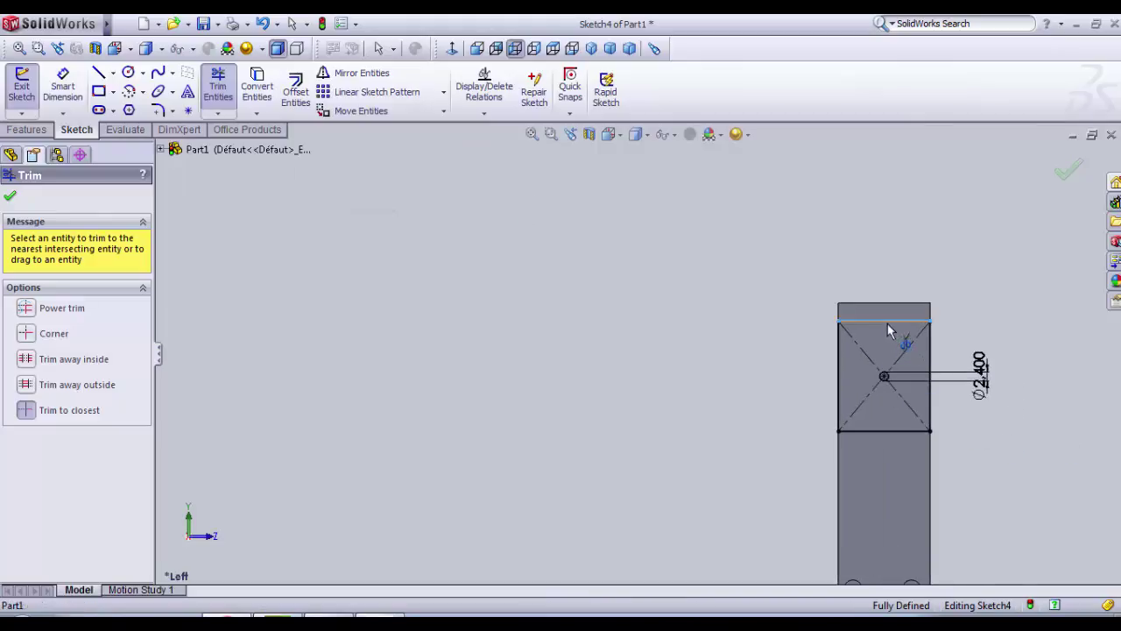
click(898, 430)
click(932, 425)
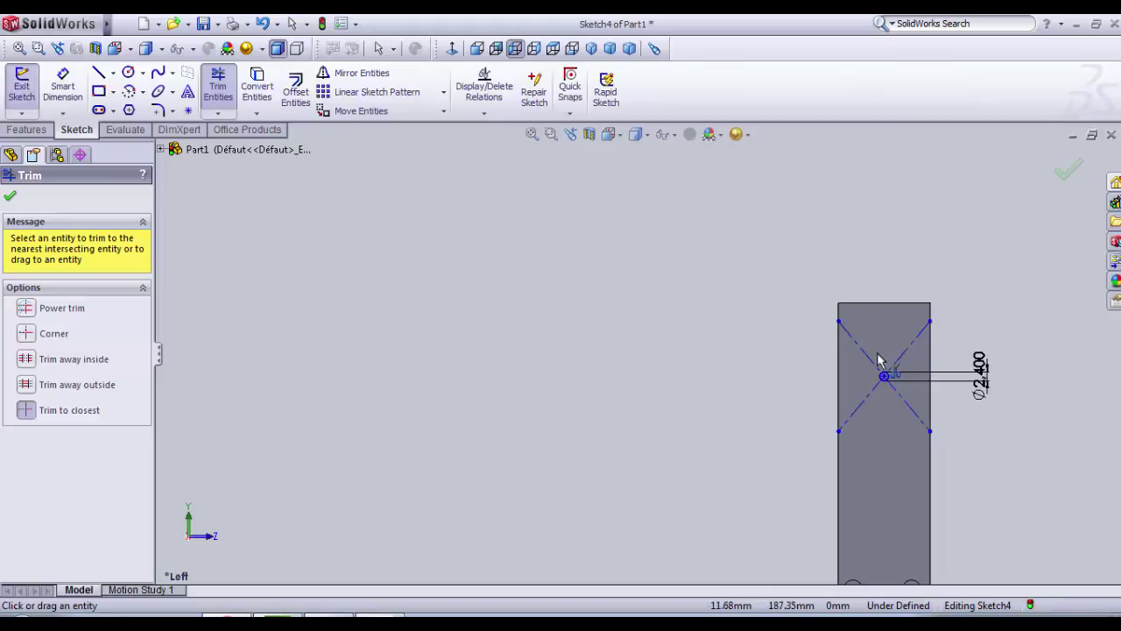
click(22, 85)
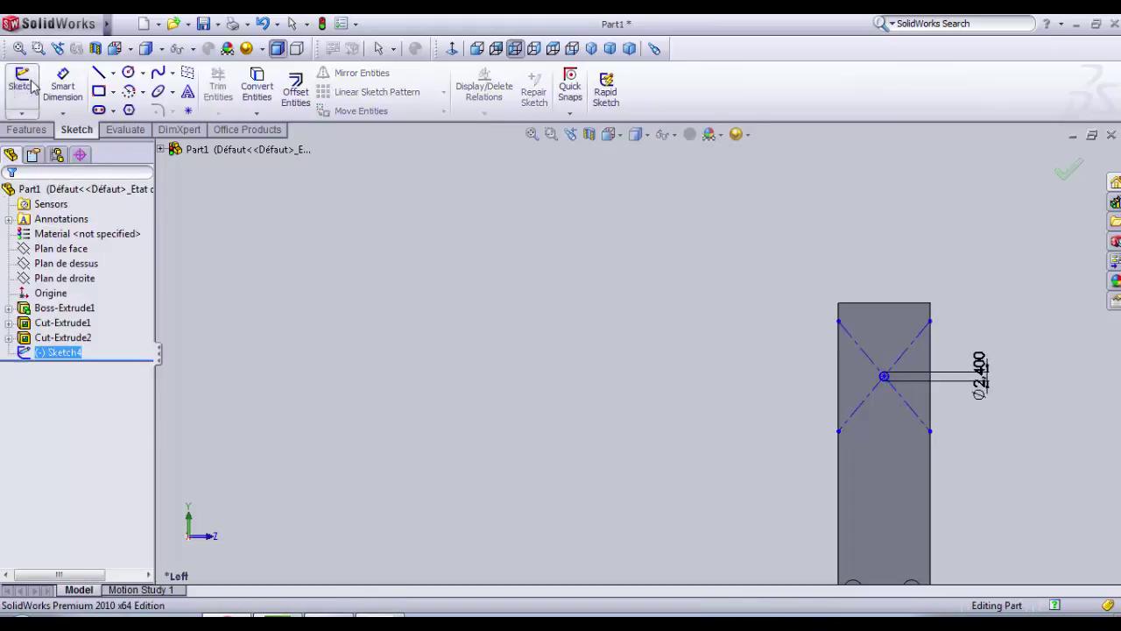
scroll(666, 359, up, 3)
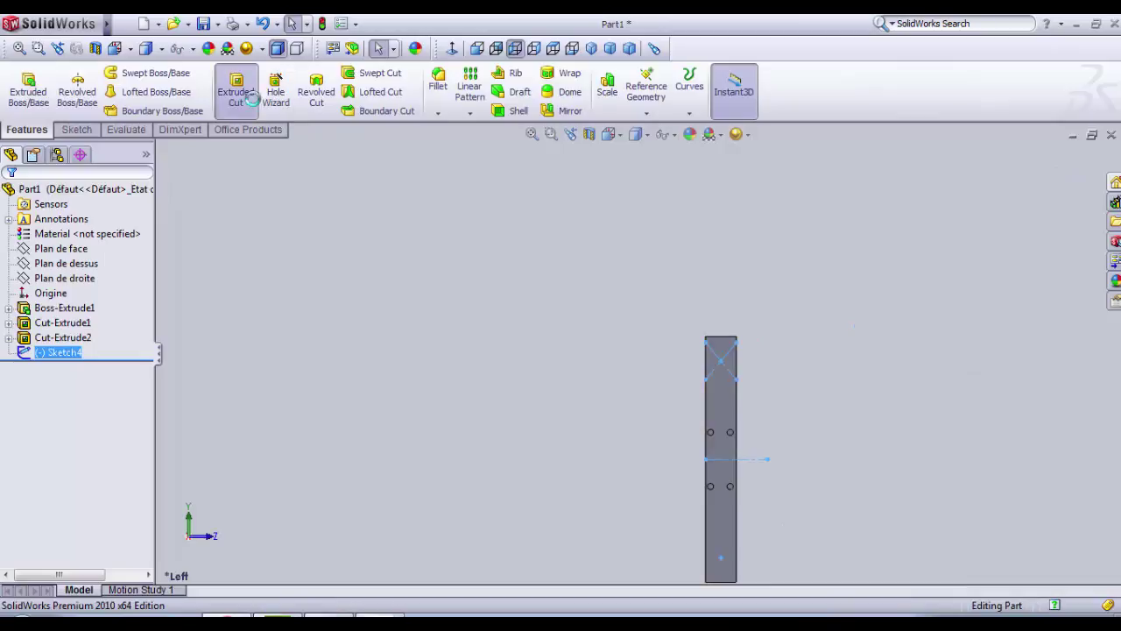
- Cut the Ø2.4 holes Up To Surface at the part's end face as Cut-Extrude3
click(236, 87)
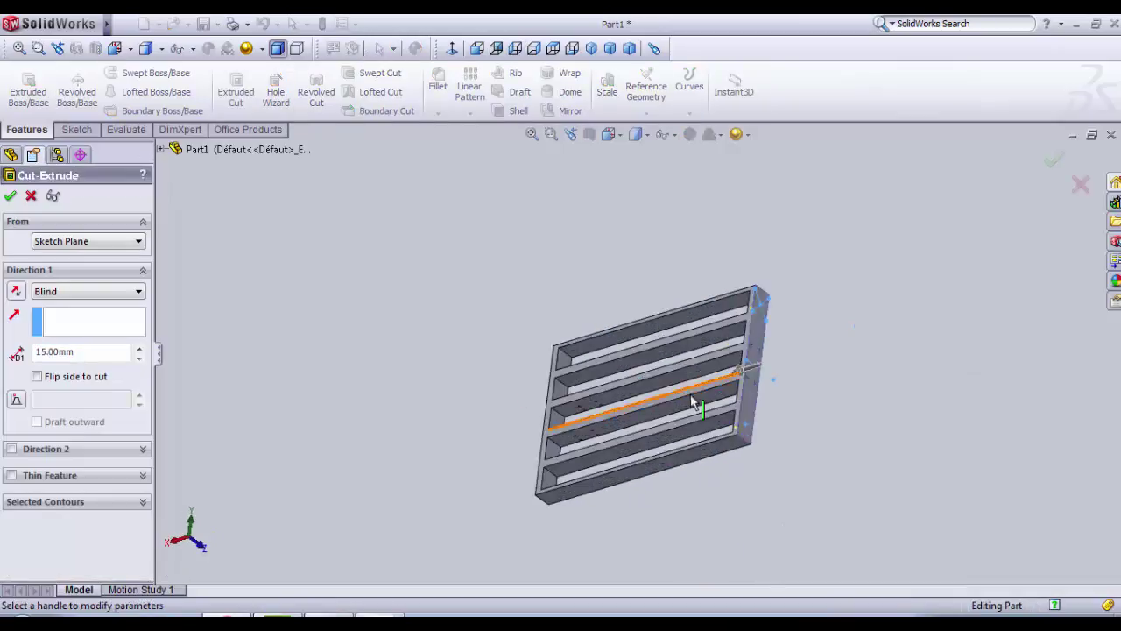
middle_drag(601, 447, 412, 403)
click(88, 296)
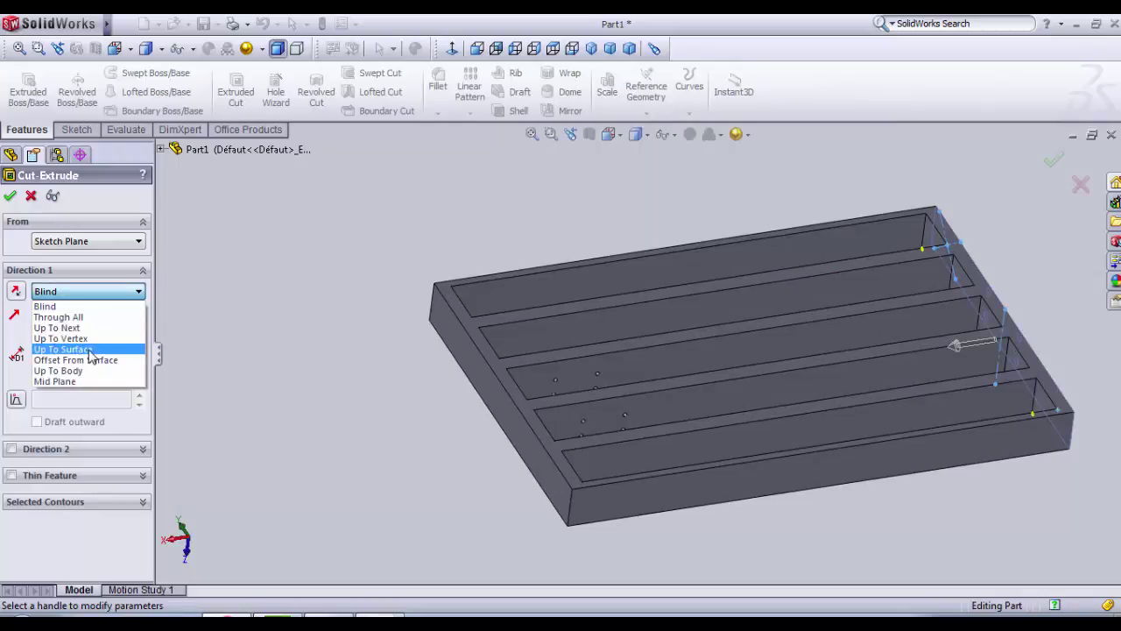
click(91, 351)
click(492, 382)
middle_drag(492, 382, 444, 465)
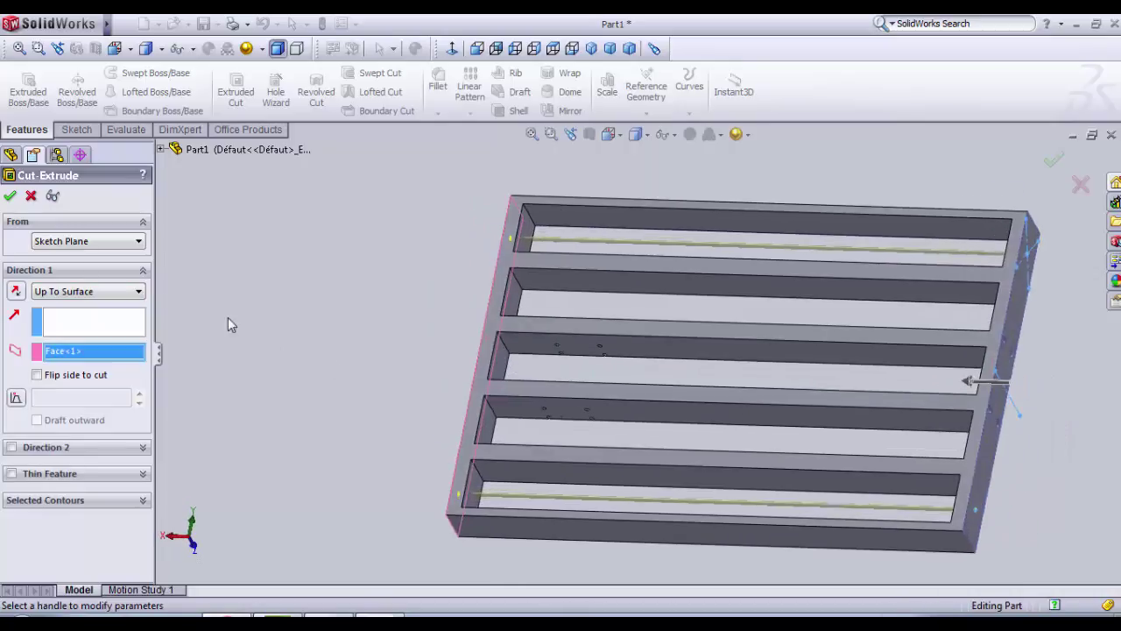
click(9, 195)
middle_drag(388, 426, 565, 329)
click(940, 197)
middle_drag(940, 197, 458, 195)
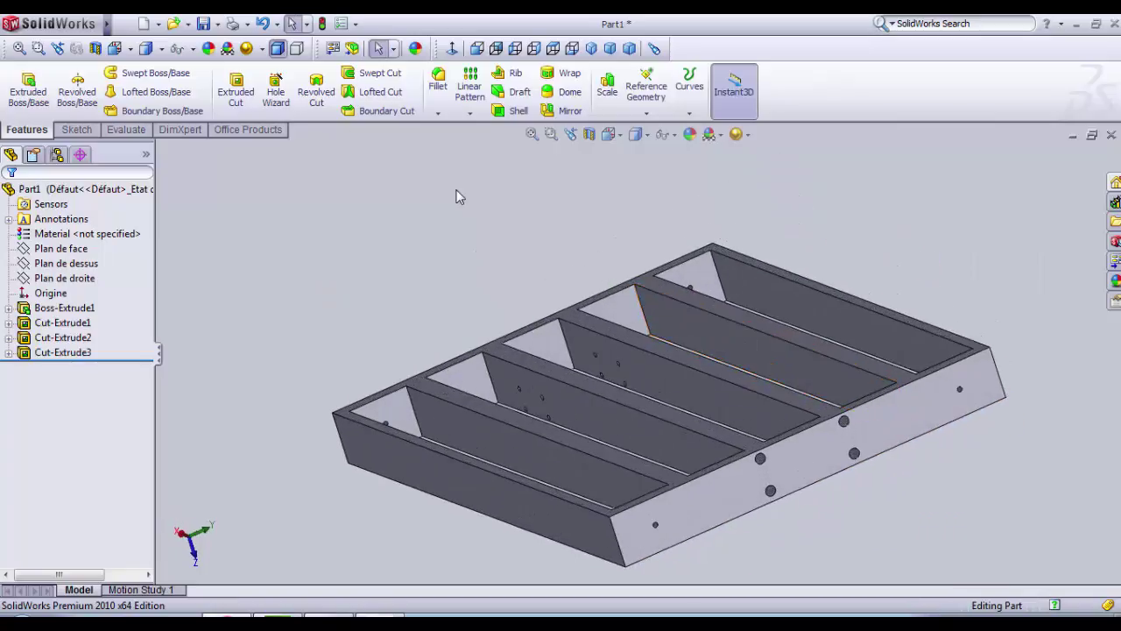
- Change the part's appearance to a darker grey colour
click(415, 50)
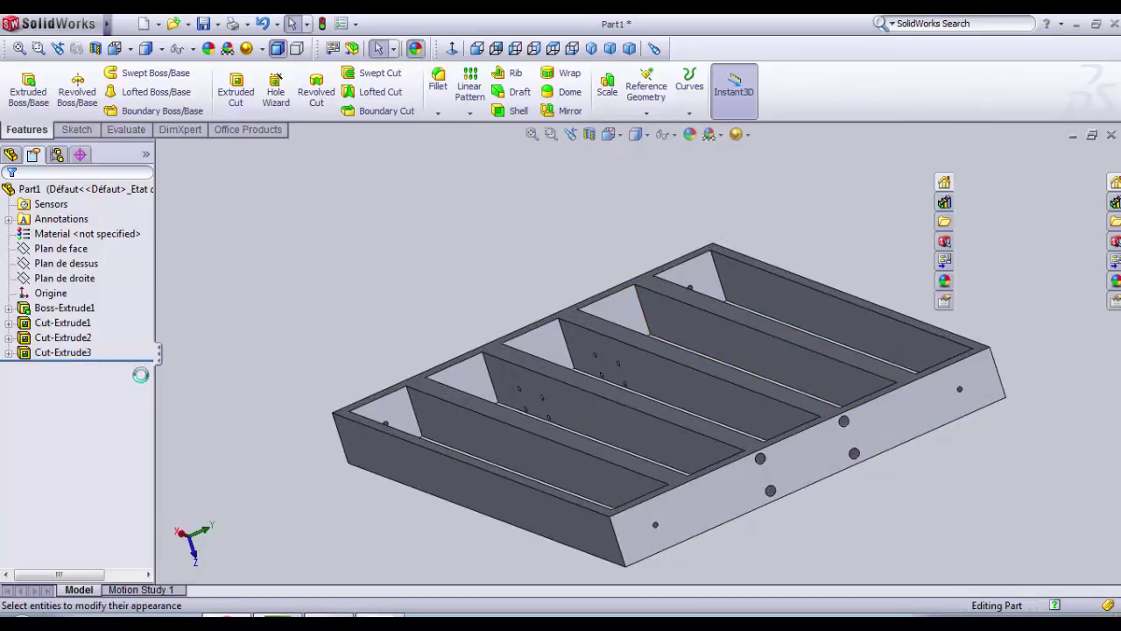
click(115, 490)
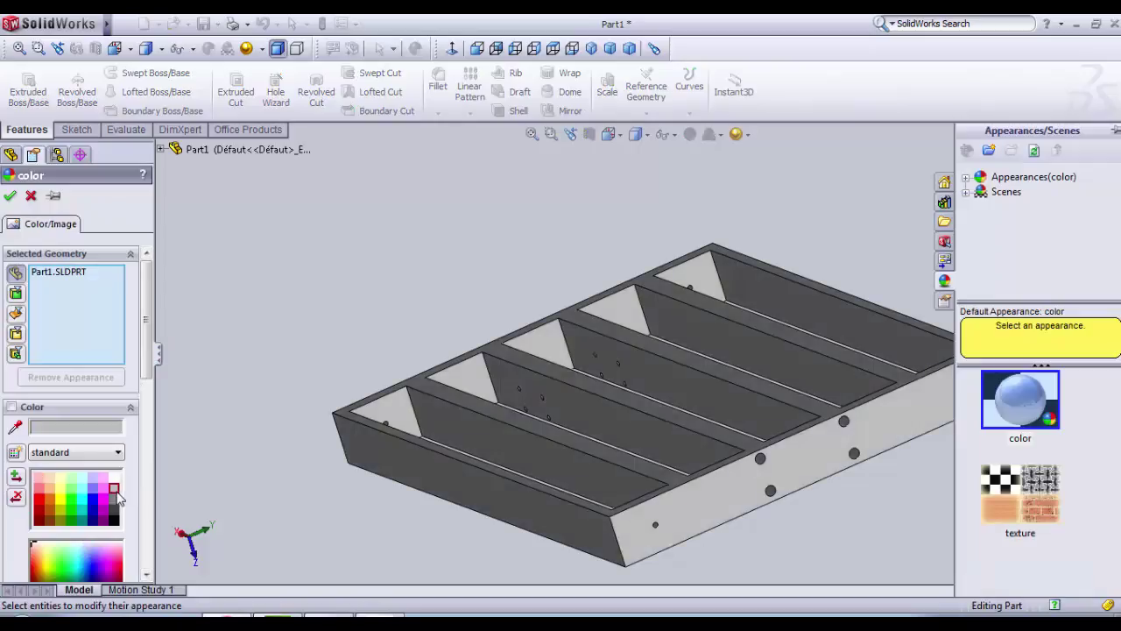
middle_drag(354, 488, 359, 501)
click(113, 498)
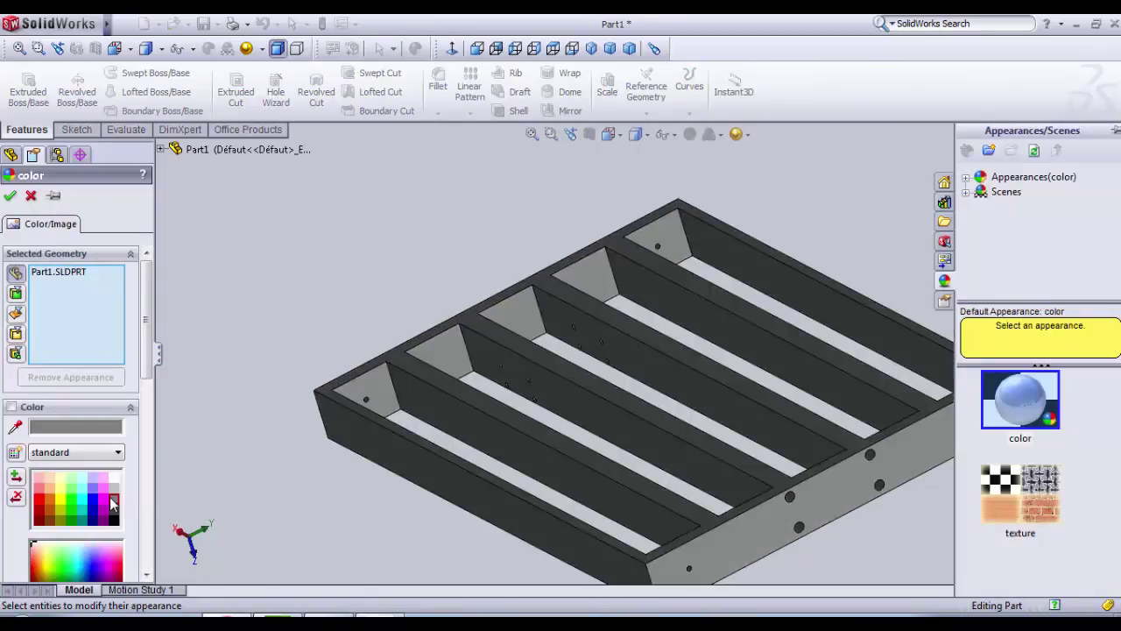
scroll(273, 486, up, 5)
scroll(609, 385, down, 3)
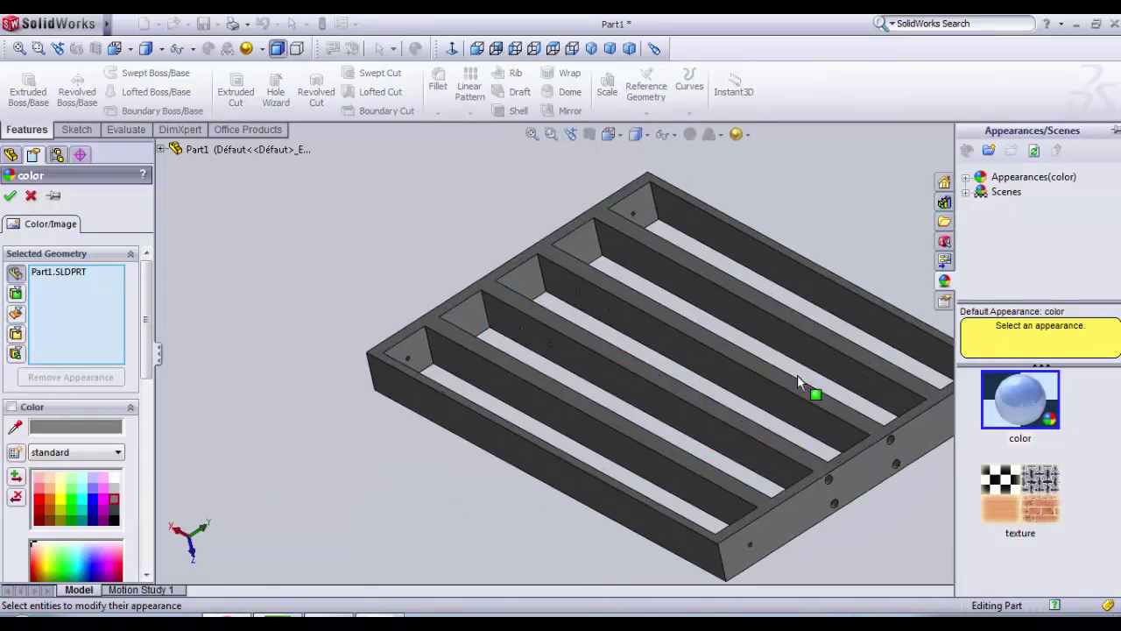
click(10, 196)
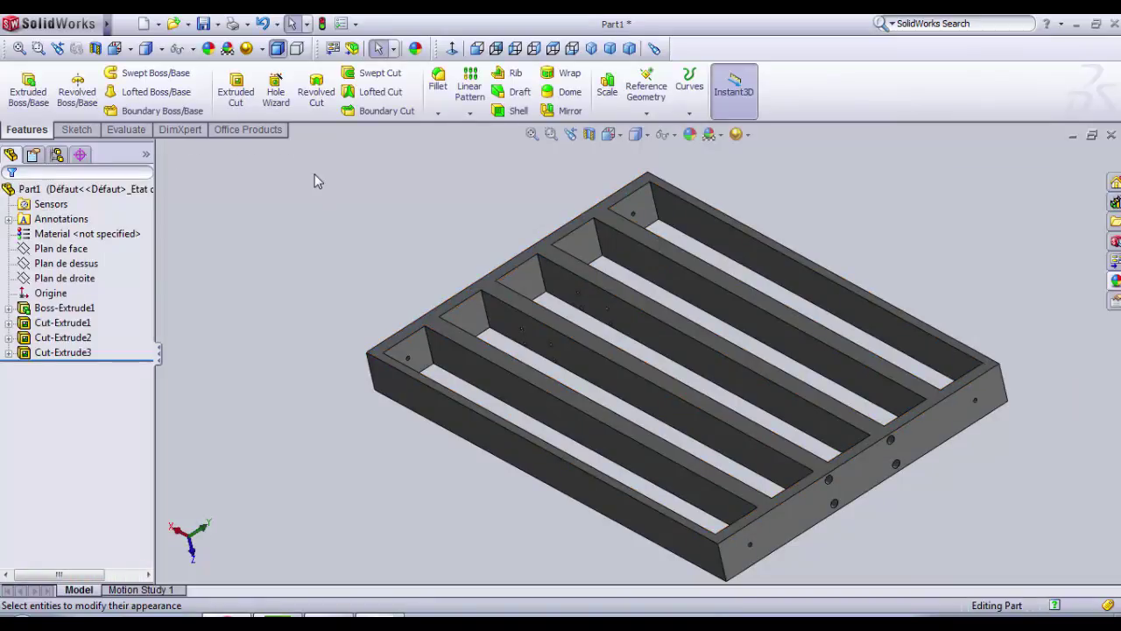
- Create a new folder named 'cnc machine' inside self tuto
click(204, 24)
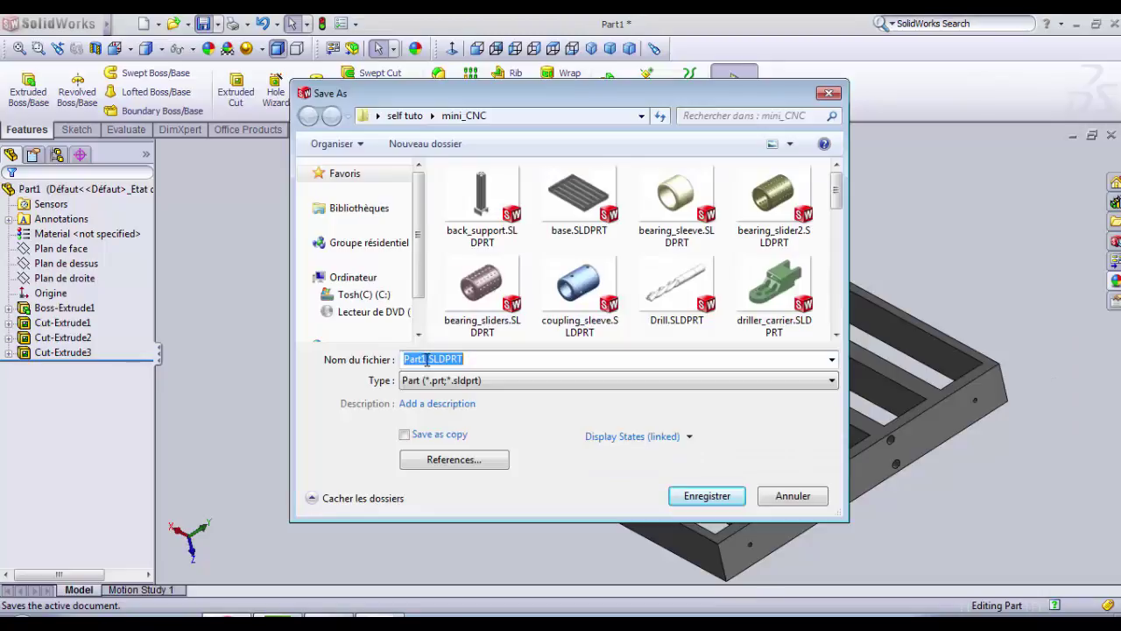
drag(427, 360, 402, 360)
click(405, 116)
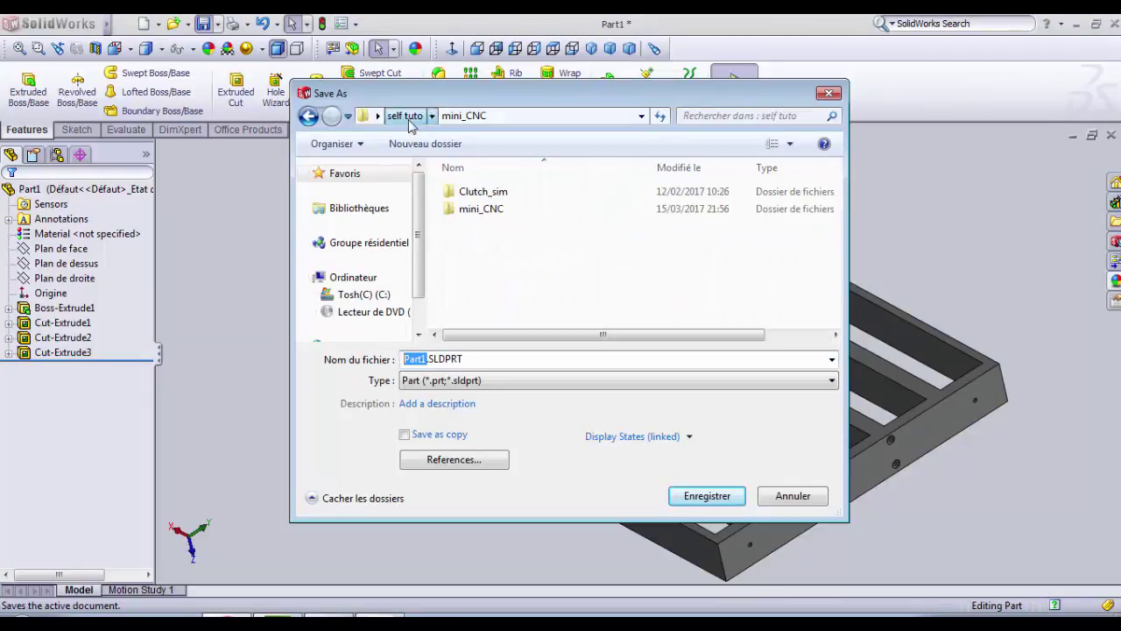
right_click(538, 273)
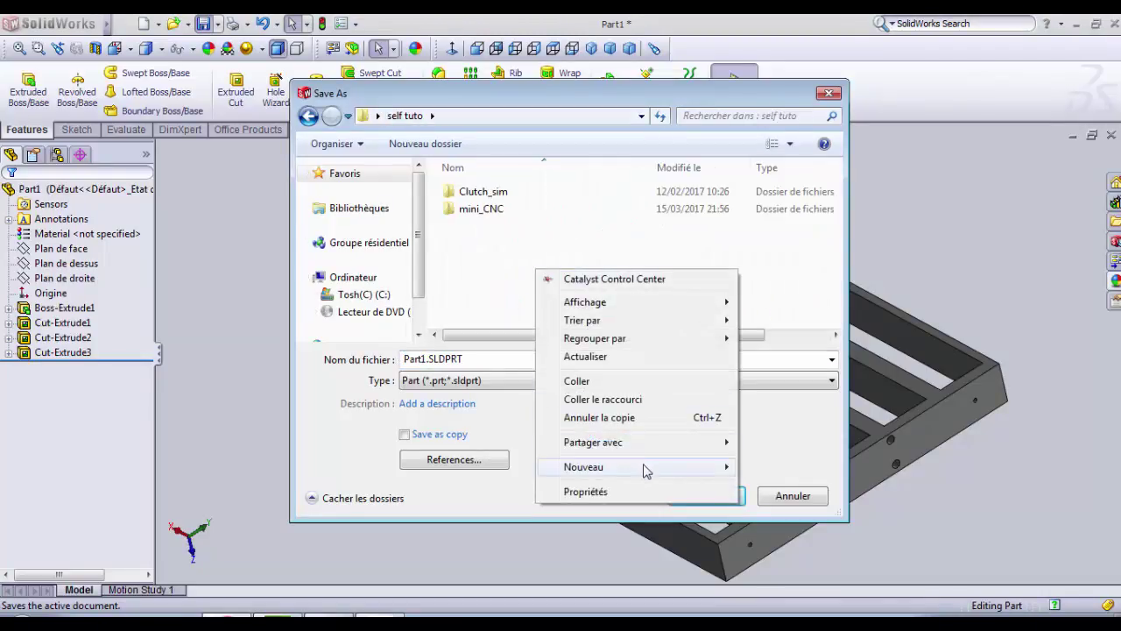
mouse_move(643, 468)
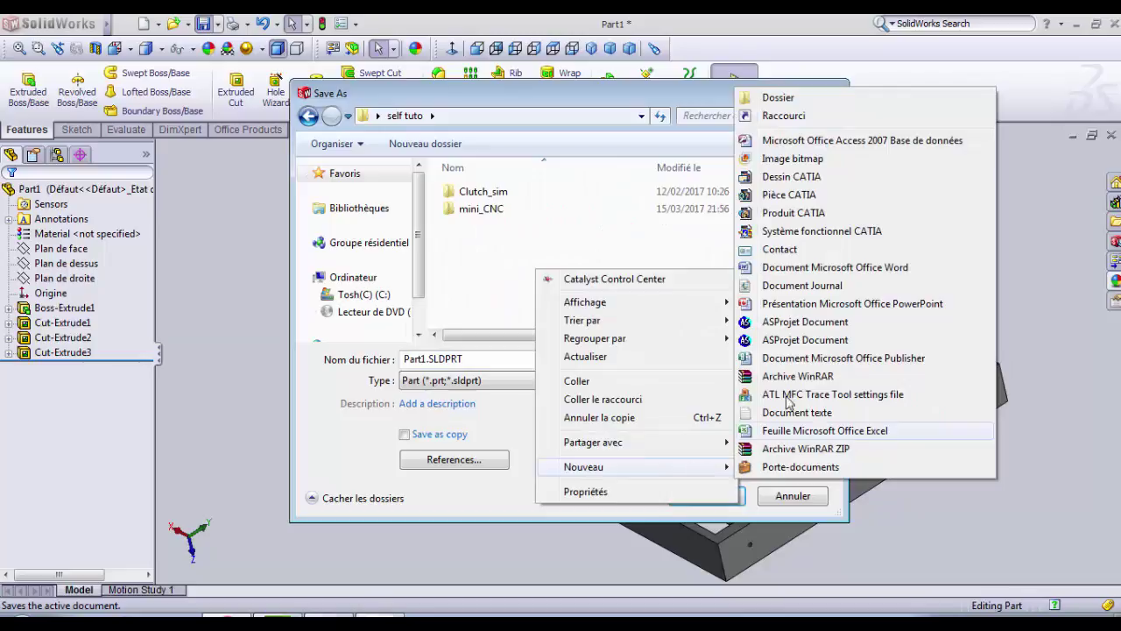
click(776, 97)
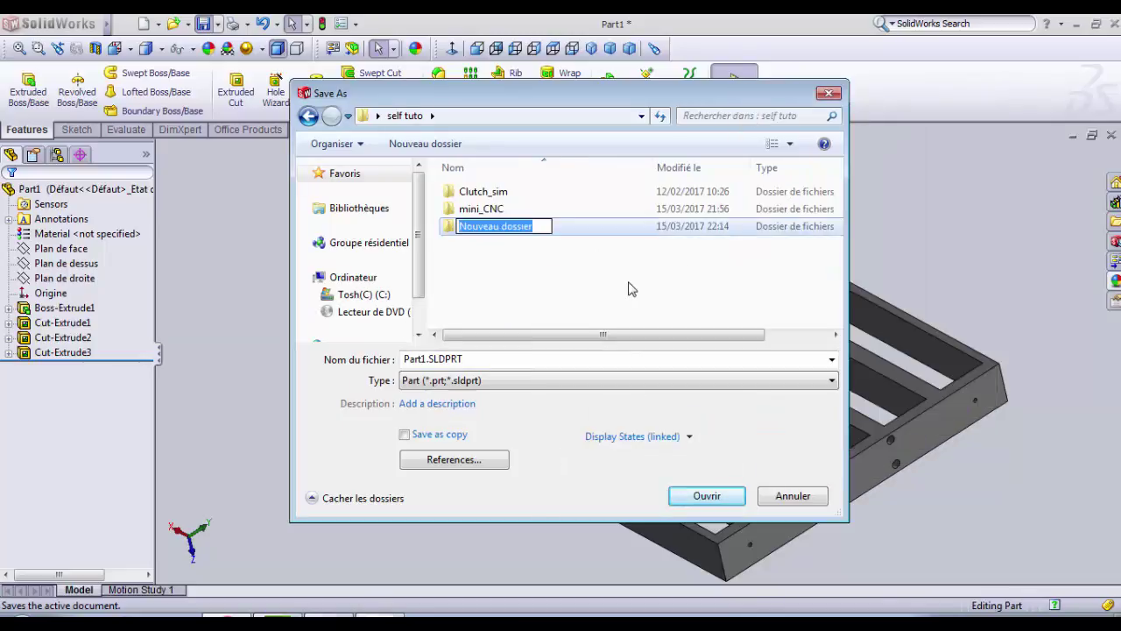
text(cnc machi)
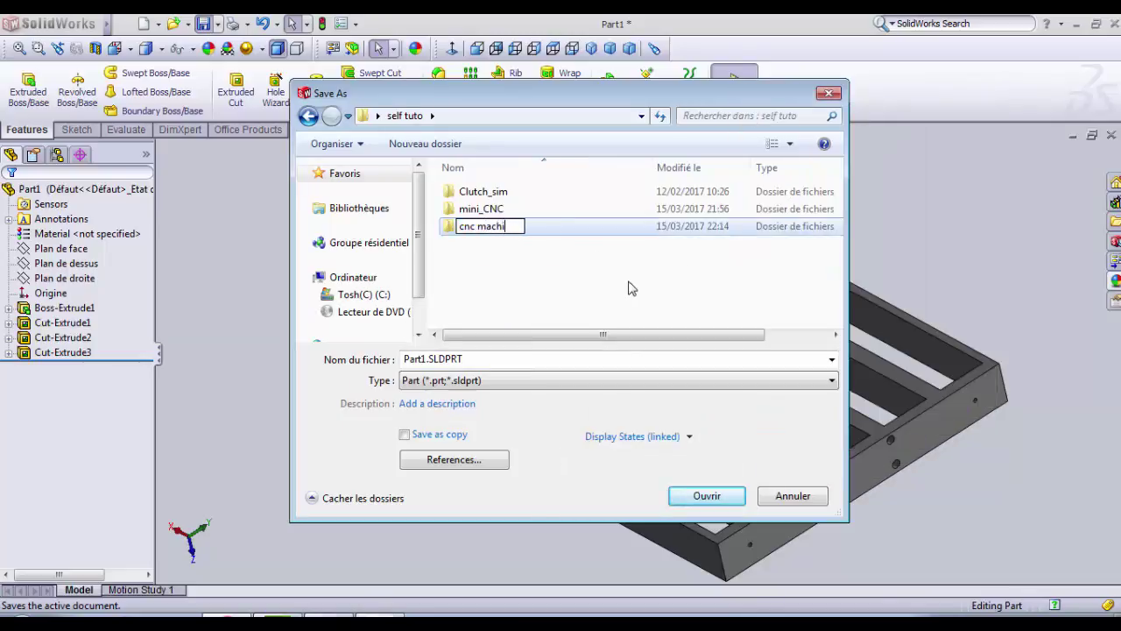
text(ne)
click(631, 290)
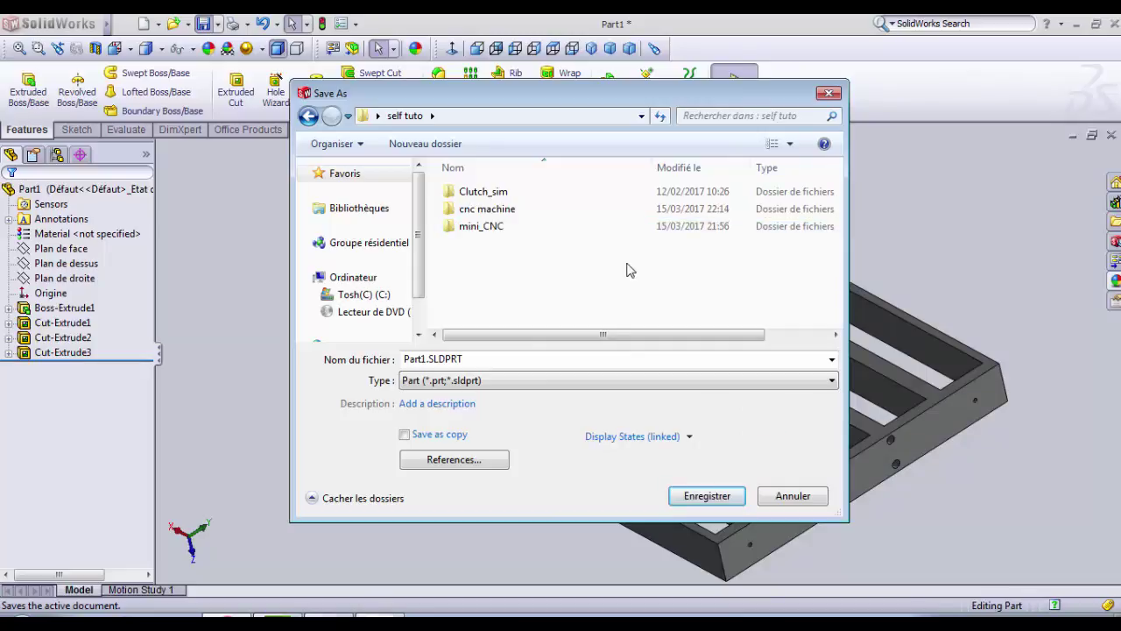
- Save the part as chassi1 in the cnc machine folder
click(518, 209)
double_click(519, 210)
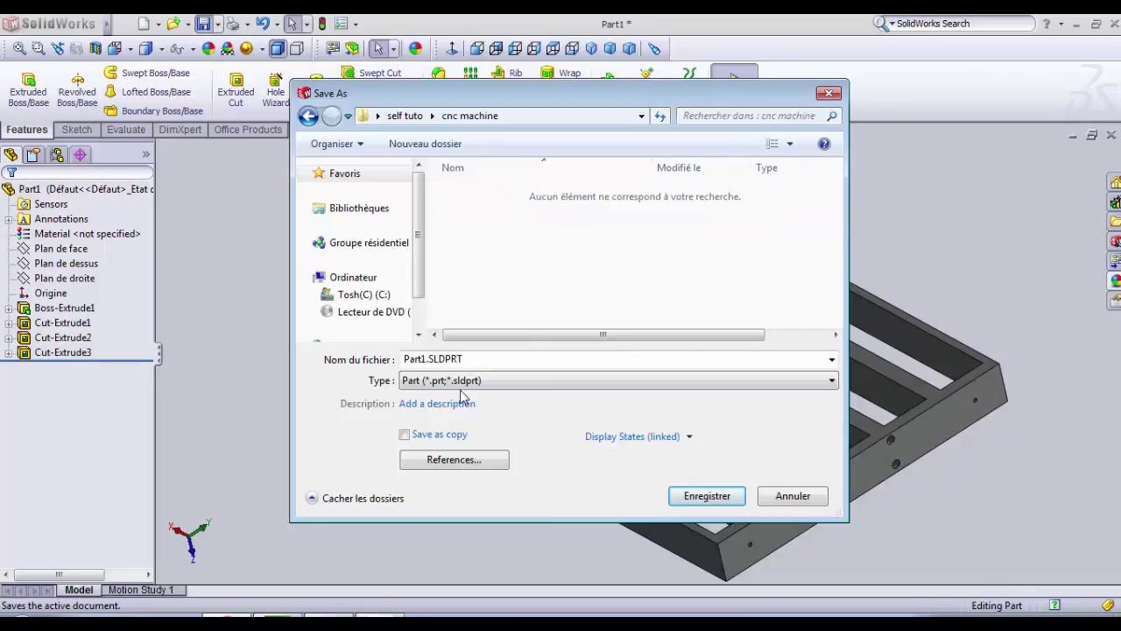
double_click(427, 359)
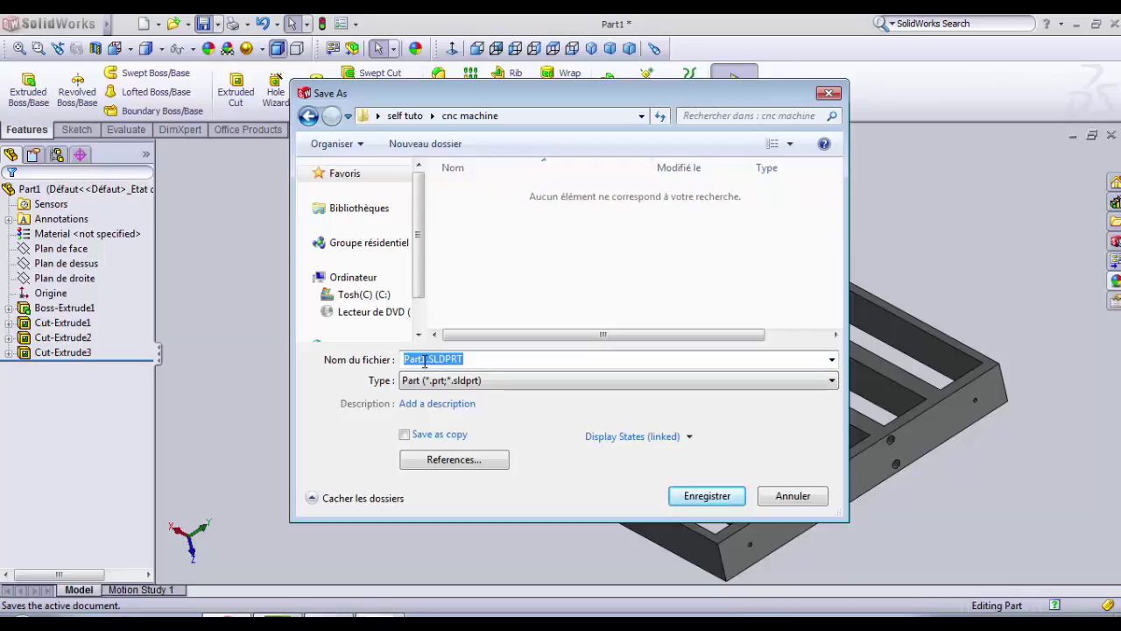
click(425, 360)
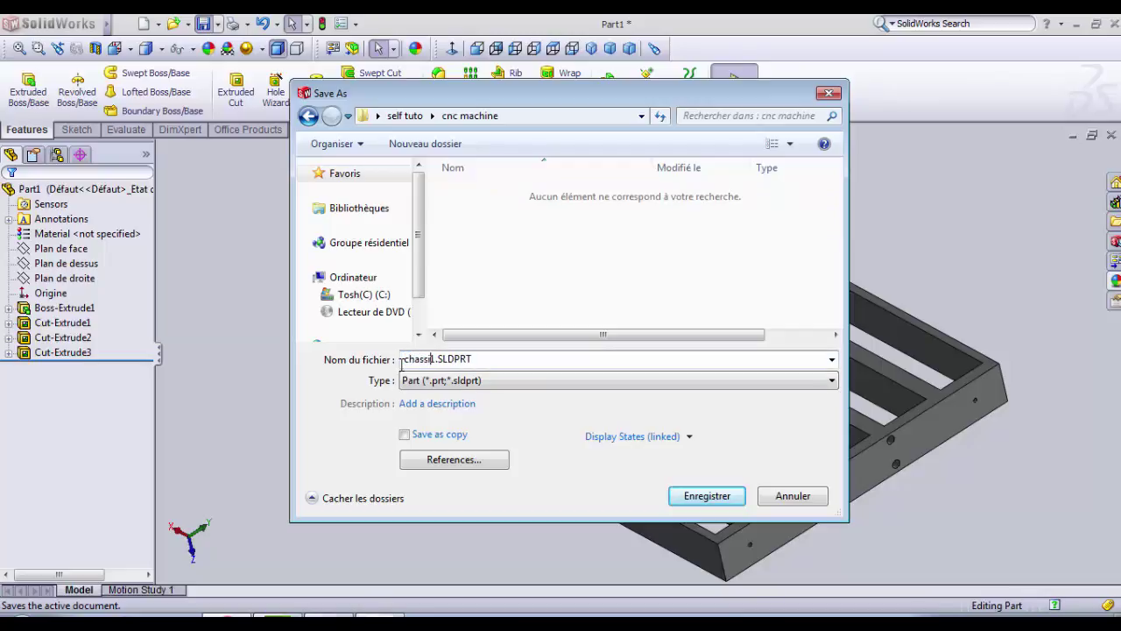
click(708, 497)
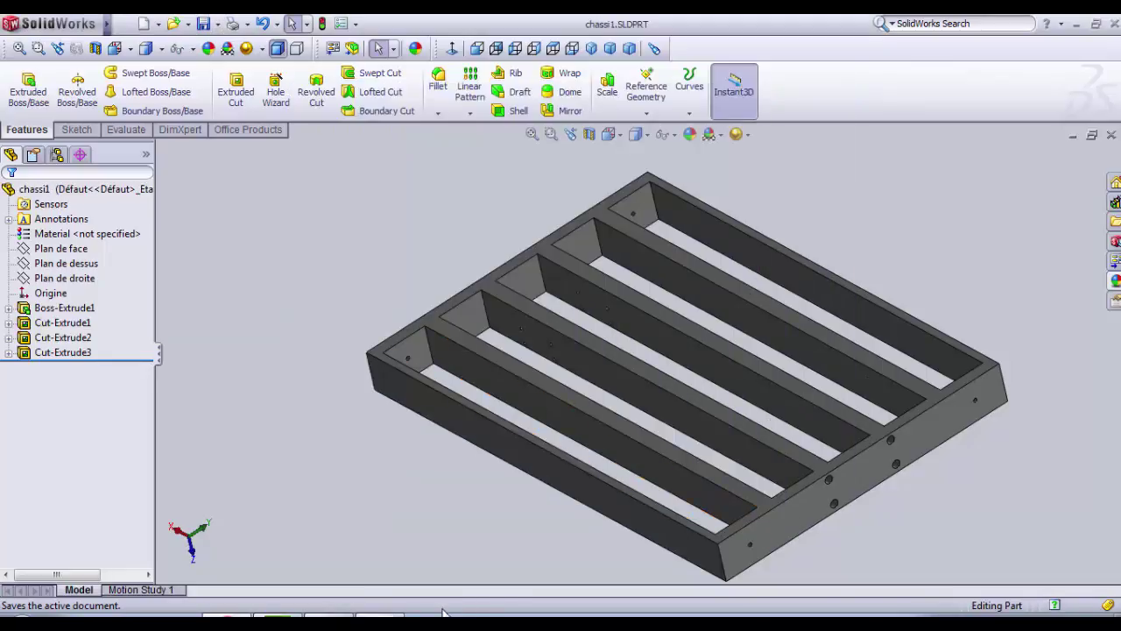
- Create a new part and start a sketch on the front plane (Plan de face)
click(144, 24)
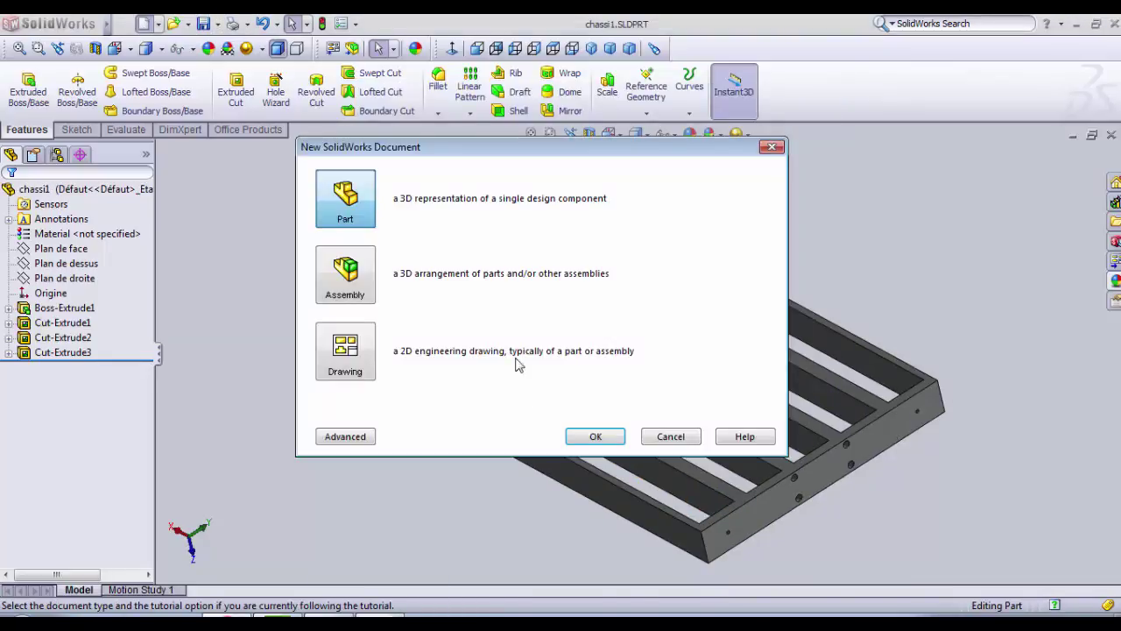
click(593, 436)
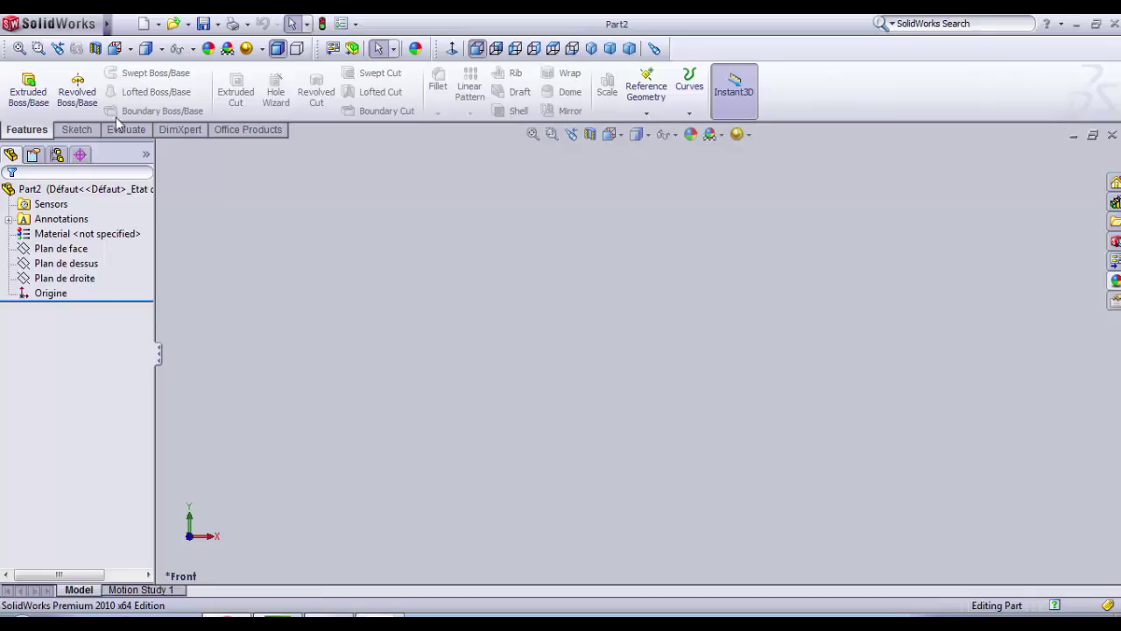
click(77, 130)
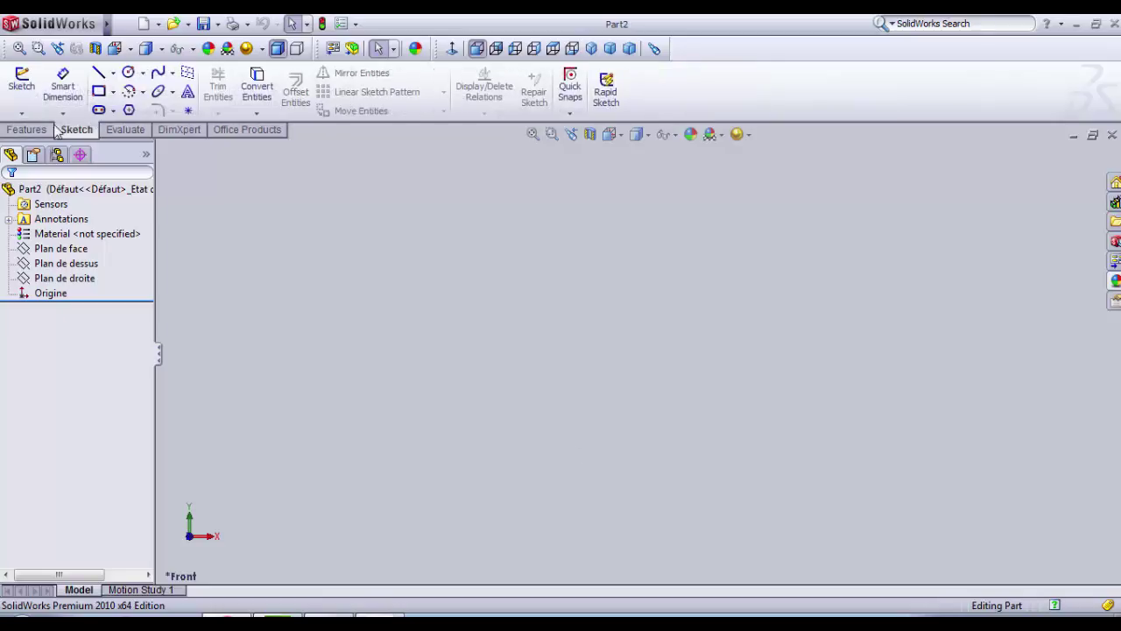
click(21, 84)
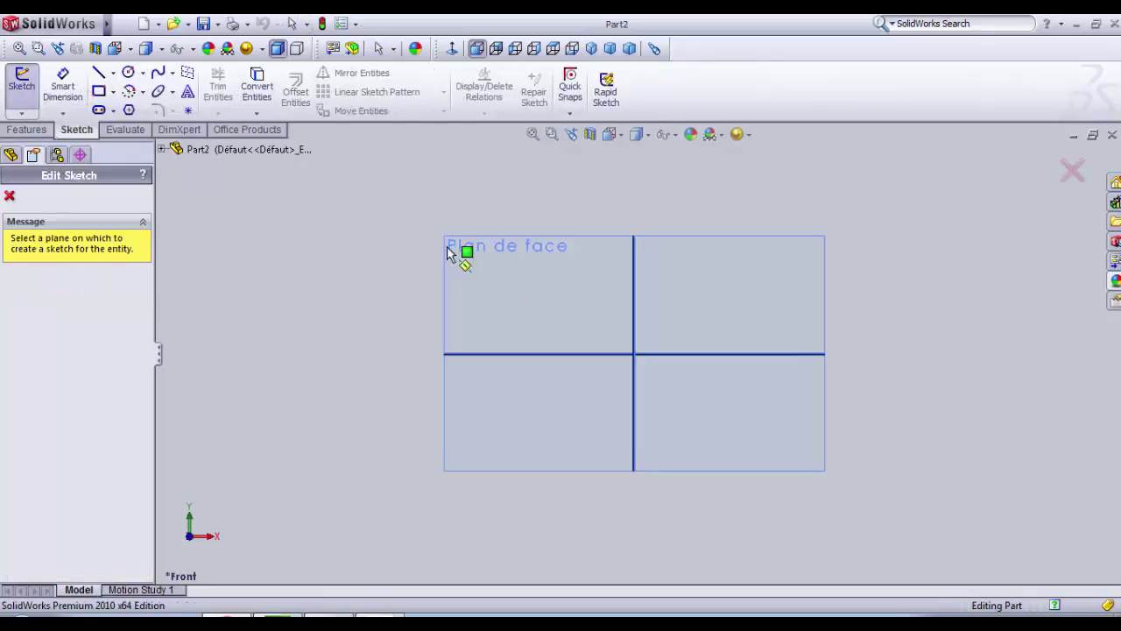
click(588, 303)
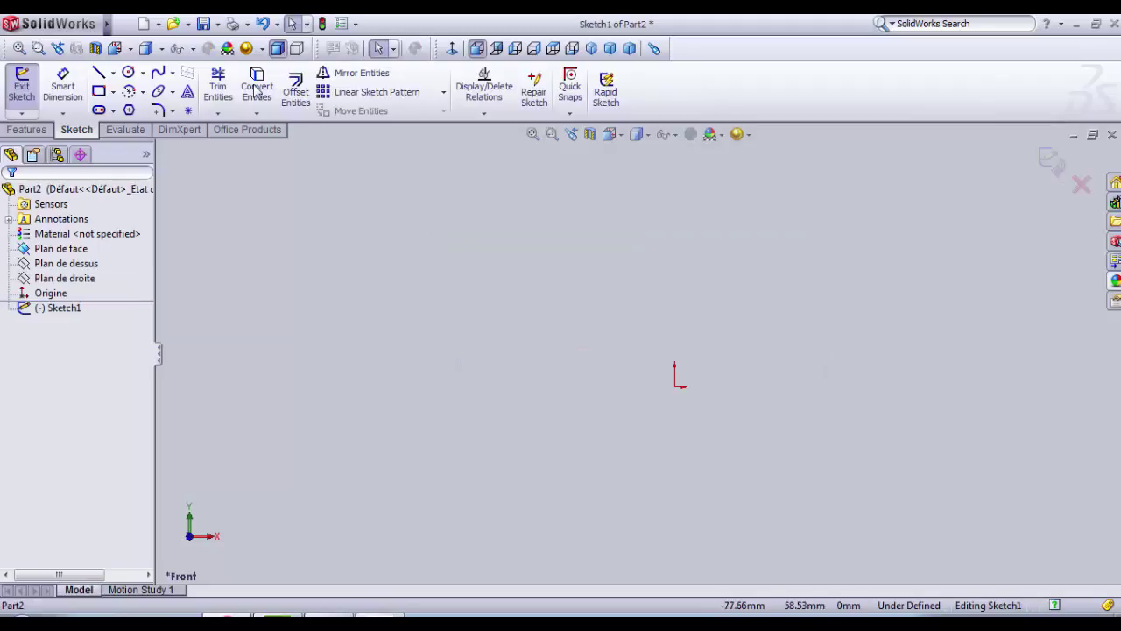
- Draw a circle at the origin, dimension it to 10 mm diameter, and exit the sketch
click(128, 72)
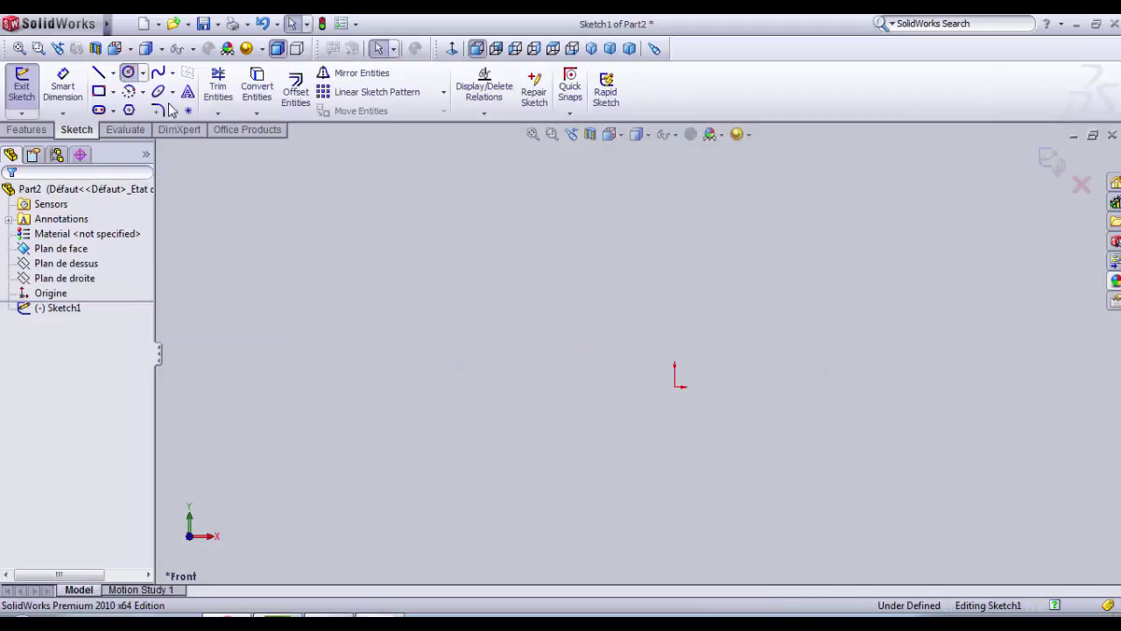
click(674, 386)
click(702, 402)
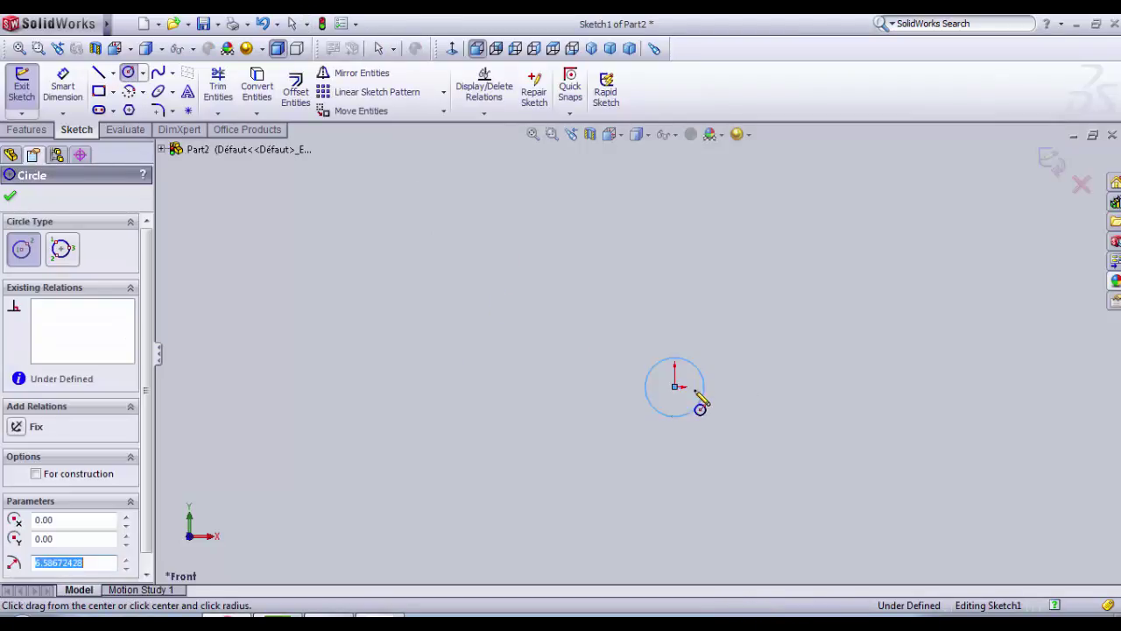
click(63, 85)
click(696, 369)
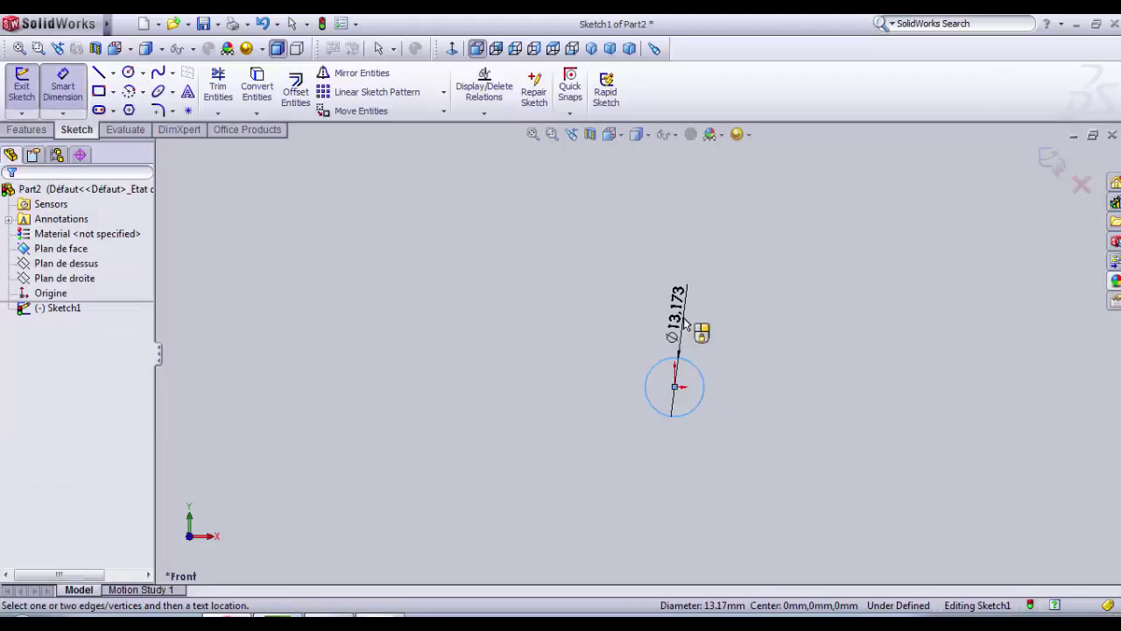
click(678, 329)
text(10)
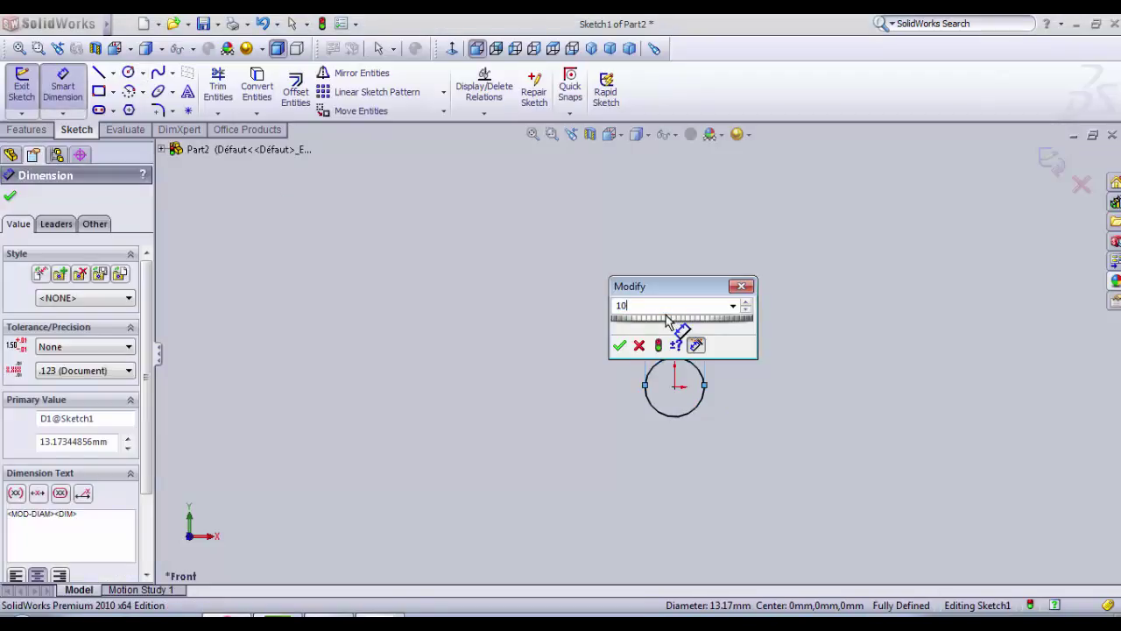
key(Return)
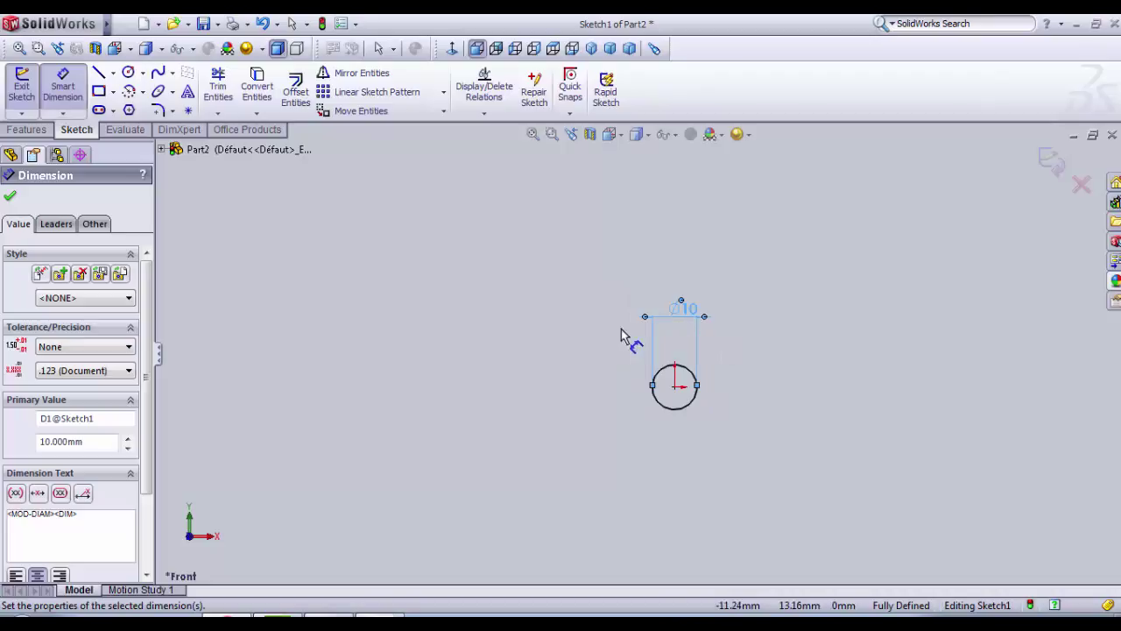
click(21, 86)
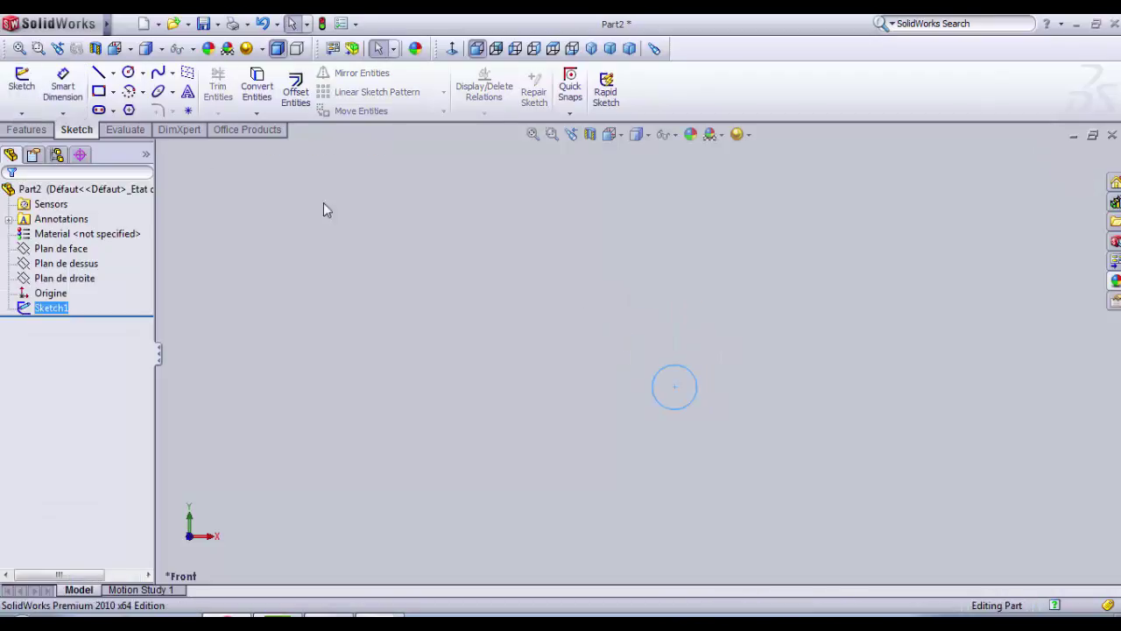
- Extrude the Ø10 circle 284 mm blind into a rod and orbit to inspect it
click(27, 129)
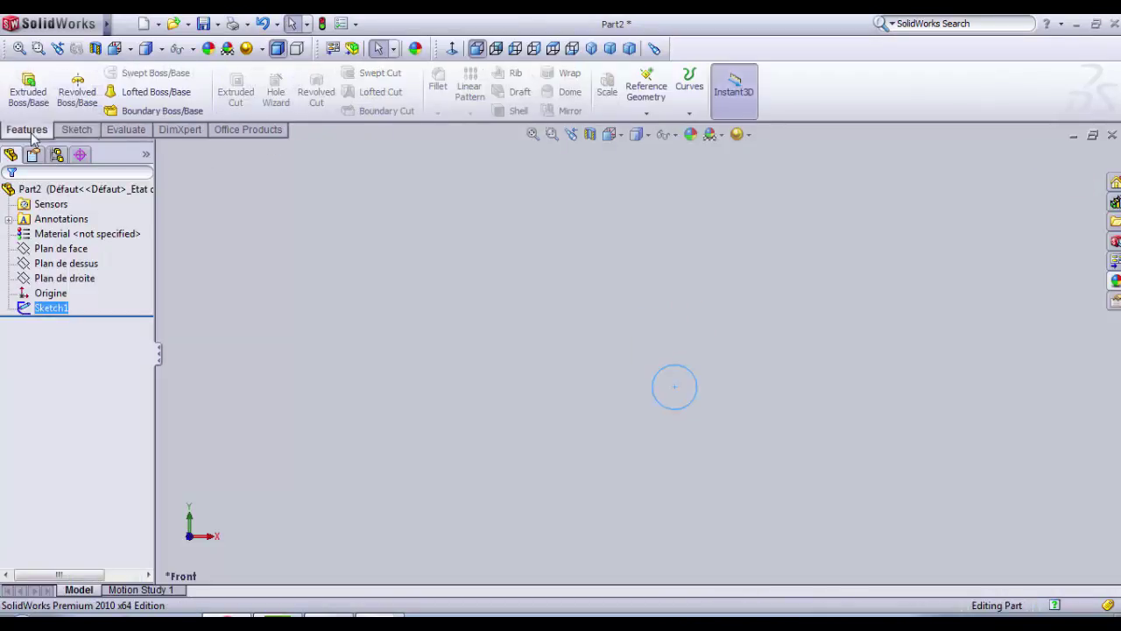
click(28, 87)
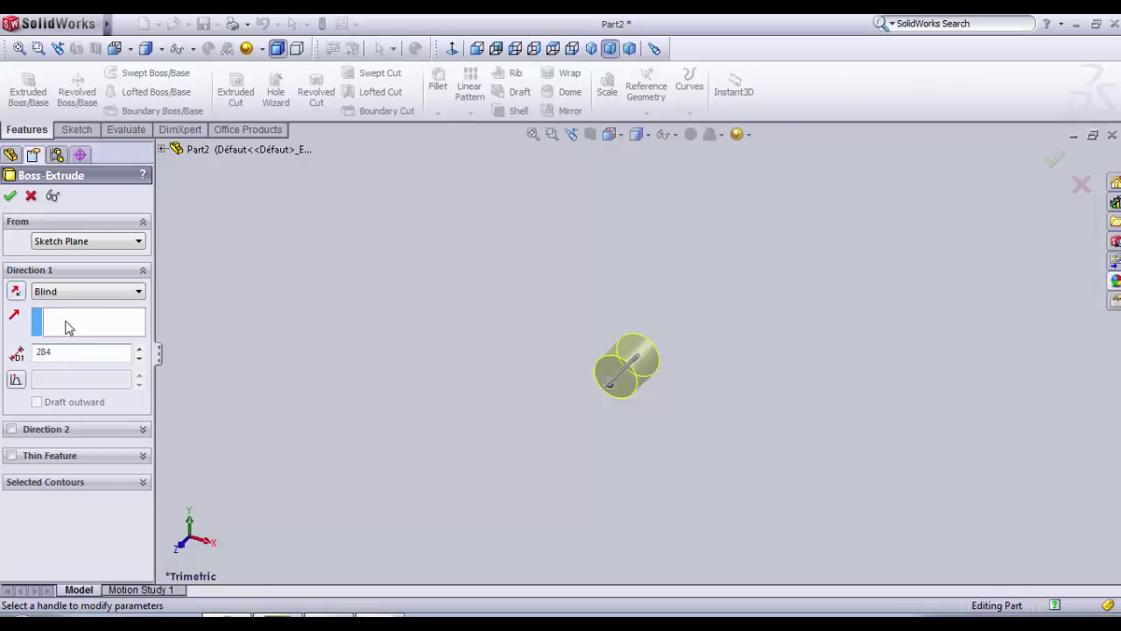
key(Return)
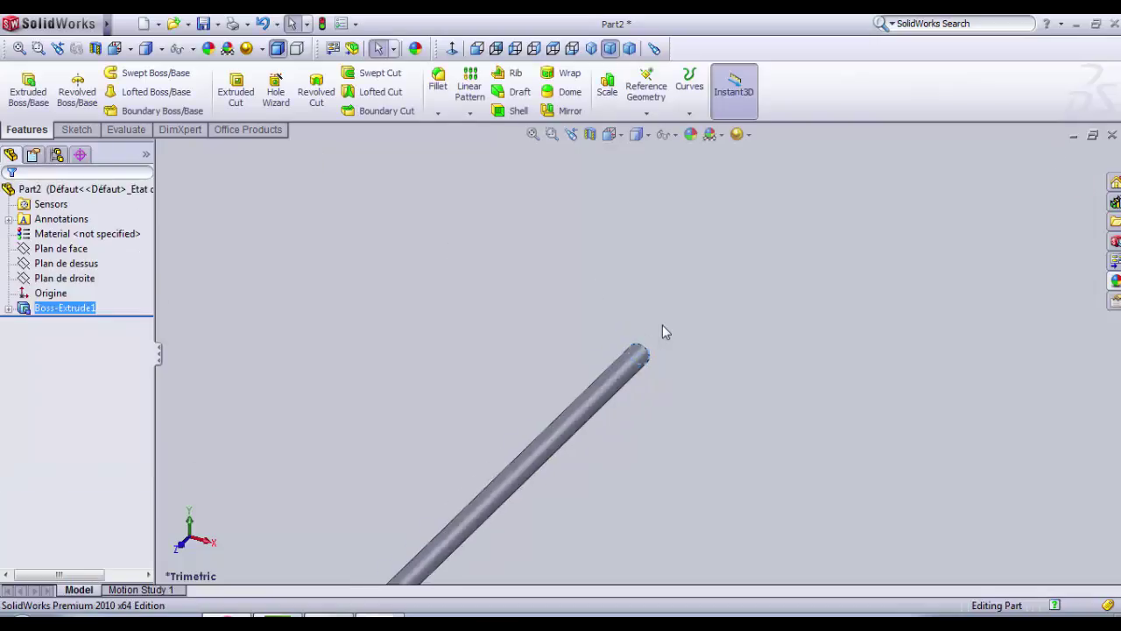
scroll(663, 331, up, 3)
middle_drag(601, 453, 542, 514)
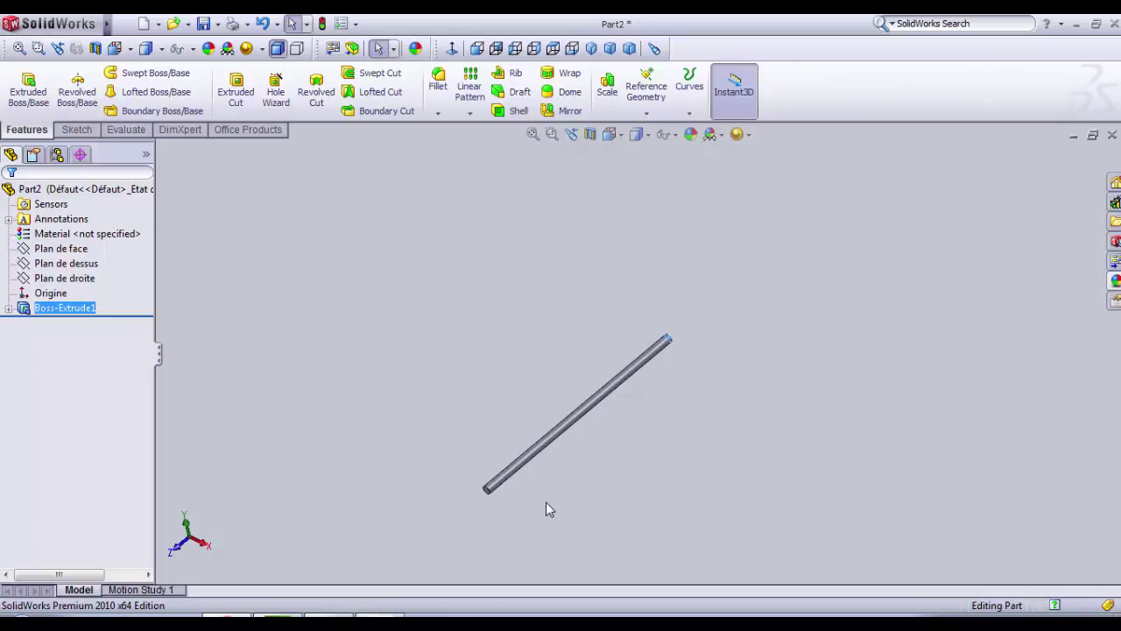
click(626, 473)
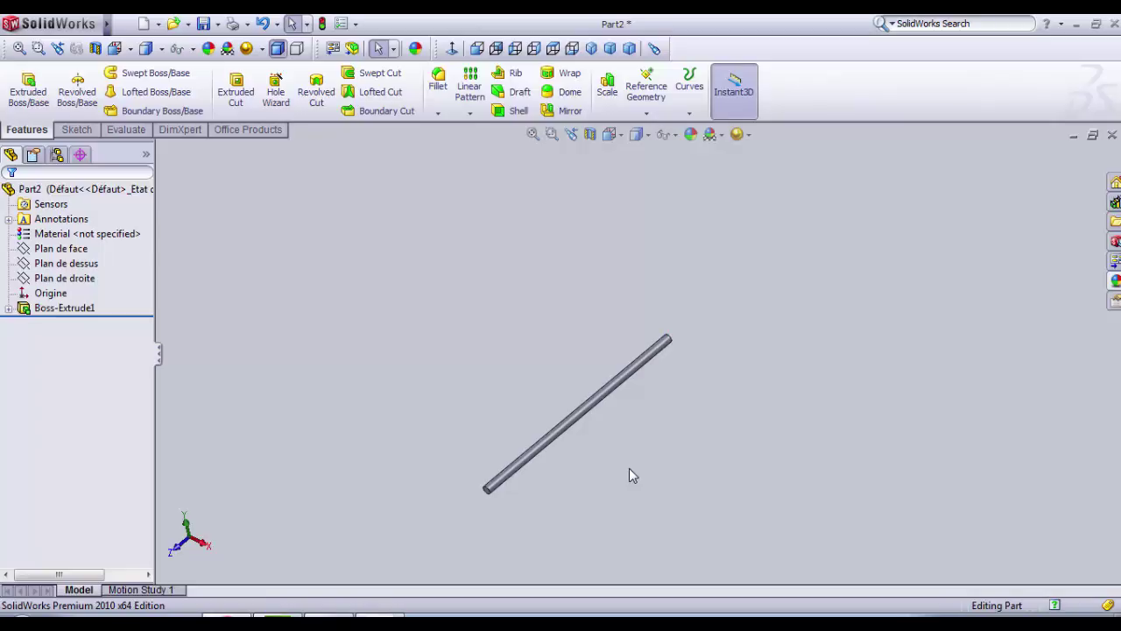
middle_drag(634, 464, 491, 456)
- Start a sketch on the rod's end face and view it Normal To
scroll(420, 475, down, 3)
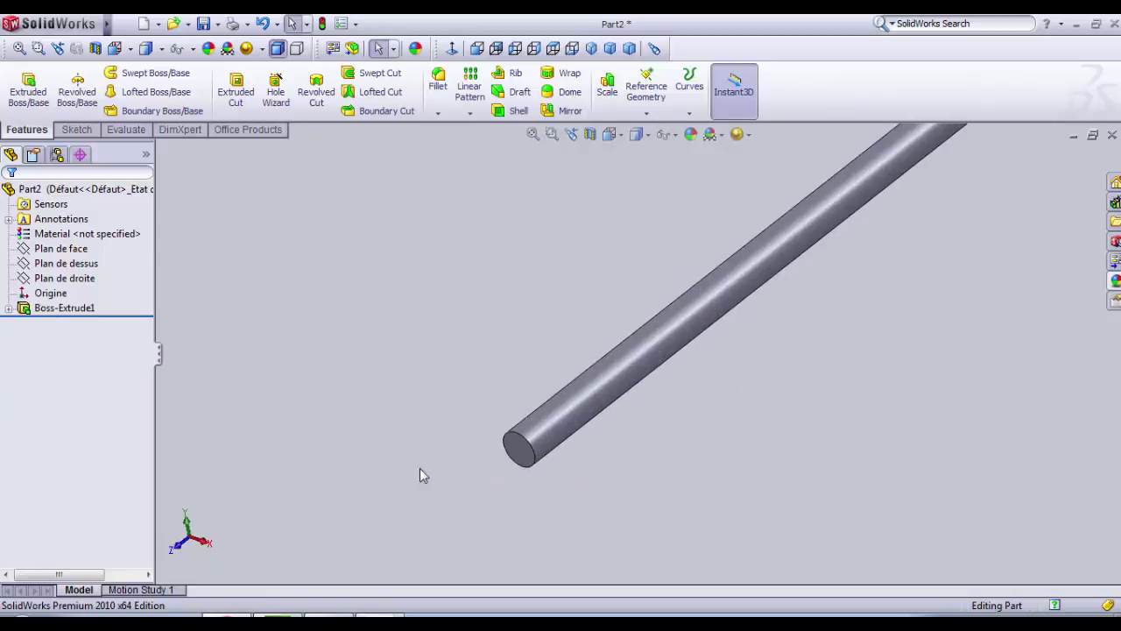
click(522, 450)
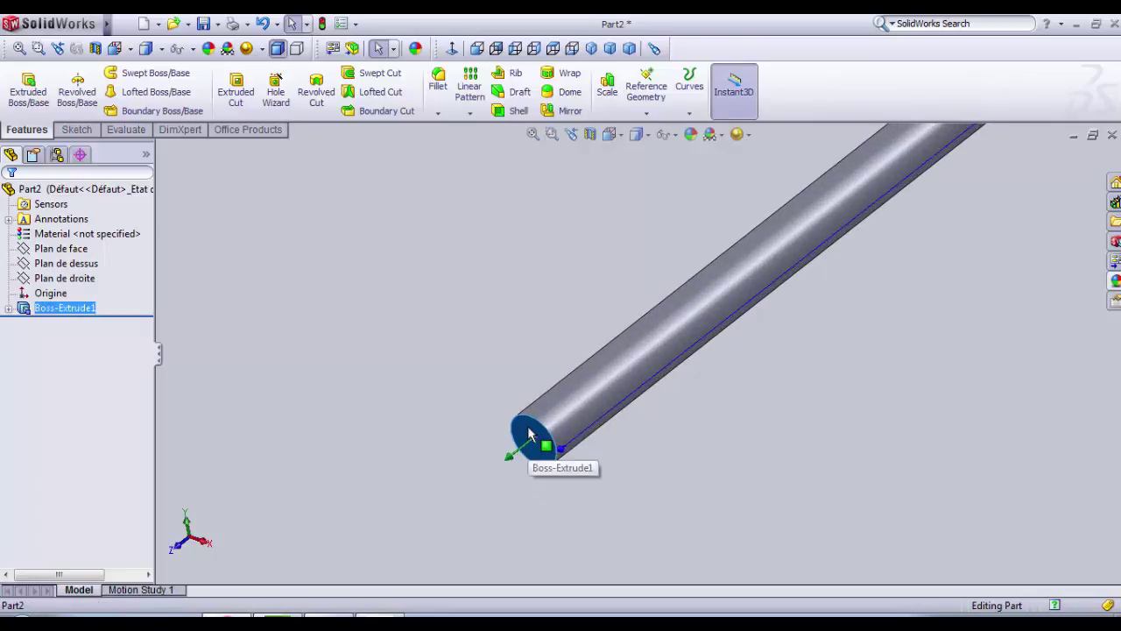
right_click(526, 435)
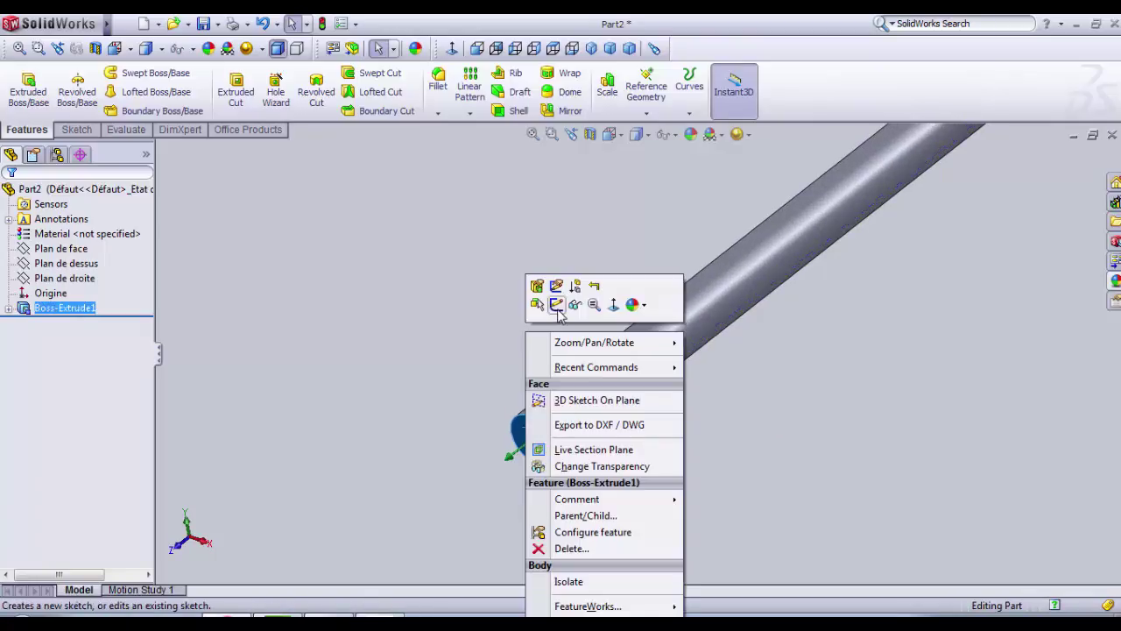
click(557, 306)
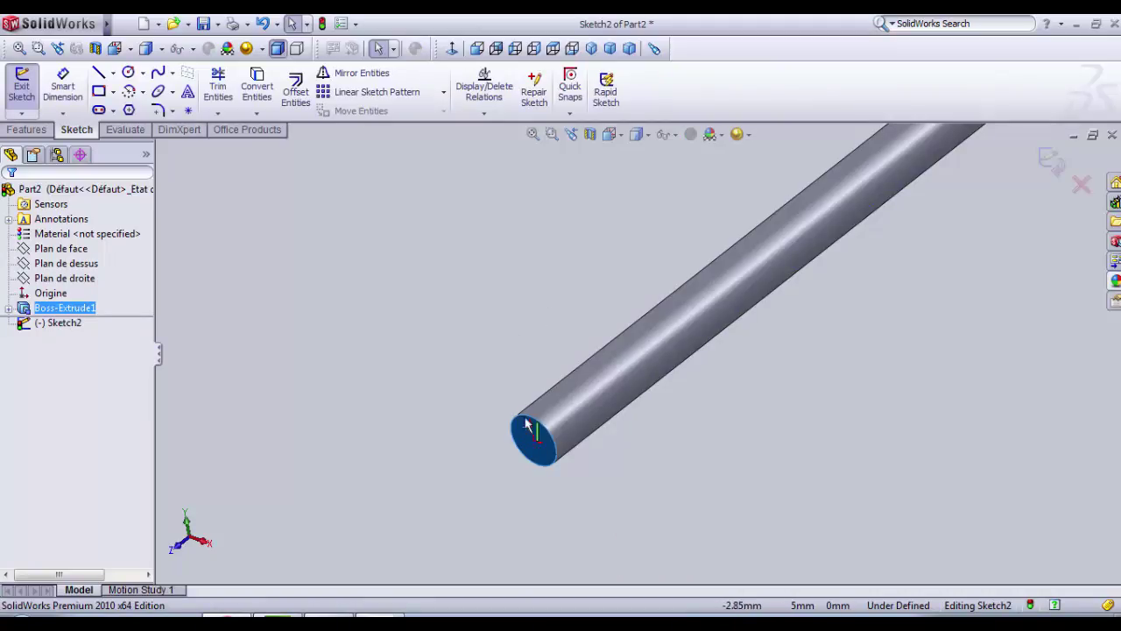
click(452, 49)
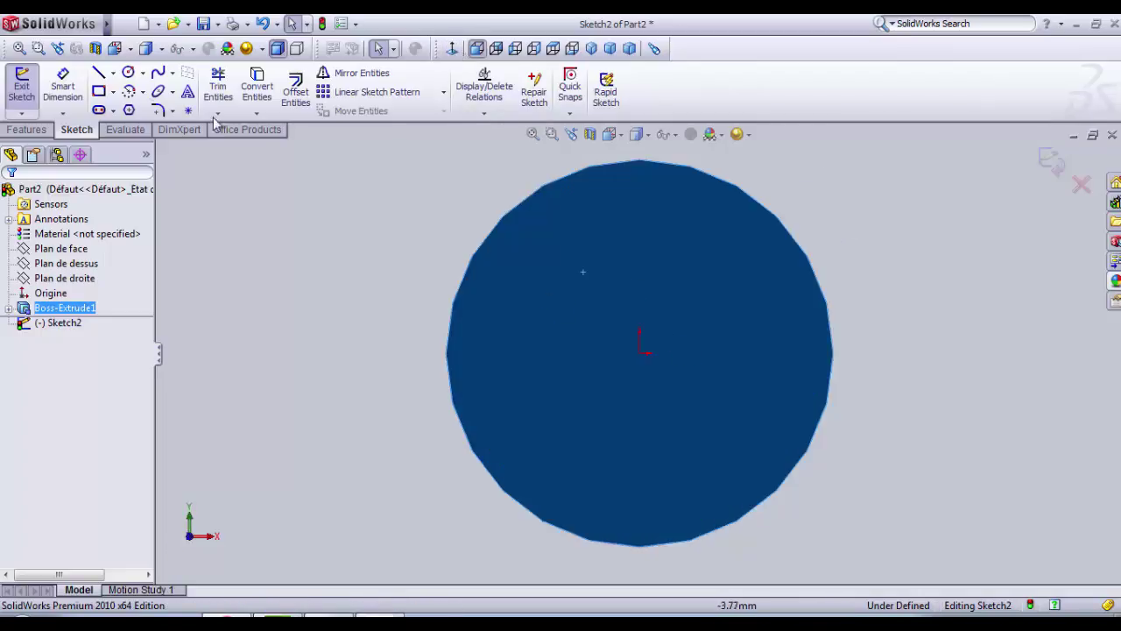
- Draw a centred circle on the end face, dimension it to Ø2.4 mm, and close the sketch
click(128, 73)
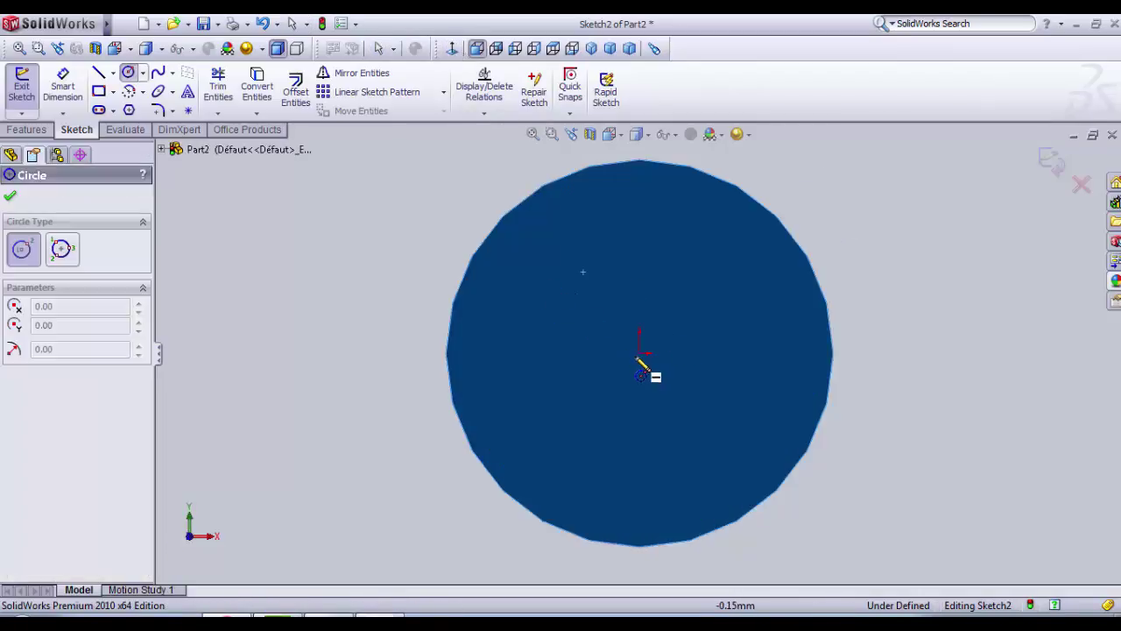
drag(641, 354, 640, 440)
click(50, 78)
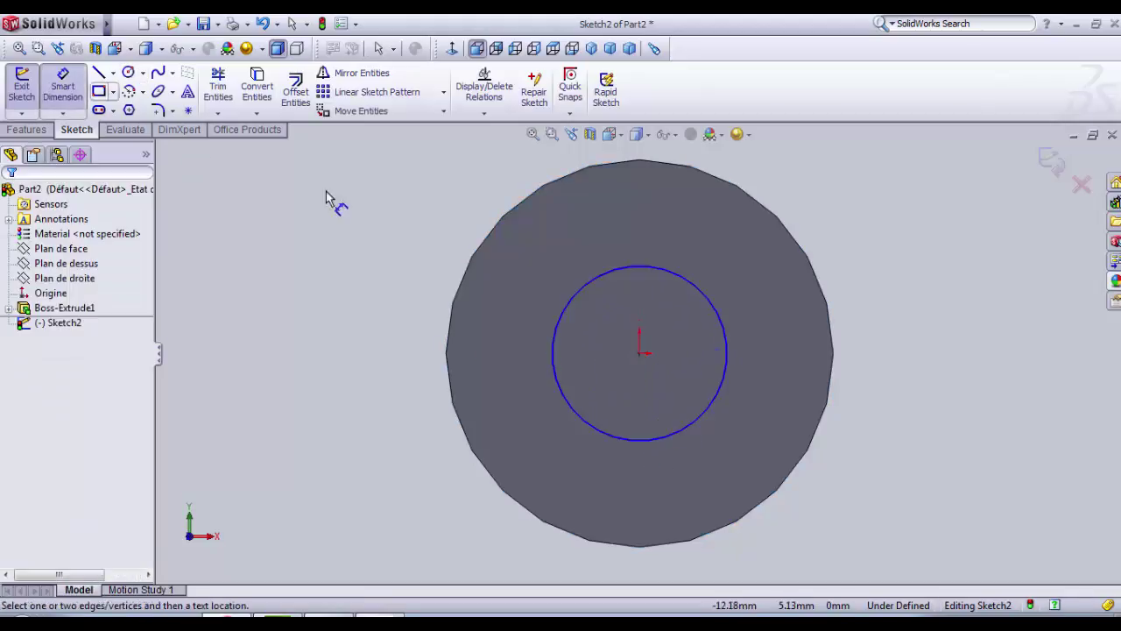
click(727, 326)
click(907, 290)
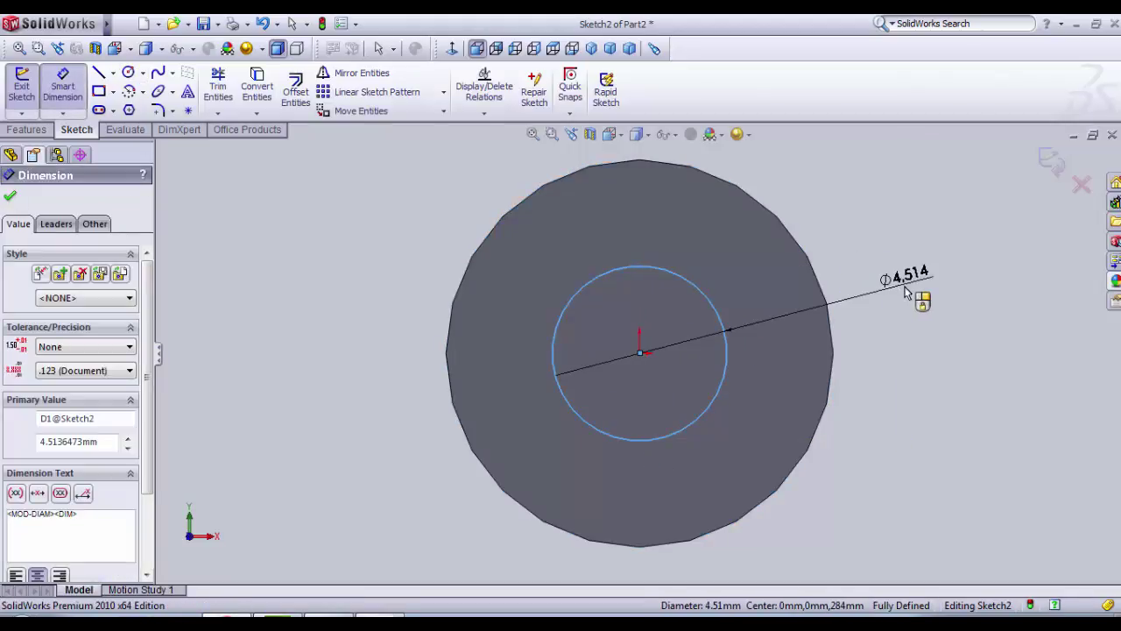
text(2.4)
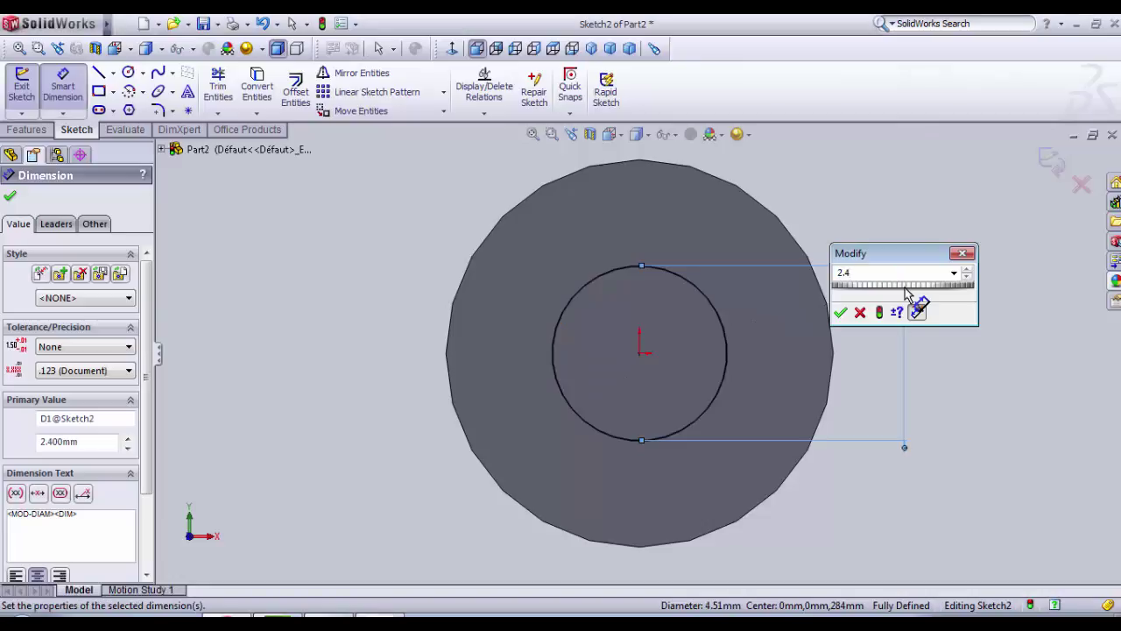
key(Return)
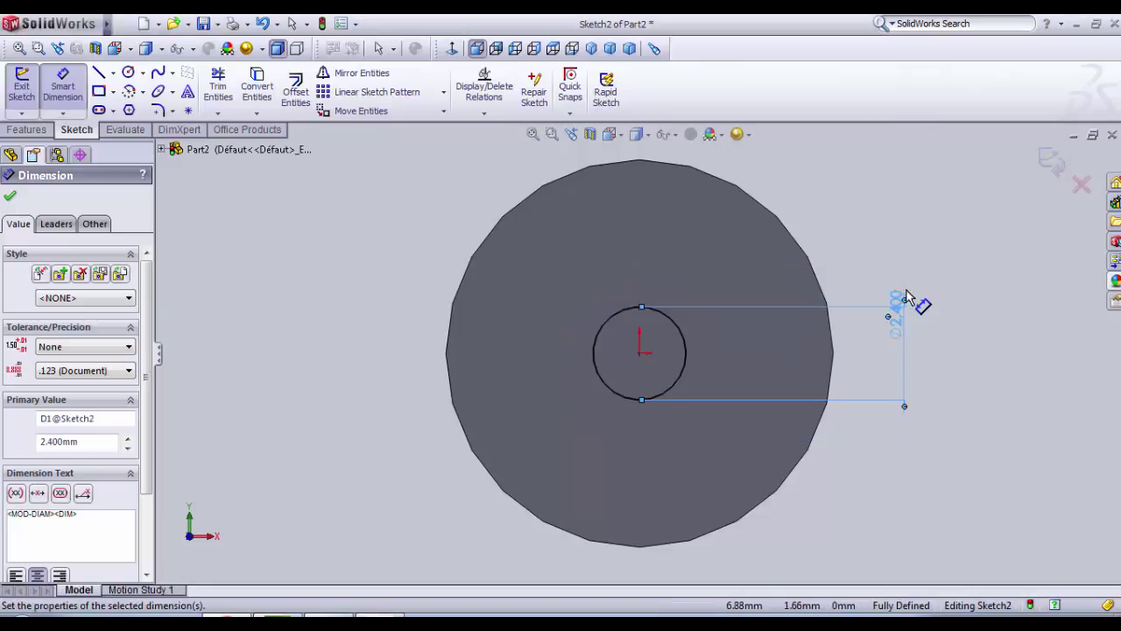
key(z)
click(18, 87)
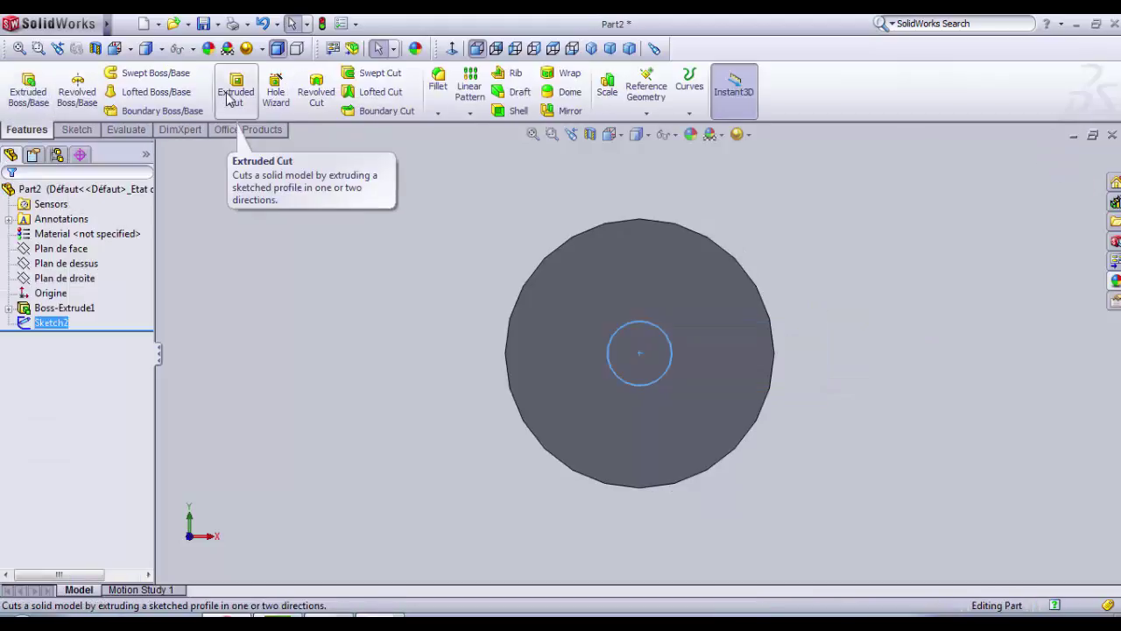
- Cut the Ø2.4 mm circle 10 mm blind into the rod's end as Cut-Extrude1
click(233, 93)
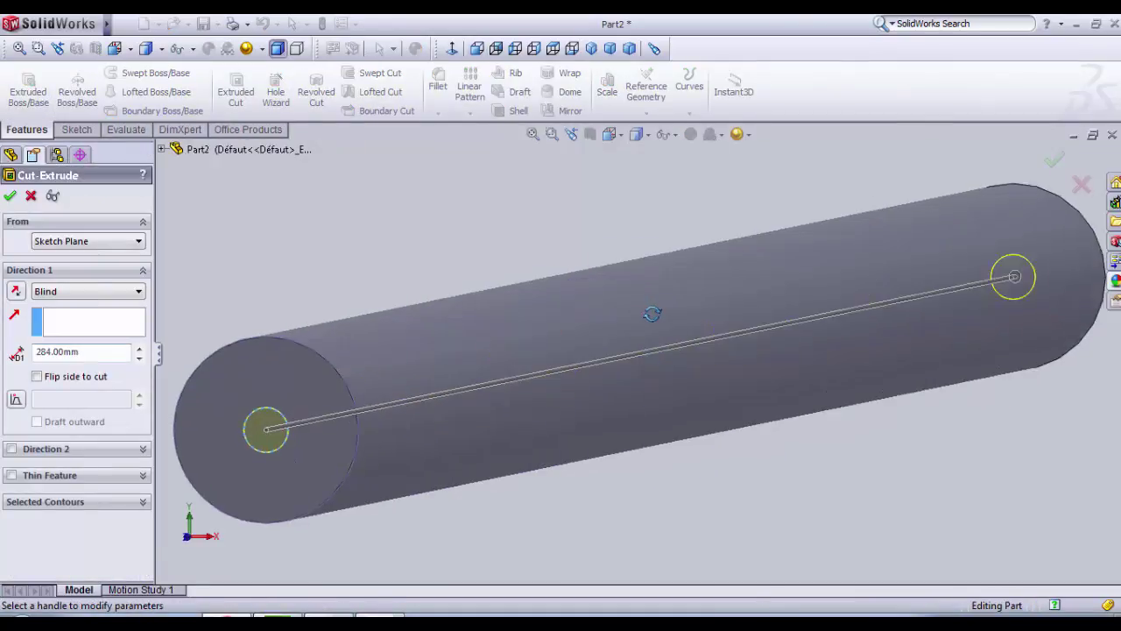
scroll(613, 351, up, 3)
scroll(500, 452, down, 5)
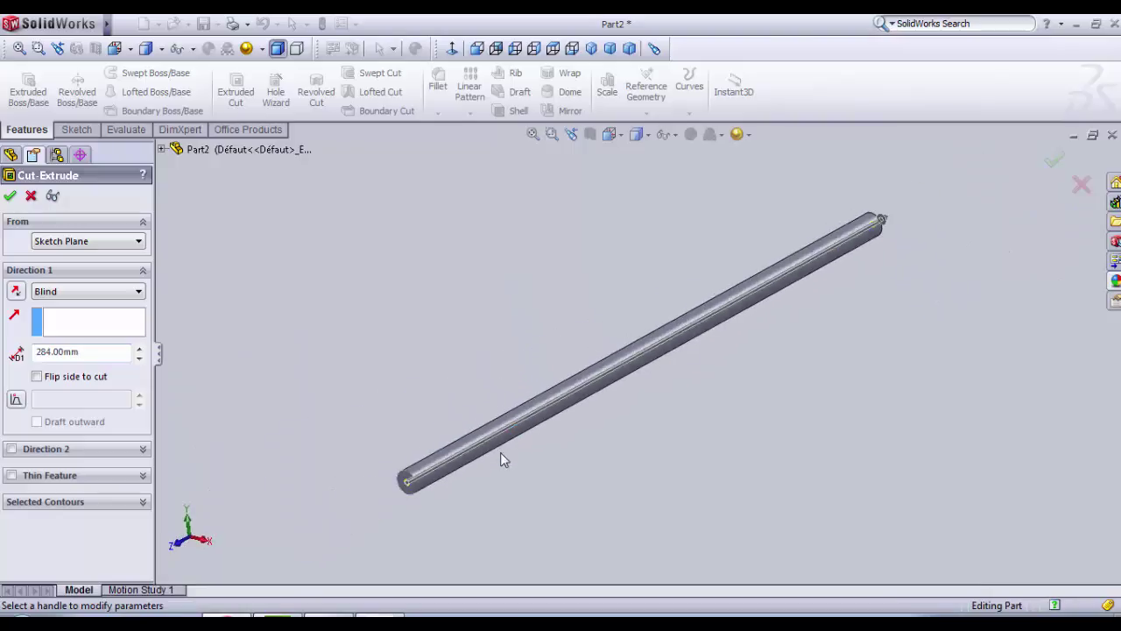
scroll(500, 460, down, 5)
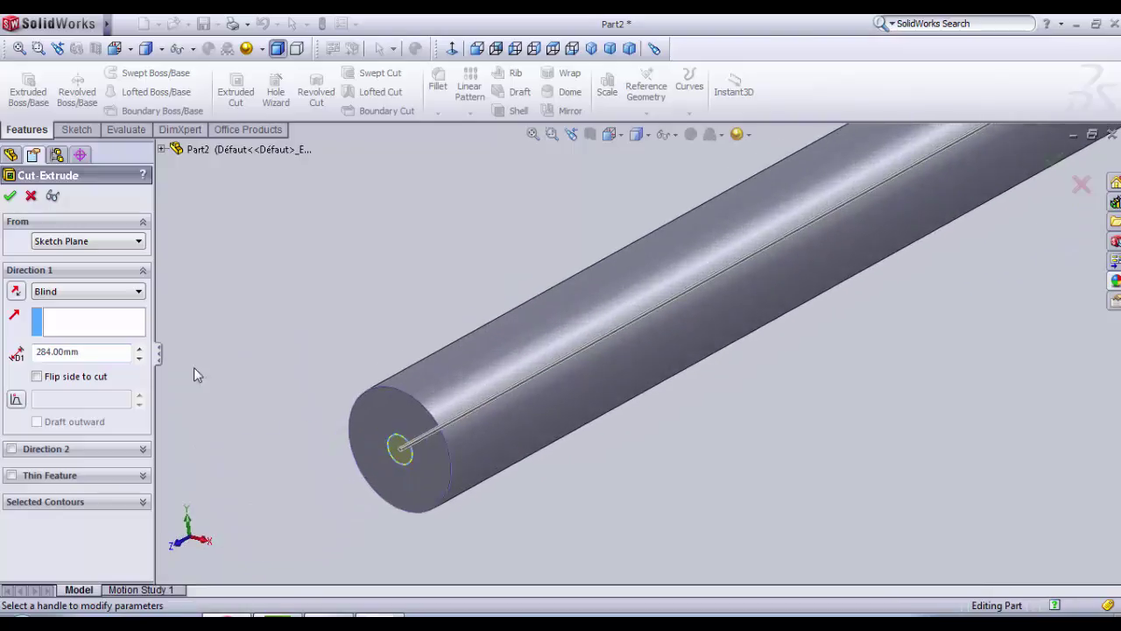
drag(109, 352, 3, 361)
text(1)
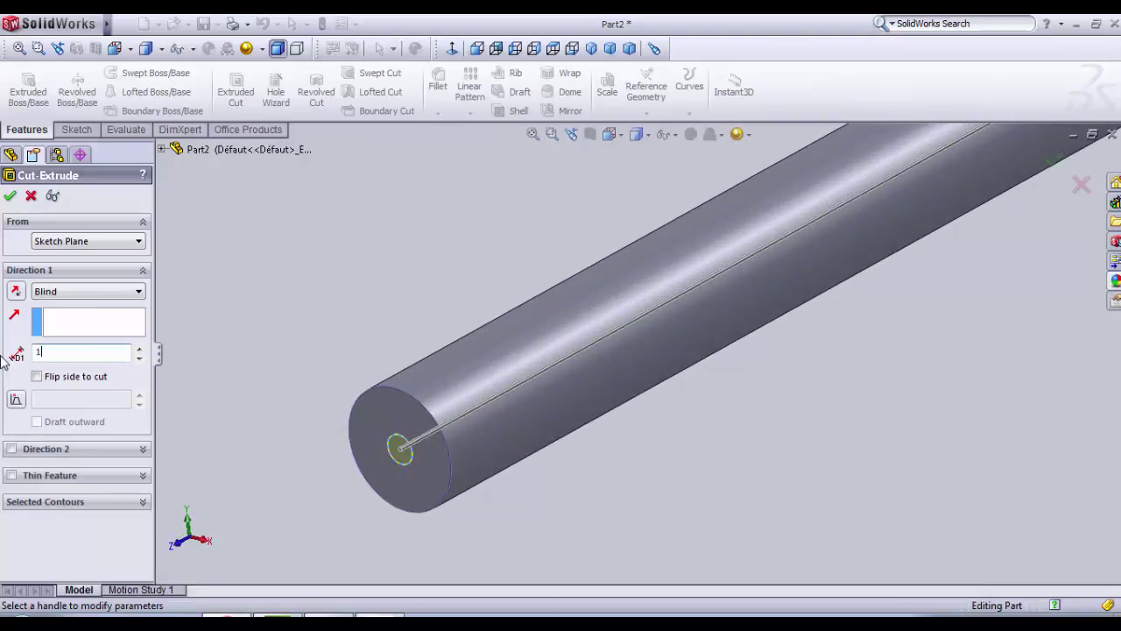
text(0)
key(Return)
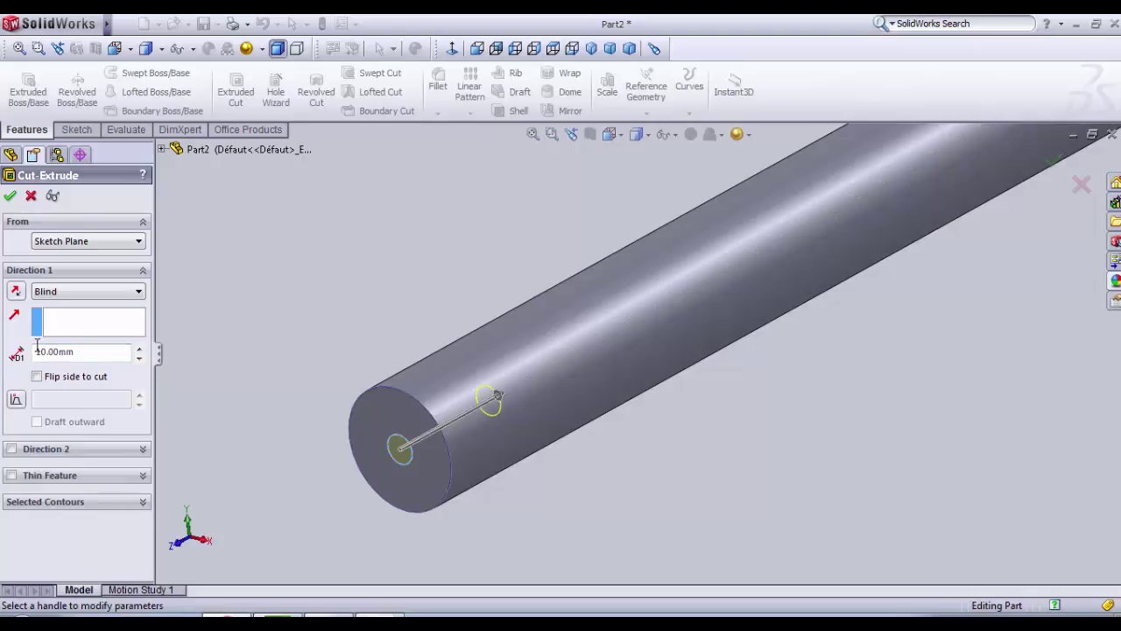
click(9, 196)
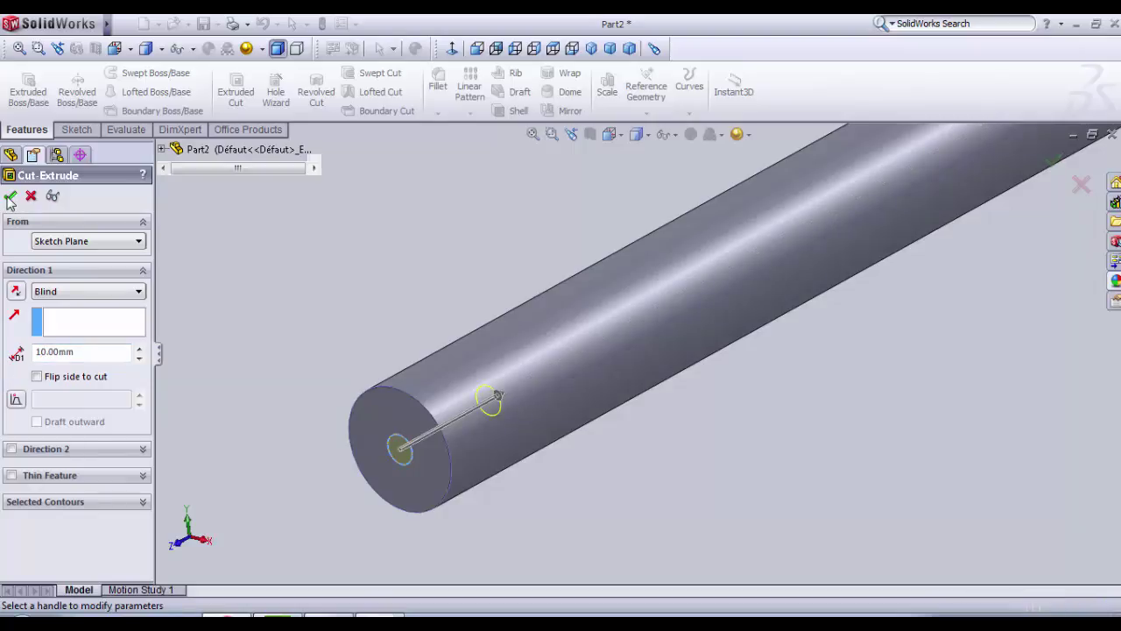
scroll(608, 293, up, 5)
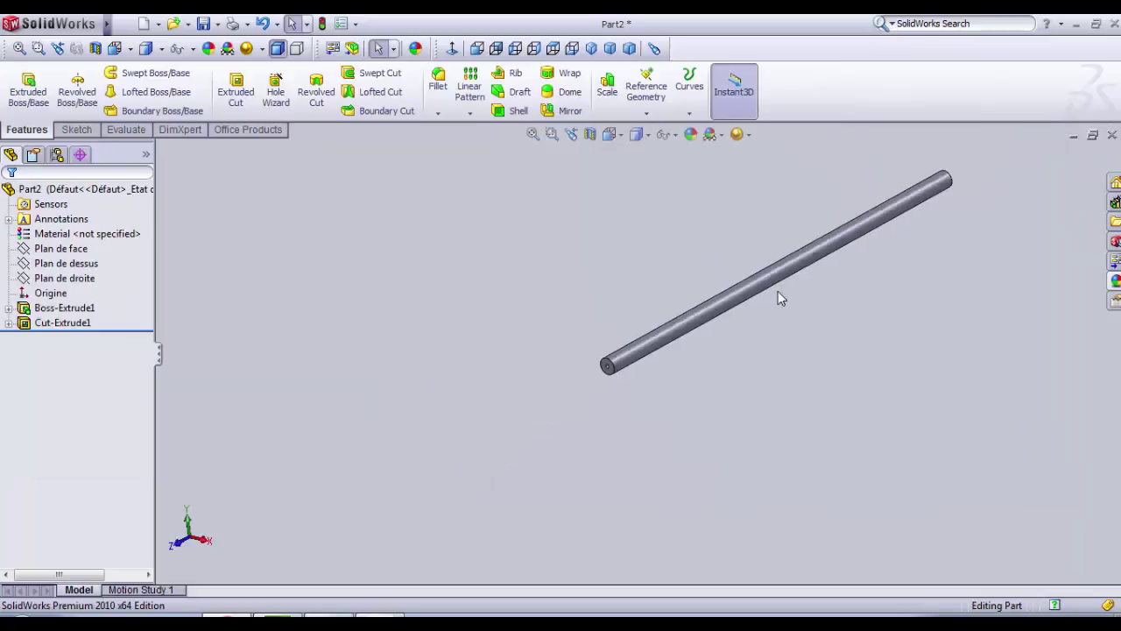
middle_drag(778, 298, 713, 421)
- Start a sketch on the rod's far end face, viewed Normal To
scroll(945, 205, down, 3)
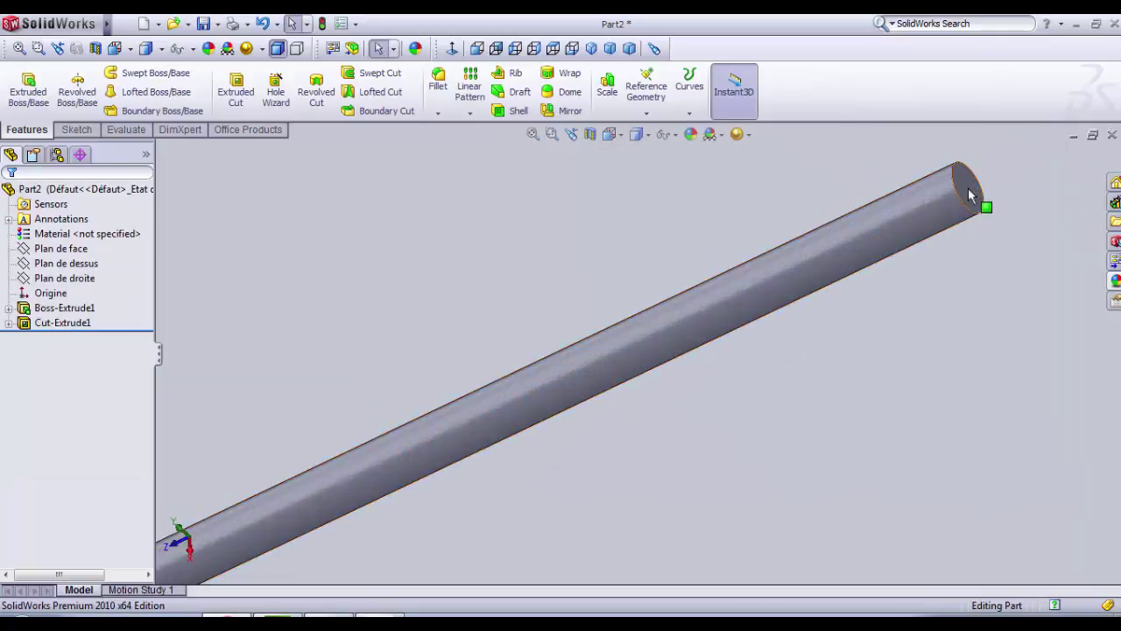
click(945, 205)
click(1026, 140)
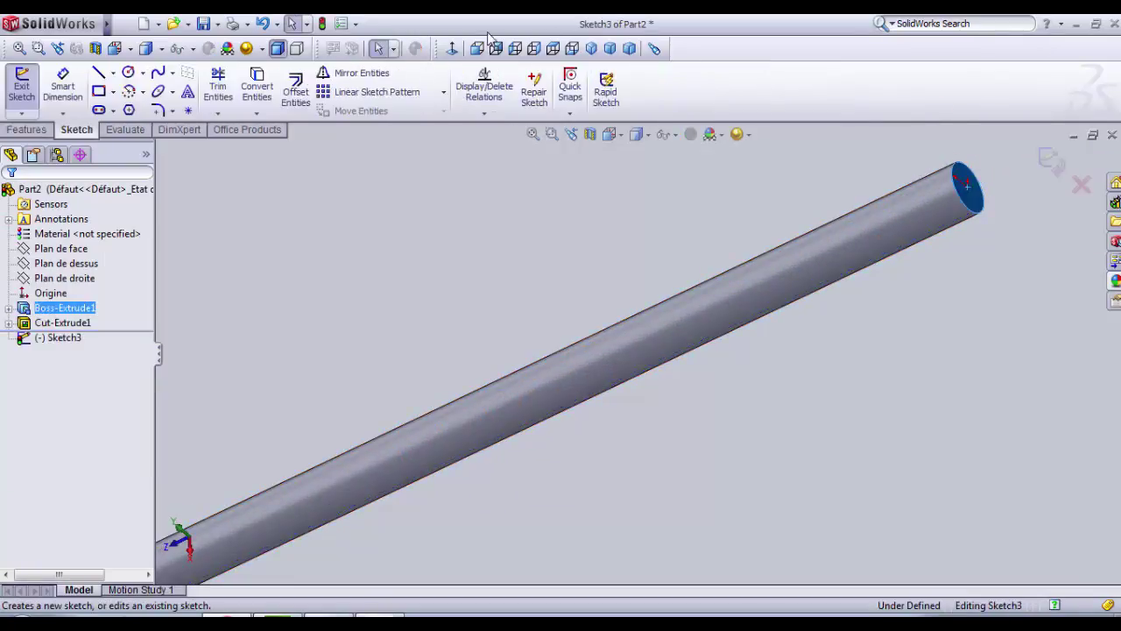
click(453, 48)
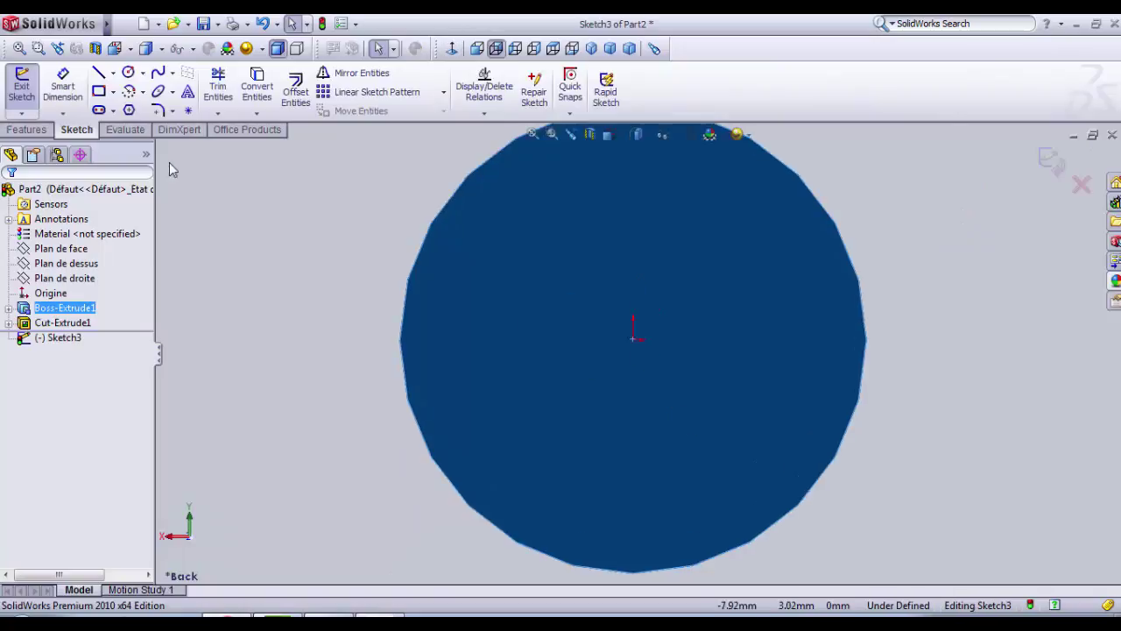
- Draw a circle at the end-face centre, dimension it to Ø2.4 mm, and exit the sketch
click(128, 72)
click(634, 340)
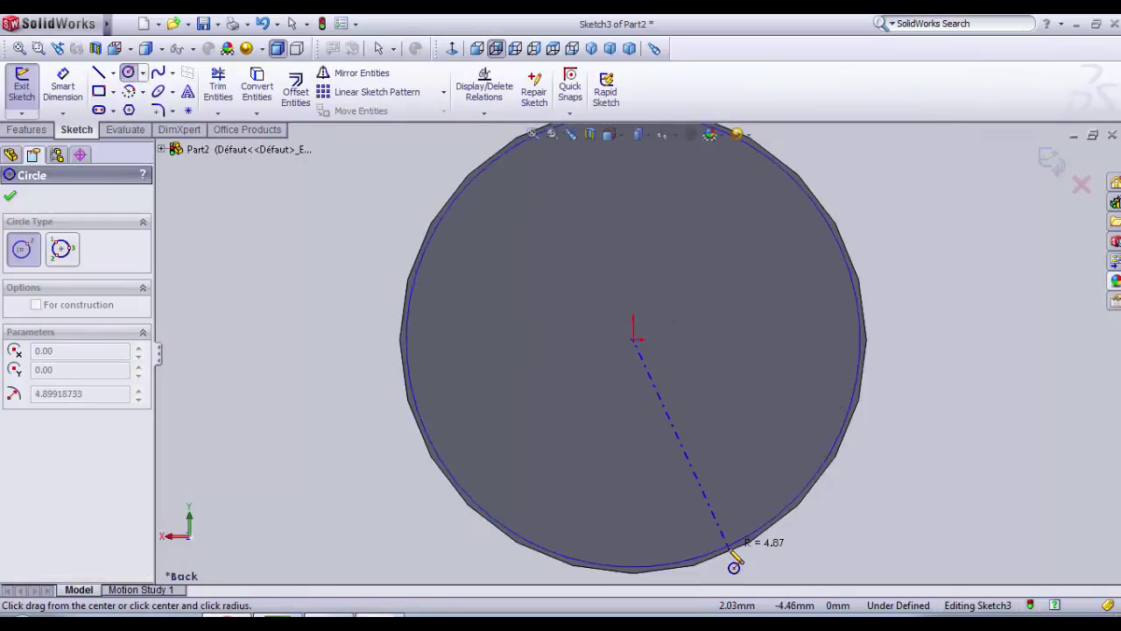
click(697, 379)
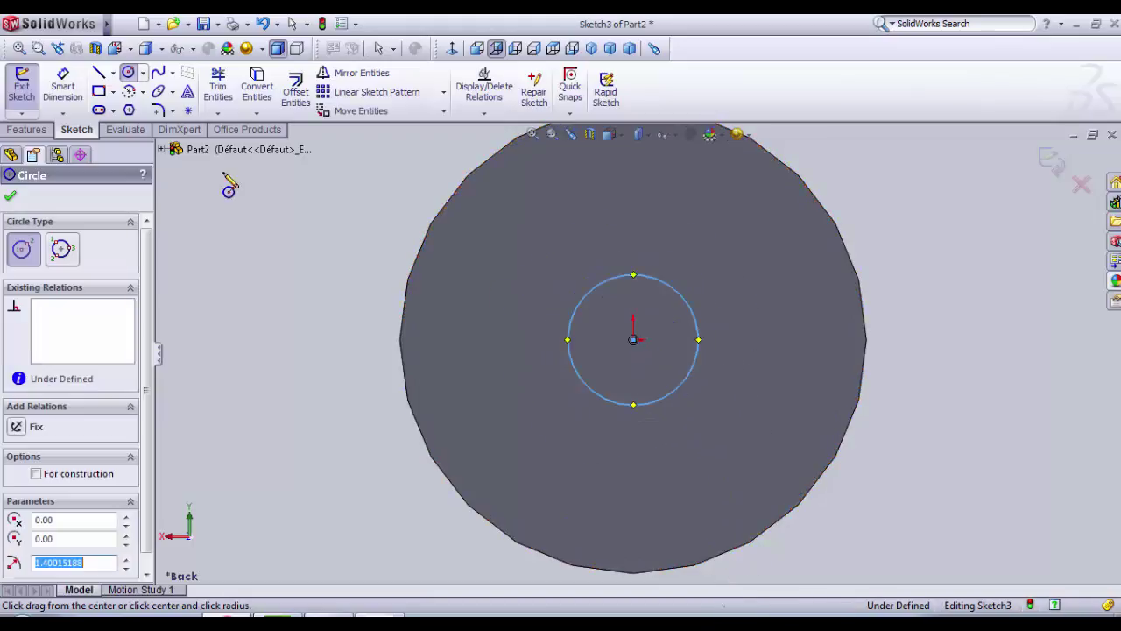
click(62, 85)
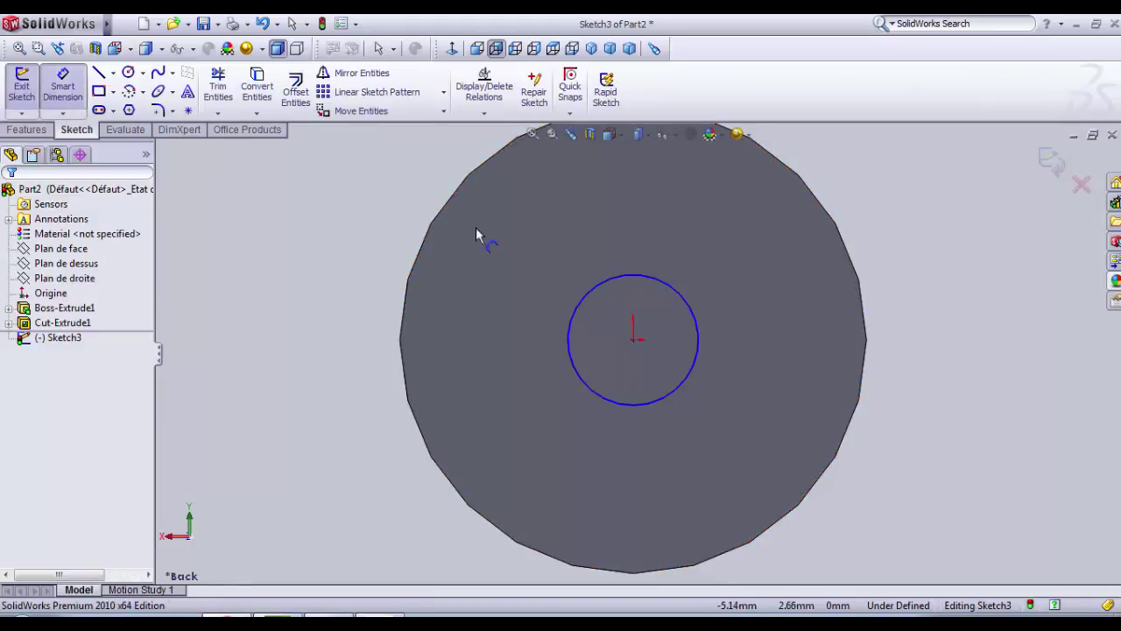
click(671, 288)
click(910, 305)
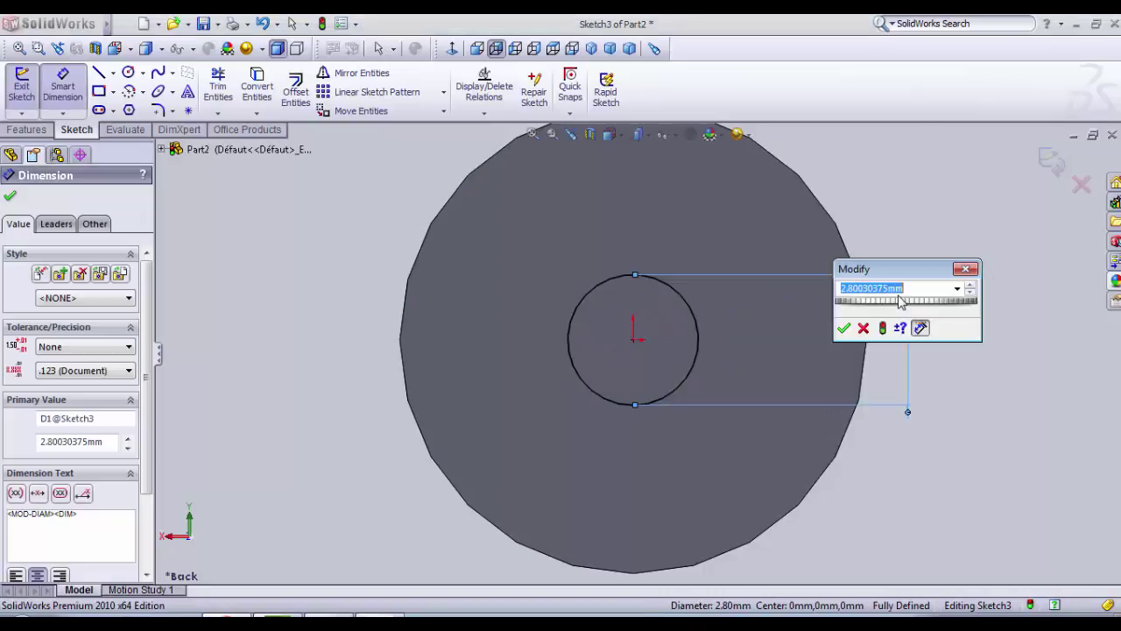
text(2.4)
key(Return)
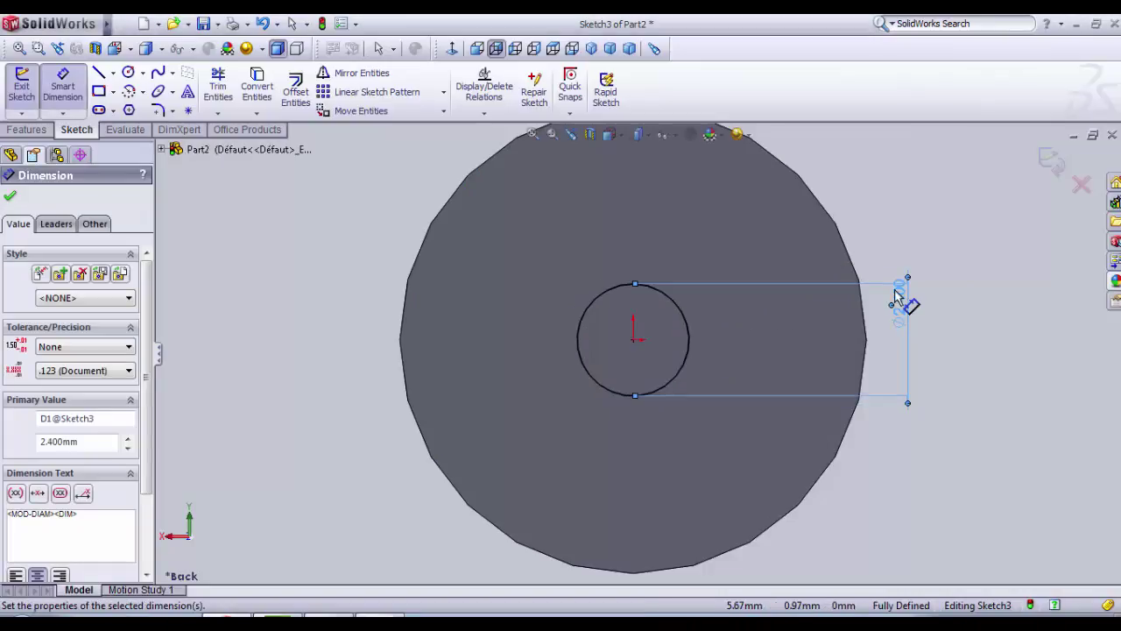
click(24, 83)
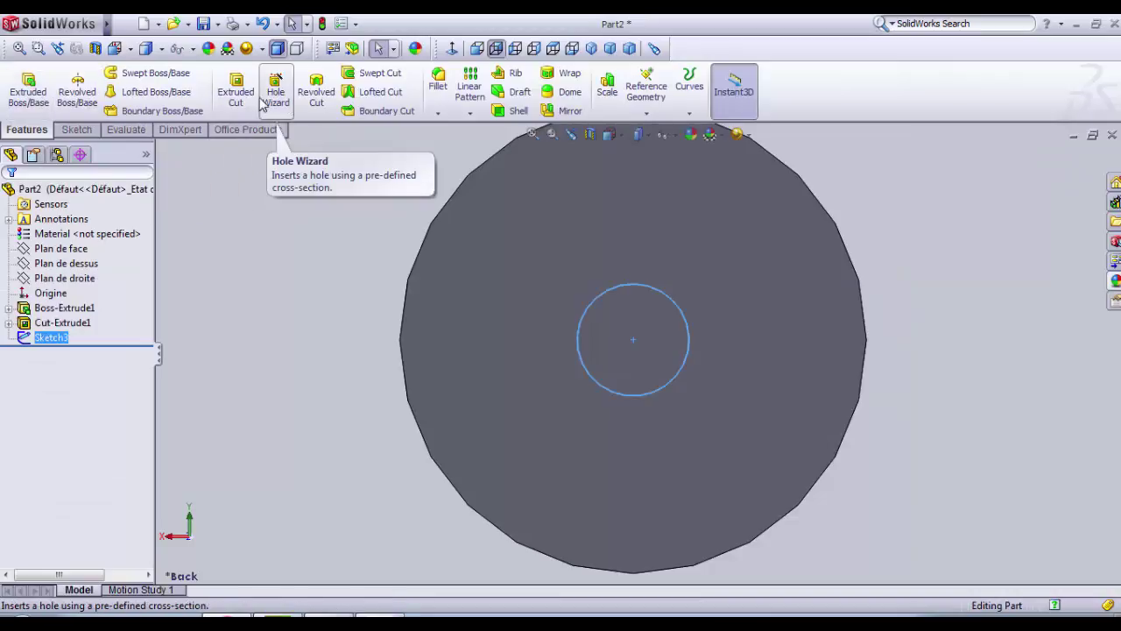
click(236, 88)
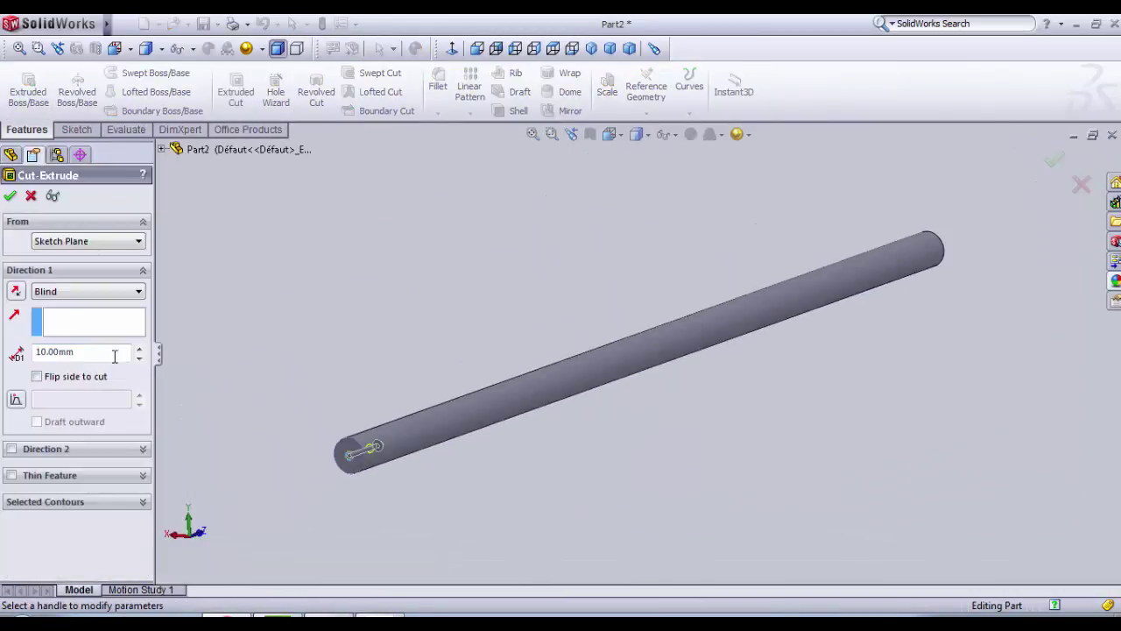
- Accept the 10 mm blind cut on the second end and rotate the rod to inspect it
click(9, 195)
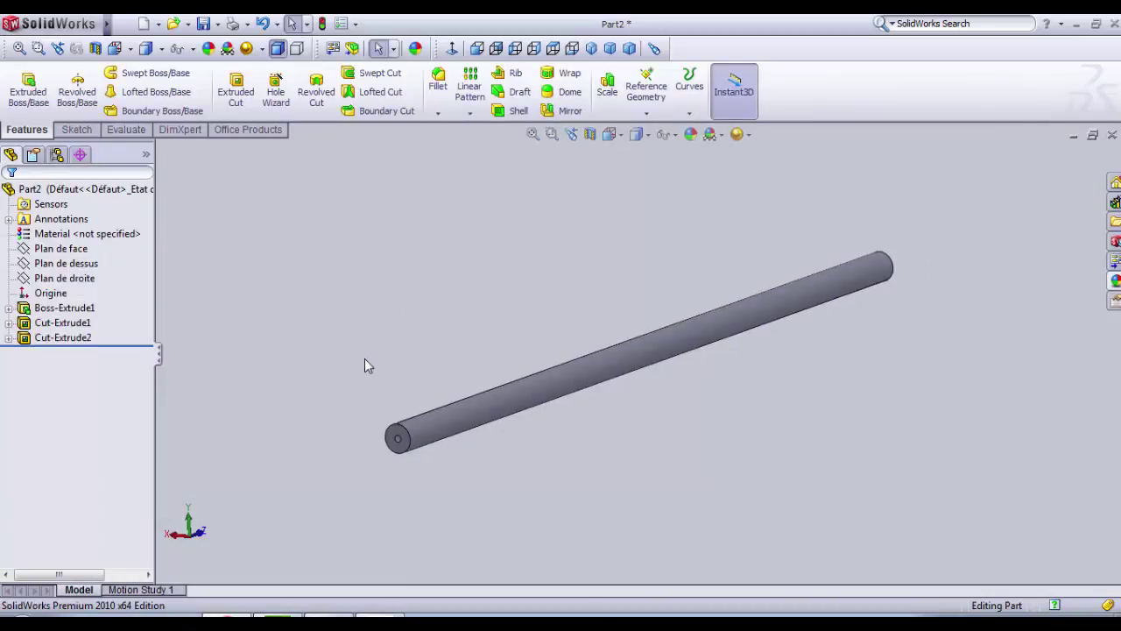
middle_drag(365, 359, 370, 410)
middle_drag(446, 391, 500, 478)
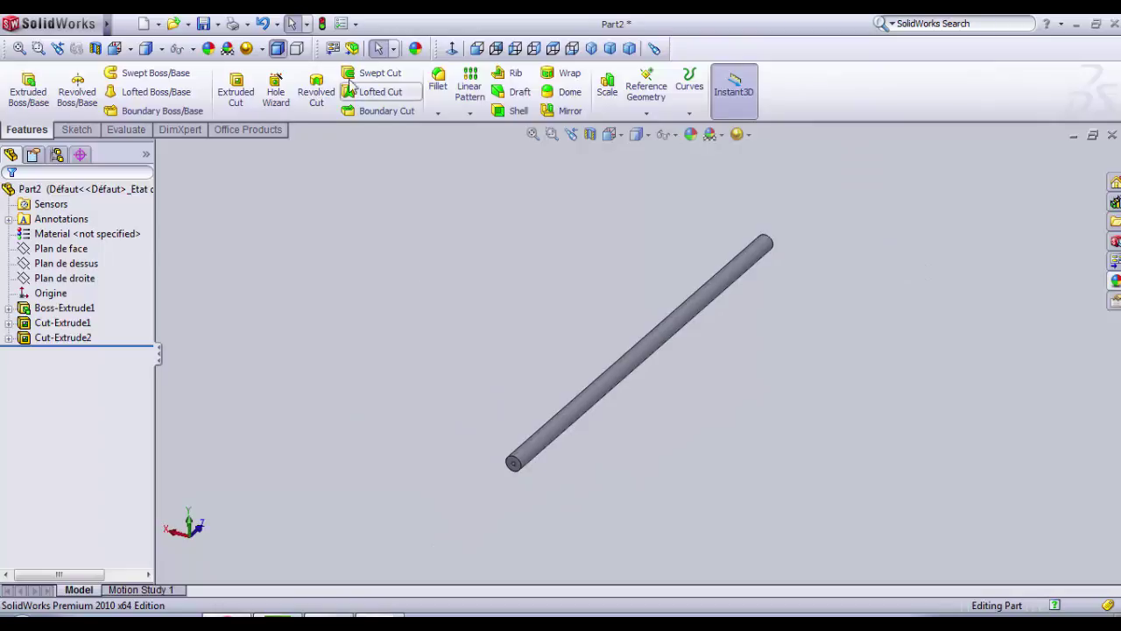
- Change the rod's appearance to the brillante (shiny) finish with a light grey colour
click(415, 50)
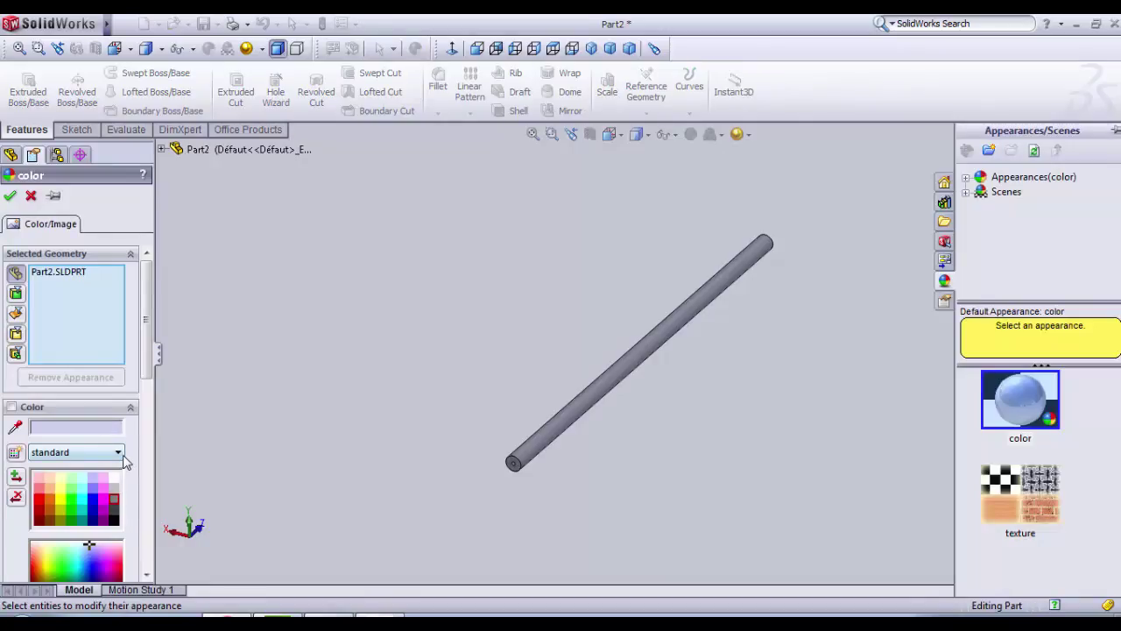
click(119, 454)
click(110, 474)
click(114, 488)
click(114, 497)
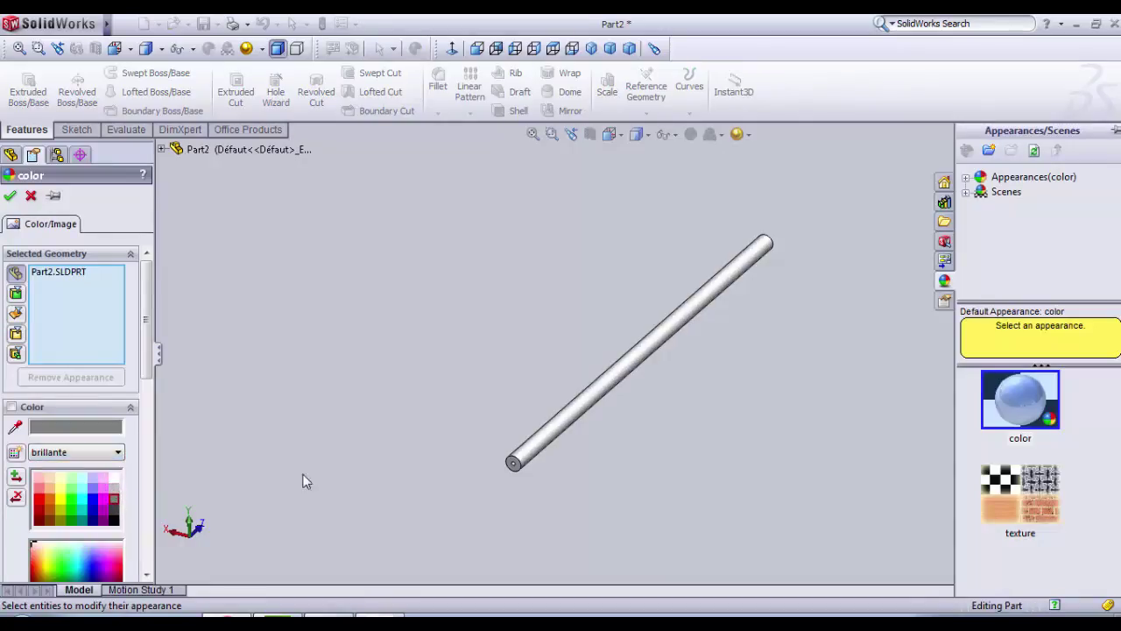
middle_drag(632, 399, 558, 473)
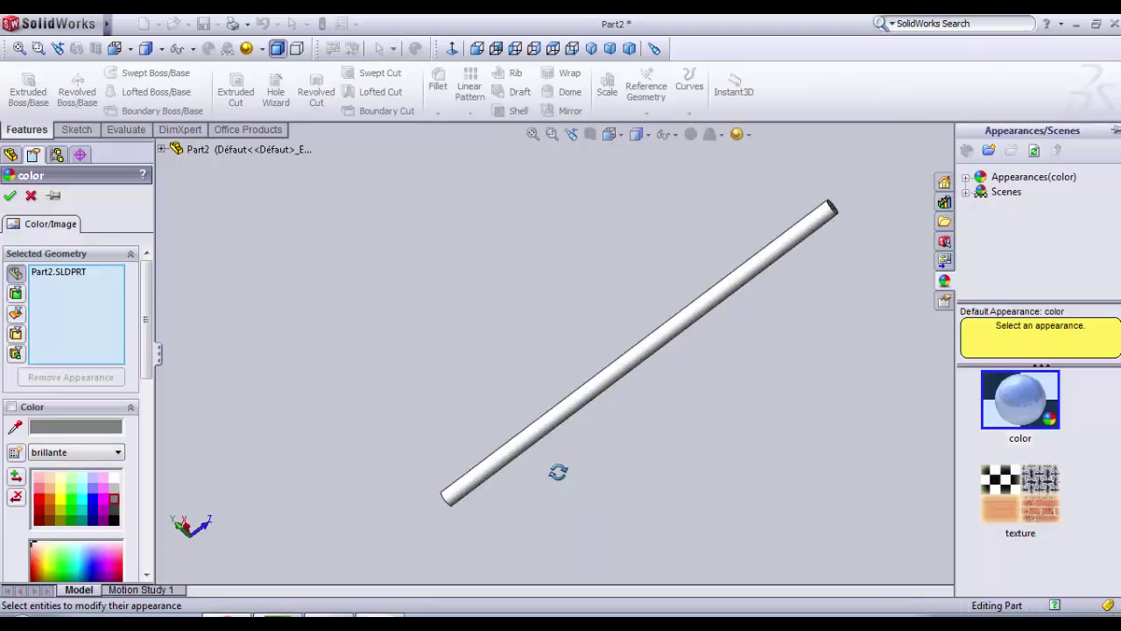
click(10, 195)
mouse_move(107, 23)
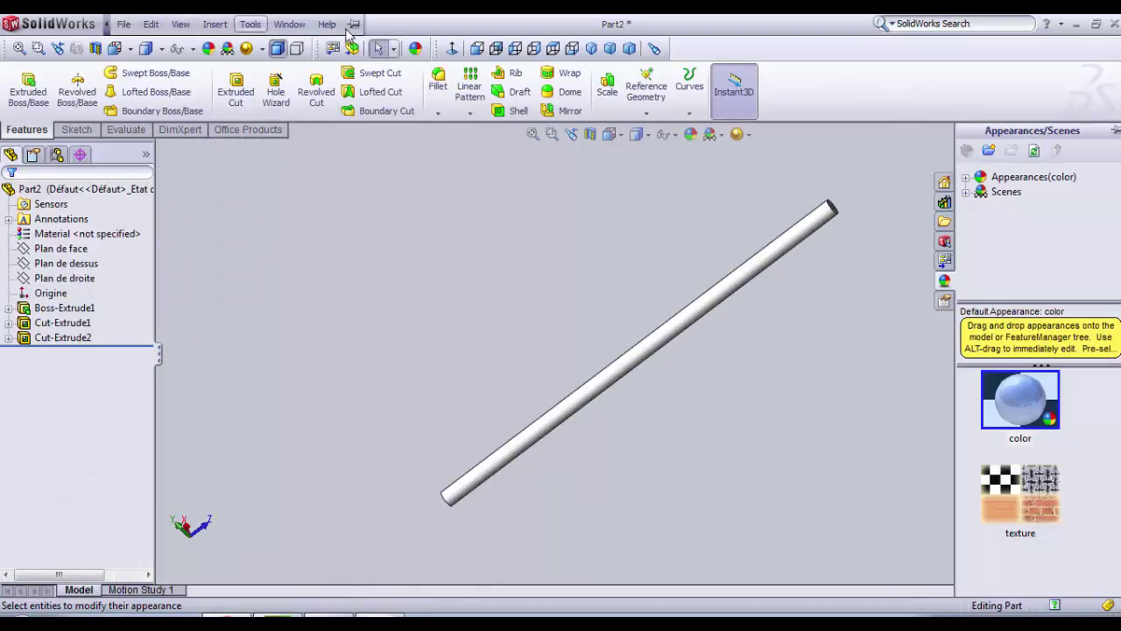
click(255, 23)
click(442, 19)
- Save the rod under the file name sliding_bar_1, replacing Part2
click(202, 24)
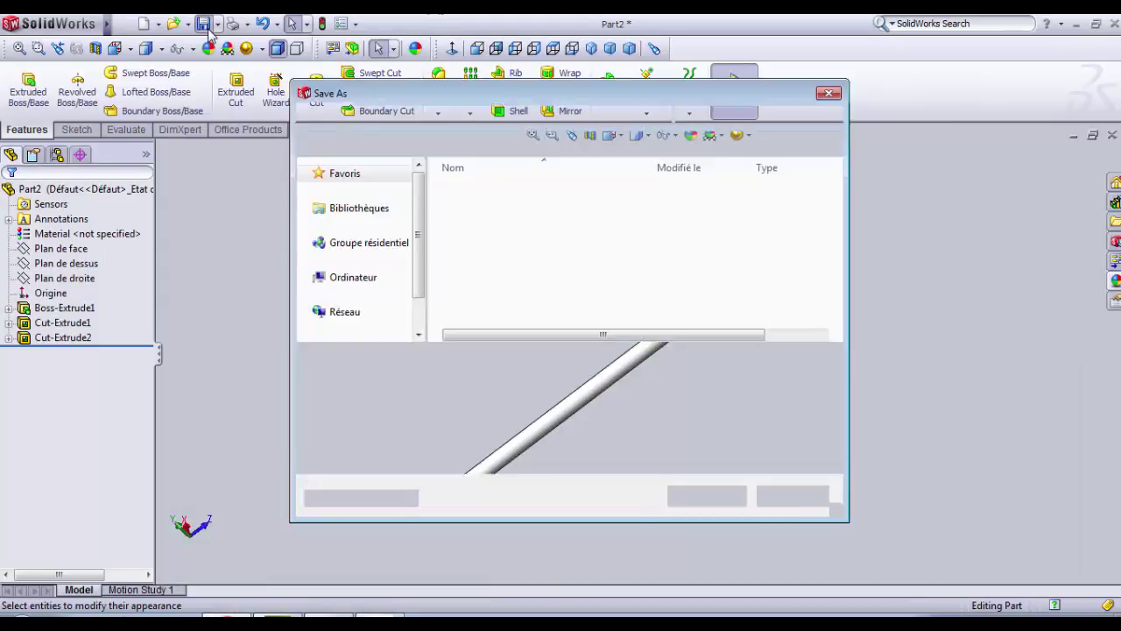
drag(427, 359, 379, 364)
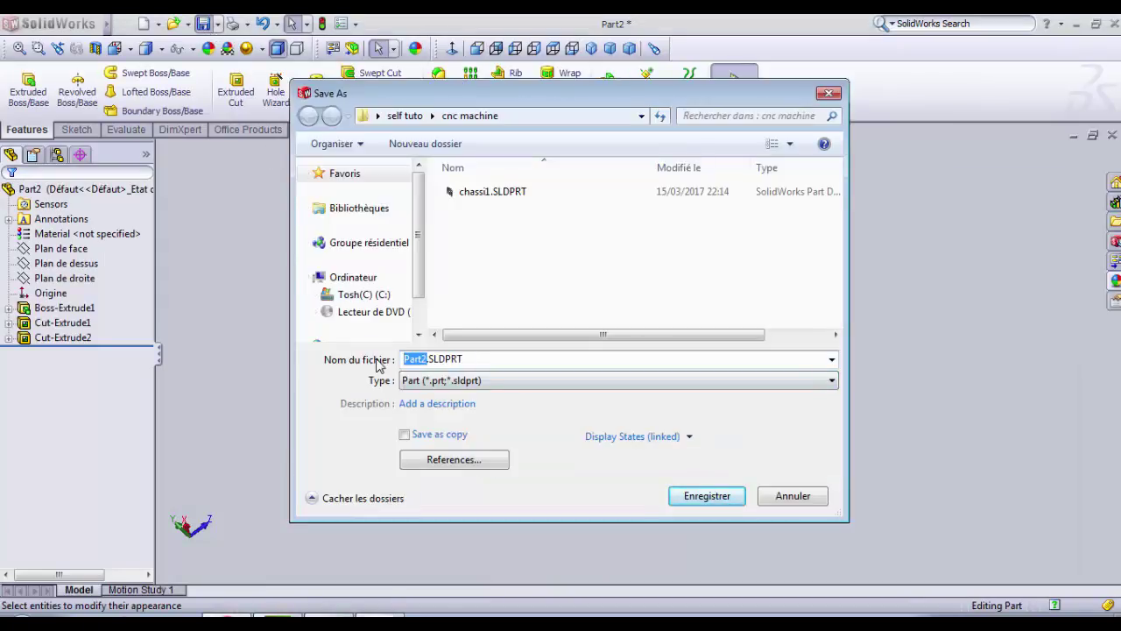
text(slidin)
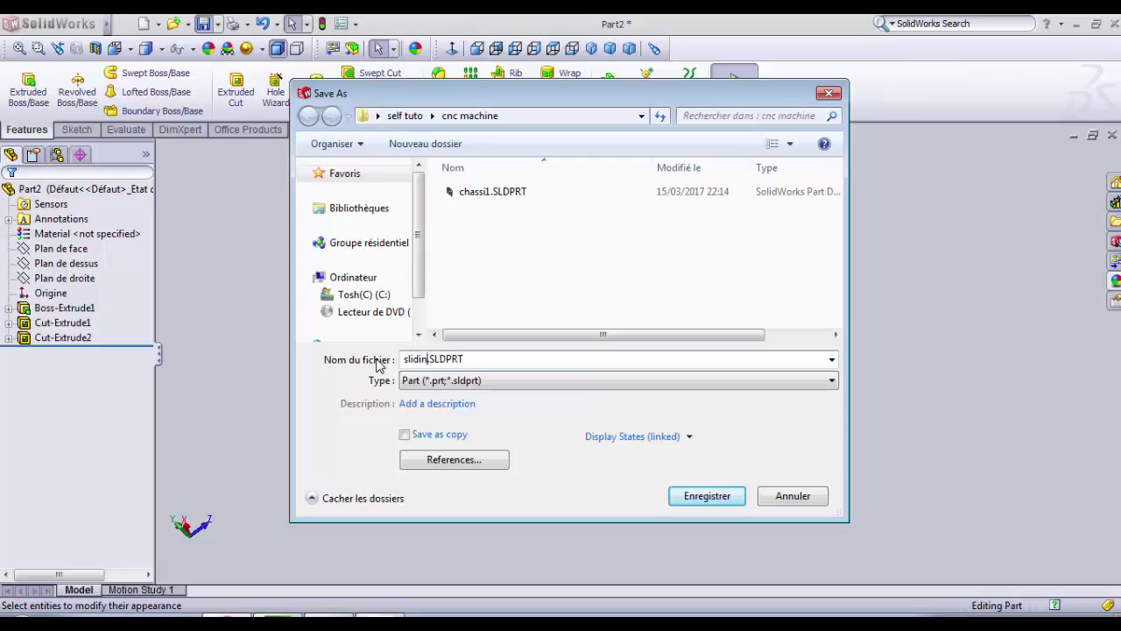
text(g_bar_1)
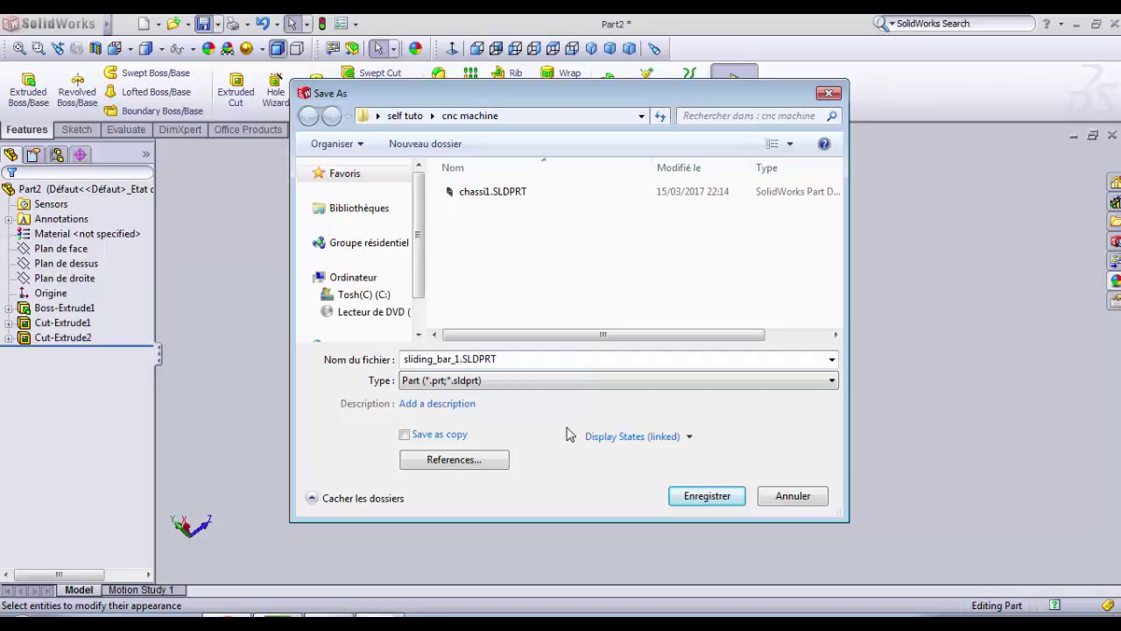
click(709, 497)
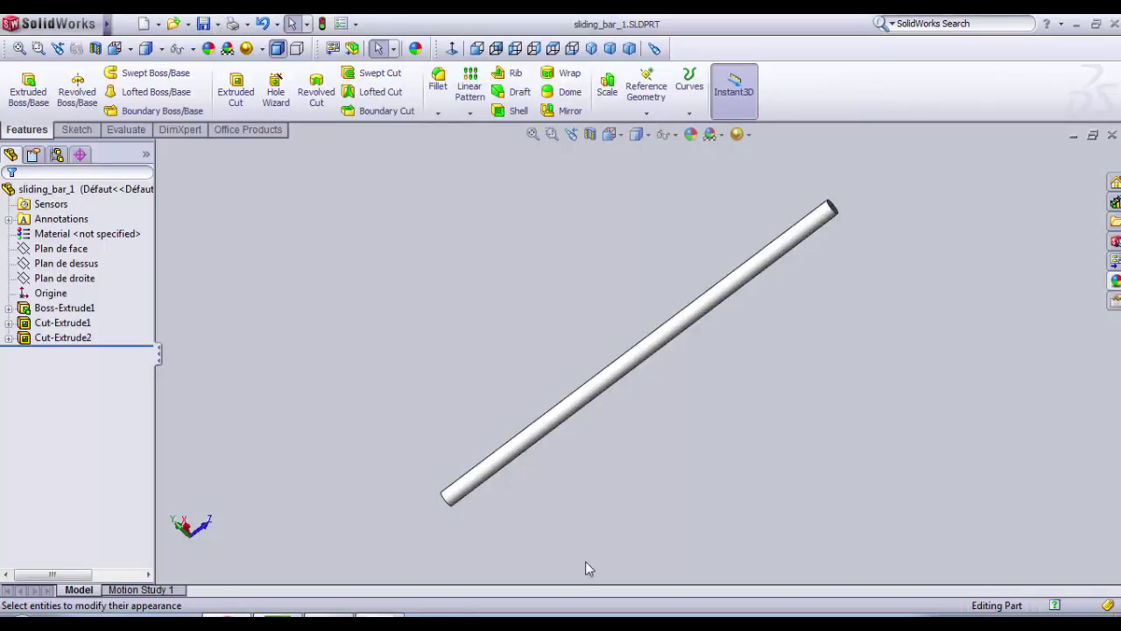